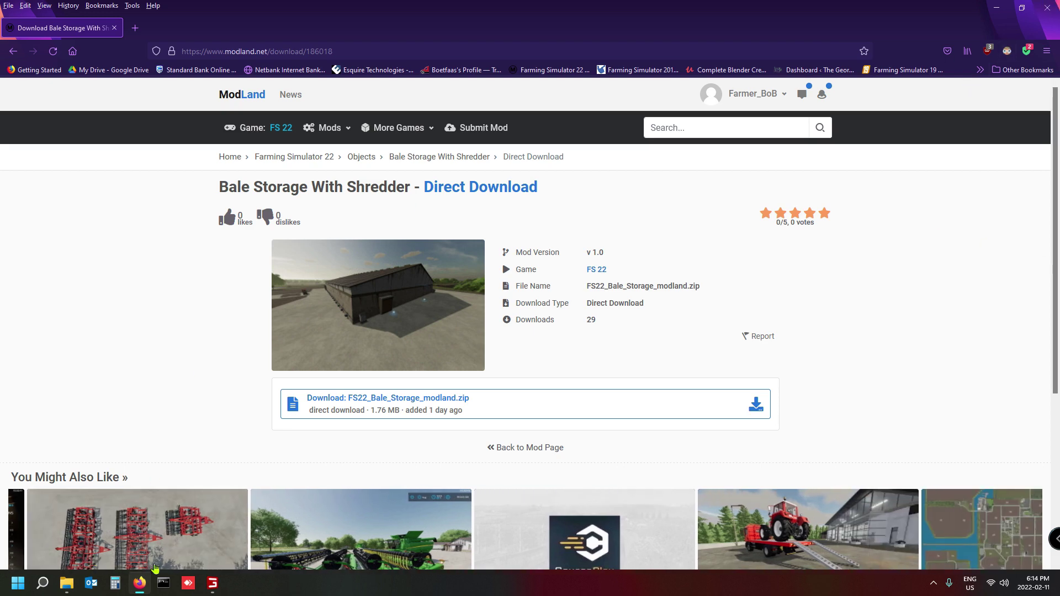
Step: Open the FarmingSimulator2022 mods folder in File Explorer and select FS22_Bale_Storage_modland.zip
{"action": "left_click", "coordinate": [66, 583]}
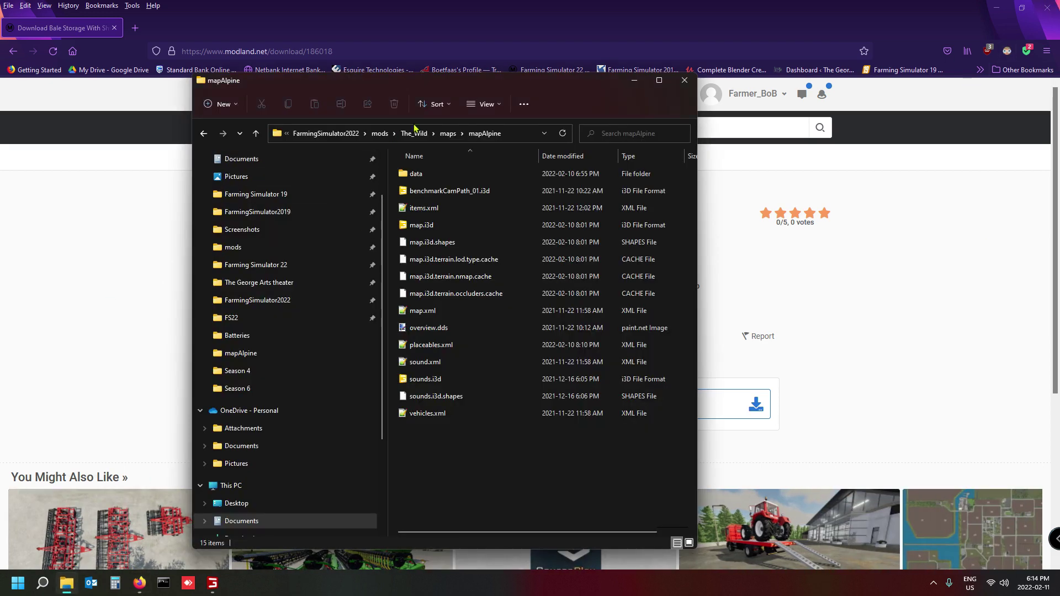
{"action": "left_click", "coordinate": [380, 133]}
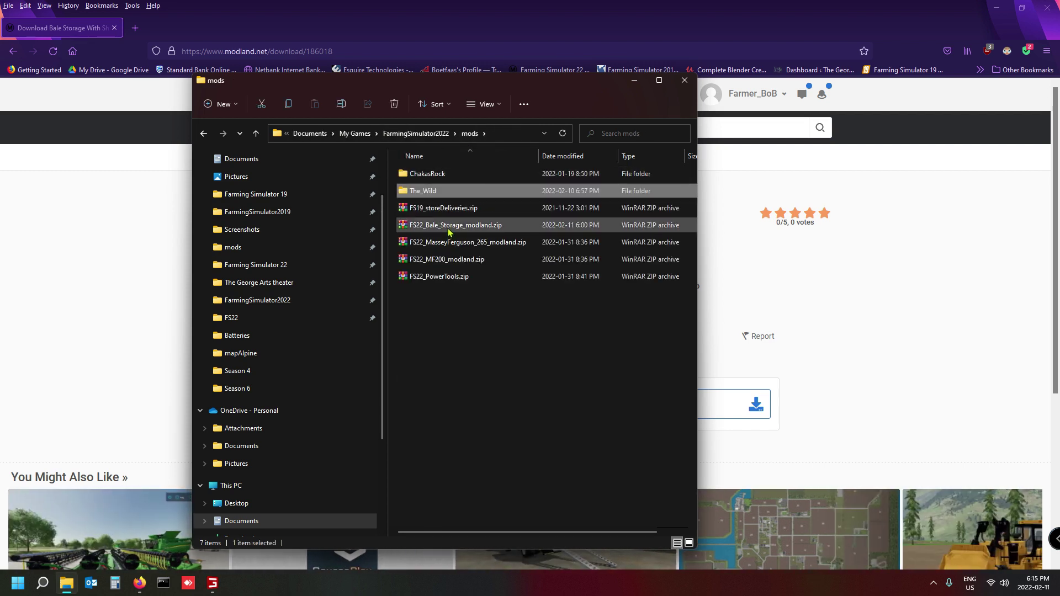
{"action": "left_click", "coordinate": [449, 226]}
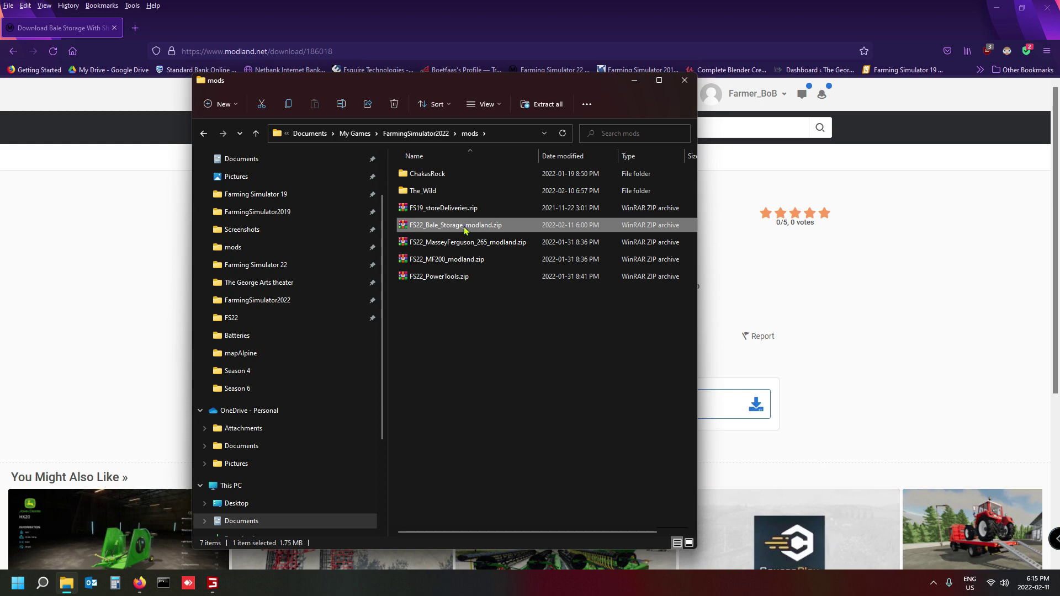
Step: Switch to Farming Simulator 22, start the loaded Mod Map Alpine game and confirm the default character
{"action": "left_click", "coordinate": [211, 583]}
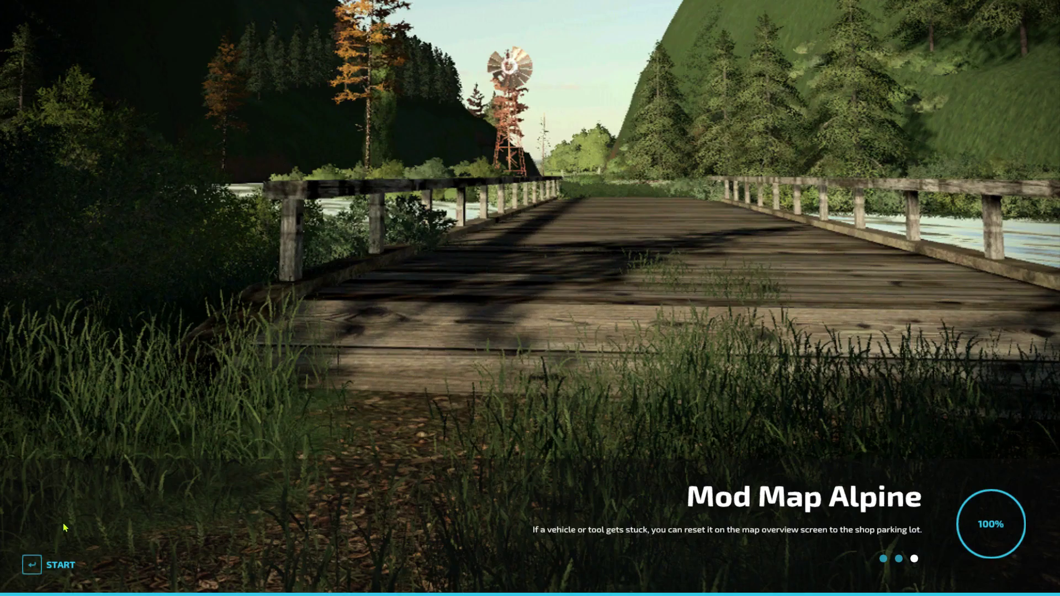
{"action": "left_click", "coordinate": [37, 566]}
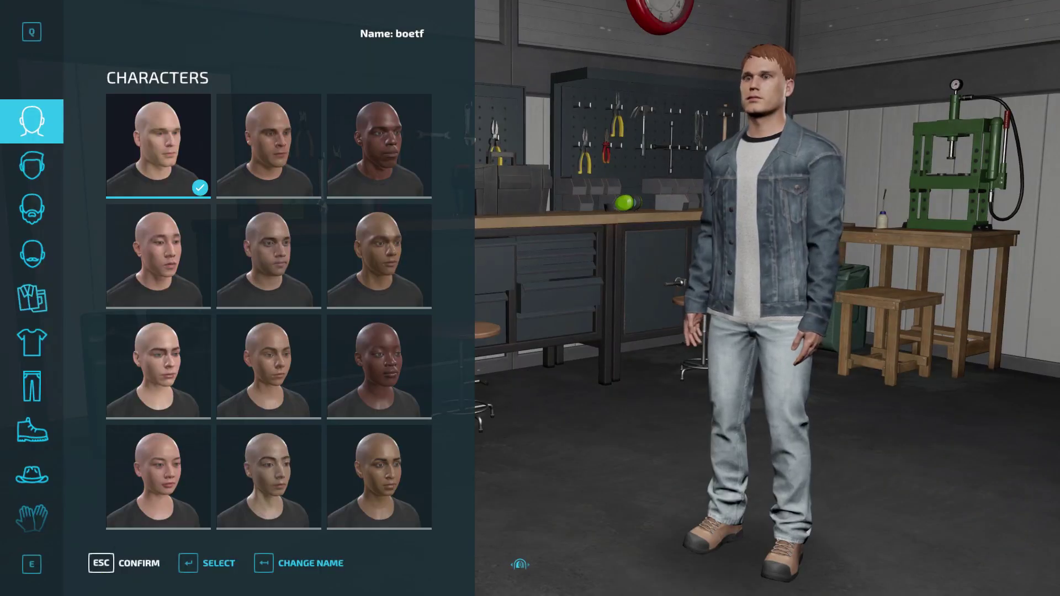
{"action": "left_click", "coordinate": [124, 563]}
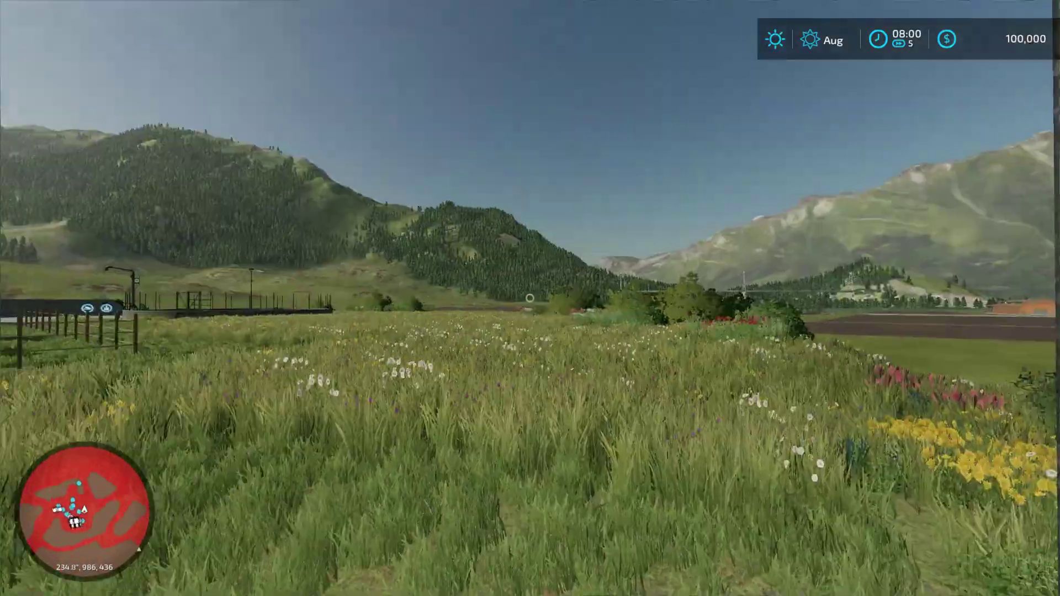
Step: Walk forward through the flower meadow to the slope overlooking the fenced pasture
{"action": "key", "text": "w"}
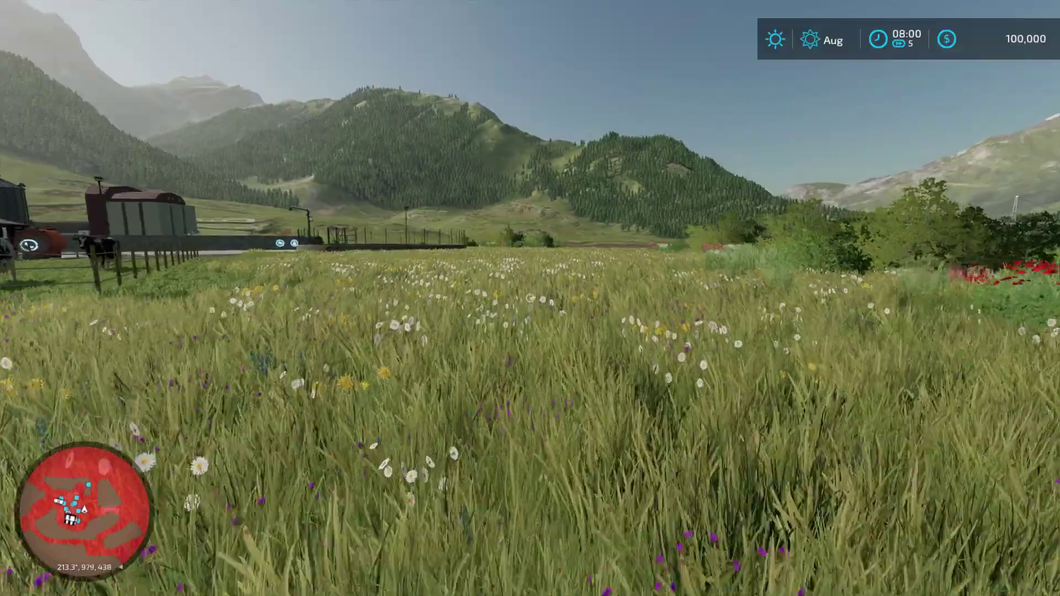
{"action": "key", "text": "w"}
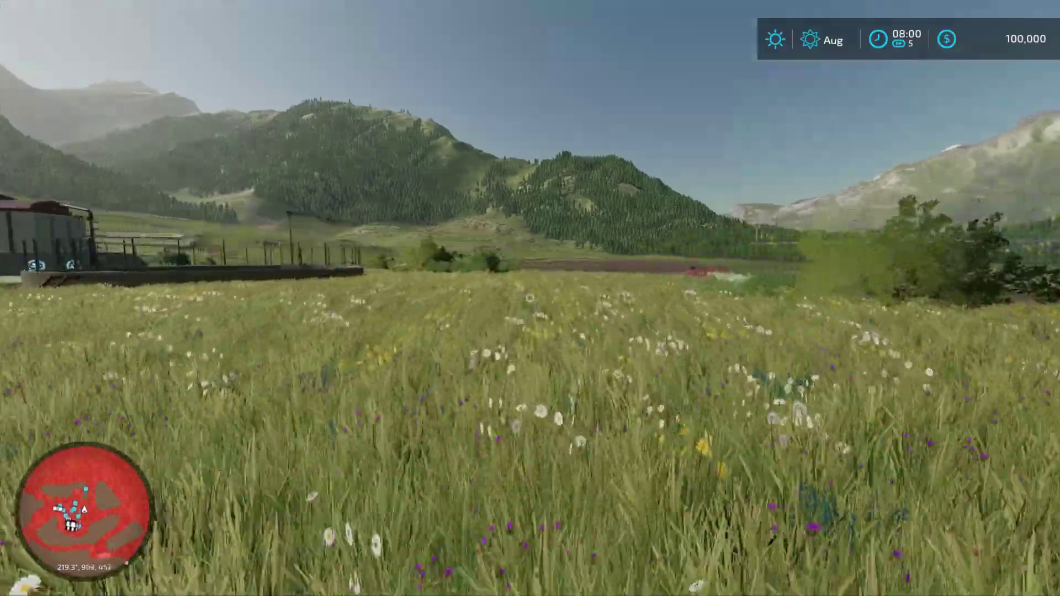
{"action": "key", "text": "w"}
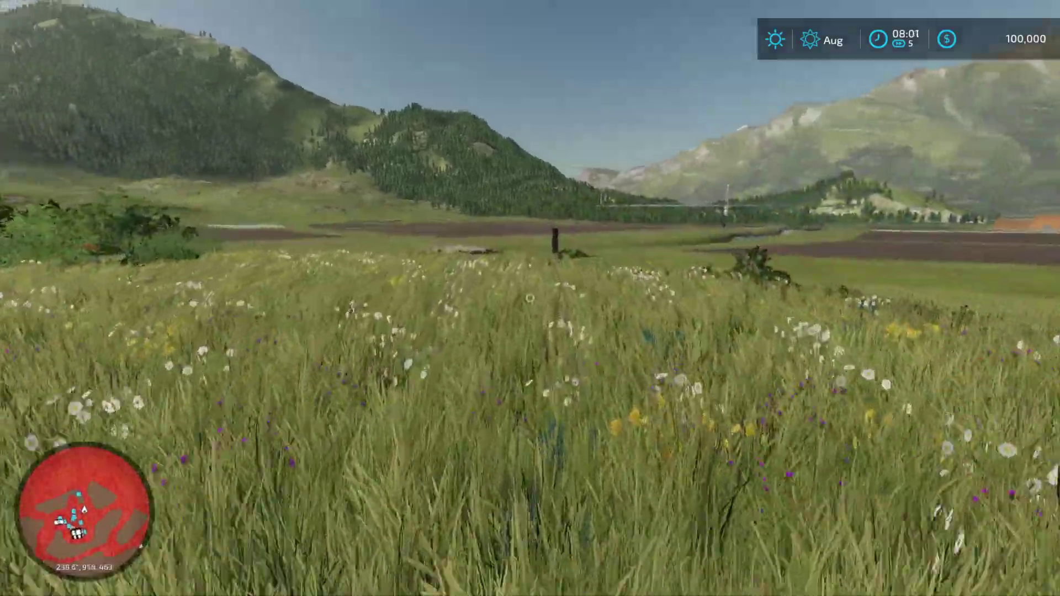
{"action": "key", "text": "w"}
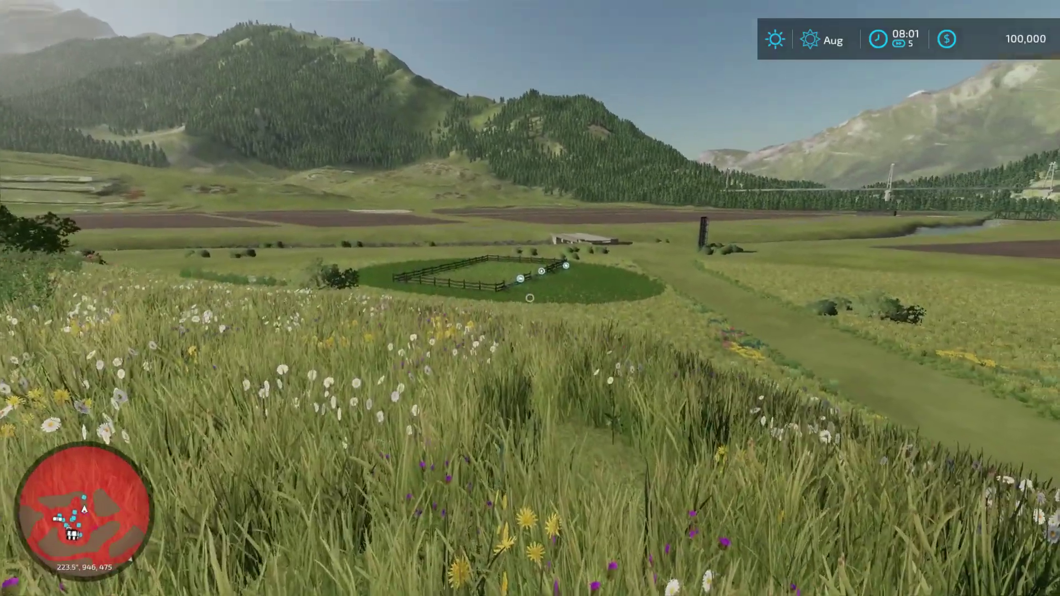
{"action": "key", "text": "w"}
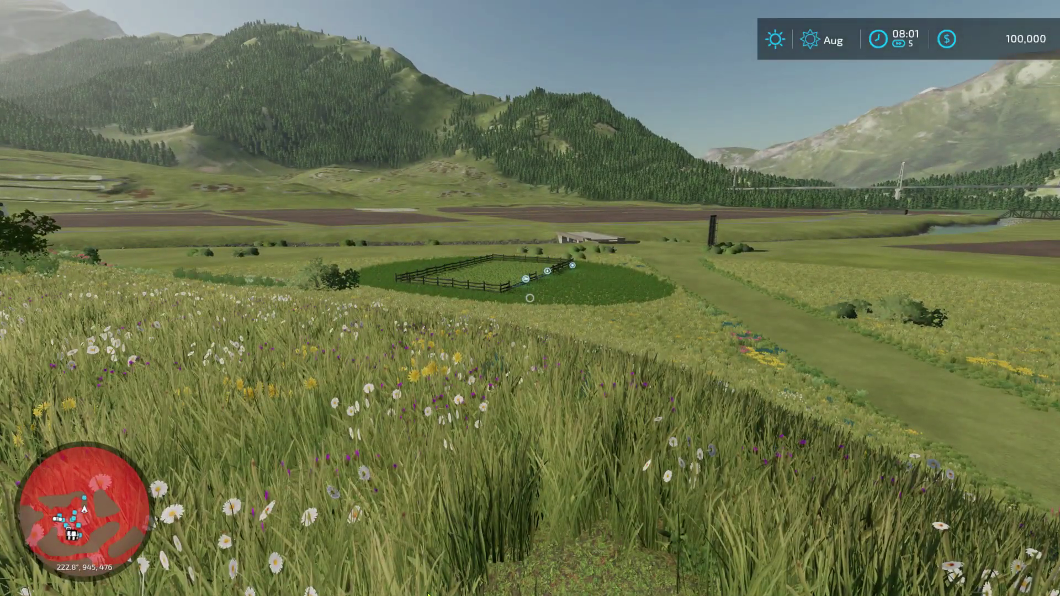
Step: Open the shop and enter construction mode
{"action": "key", "text": "p"}
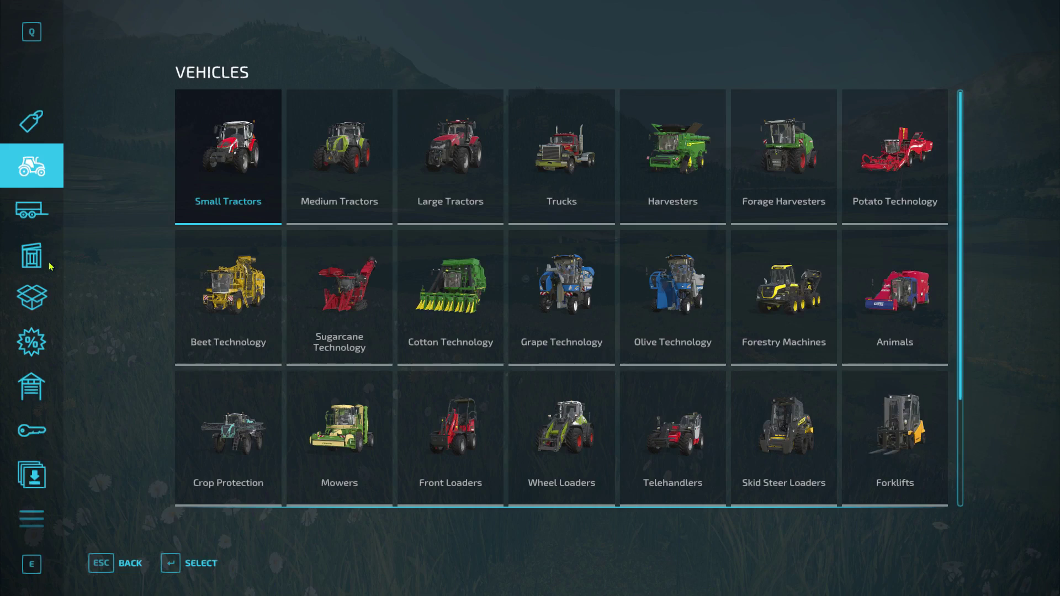
{"action": "left_click", "coordinate": [47, 396]}
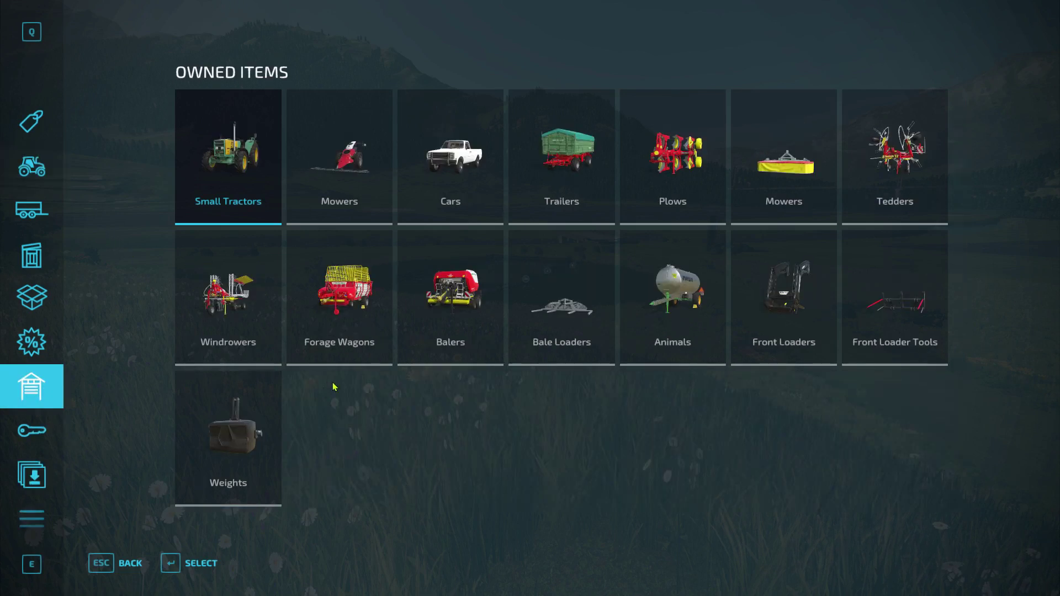
{"action": "left_click", "coordinate": [32, 520]}
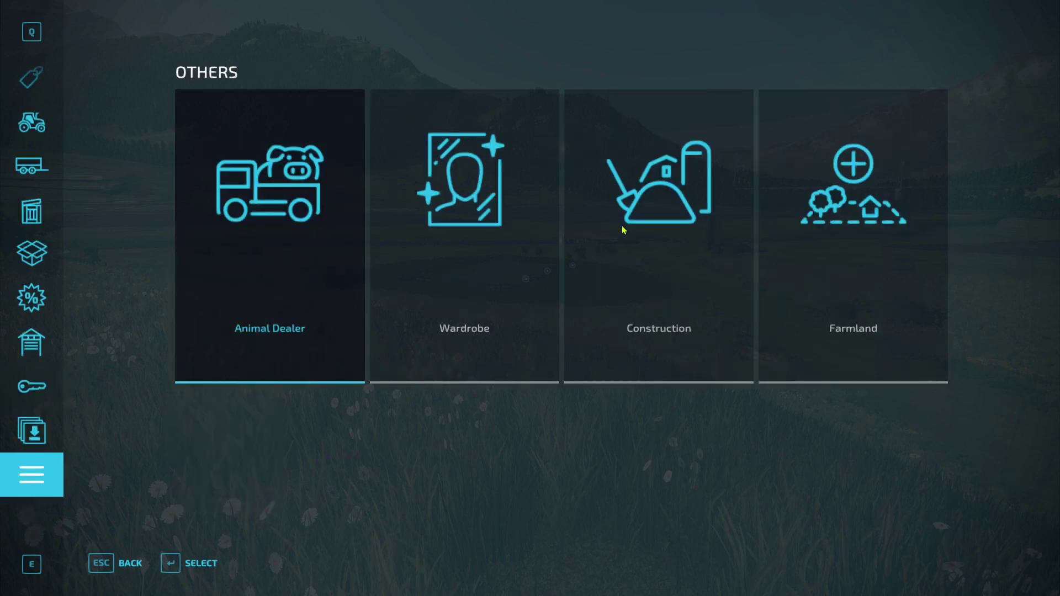
{"action": "left_click", "coordinate": [647, 235]}
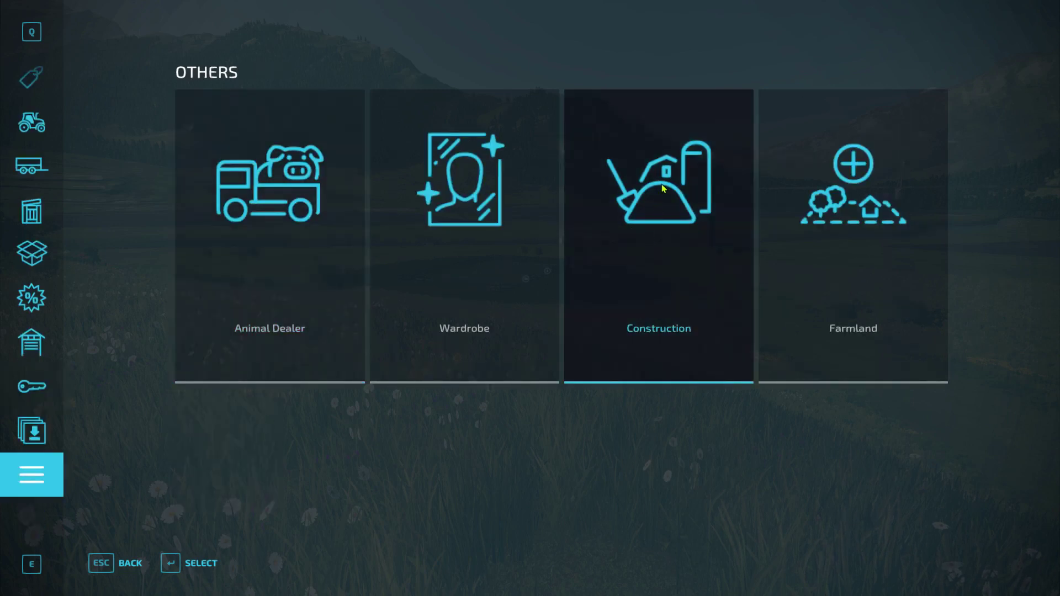
{"action": "left_click", "coordinate": [638, 182]}
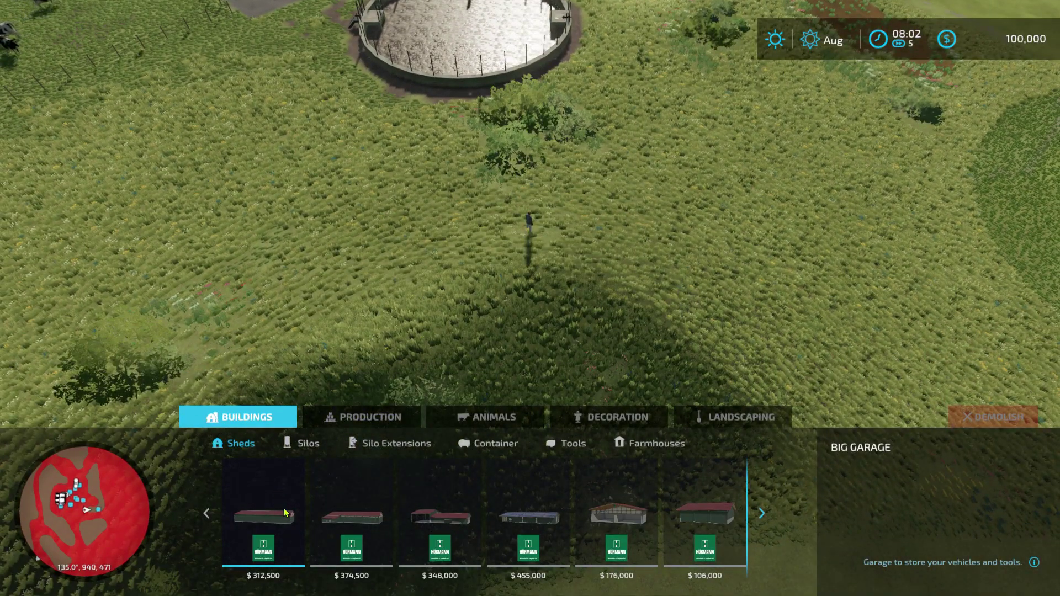
Step: Look through the available shed buildings for the bale storage and try selecting the Large Shelter
{"action": "scroll", "coordinate": [386, 525], "scroll_direction": "down", "scroll_amount": 5}
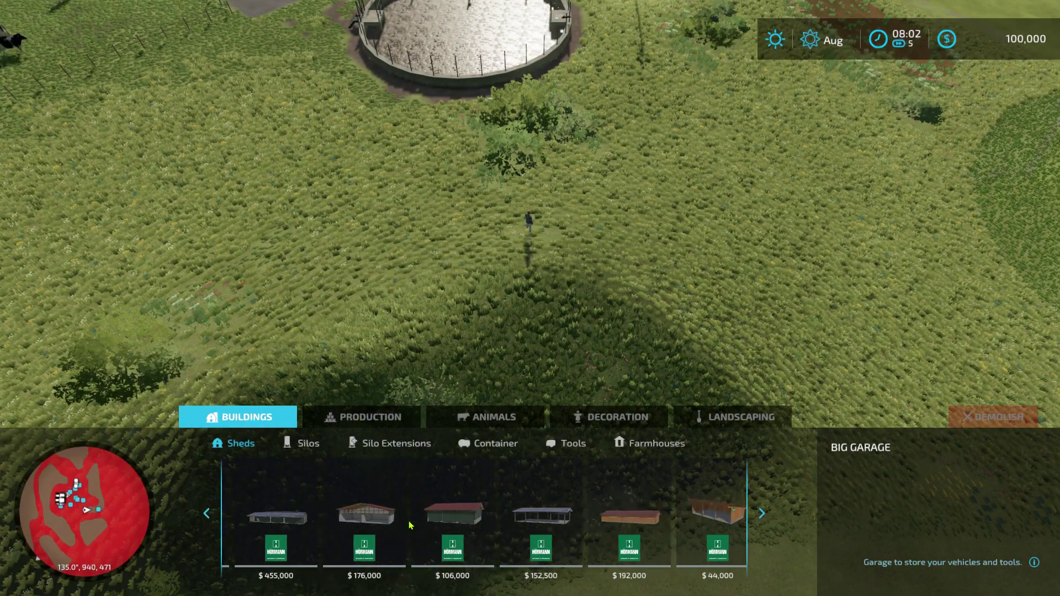
{"action": "scroll", "coordinate": [409, 525], "scroll_direction": "down", "scroll_amount": 2}
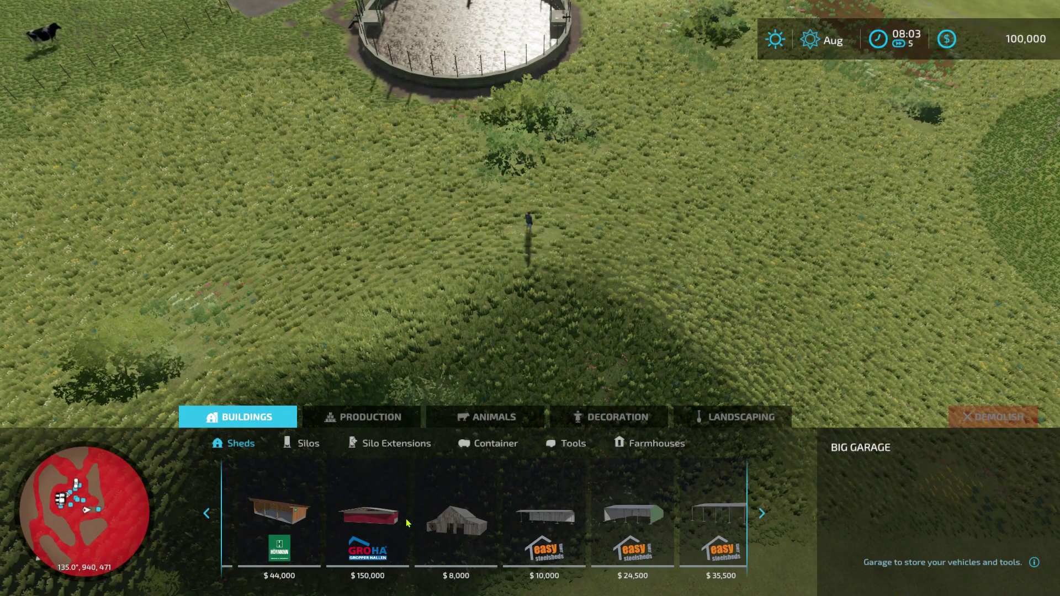
{"action": "scroll", "coordinate": [406, 523], "scroll_direction": "up", "scroll_amount": 4}
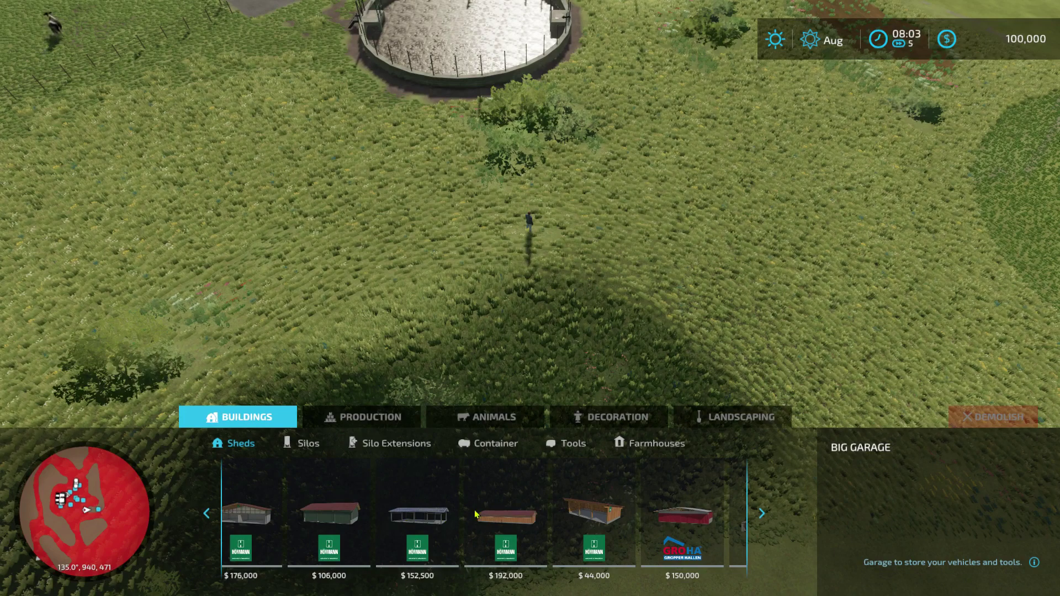
{"action": "scroll", "coordinate": [534, 513], "scroll_direction": "down", "scroll_amount": 3}
{"action": "key", "text": "s"}
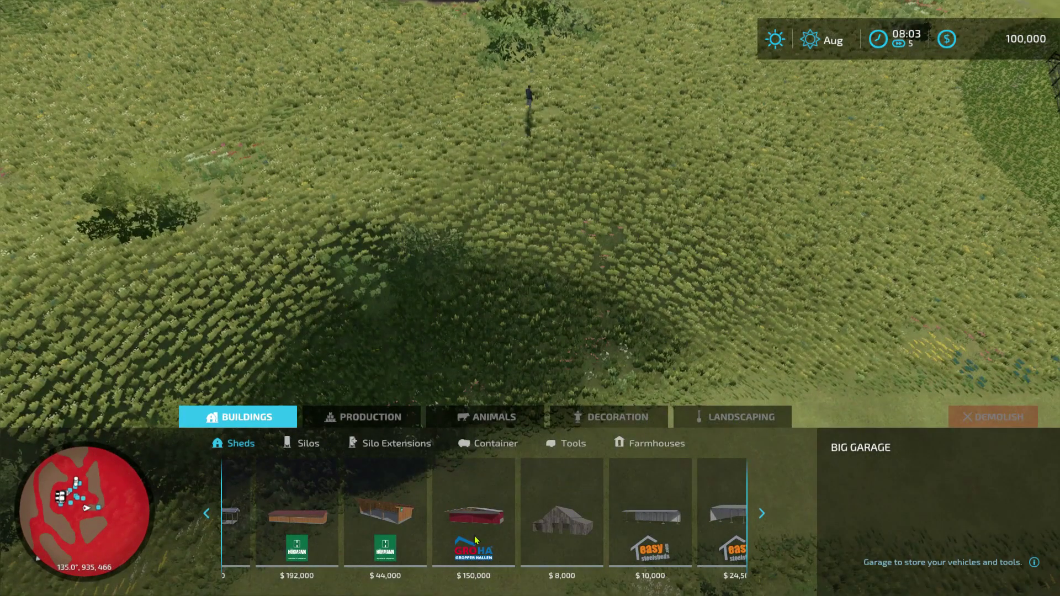
{"action": "scroll", "coordinate": [587, 543], "scroll_direction": "down", "scroll_amount": 3}
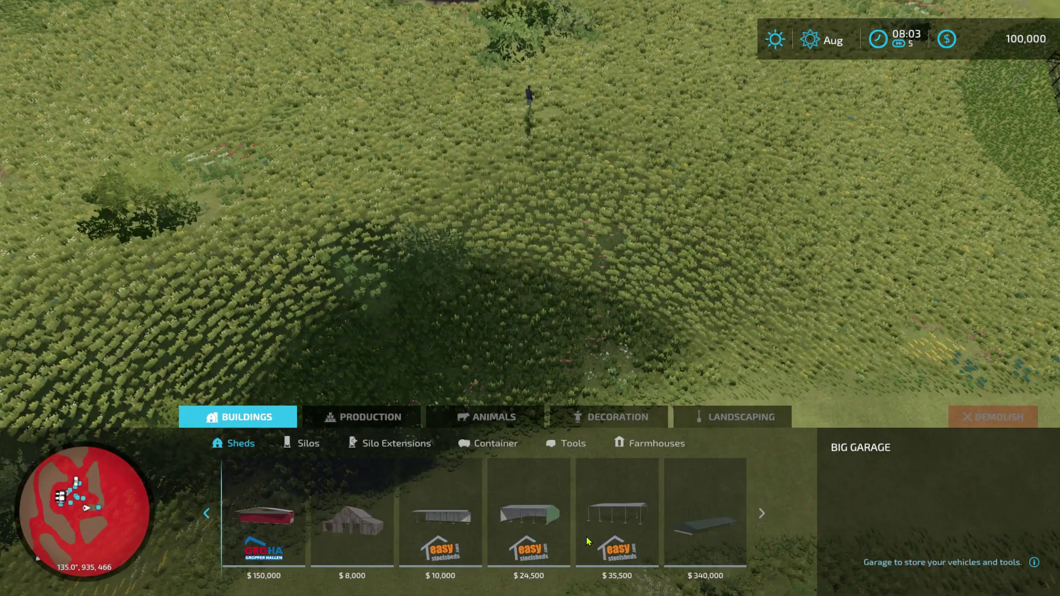
{"action": "left_click", "coordinate": [706, 538]}
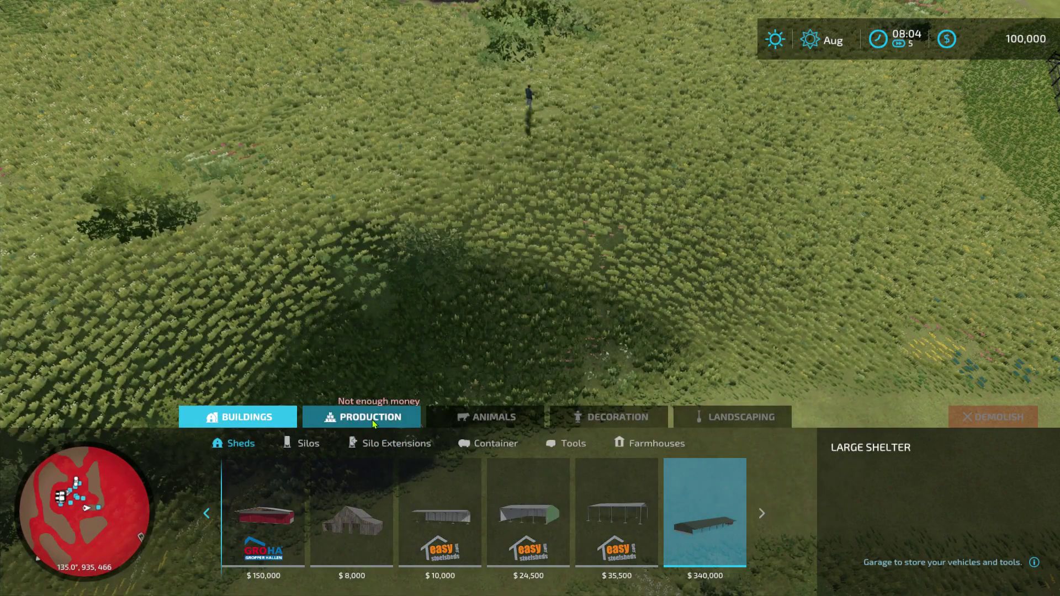
Step: Select Bale Storage With Shredder among the silos, try to place it near the river, and leave construction mode
{"action": "left_click", "coordinate": [301, 446]}
{"action": "scroll", "coordinate": [398, 525], "scroll_direction": "down", "scroll_amount": 2}
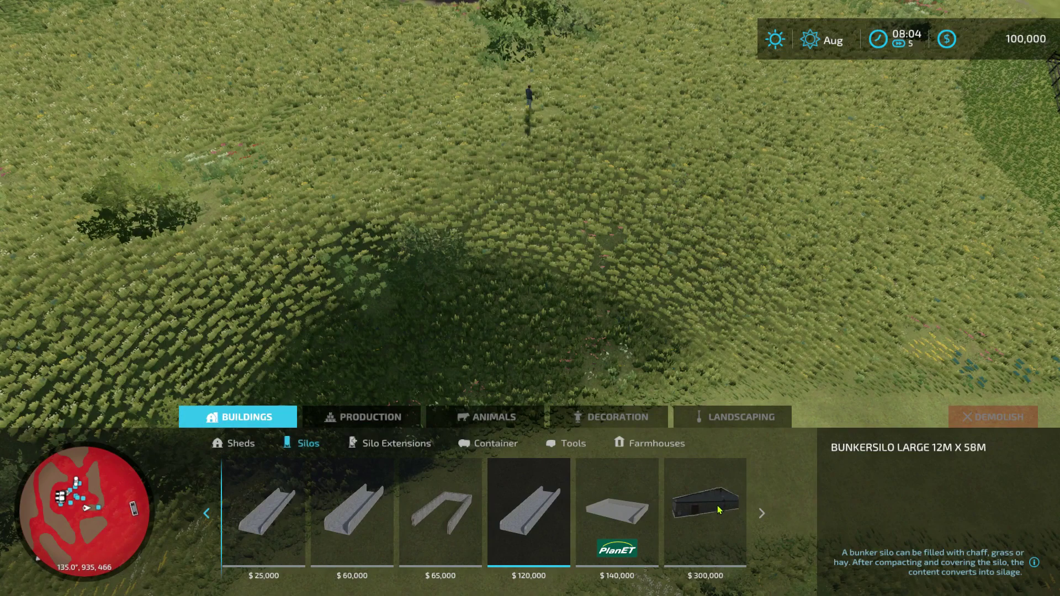
{"action": "left_click", "coordinate": [718, 517]}
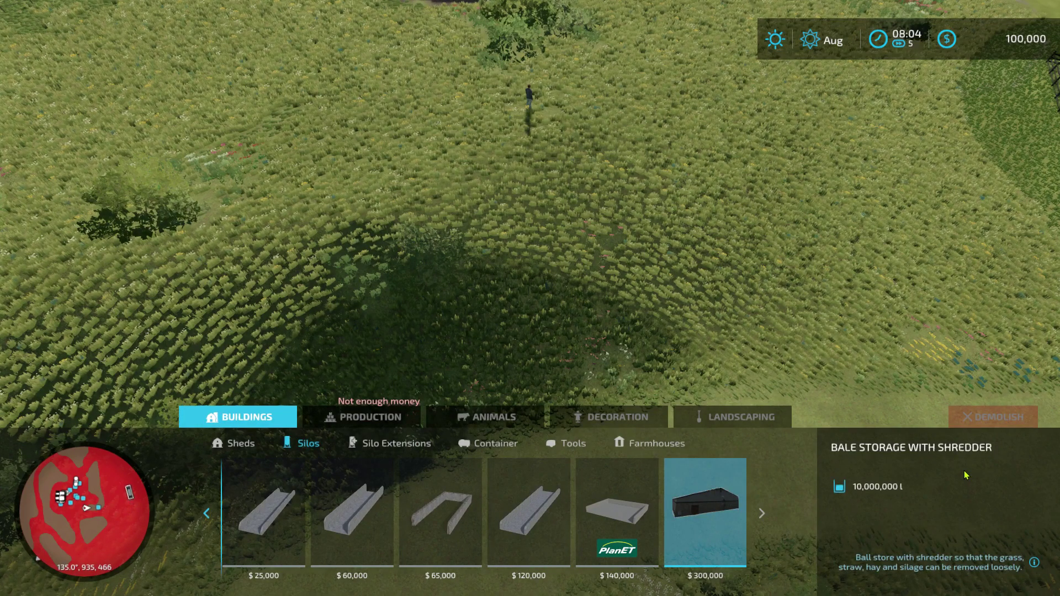
{"action": "scroll", "coordinate": [689, 276], "scroll_direction": "down", "scroll_amount": 5}
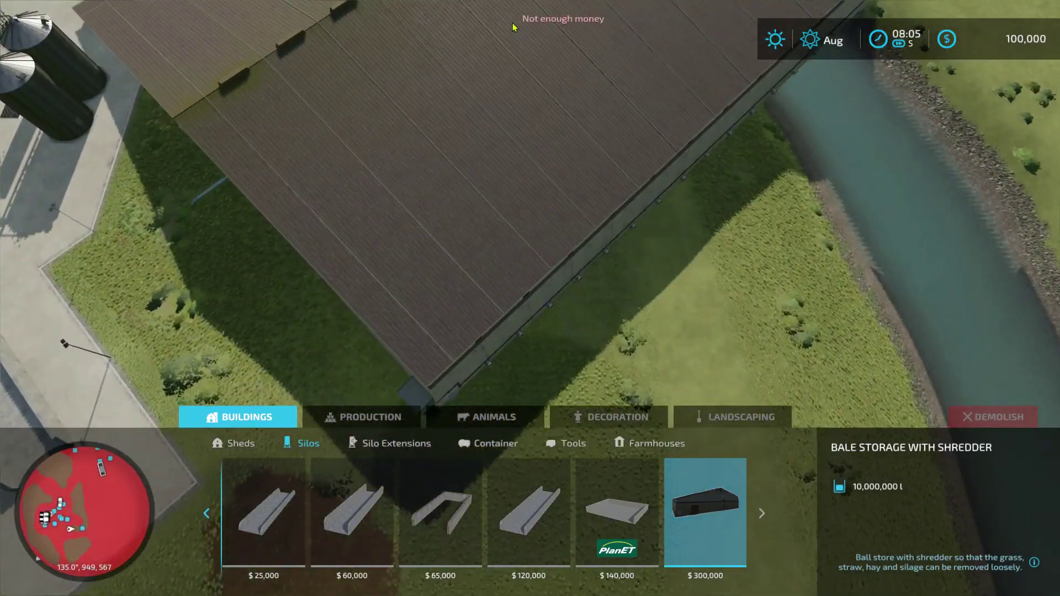
{"action": "key", "text": "Escape"}
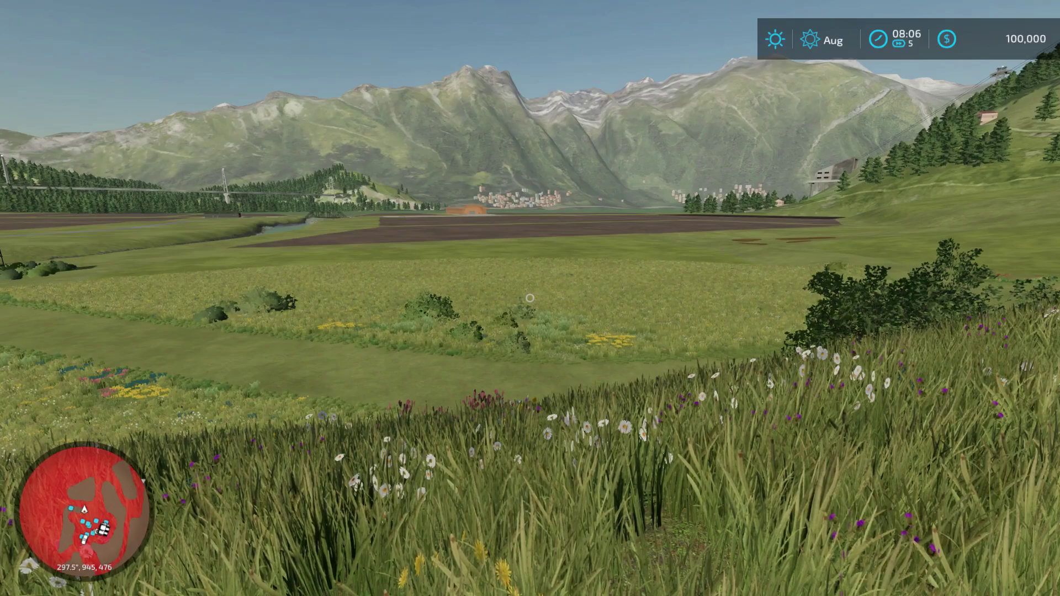
Step: Add 1,000,000 to the farm account with the Power Tools add/remove money action
{"action": "key", "text": "alt+Return"}
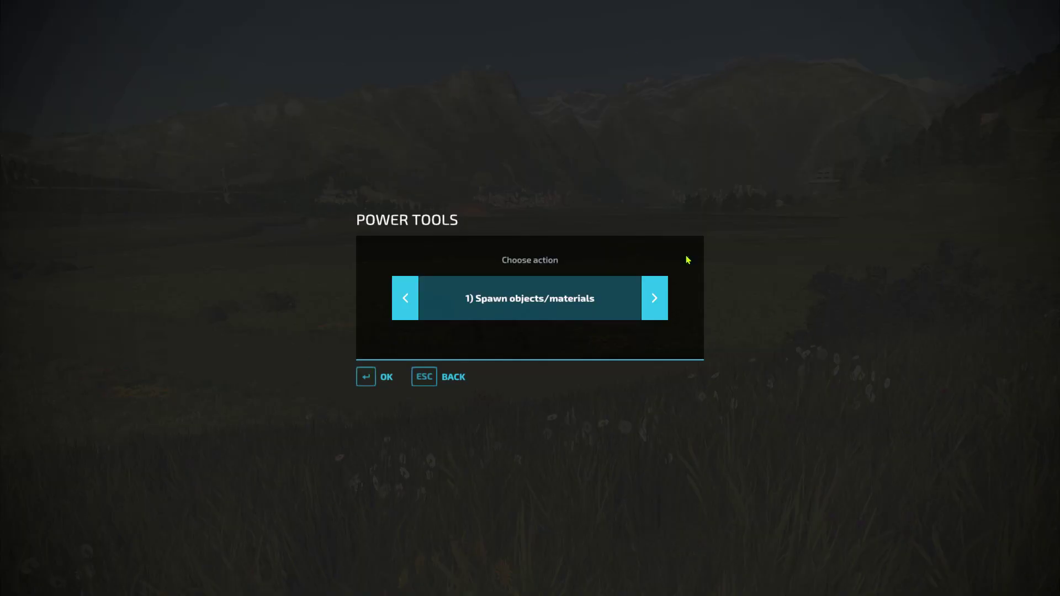
{"action": "left_click", "coordinate": [662, 307]}
{"action": "left_click", "coordinate": [662, 307]}
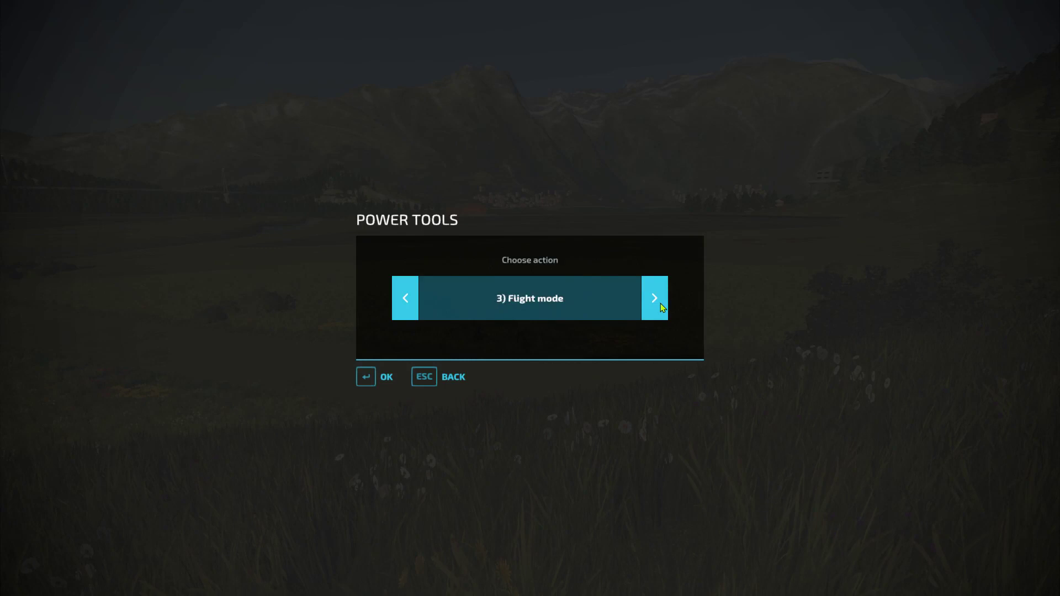
{"action": "left_click", "coordinate": [662, 307]}
{"action": "left_click", "coordinate": [662, 307]}
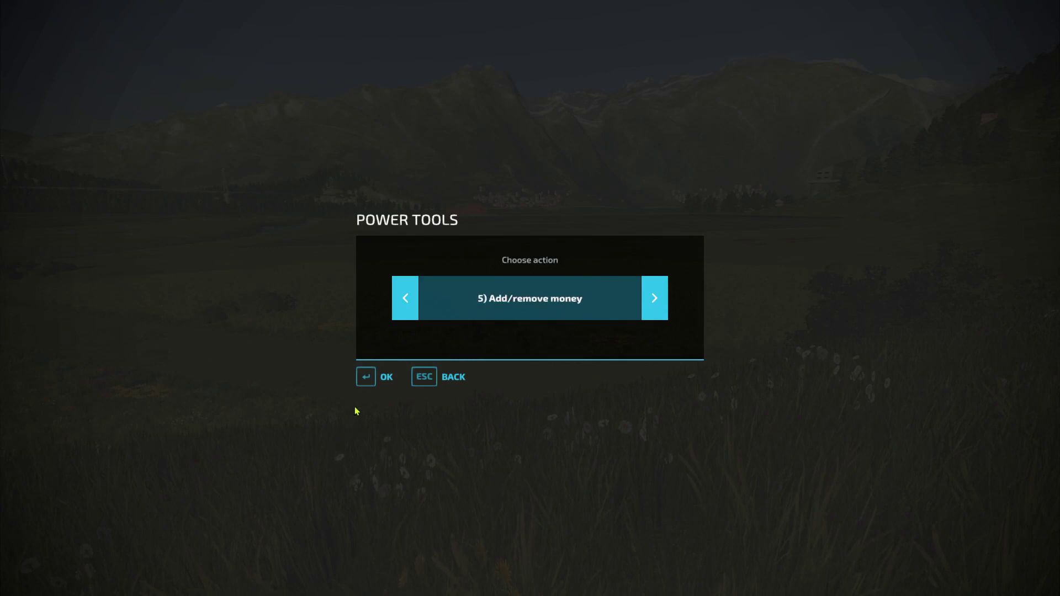
{"action": "left_click", "coordinate": [382, 377]}
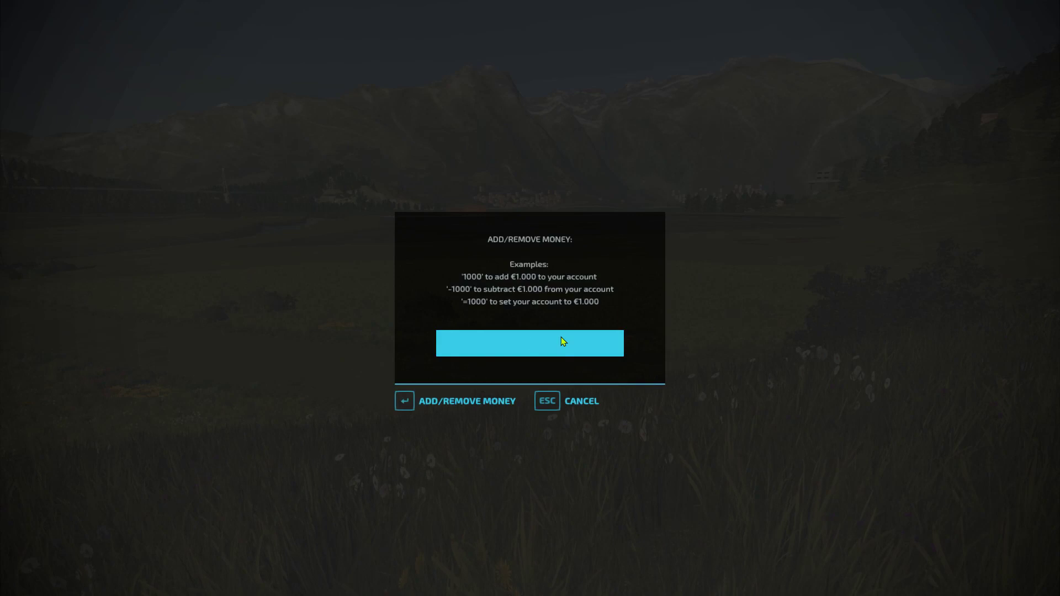
{"action": "type", "text": "000000"}
{"action": "left_click", "coordinate": [404, 401]}
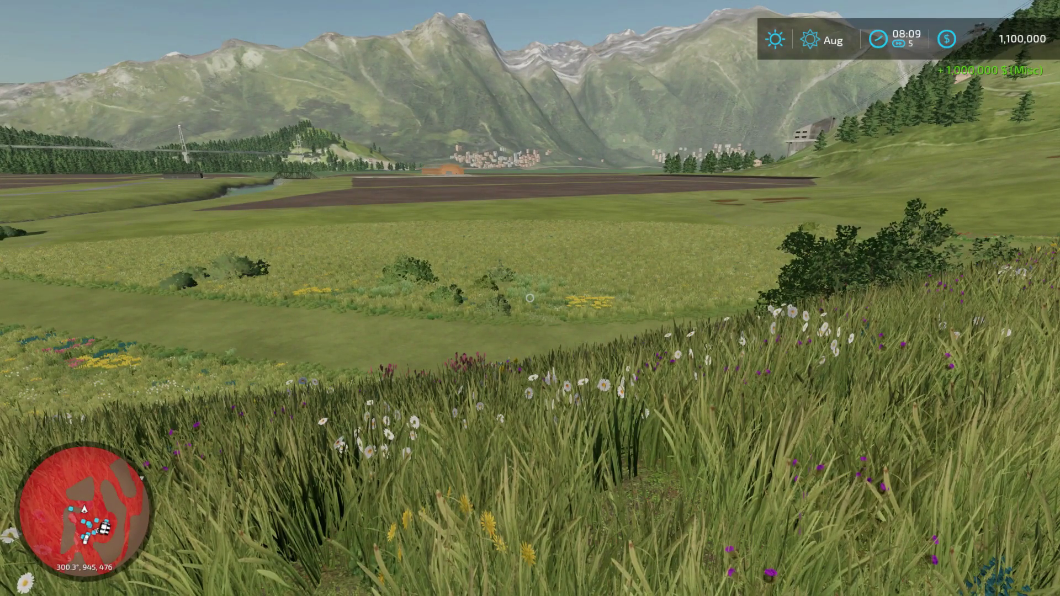
Step: Reopen construction mode and choose Bale Storage With Shredder from the silos for placement
{"action": "key", "text": "Escape"}
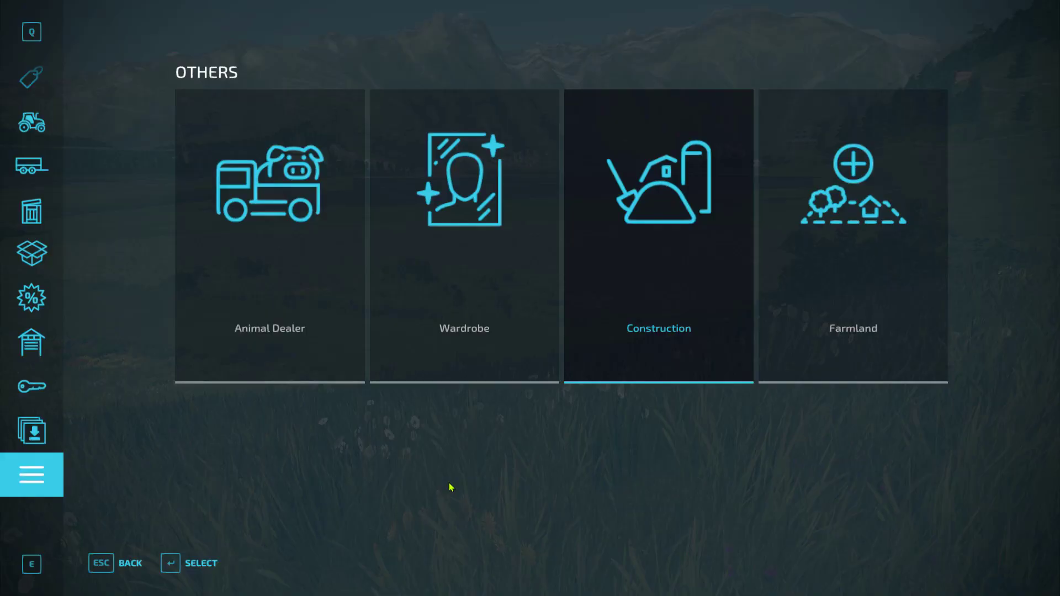
{"action": "left_click", "coordinate": [699, 203]}
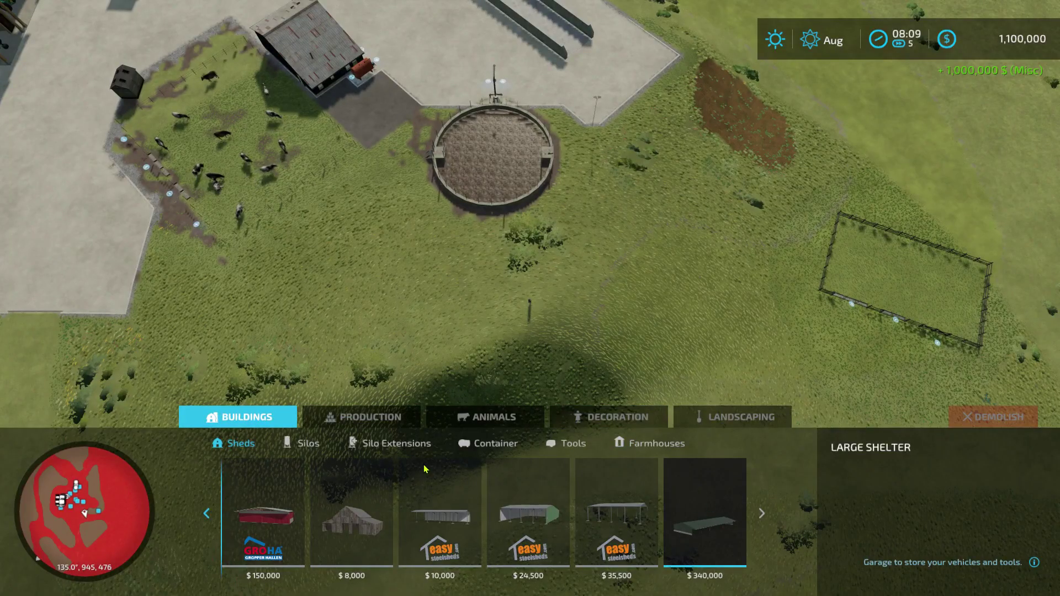
{"action": "left_click", "coordinate": [309, 443]}
{"action": "scroll", "coordinate": [707, 519], "scroll_direction": "down", "scroll_amount": 2}
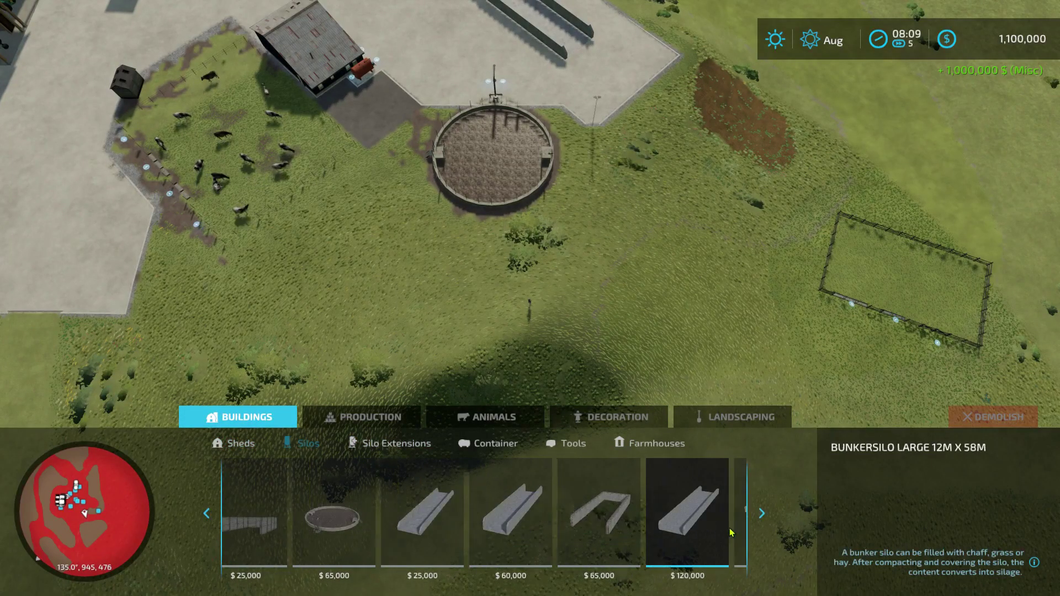
{"action": "left_click", "coordinate": [706, 519]}
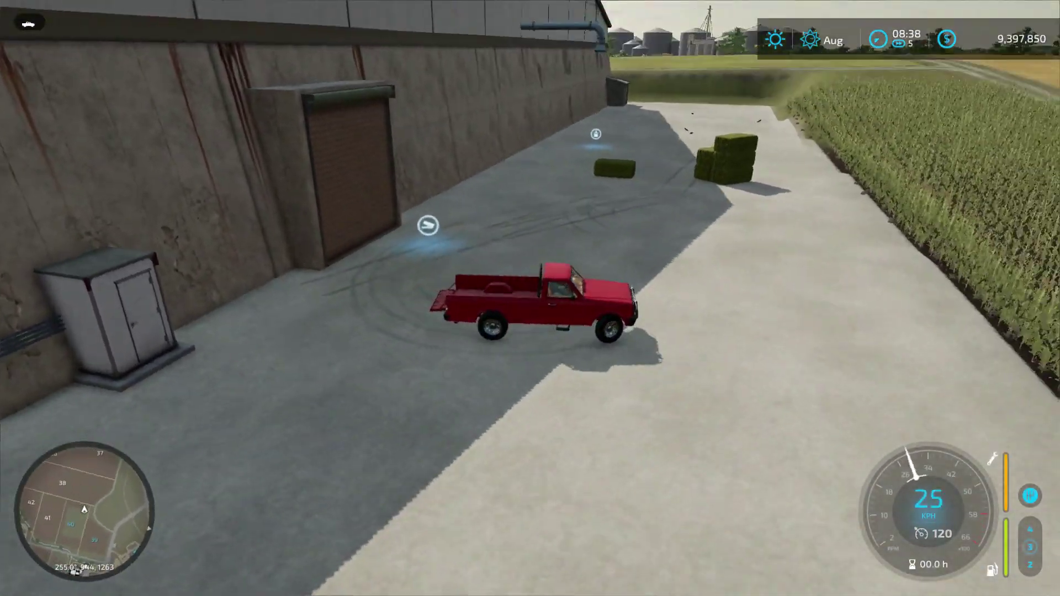
Step: Drive the pickup past the loose bale and stop it on the marker beneath the warehouse's blue pipe
{"action": "key", "text": "a"}
{"action": "key", "text": "w"}
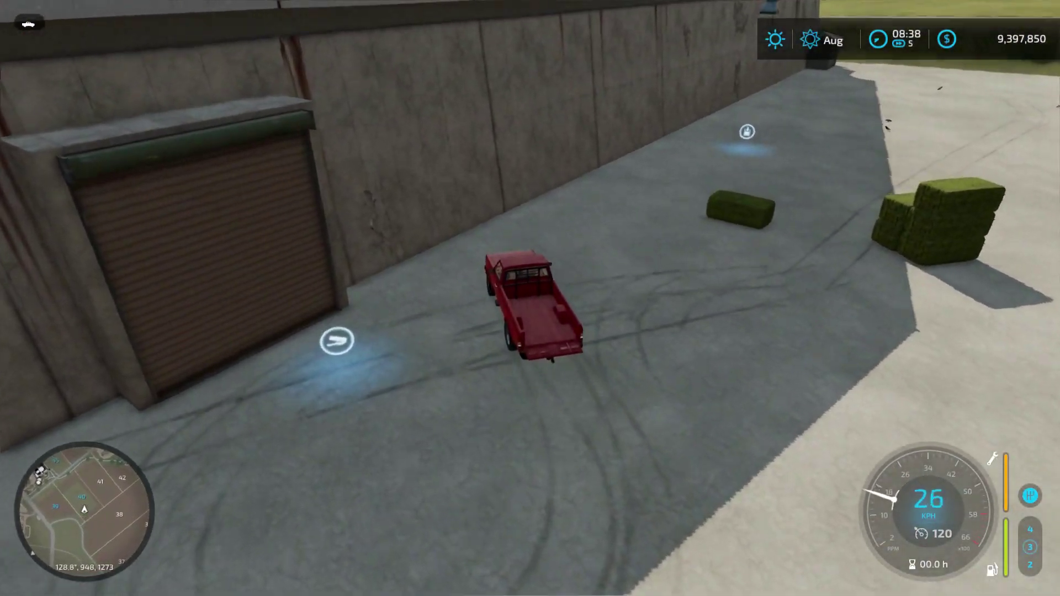
{"action": "key", "text": "d"}
{"action": "key", "text": "d"}
{"action": "key", "text": "w"}
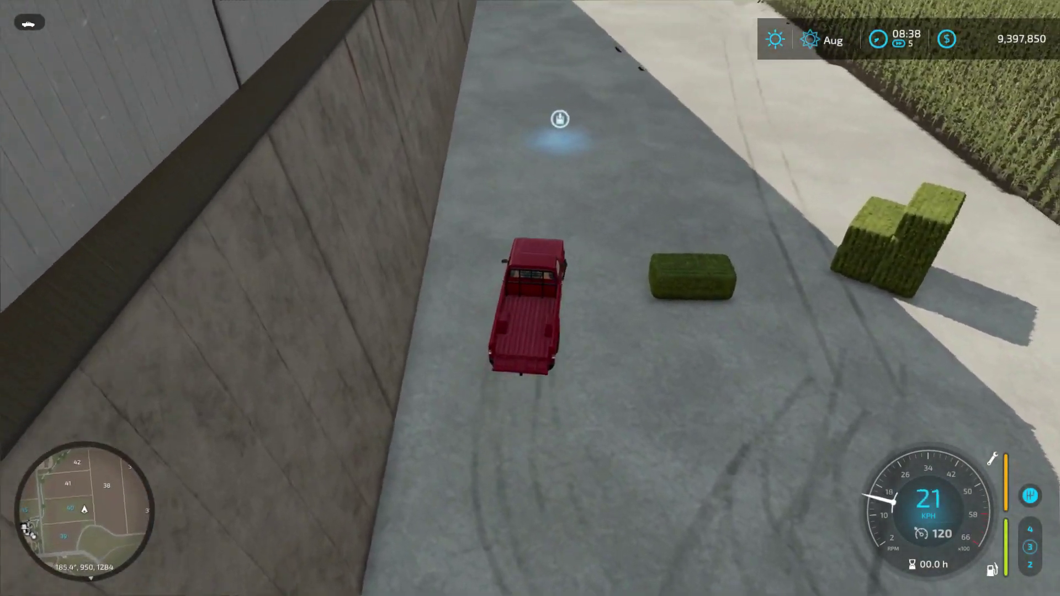
{"action": "key", "text": "w"}
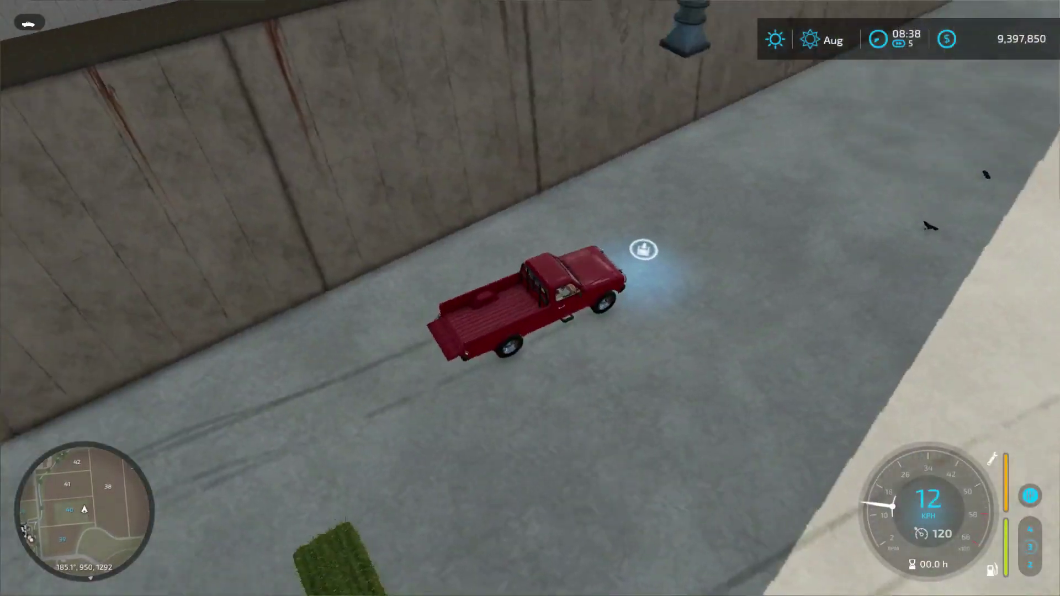
{"action": "key", "text": "s"}
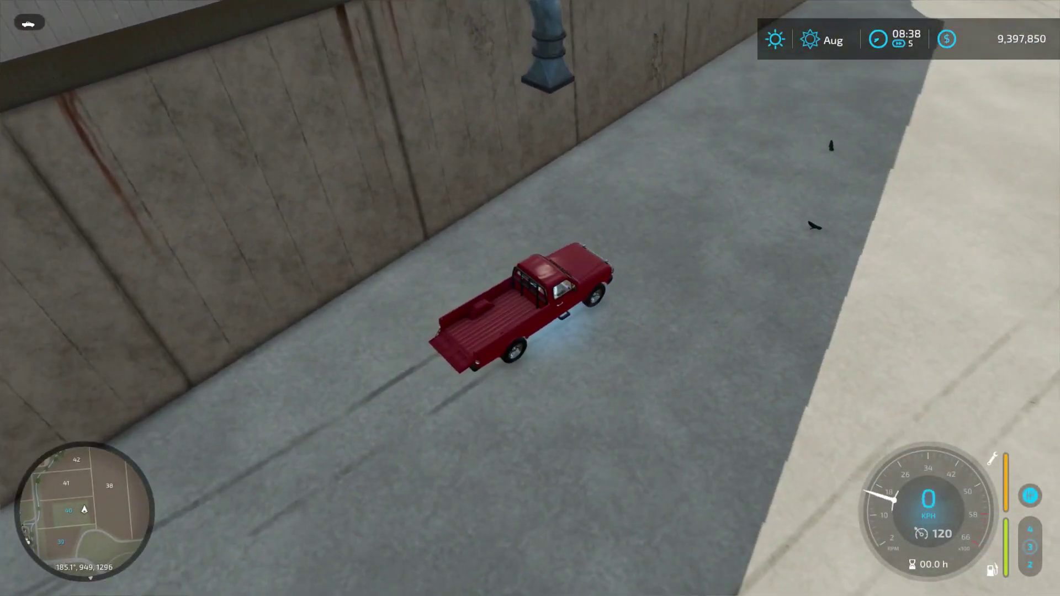
{"action": "key", "text": "w"}
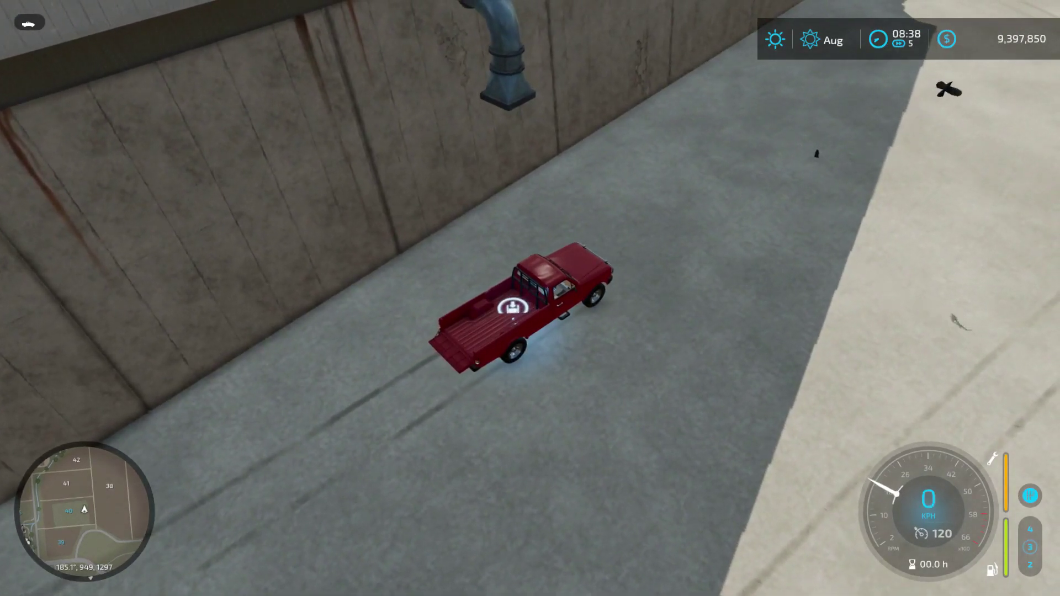
{"action": "key", "text": "w"}
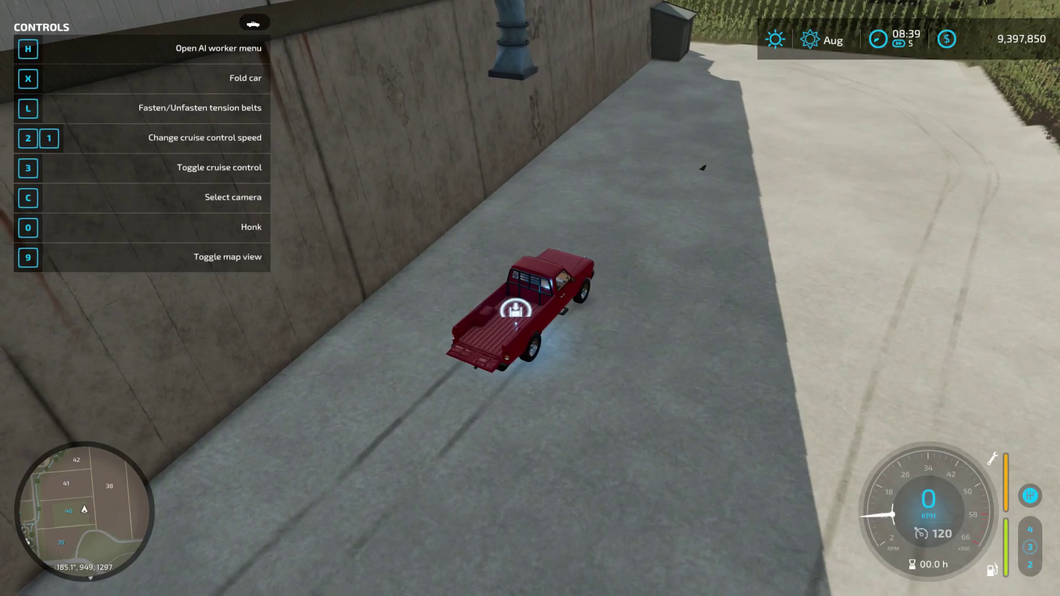
Step: Fold the pickup's tailgate, drive it past the stacked bales, park beside the cornfield, and hide the controls list
{"action": "key", "text": "x"}
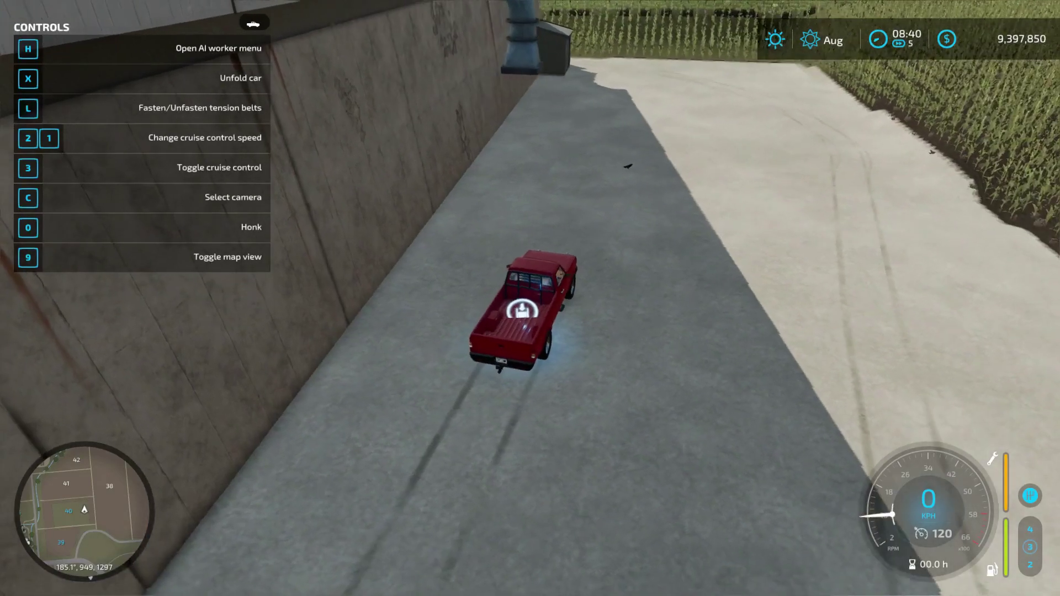
{"action": "key", "text": "w"}
{"action": "key", "text": "d"}
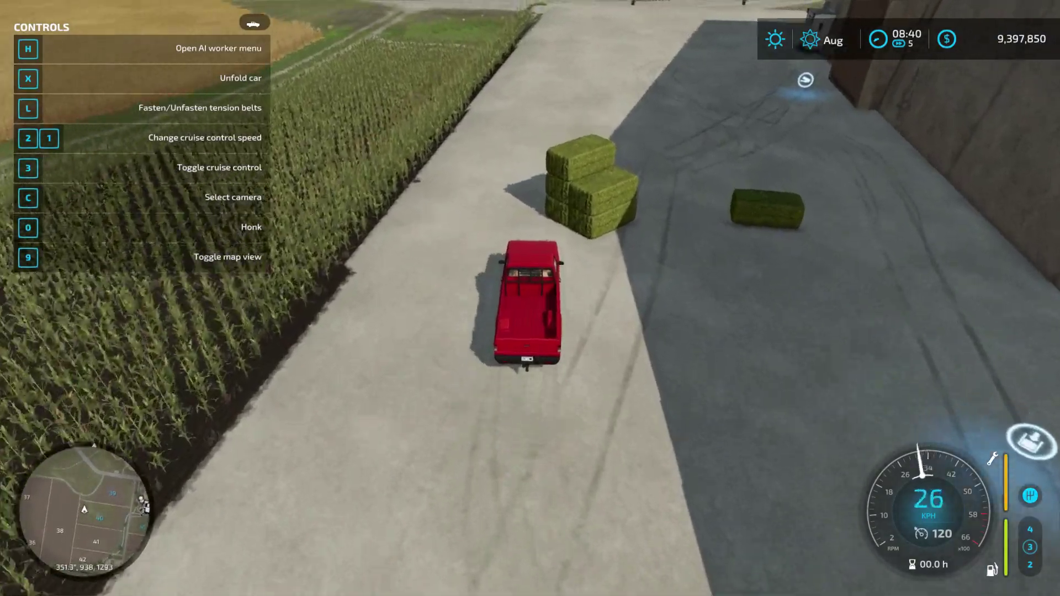
{"action": "key", "text": "w"}
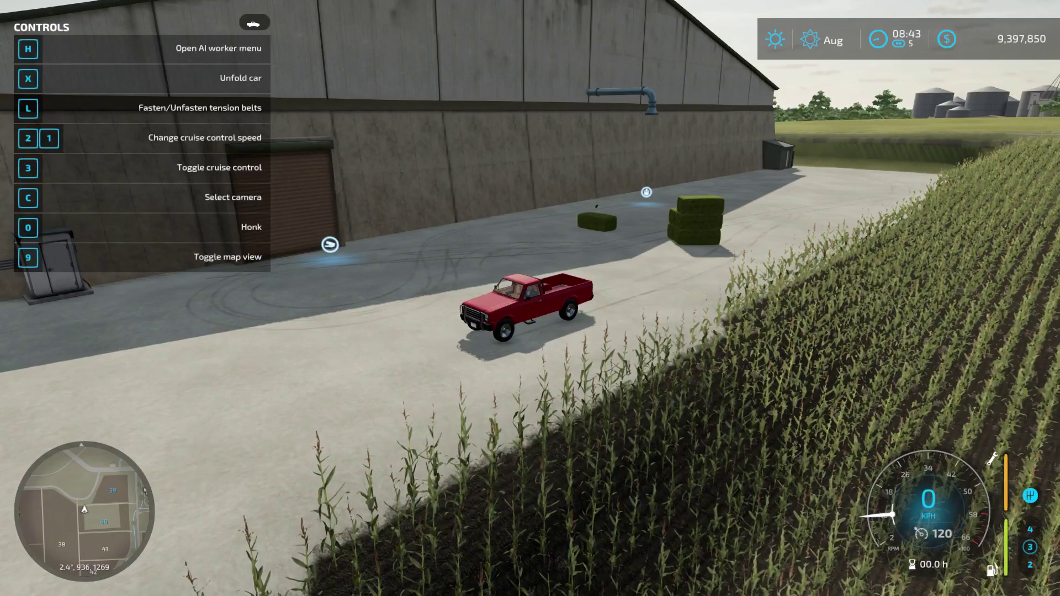
{"action": "key", "text": "F1"}
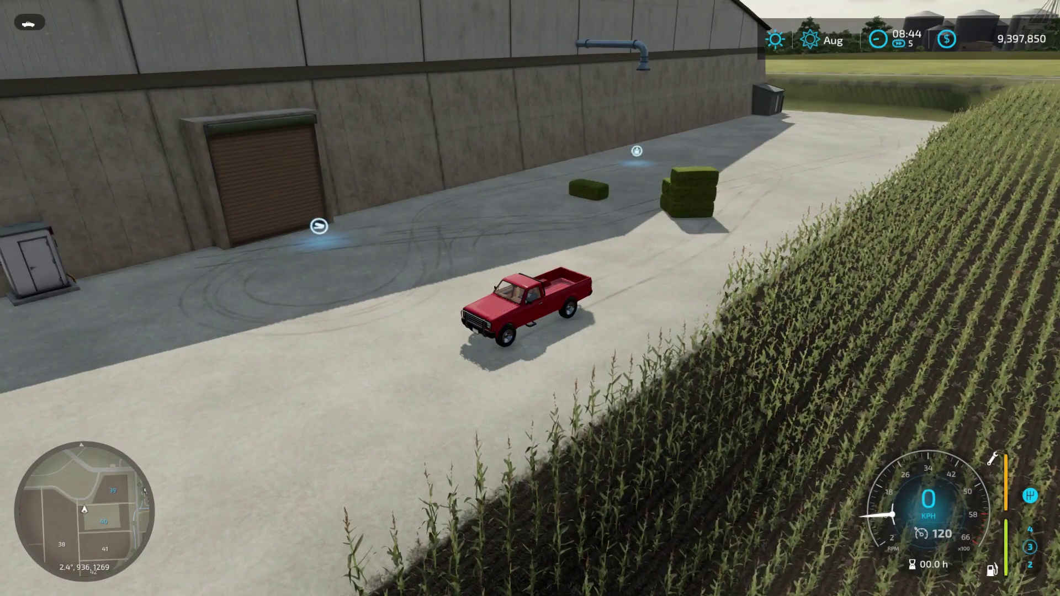
Step: Save the game and quit Farming Simulator 22, confirming the exit
{"action": "key", "text": "Escape"}
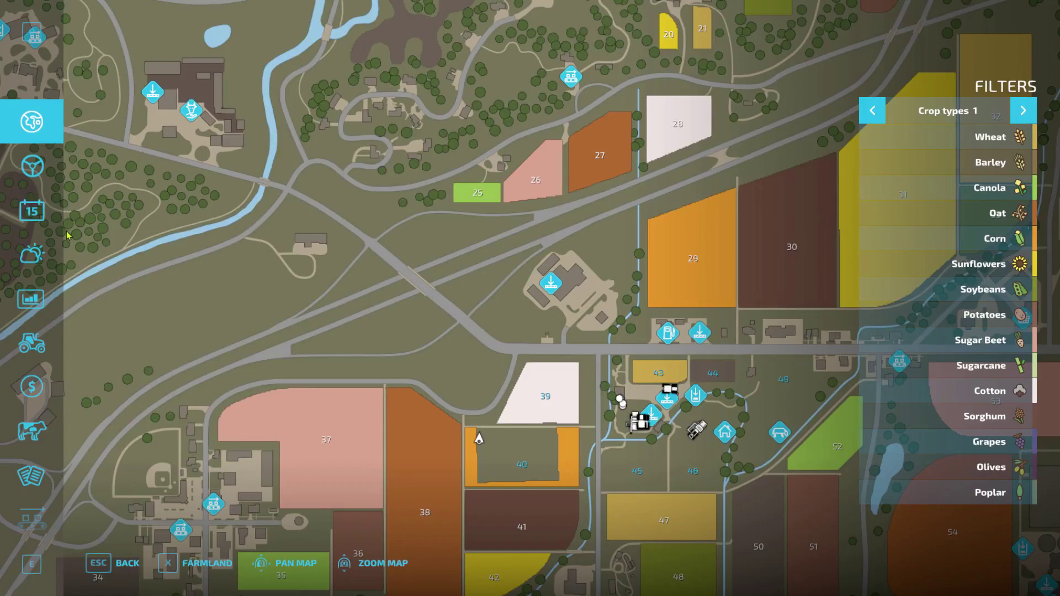
{"action": "scroll", "coordinate": [33, 276], "scroll_direction": "down", "scroll_amount": 6}
{"action": "left_click", "coordinate": [46, 493]}
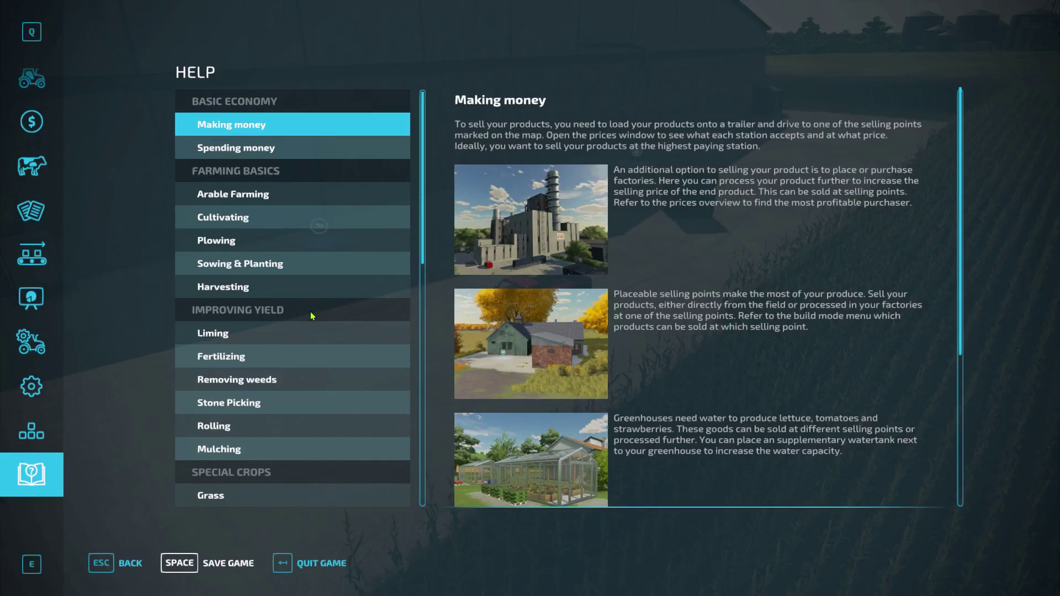
{"action": "key", "text": "space"}
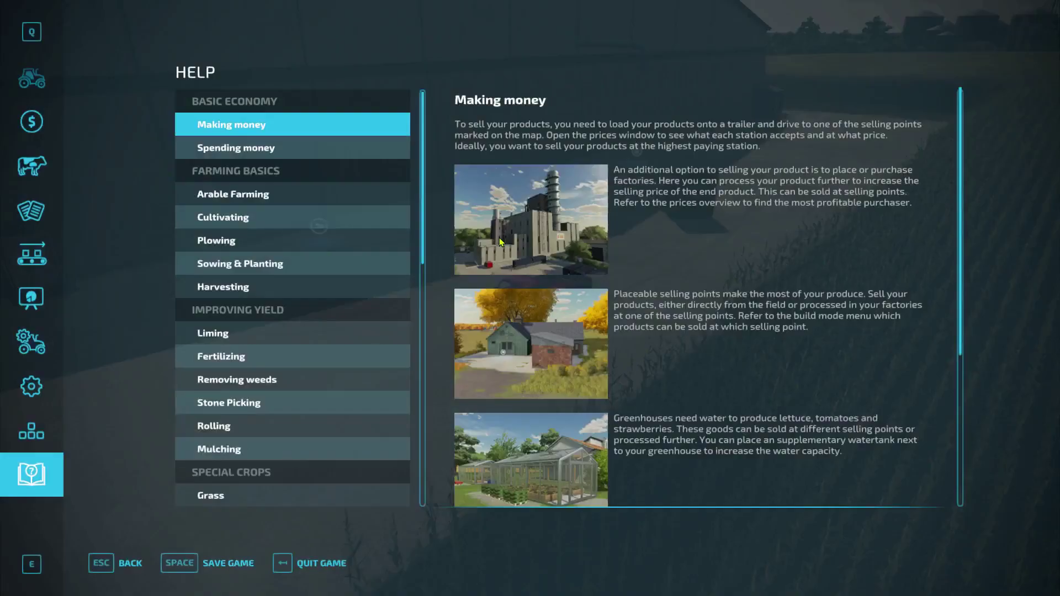
{"action": "left_click", "coordinate": [287, 568]}
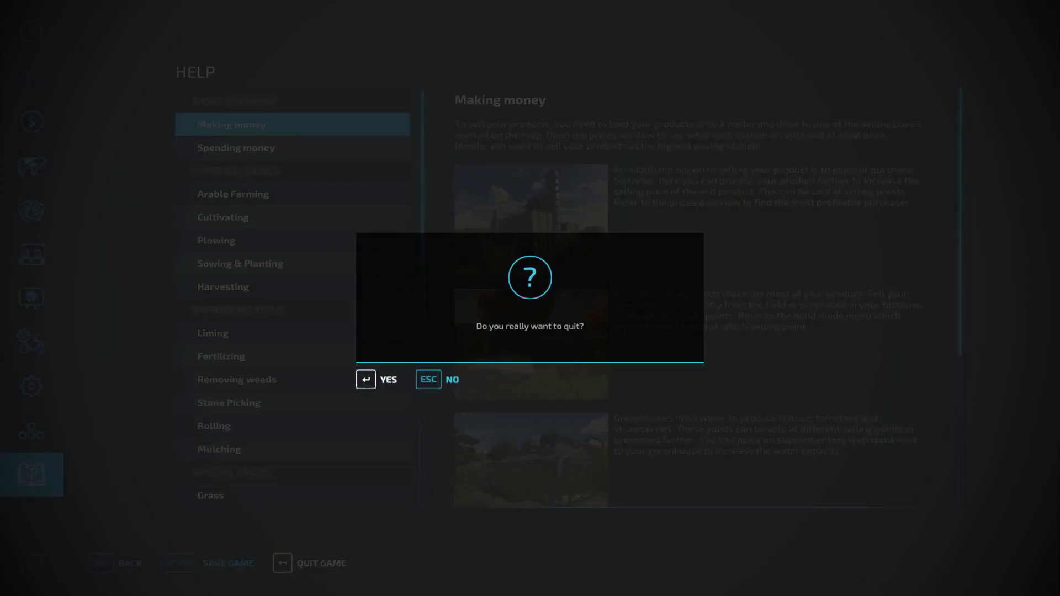
{"action": "left_click", "coordinate": [366, 379]}
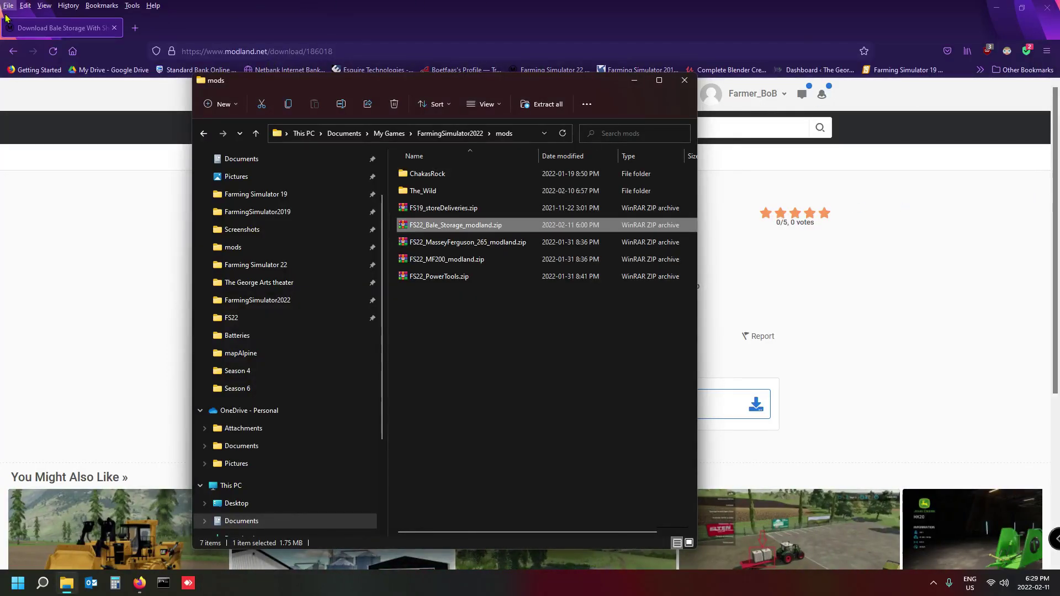
Step: Minimise the browser and check the contents of FS22_Bale_Storage_modland.zip in the mods folder
{"action": "left_click", "coordinate": [997, 8]}
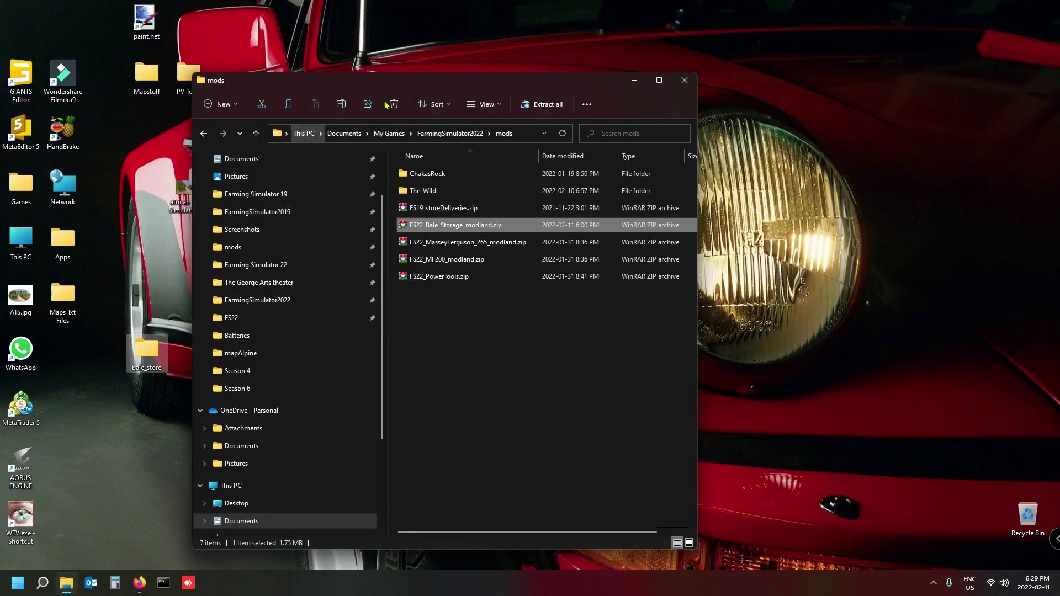
{"action": "double_click", "coordinate": [451, 227]}
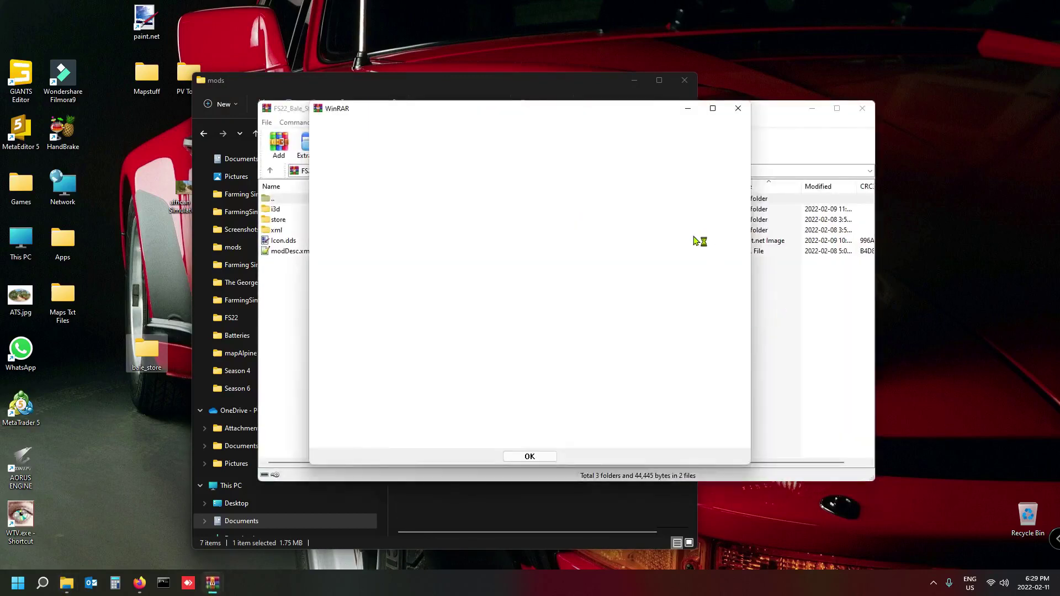
{"action": "left_click", "coordinate": [738, 108]}
{"action": "left_click", "coordinate": [863, 108]}
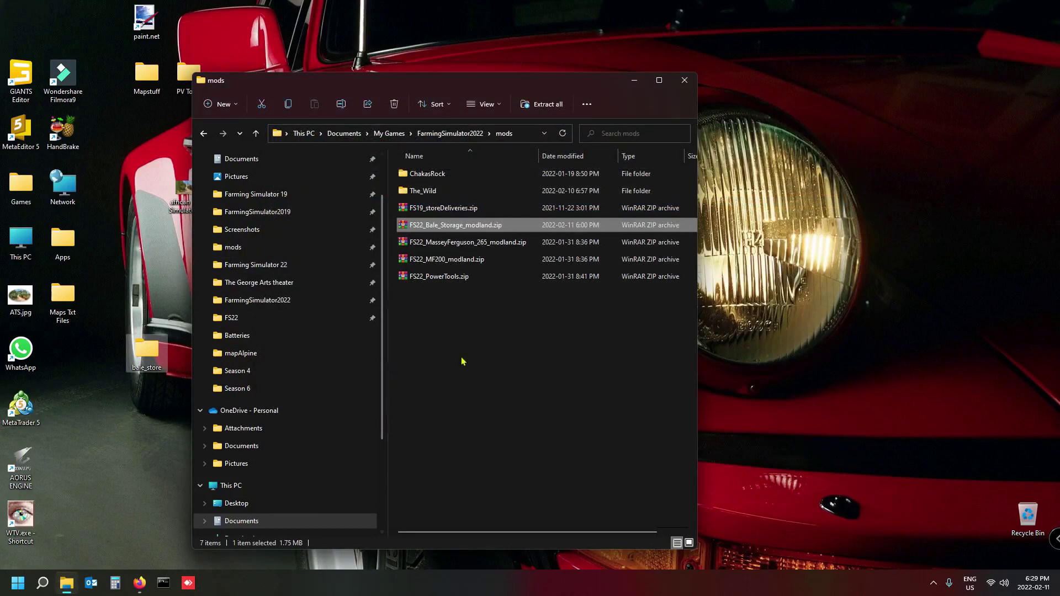
Step: Move FS22_Bale_Storage_modland.zip out of the mods folder onto the desktop
{"action": "left_click", "coordinate": [463, 361]}
{"action": "left_click_drag", "start_coordinate": [456, 231], "coordinate": [920, 270]}
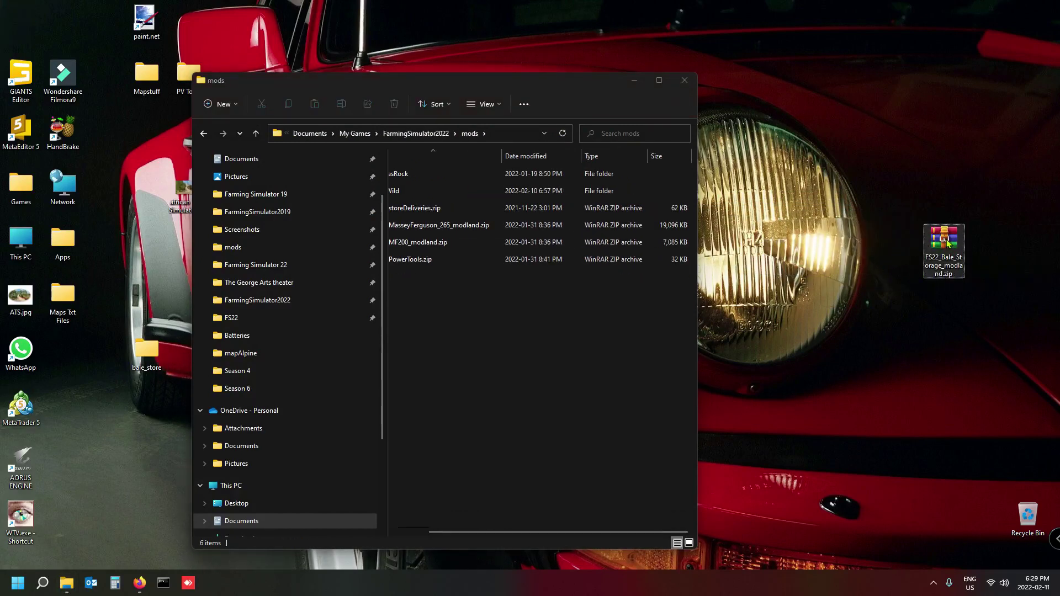
{"action": "scroll", "coordinate": [538, 310], "scroll_direction": "left", "scroll_amount": 1}
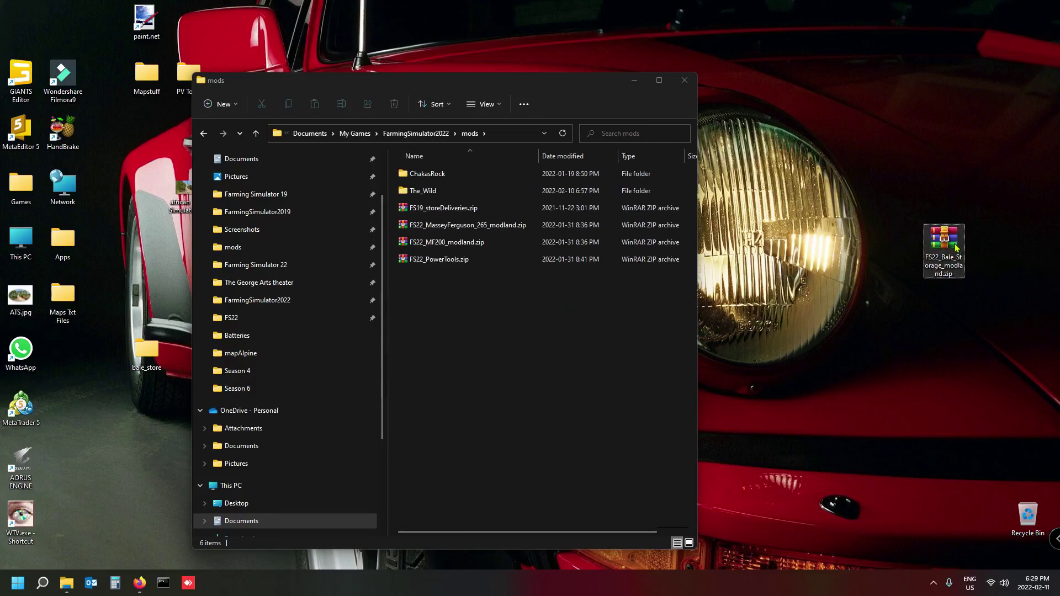
Step: Open FS22_Bale_Storage_modland.zip from the desktop in WinRAR and reposition the mods folder window beside the archive
{"action": "left_click", "coordinate": [793, 201]}
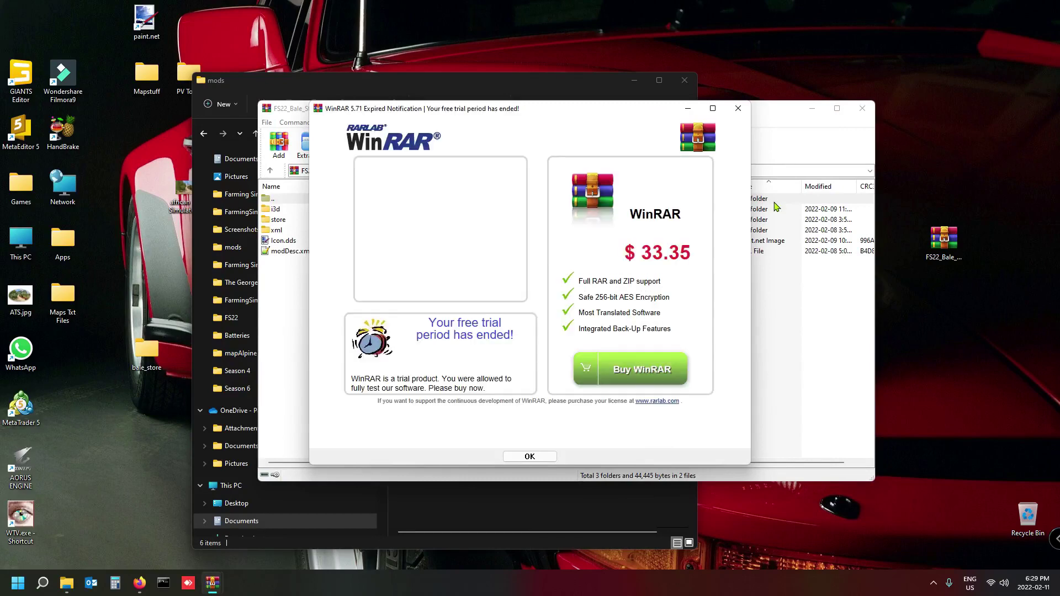
{"action": "left_click", "coordinate": [738, 108]}
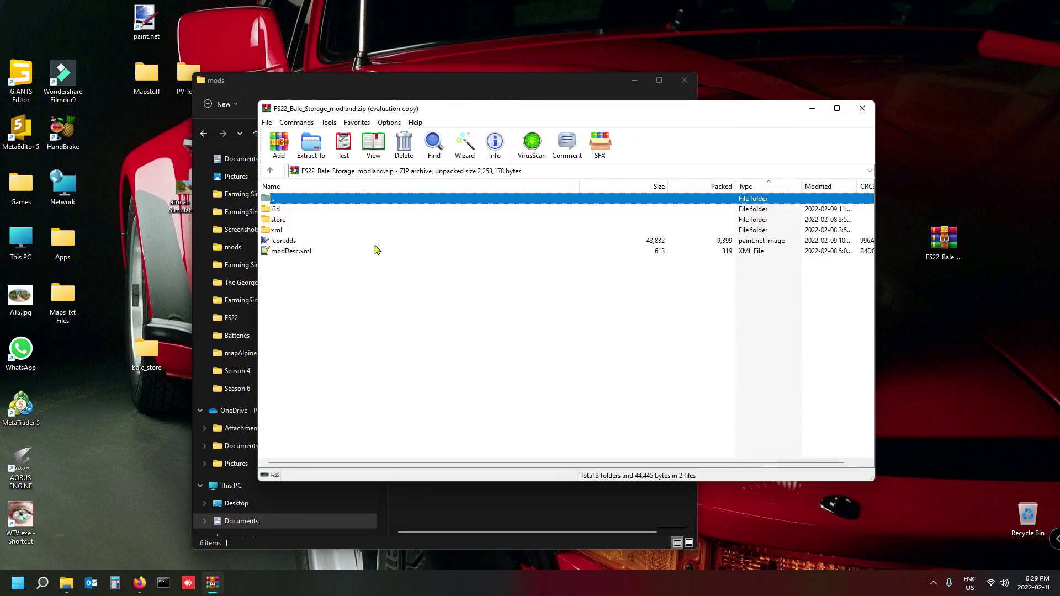
{"action": "left_click", "coordinate": [423, 88]}
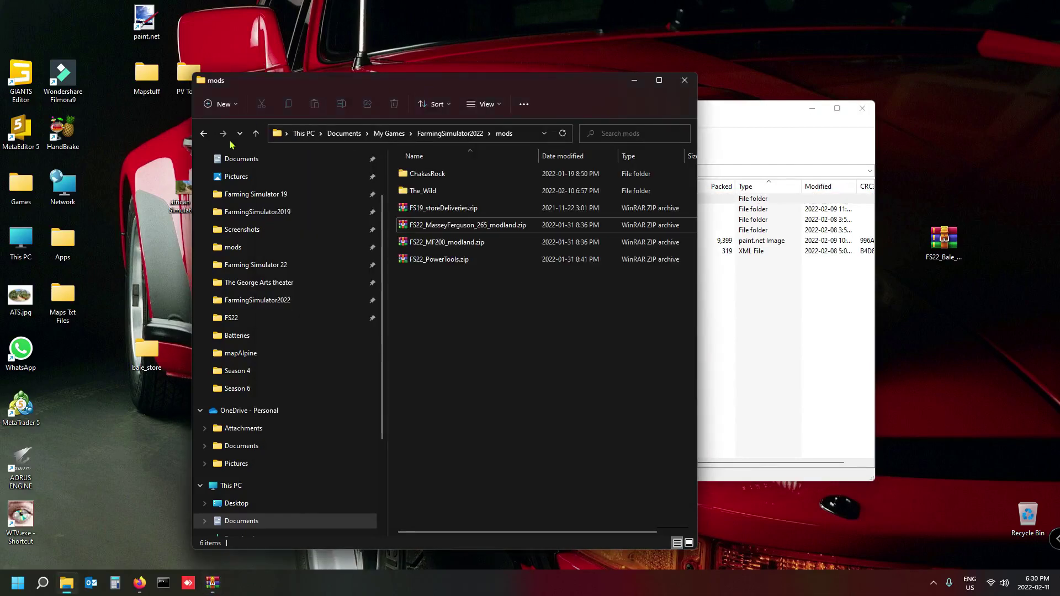
{"action": "left_click_drag", "start_coordinate": [413, 84], "coordinate": [235, 32]}
{"action": "left_click", "coordinate": [57, 200]}
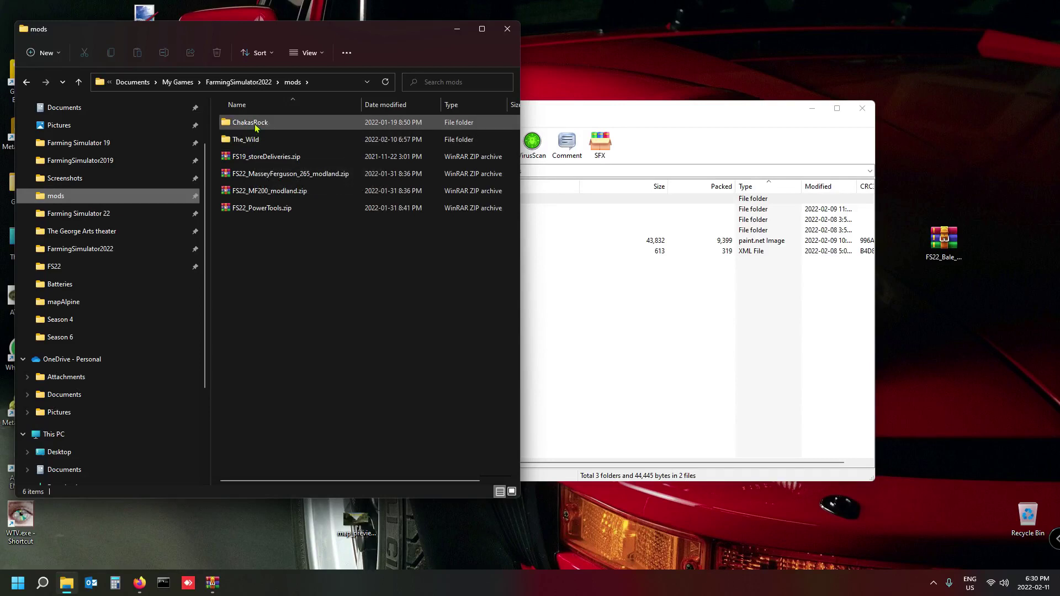
Step: Copy the ChakasRock map folder from the mods folder to the desktop
{"action": "mouse_move", "coordinate": [255, 128]}
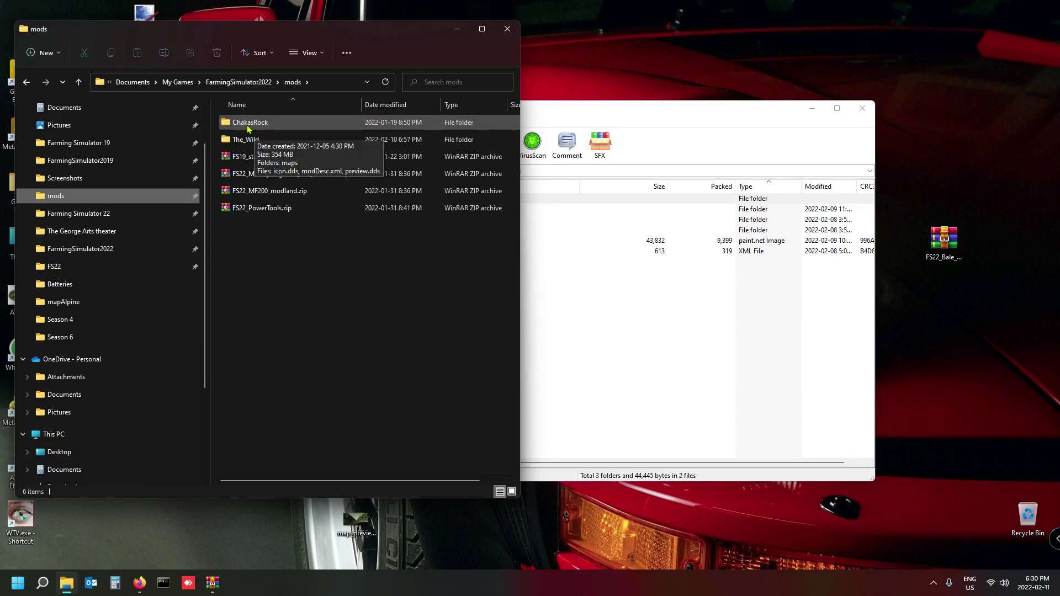
{"action": "left_click_drag", "start_coordinate": [256, 126], "coordinate": [957, 310]}
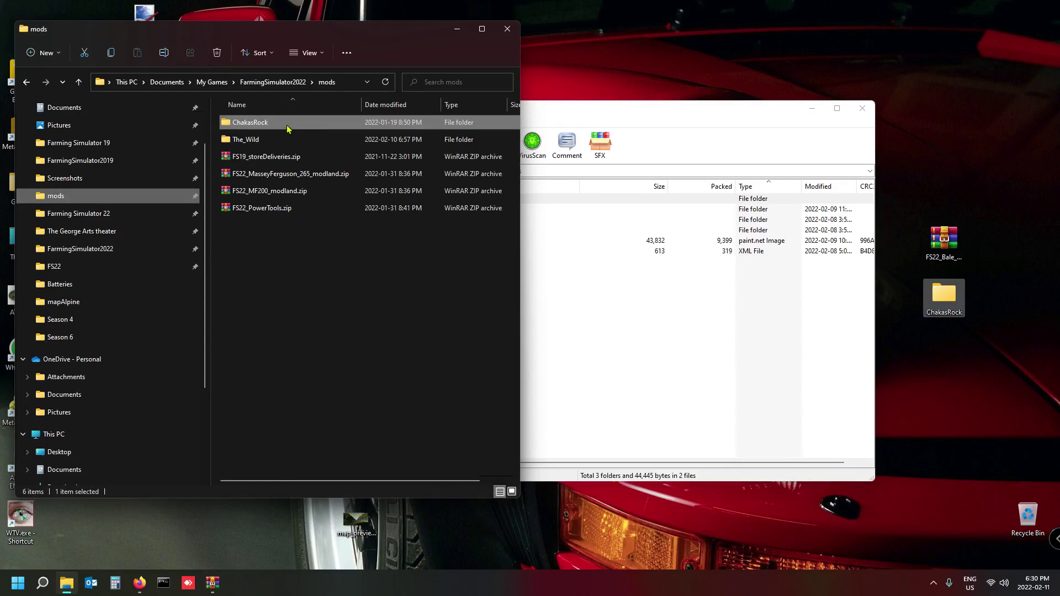
{"action": "left_click", "coordinate": [949, 303]}
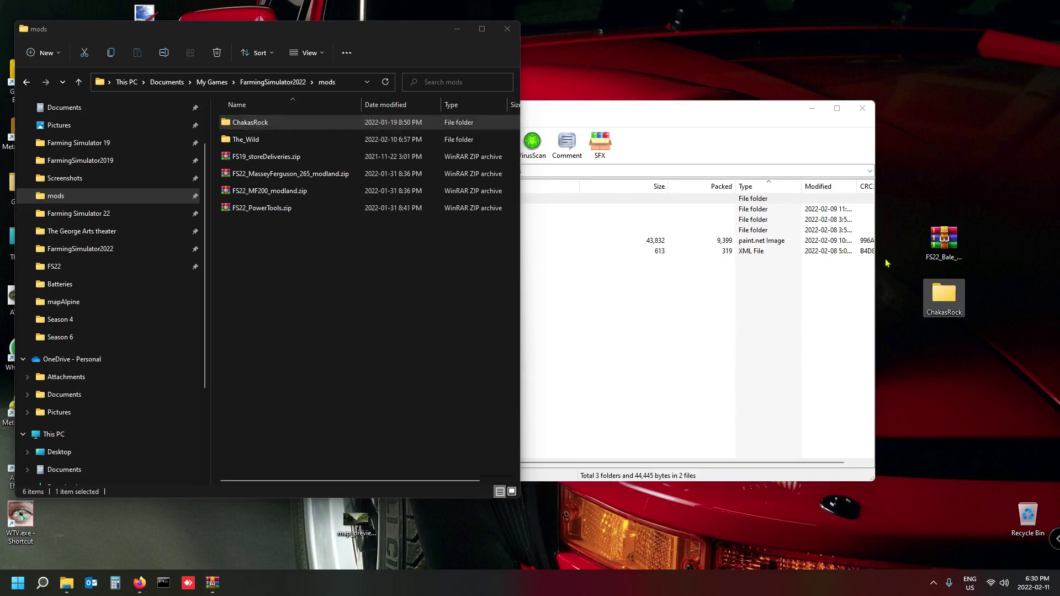
Step: Create a new folder named placeables inside the ChakasRock mod's maps/mapUS folder
{"action": "left_click", "coordinate": [305, 129]}
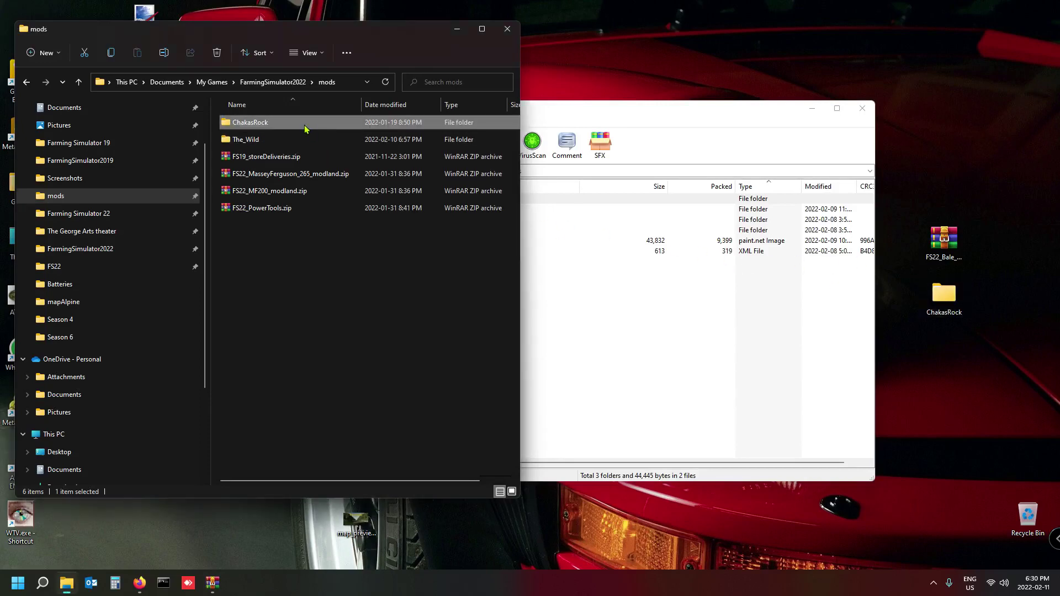
{"action": "double_click", "coordinate": [306, 129]}
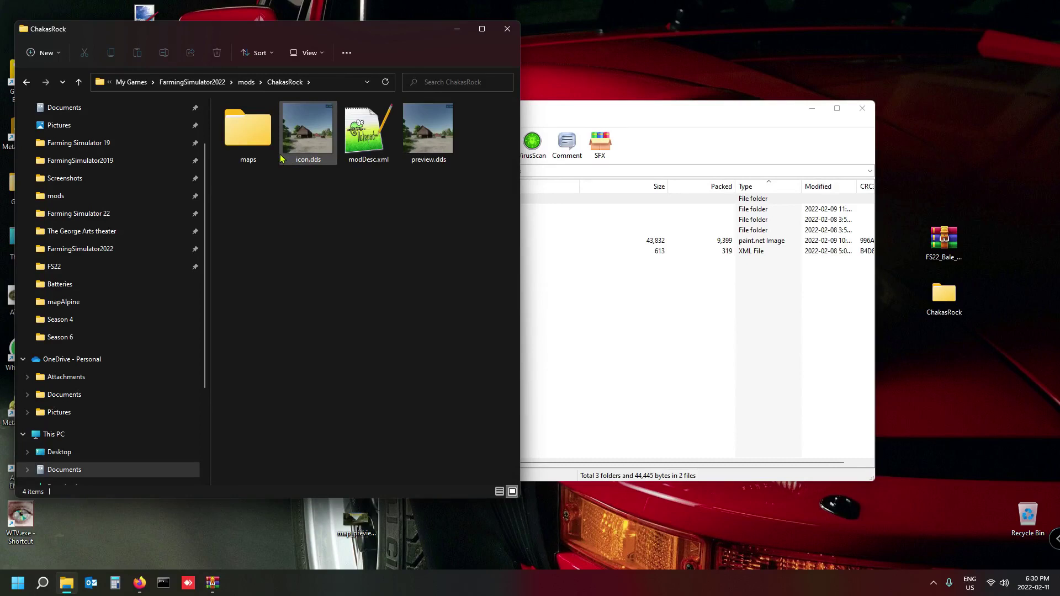
{"action": "double_click", "coordinate": [248, 130]}
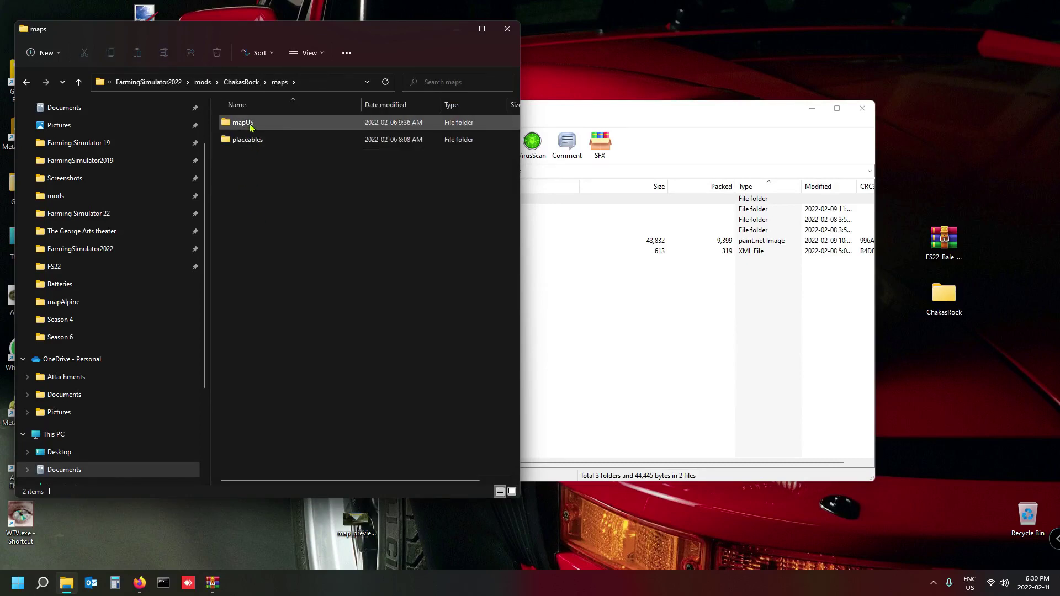
{"action": "double_click", "coordinate": [243, 122]}
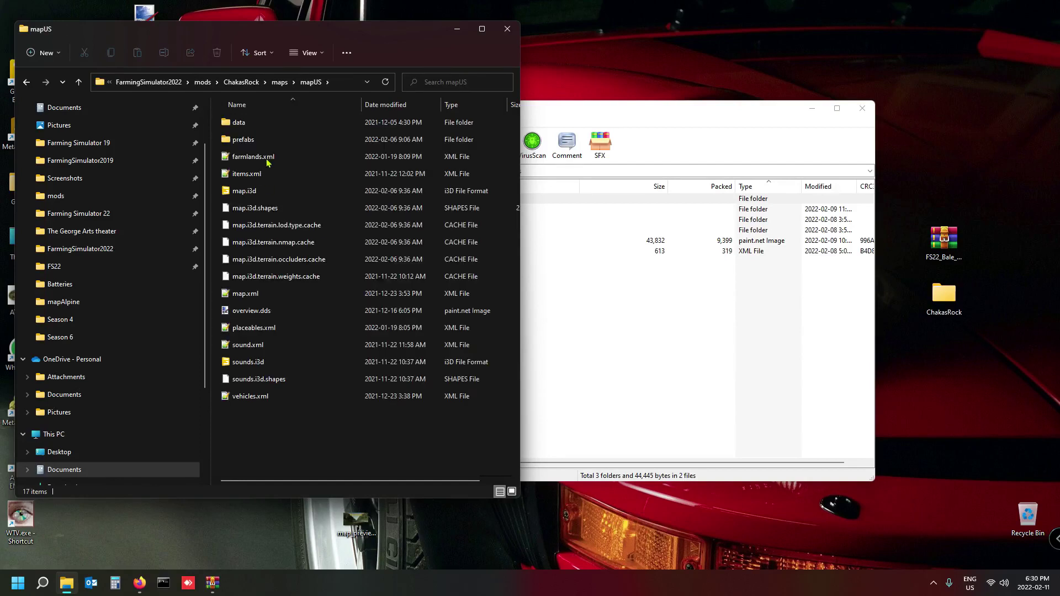
{"action": "right_click", "coordinate": [247, 426]}
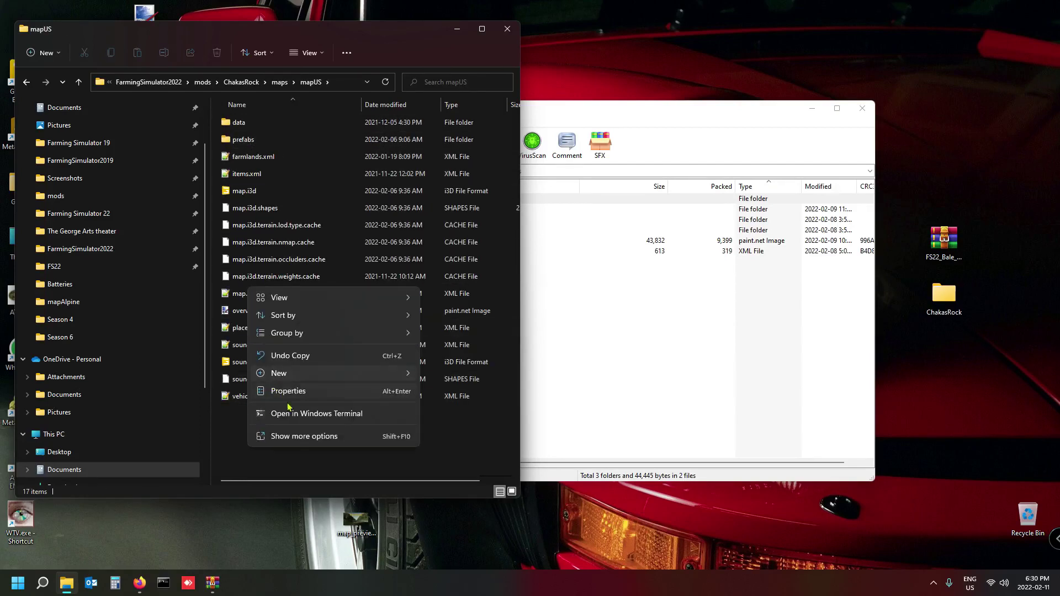
{"action": "mouse_move", "coordinate": [289, 373]}
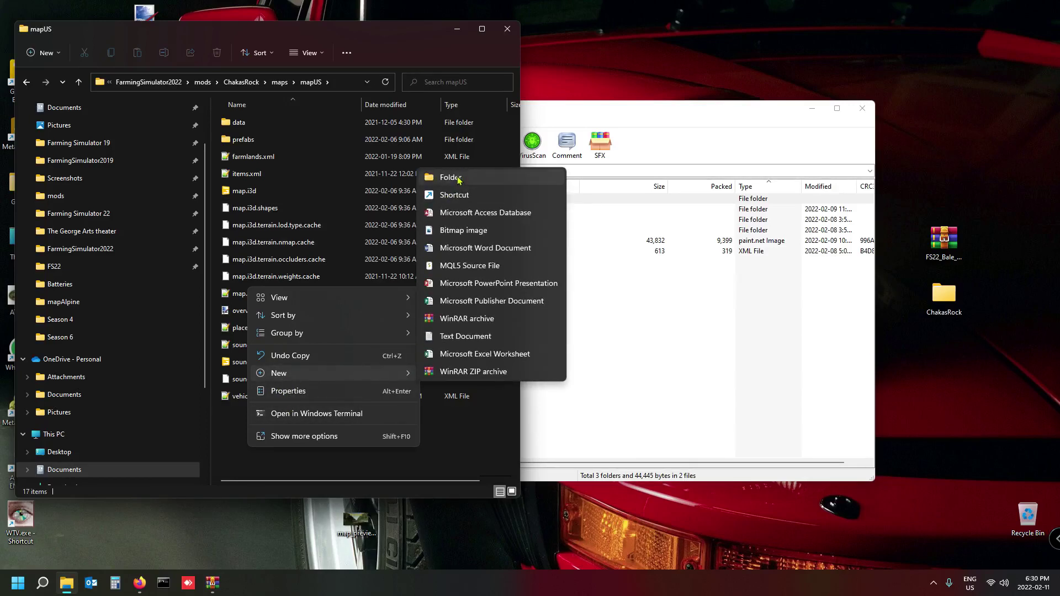
{"action": "left_click", "coordinate": [445, 177]}
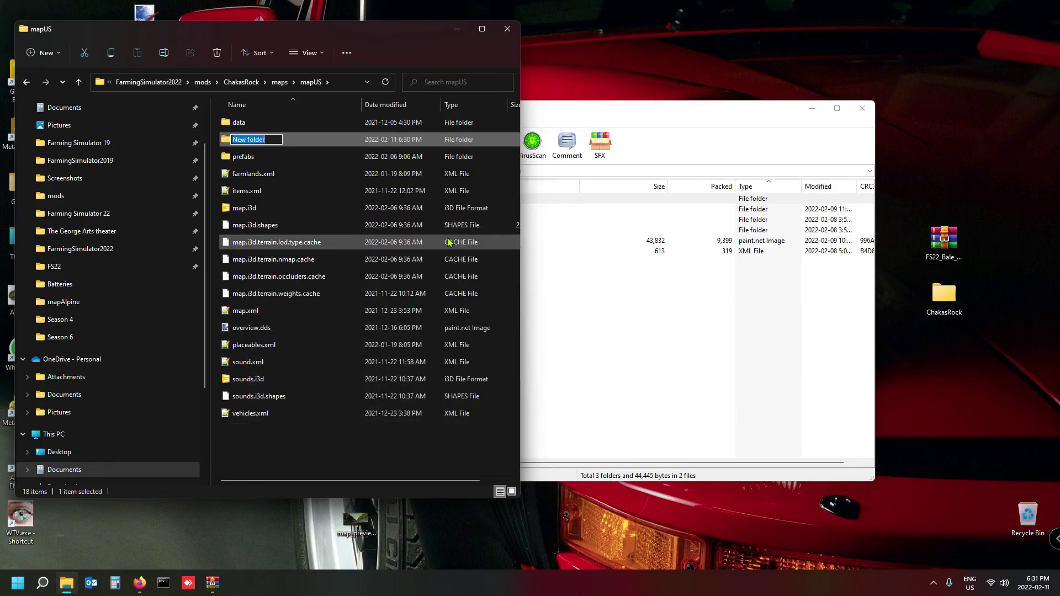
{"action": "type", "text": "placeables"}
{"action": "left_click", "coordinate": [290, 143]}
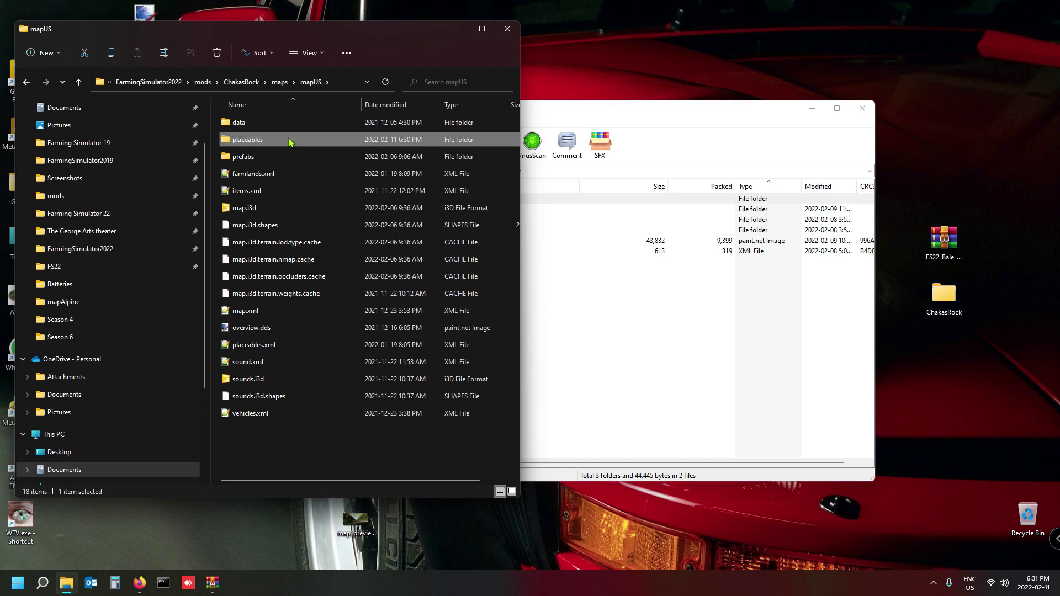
Step: Create a folder named baleStore inside the new placeables folder and open it
{"action": "double_click", "coordinate": [290, 143]}
{"action": "right_click", "coordinate": [298, 220]}
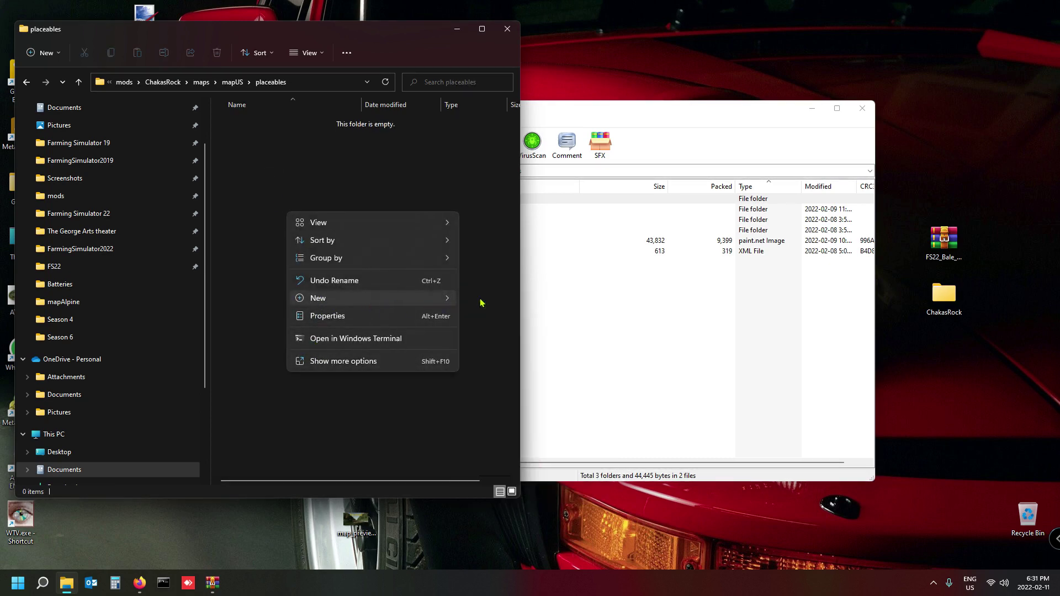
{"action": "left_click", "coordinate": [456, 197]}
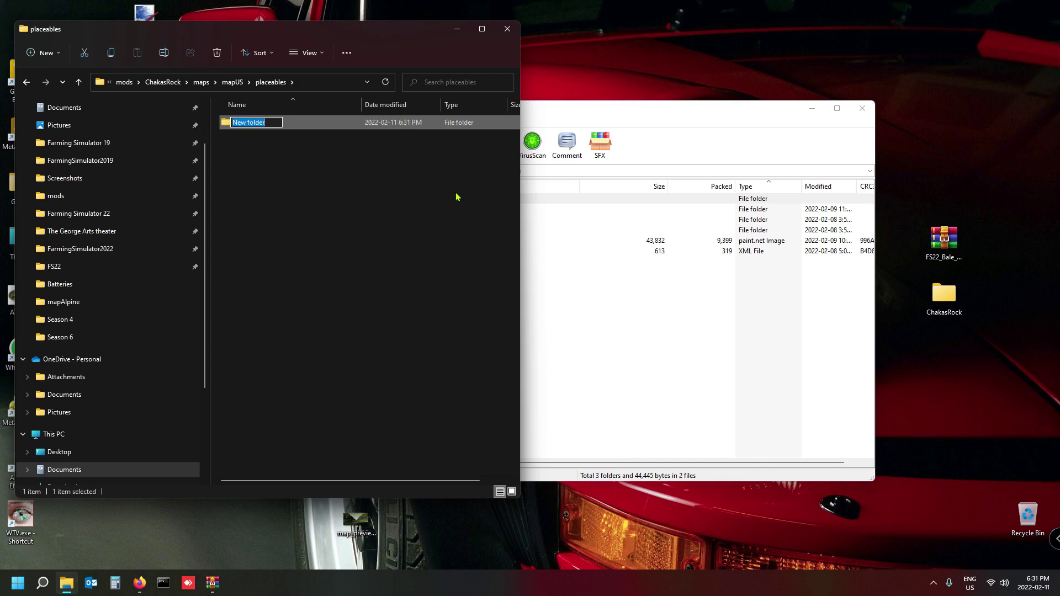
{"action": "type", "text": "baleStore"}
{"action": "left_click", "coordinate": [305, 122]}
{"action": "double_click", "coordinate": [306, 123]}
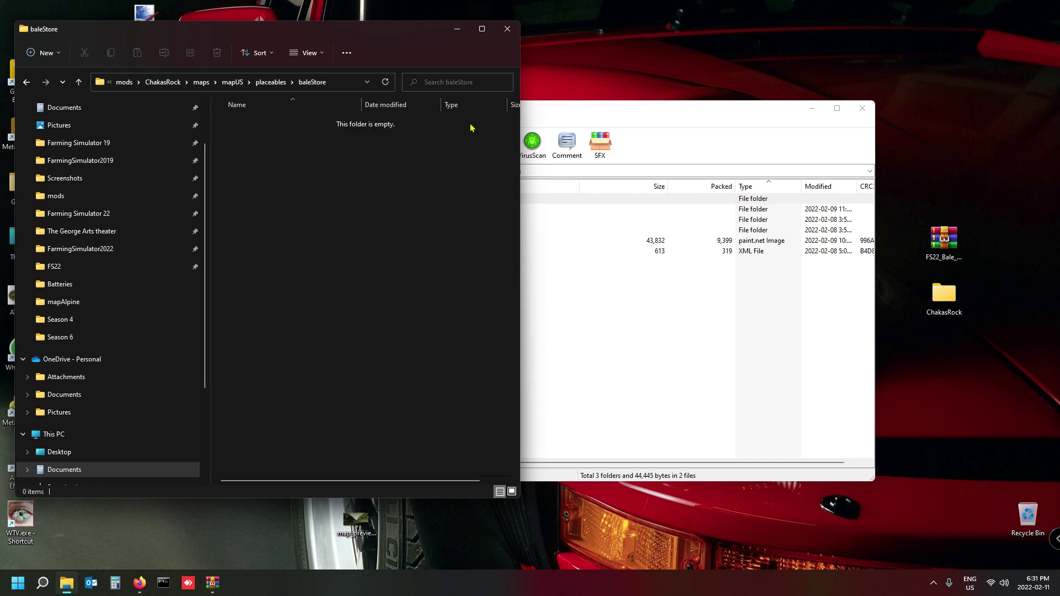
Step: Extract all files and folders from FS22_Bale_Storage_modland.zip into the baleStore folder, and close the archive
{"action": "left_click", "coordinate": [662, 113]}
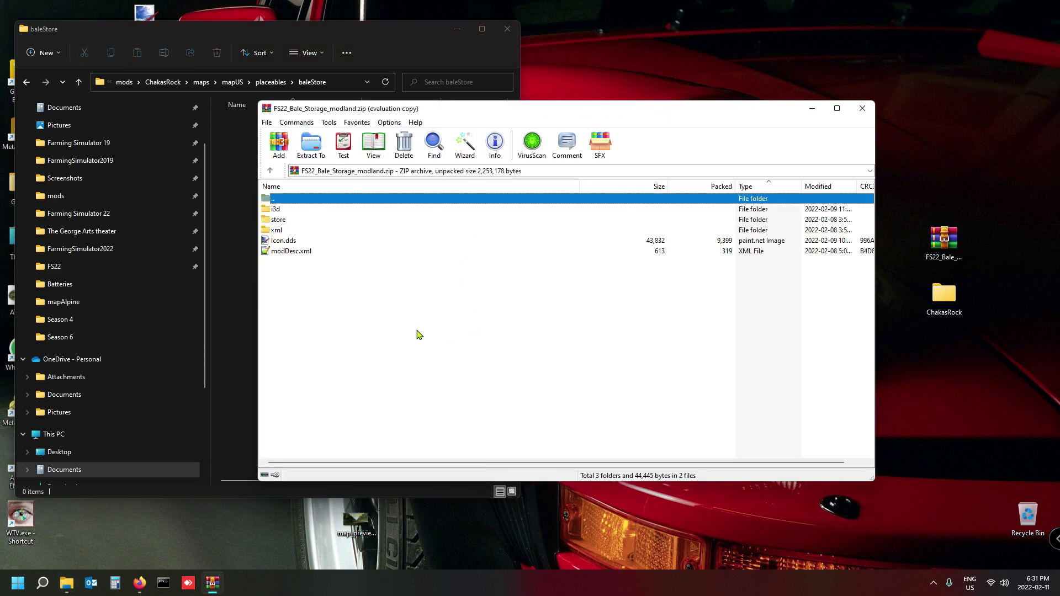
{"action": "left_click_drag", "start_coordinate": [418, 334], "coordinate": [291, 211]}
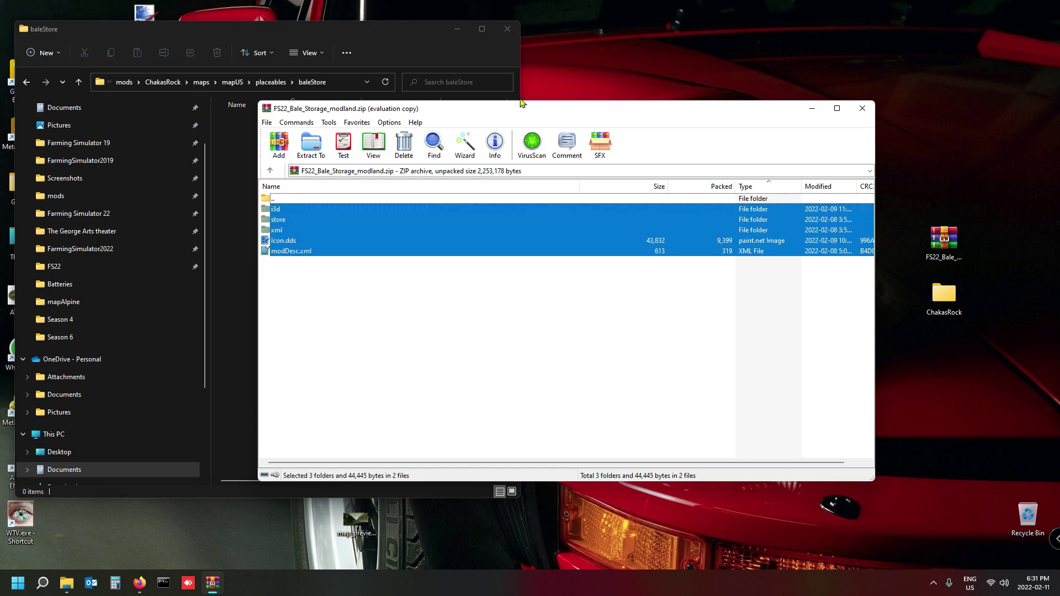
{"action": "left_click_drag", "start_coordinate": [568, 111], "coordinate": [705, 54]}
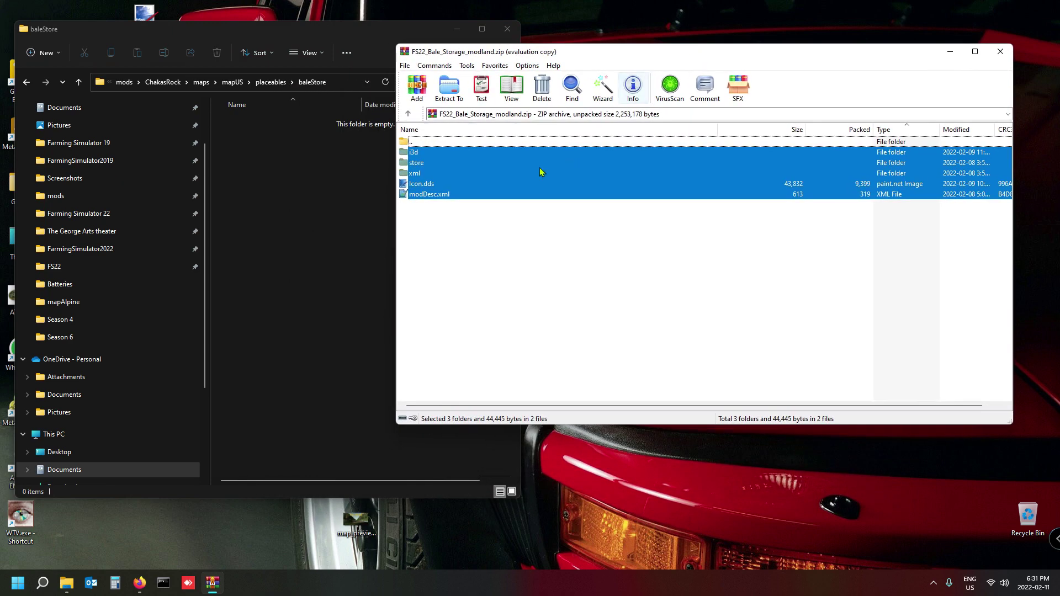
{"action": "left_click_drag", "start_coordinate": [540, 171], "coordinate": [342, 174]}
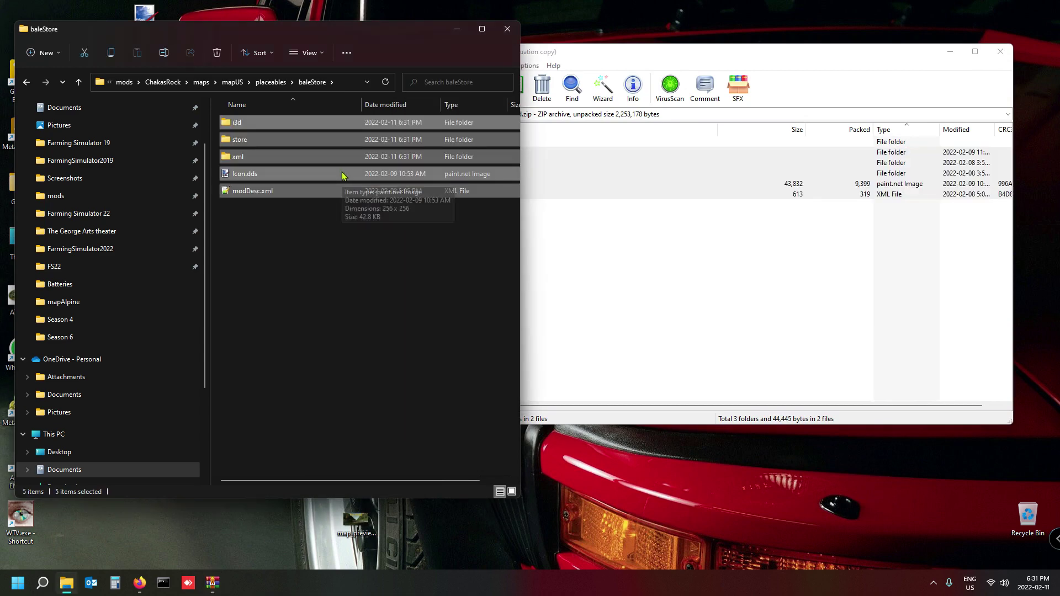
{"action": "left_click", "coordinate": [333, 251]}
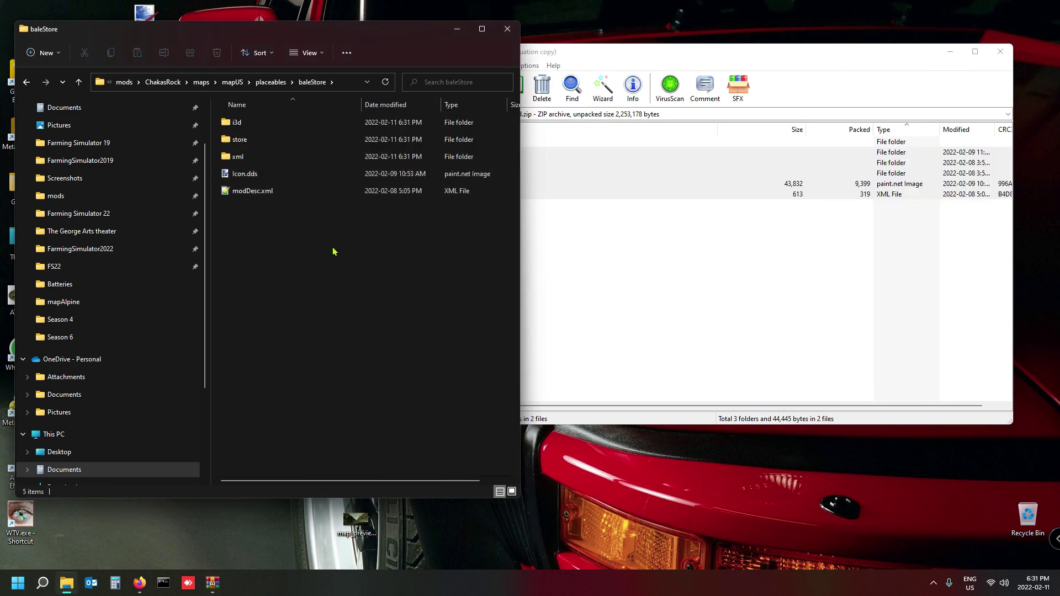
{"action": "left_click", "coordinate": [999, 52]}
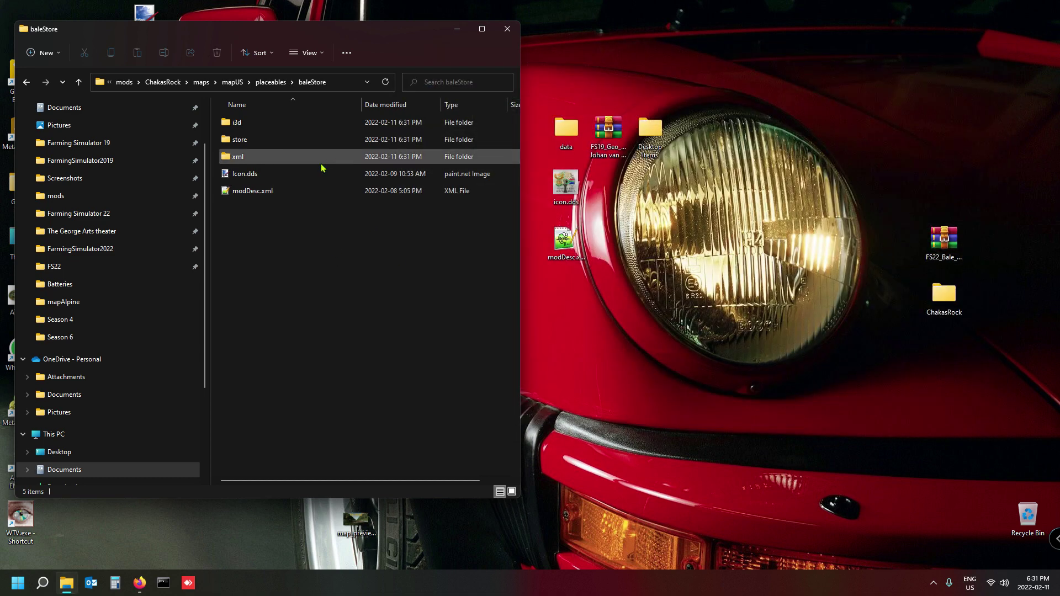
Step: Open map.i3d from the ChakasRock mapUS folder in GIANTS Editor and widen the viewport
{"action": "left_click", "coordinate": [232, 83]}
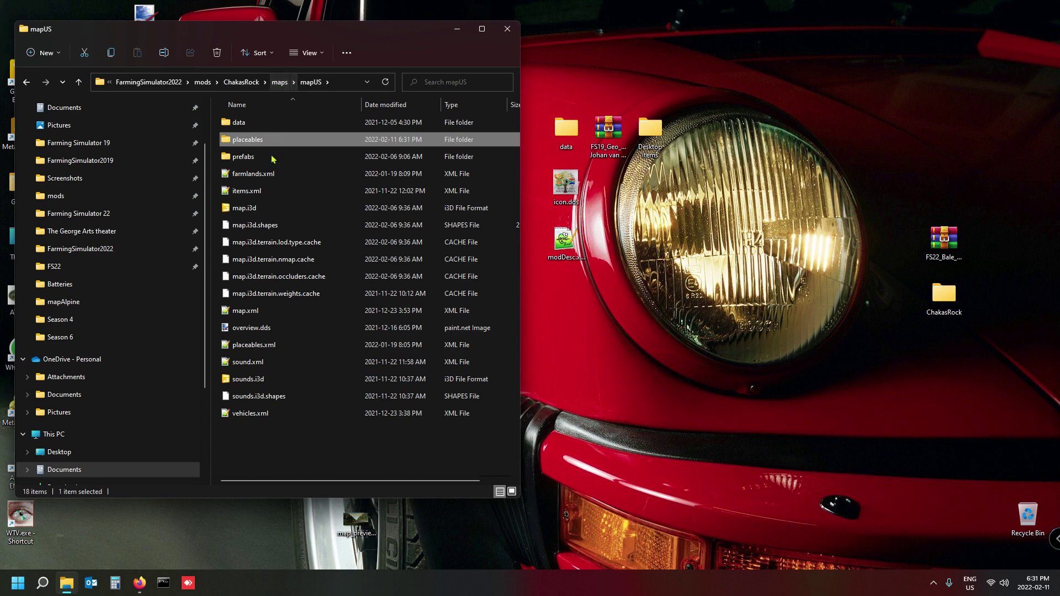
{"action": "left_click", "coordinate": [263, 214]}
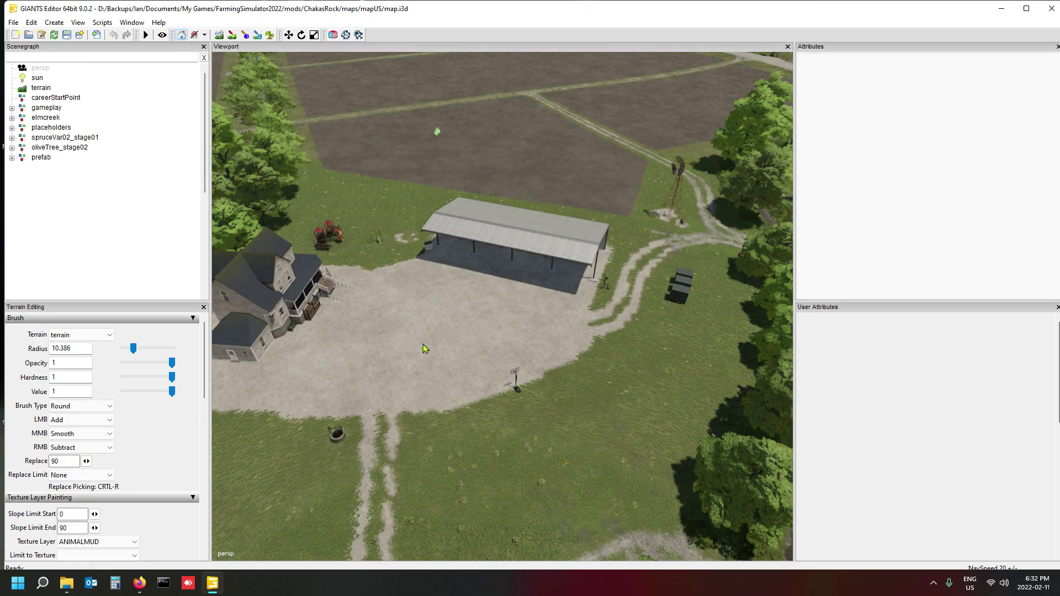
{"action": "left_click_drag", "start_coordinate": [423, 343], "coordinate": [552, 431], "text": "alt"}
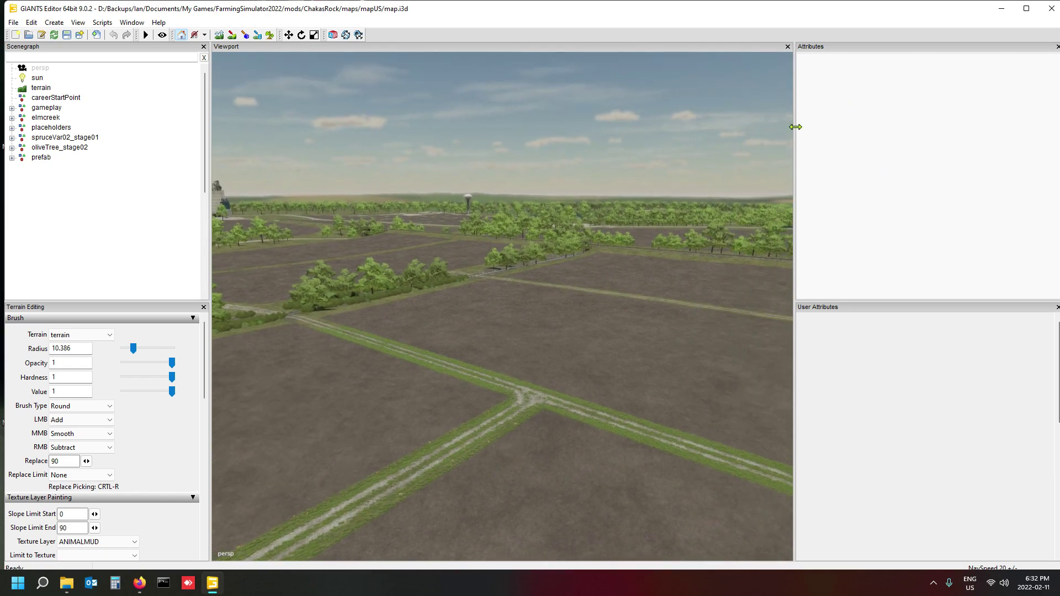
{"action": "left_click_drag", "start_coordinate": [795, 127], "coordinate": [911, 129]}
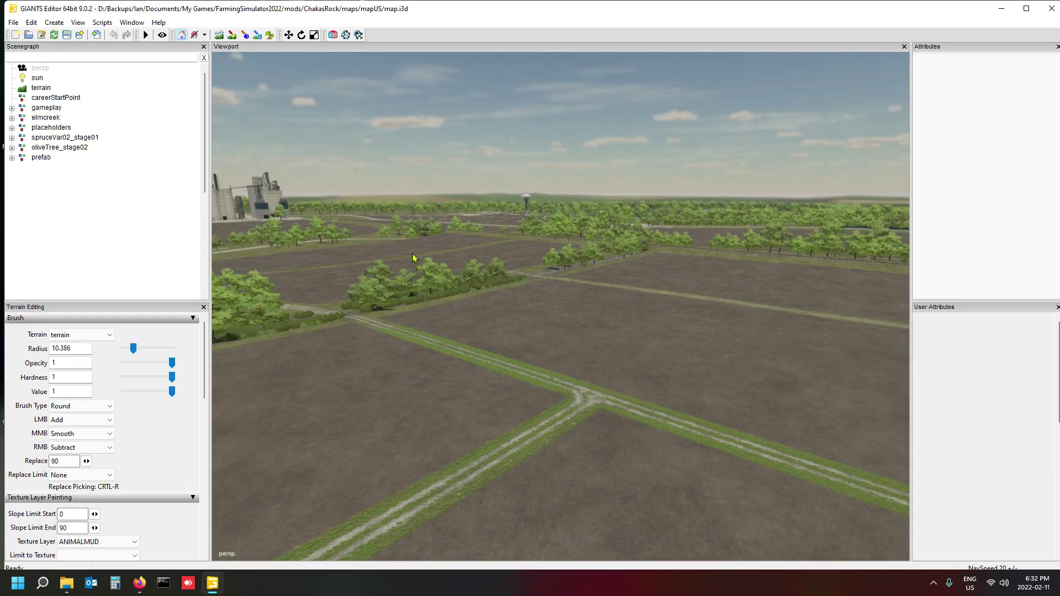
Step: Examine the open fields between the tree-lined road and the farmyards from above
{"action": "left_click_drag", "start_coordinate": [412, 253], "coordinate": [140, 256], "text": "alt"}
{"action": "scroll", "coordinate": [491, 320], "scroll_direction": "down", "scroll_amount": 5}
{"action": "left_click_drag", "start_coordinate": [443, 313], "coordinate": [415, 368], "text": "alt"}
{"action": "scroll", "coordinate": [443, 290], "scroll_direction": "up", "scroll_amount": 5}
{"action": "scroll", "coordinate": [438, 284], "scroll_direction": "up", "scroll_amount": 4}
{"action": "scroll", "coordinate": [379, 277], "scroll_direction": "up", "scroll_amount": 3}
{"action": "scroll", "coordinate": [396, 300], "scroll_direction": "up", "scroll_amount": 4}
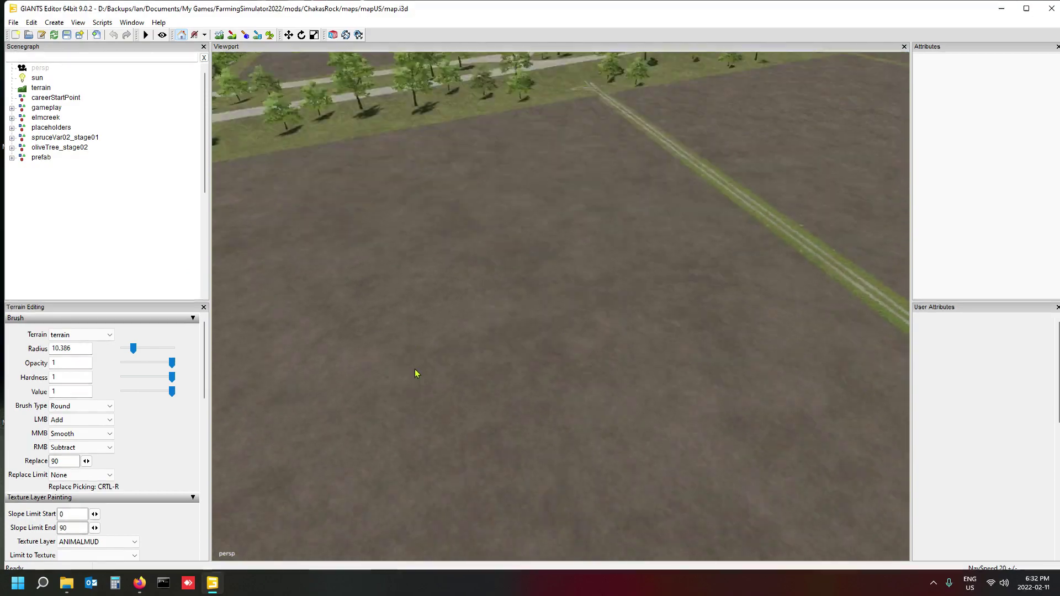
{"action": "scroll", "coordinate": [415, 371], "scroll_direction": "down", "scroll_amount": 8}
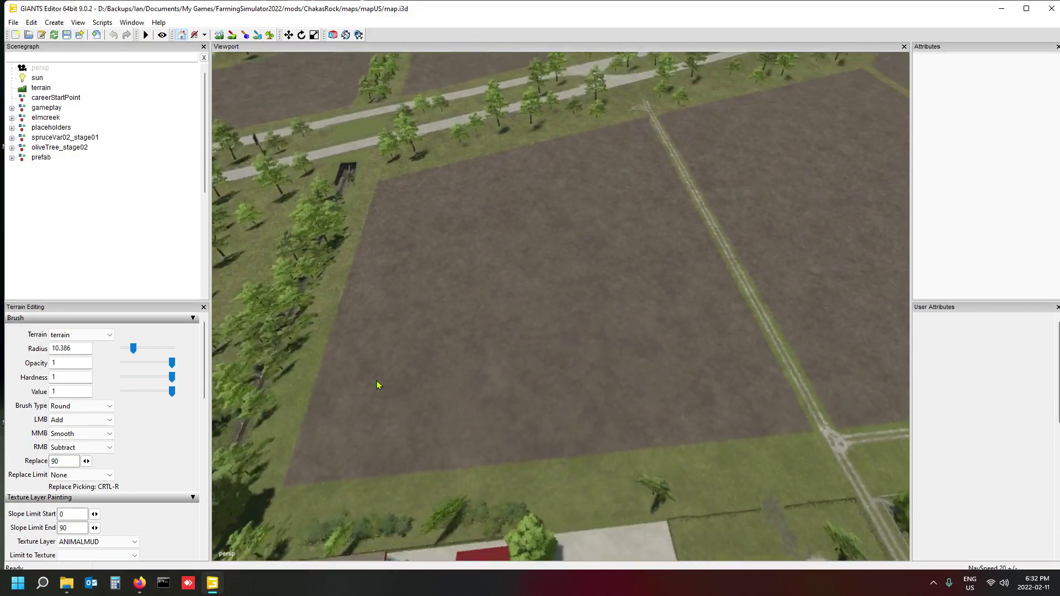
{"action": "scroll", "coordinate": [377, 385], "scroll_direction": "down", "scroll_amount": 8}
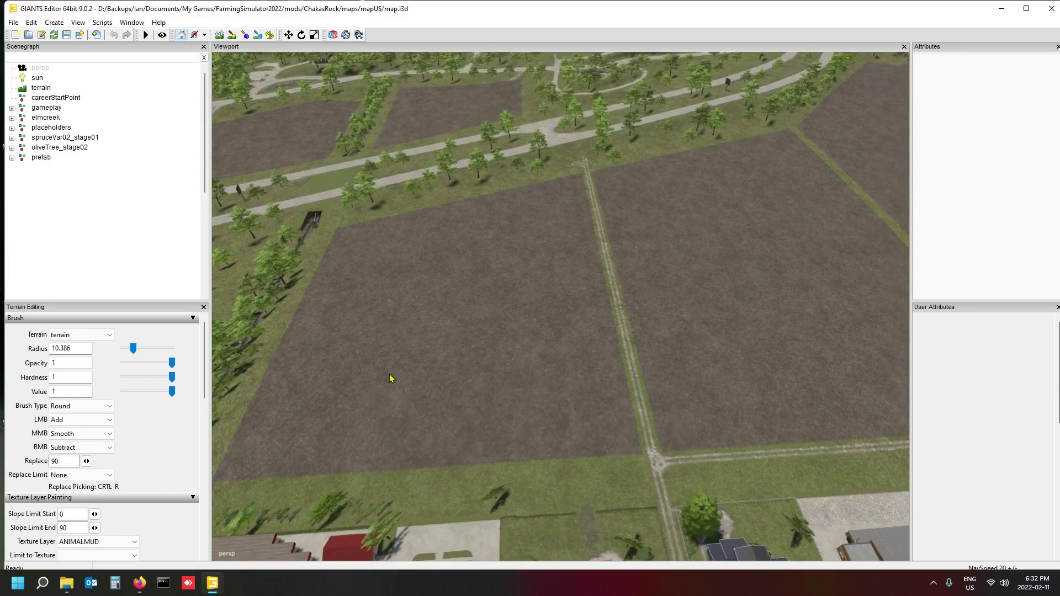
{"action": "left_click_drag", "start_coordinate": [392, 379], "coordinate": [395, 375], "text": "alt"}
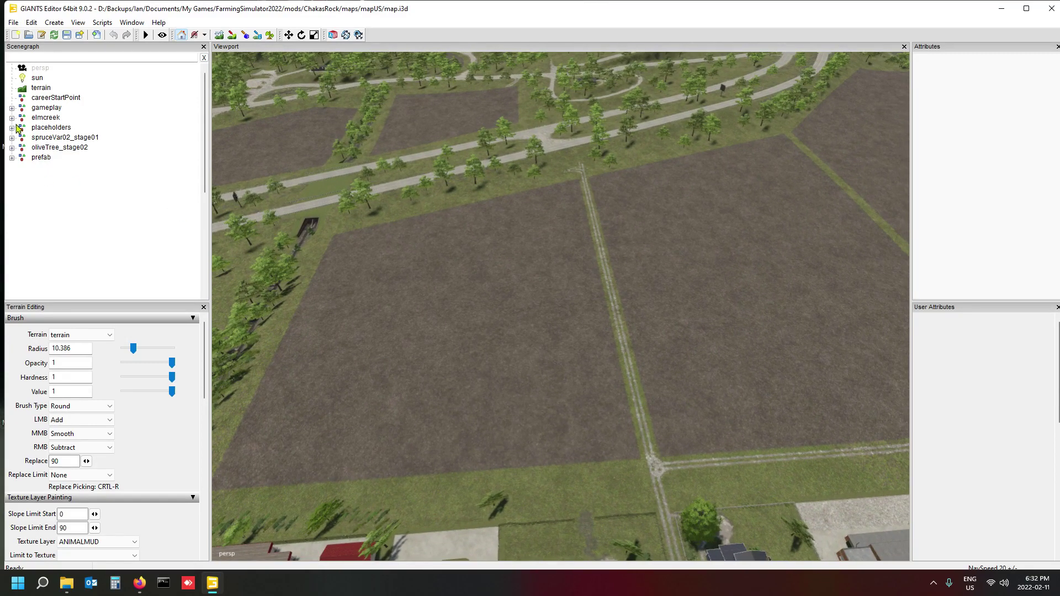
Step: Inspect the gameplay and elmcreek groups of the scenegraph, including the contents of elmcreek's structures group
{"action": "left_click", "coordinate": [11, 108]}
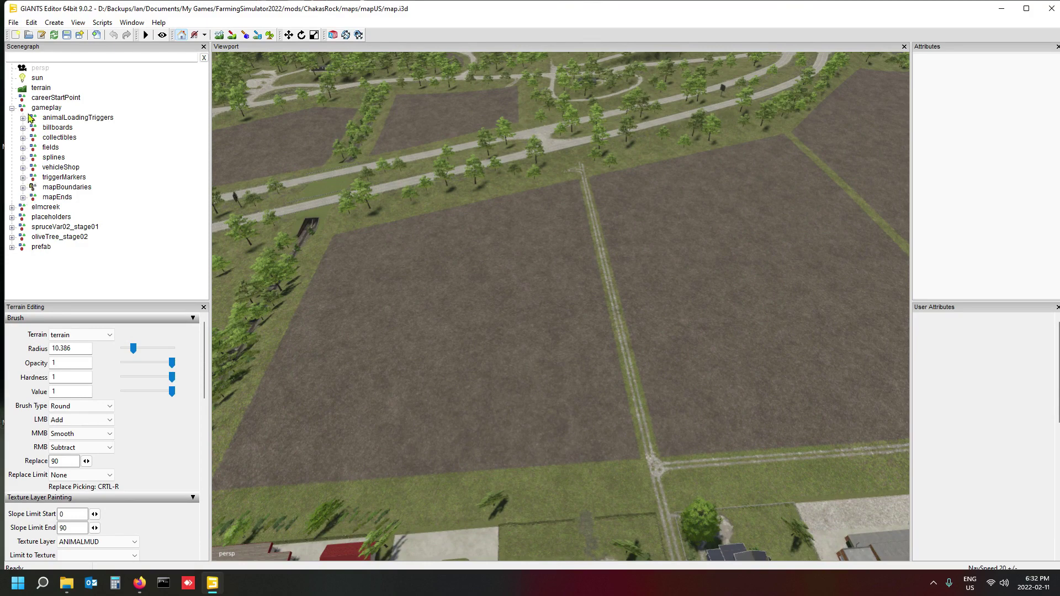
{"action": "left_click", "coordinate": [11, 208]}
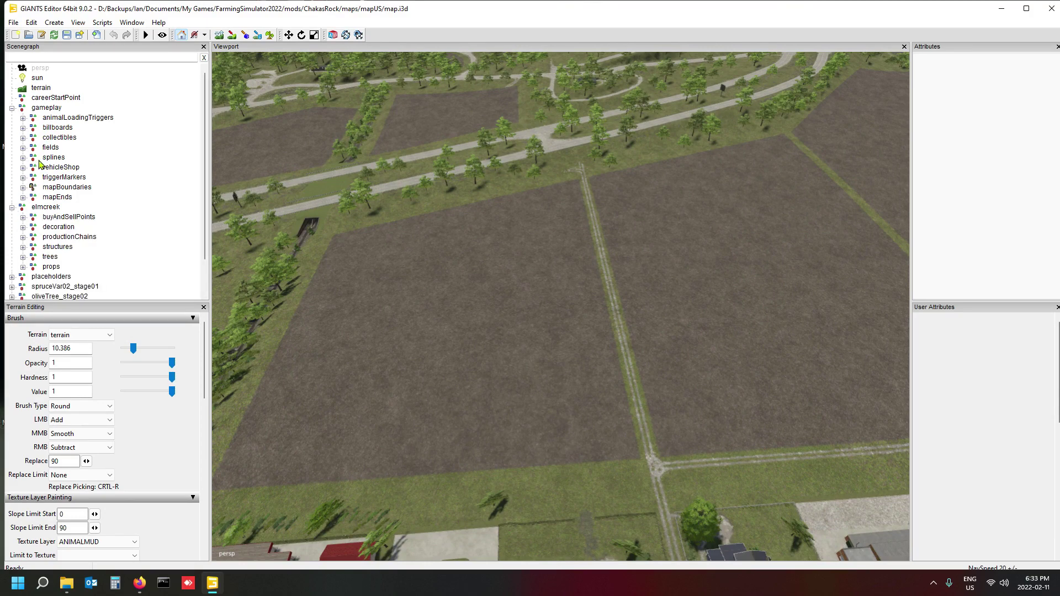
{"action": "left_click", "coordinate": [11, 108]}
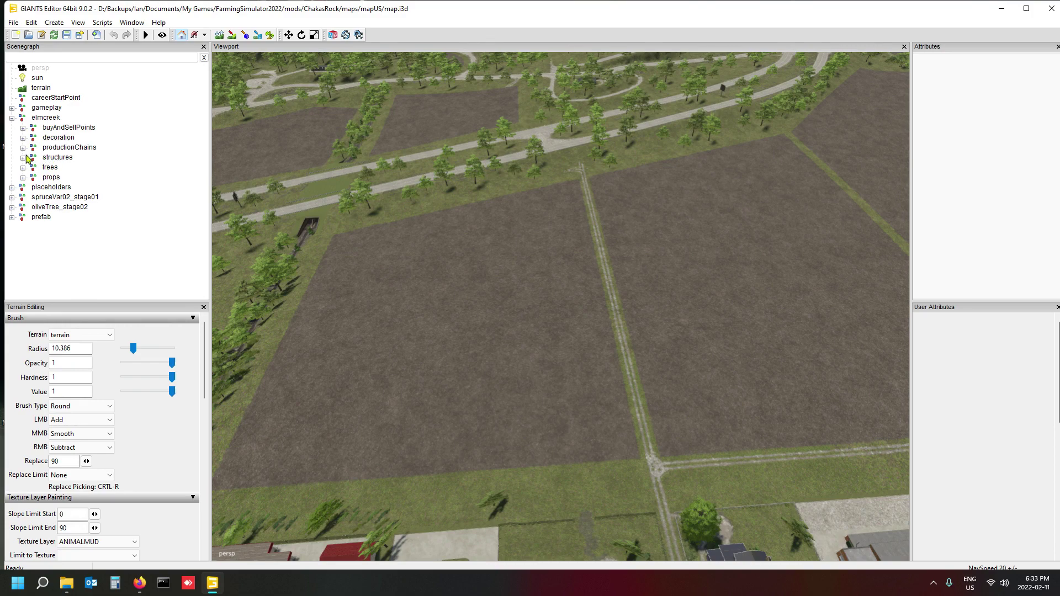
{"action": "left_click", "coordinate": [23, 158]}
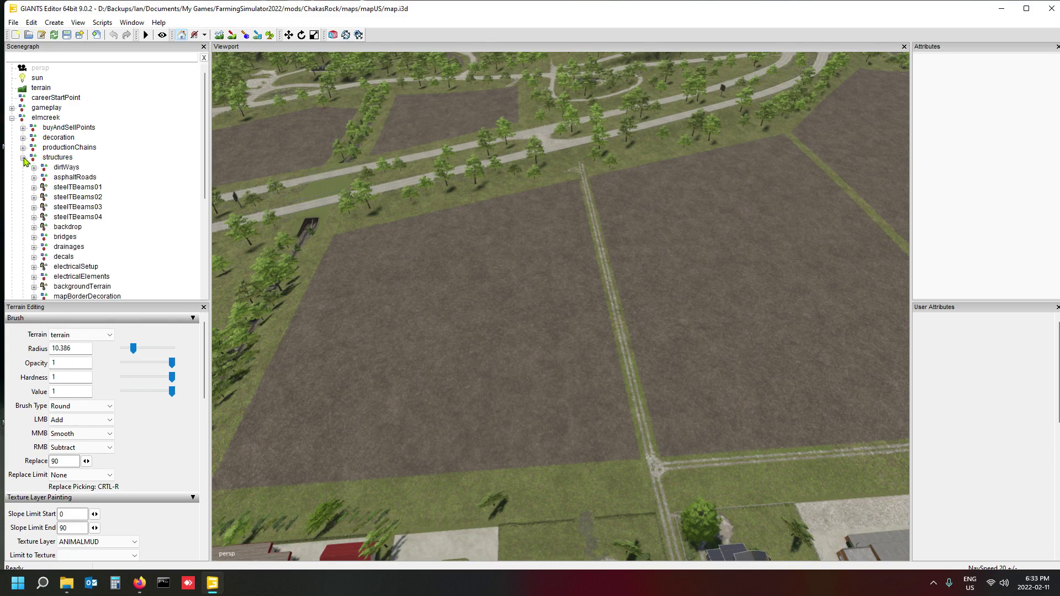
{"action": "scroll", "coordinate": [123, 166], "scroll_direction": "down", "scroll_amount": 3}
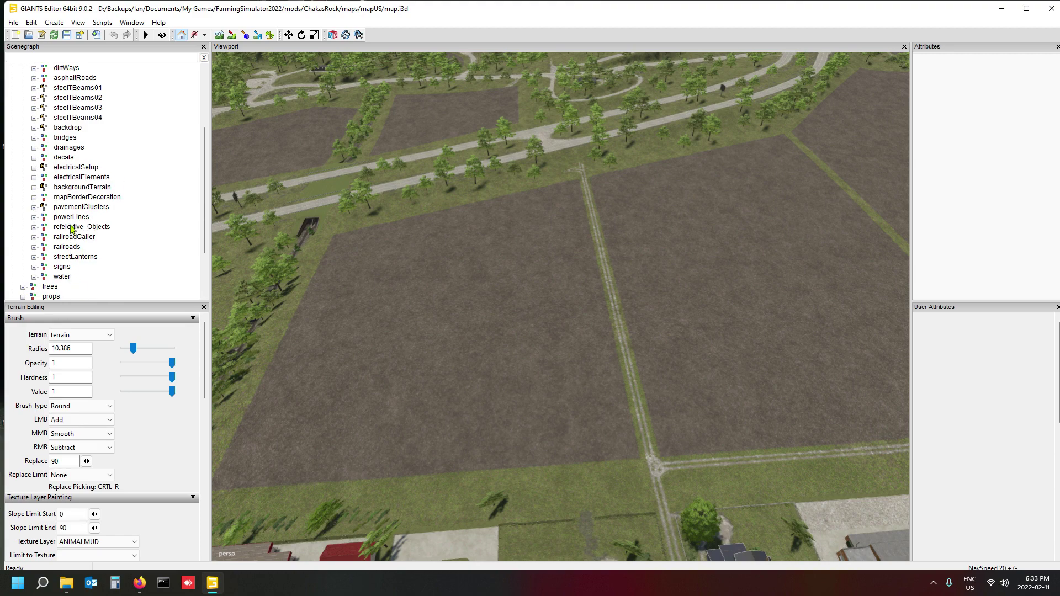
{"action": "scroll", "coordinate": [137, 160], "scroll_direction": "up", "scroll_amount": 1}
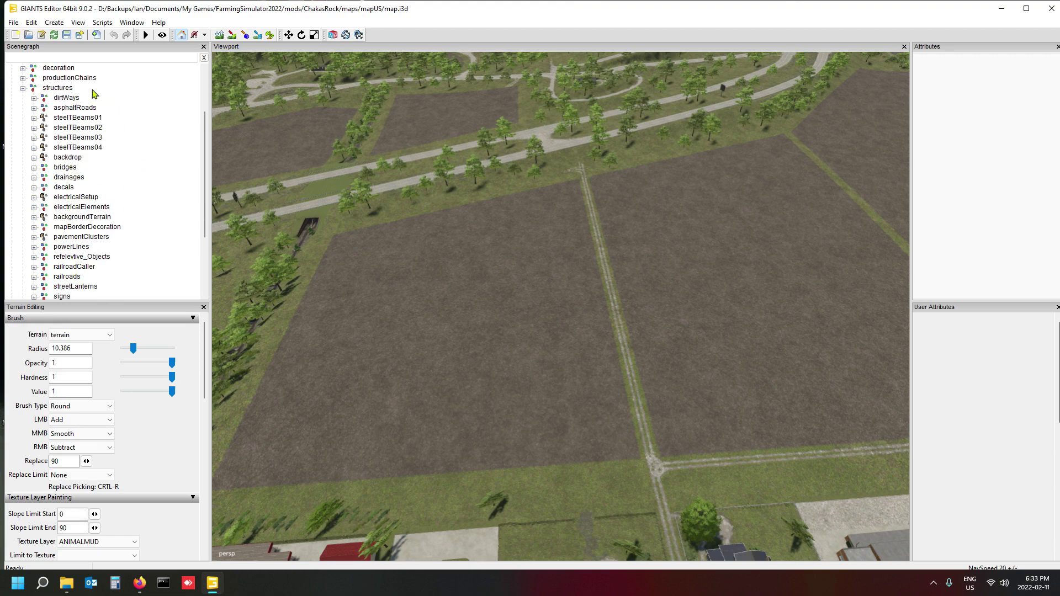
Step: Start a file import and browse to the maps folder of the ChakasRock mod
{"action": "left_click", "coordinate": [15, 24]}
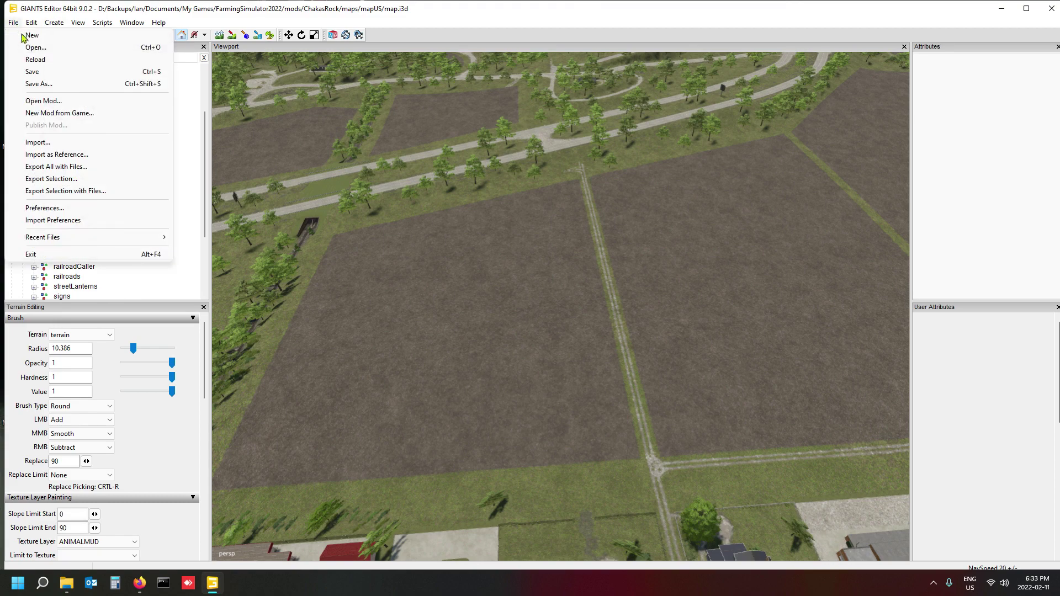
{"action": "left_click", "coordinate": [48, 143]}
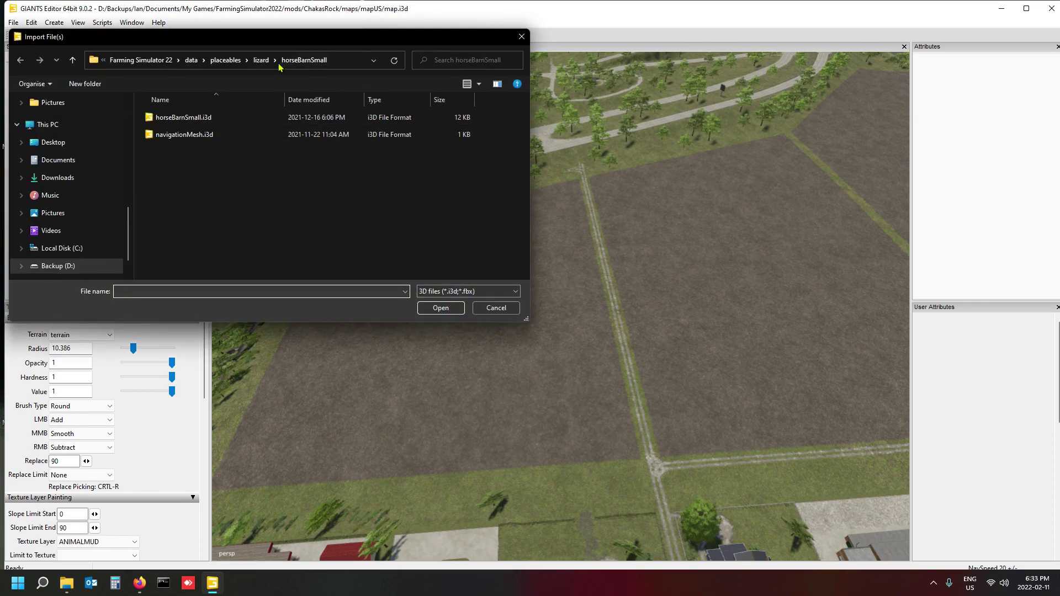
{"action": "scroll", "coordinate": [101, 182], "scroll_direction": "up", "scroll_amount": 1}
{"action": "scroll", "coordinate": [83, 166], "scroll_direction": "up", "scroll_amount": 4}
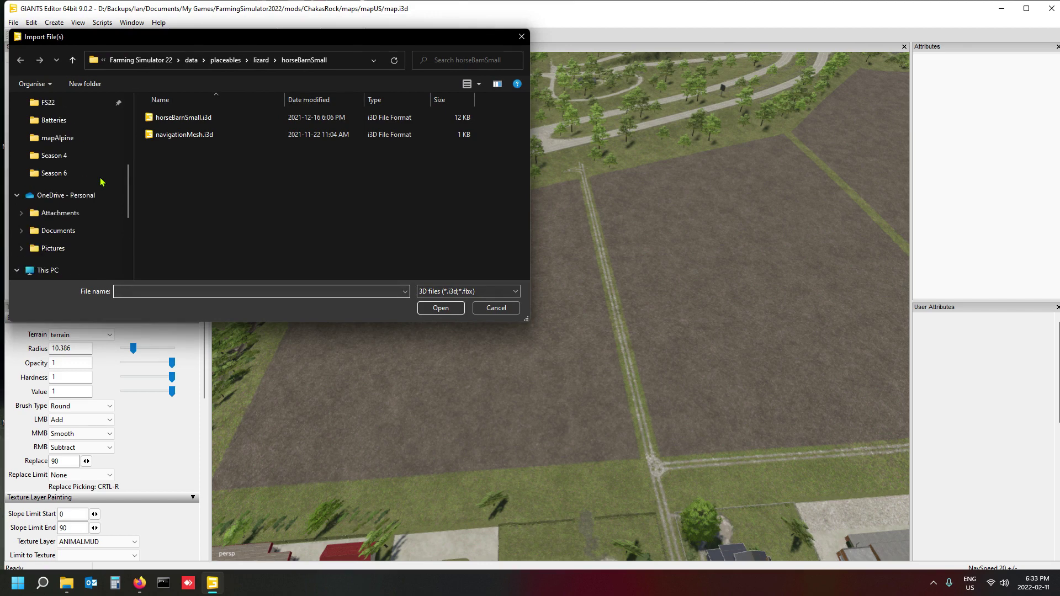
{"action": "left_click", "coordinate": [66, 144]}
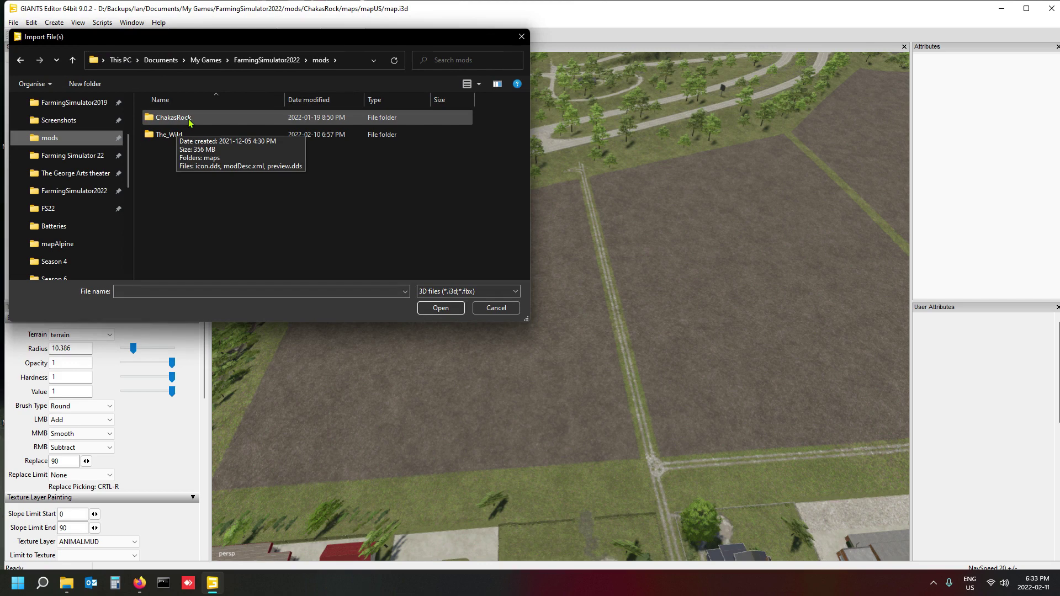
{"action": "left_click", "coordinate": [206, 117]}
{"action": "double_click", "coordinate": [232, 122]}
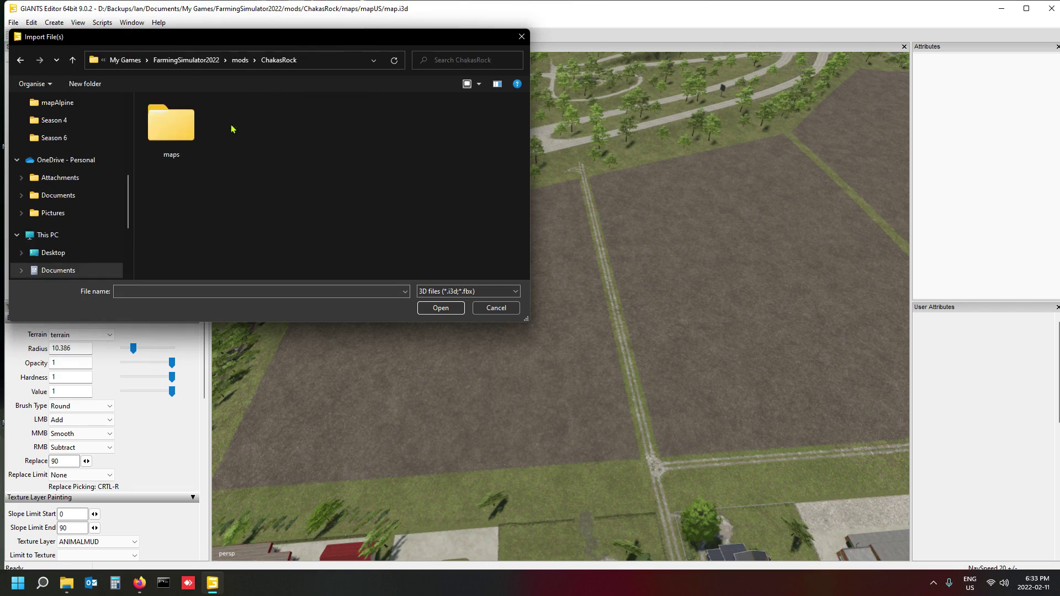
{"action": "double_click", "coordinate": [186, 132]}
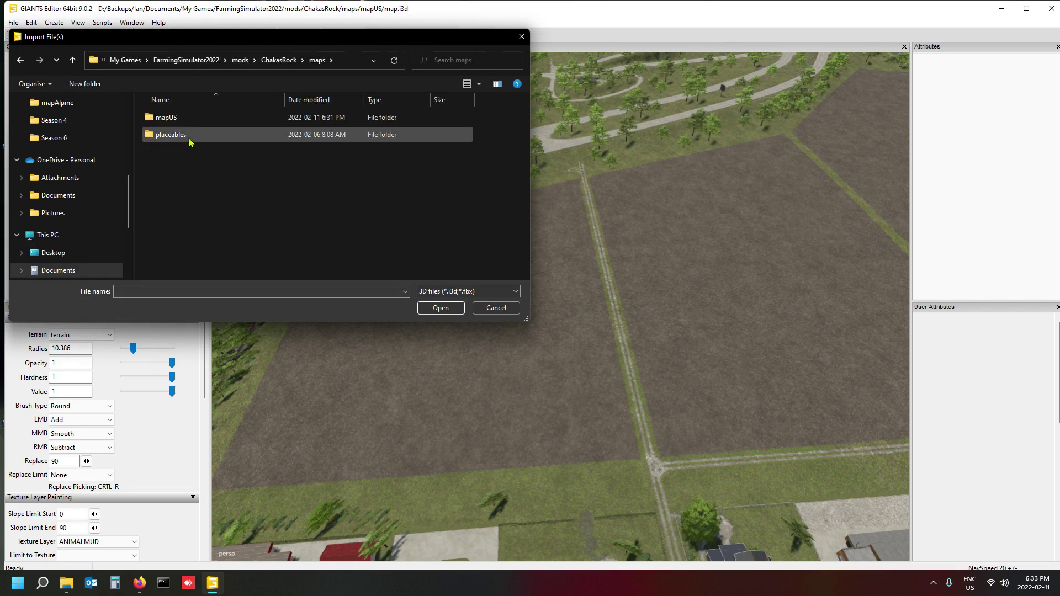
{"action": "double_click", "coordinate": [189, 136]}
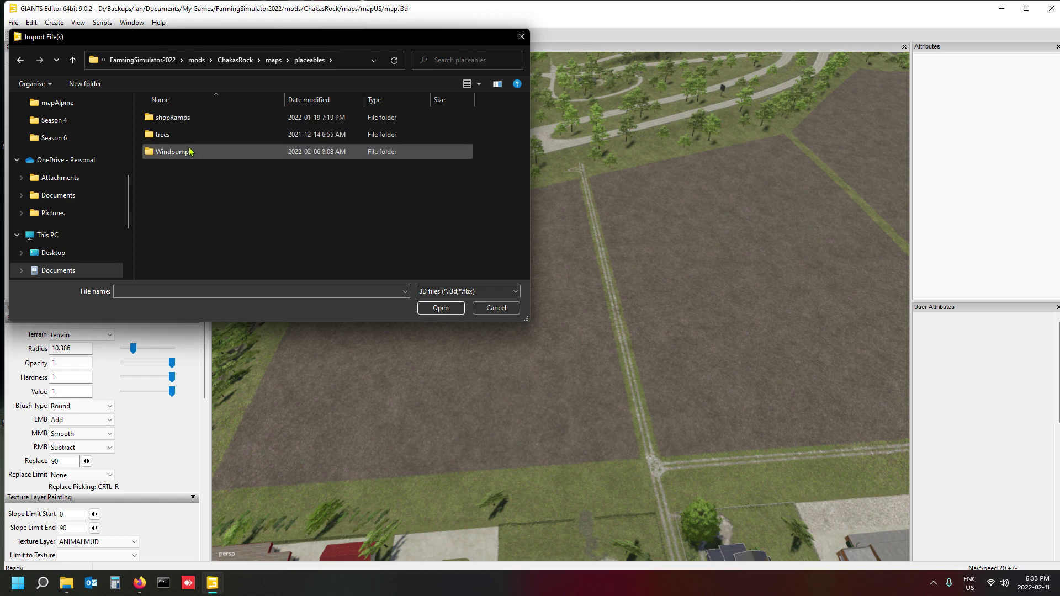
{"action": "left_click", "coordinate": [272, 60]}
{"action": "double_click", "coordinate": [195, 117]}
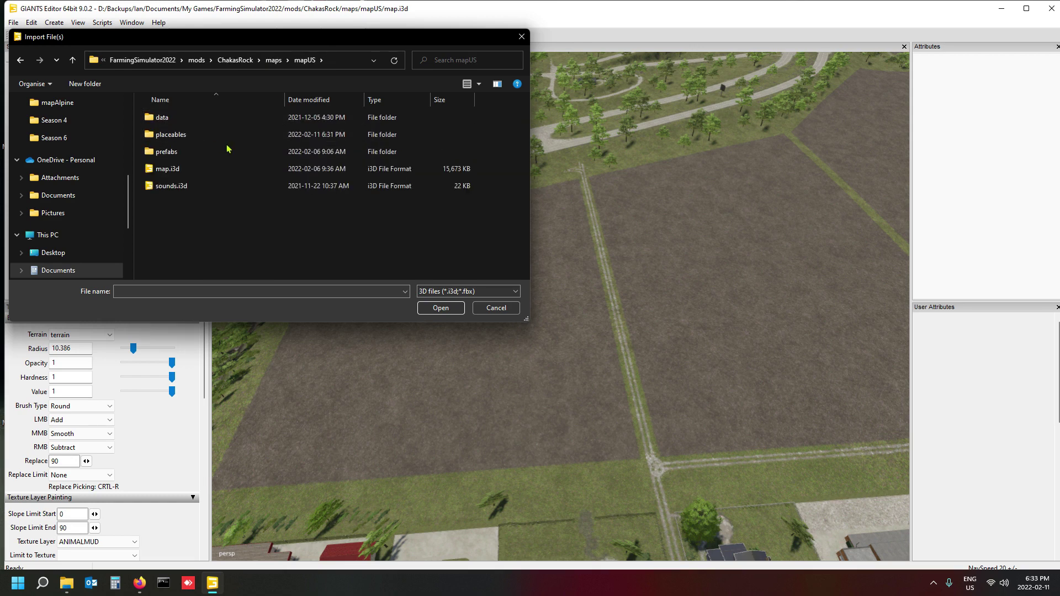
{"action": "left_click", "coordinate": [273, 59]}
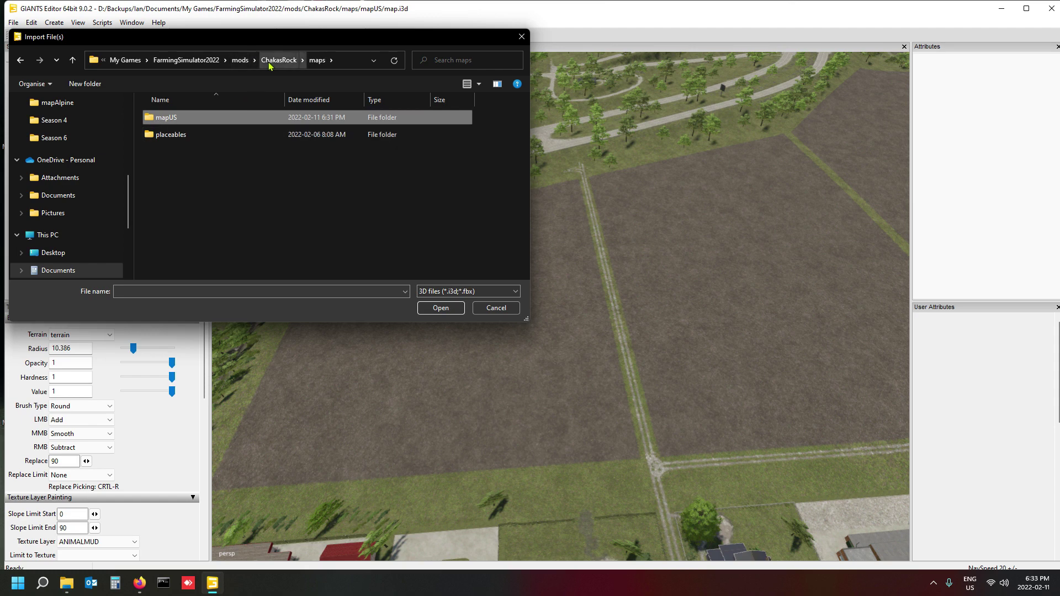
{"action": "double_click", "coordinate": [177, 138]}
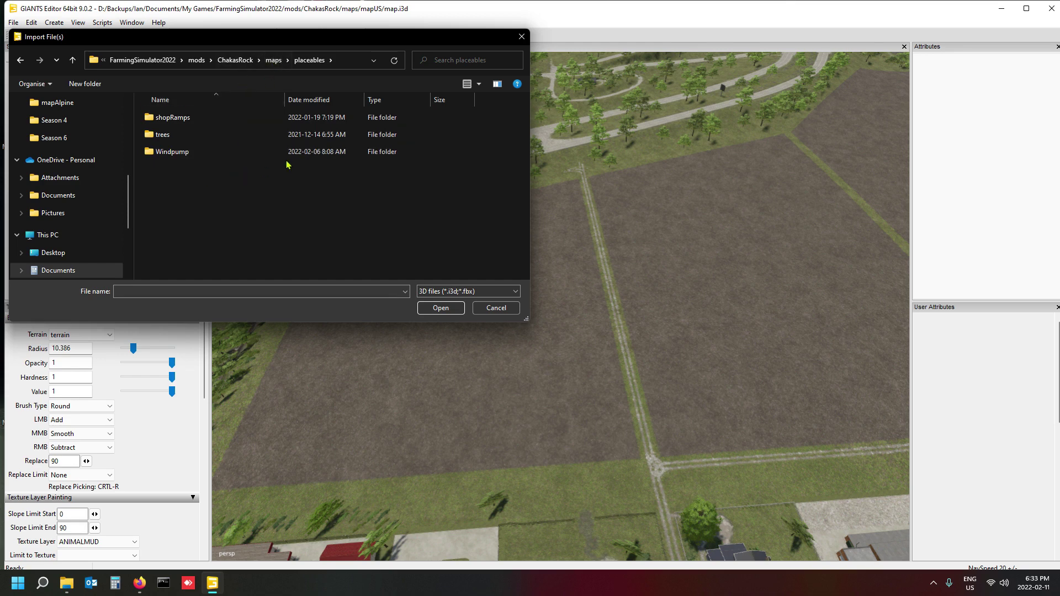
{"action": "left_click", "coordinate": [274, 59]}
Step: Move the baleStore folder from maps/mapUS/placeables into the maps/placeables folder
{"action": "double_click", "coordinate": [176, 118]}
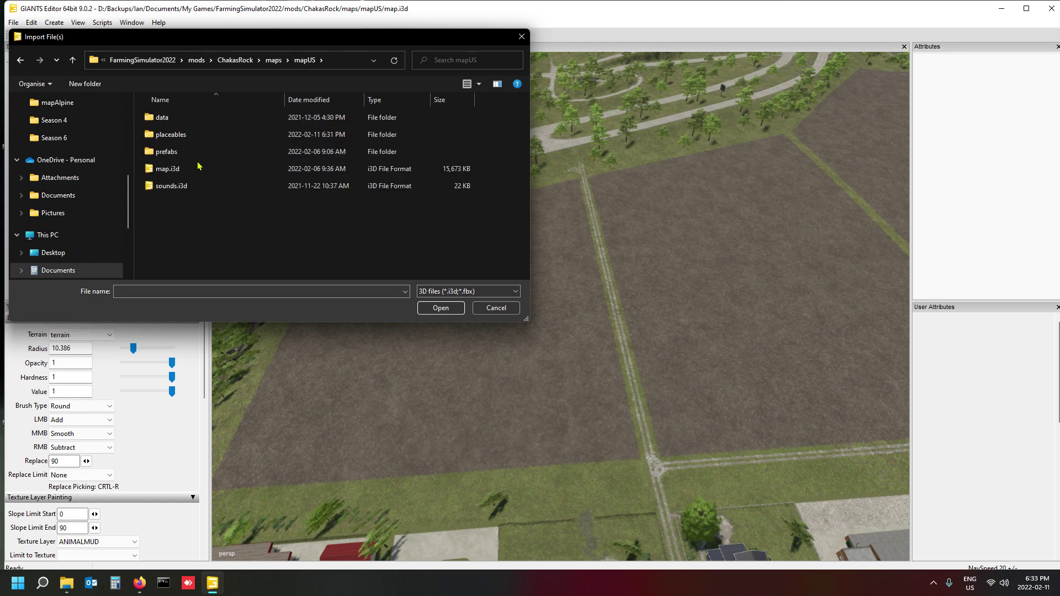
{"action": "double_click", "coordinate": [186, 136]}
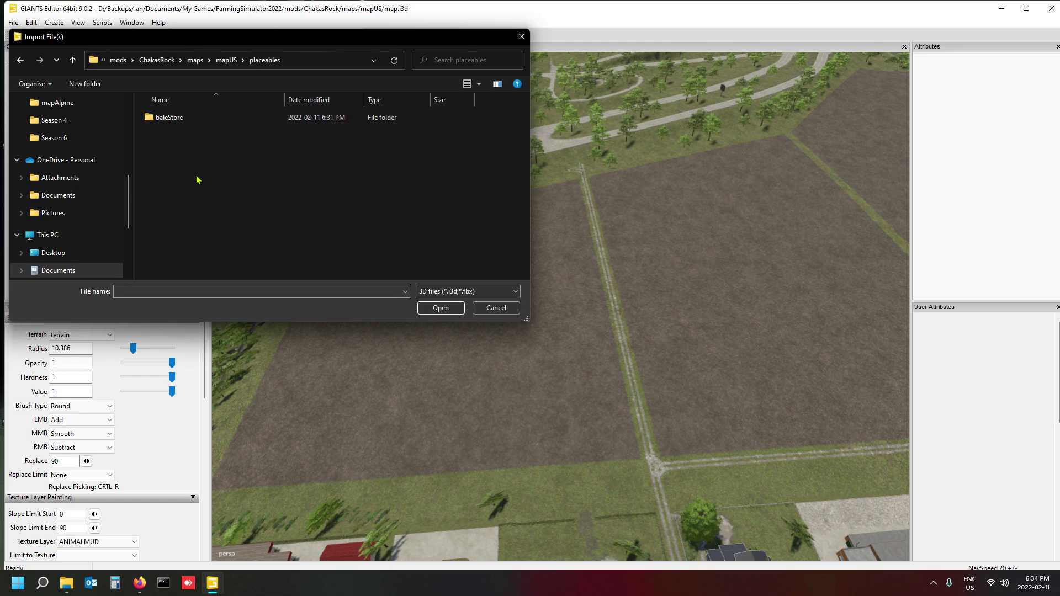
{"action": "left_click", "coordinate": [186, 121]}
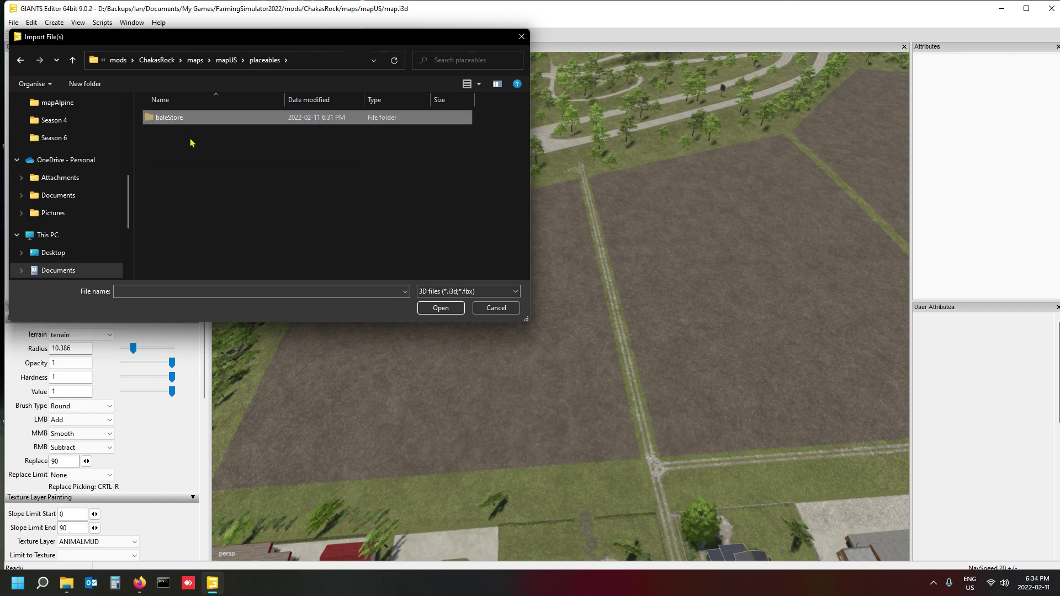
{"action": "left_click", "coordinate": [226, 60]}
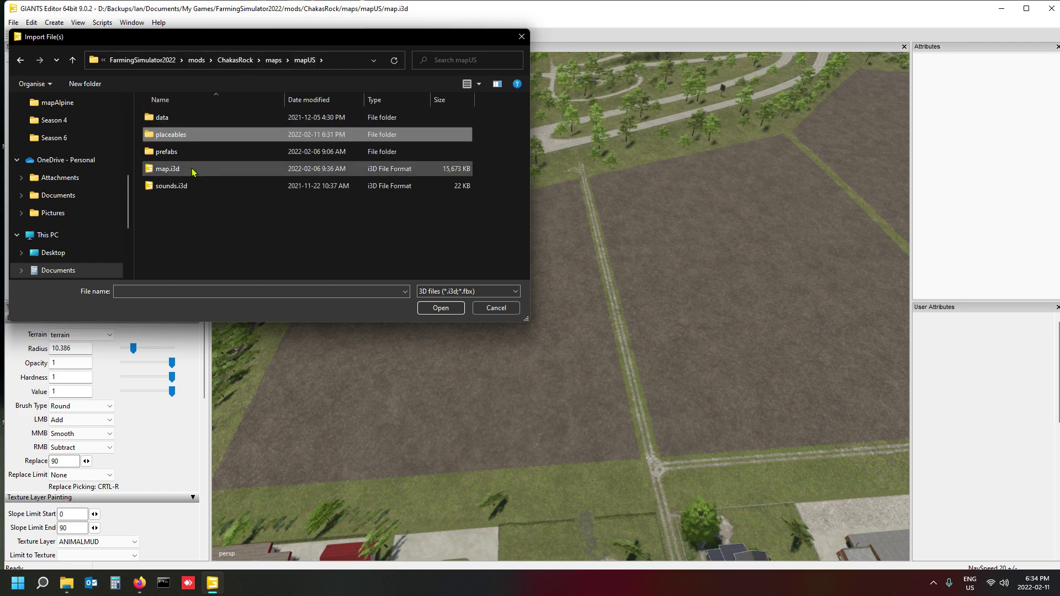
{"action": "left_click", "coordinate": [274, 60]}
{"action": "left_click", "coordinate": [204, 137]}
{"action": "double_click", "coordinate": [204, 138]}
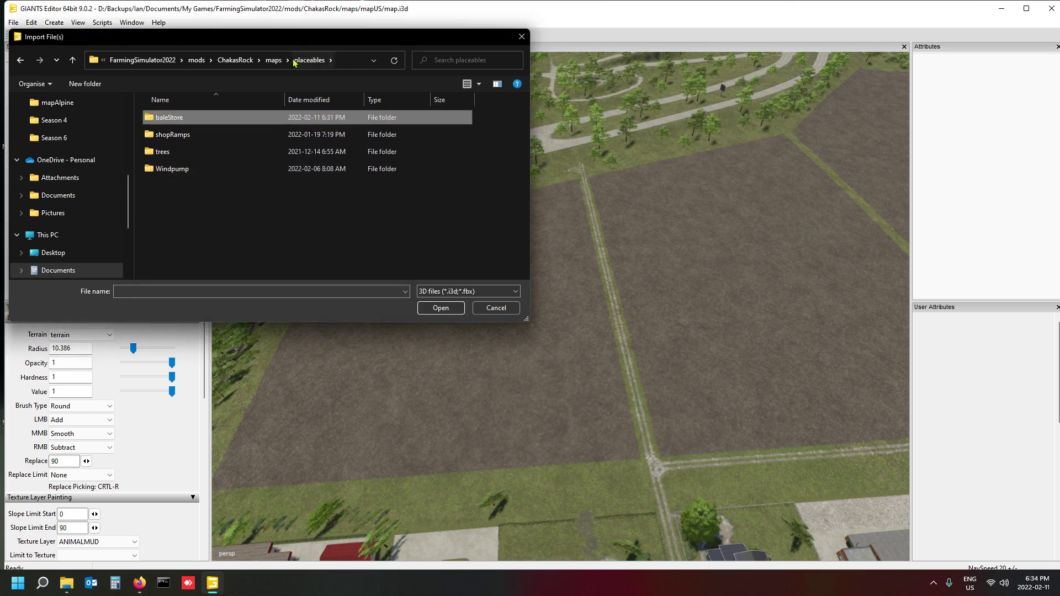
Step: Delete the placeables folder from the mapUS folder
{"action": "left_click", "coordinate": [274, 60]}
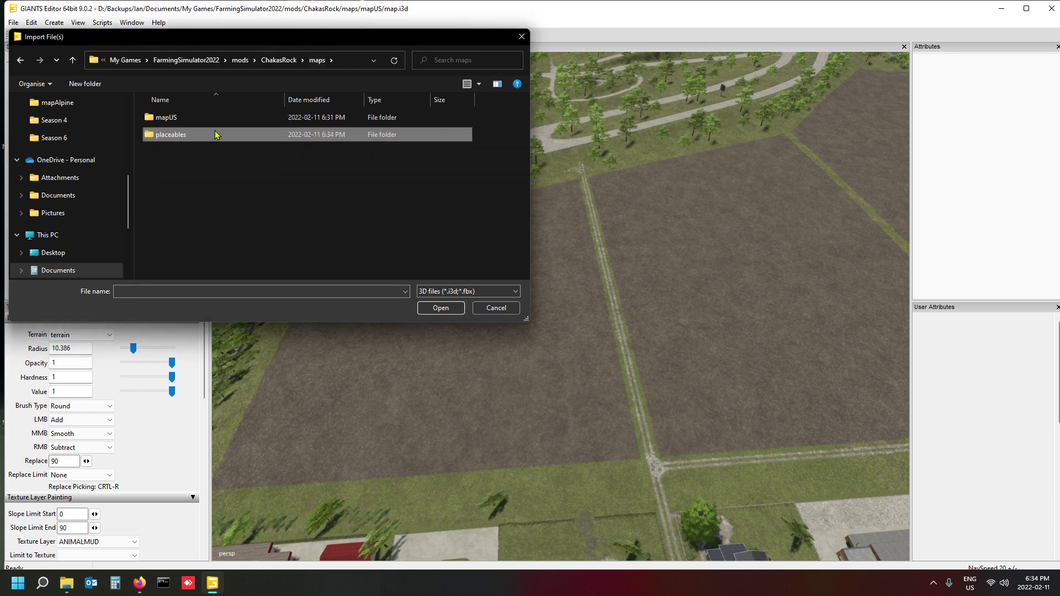
{"action": "double_click", "coordinate": [193, 117]}
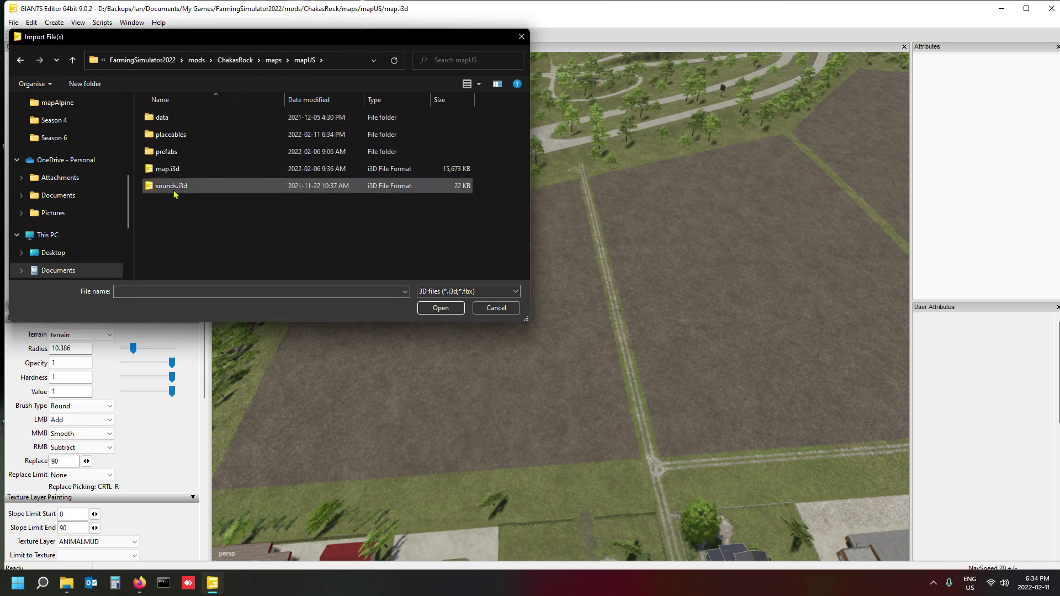
{"action": "left_click", "coordinate": [174, 136]}
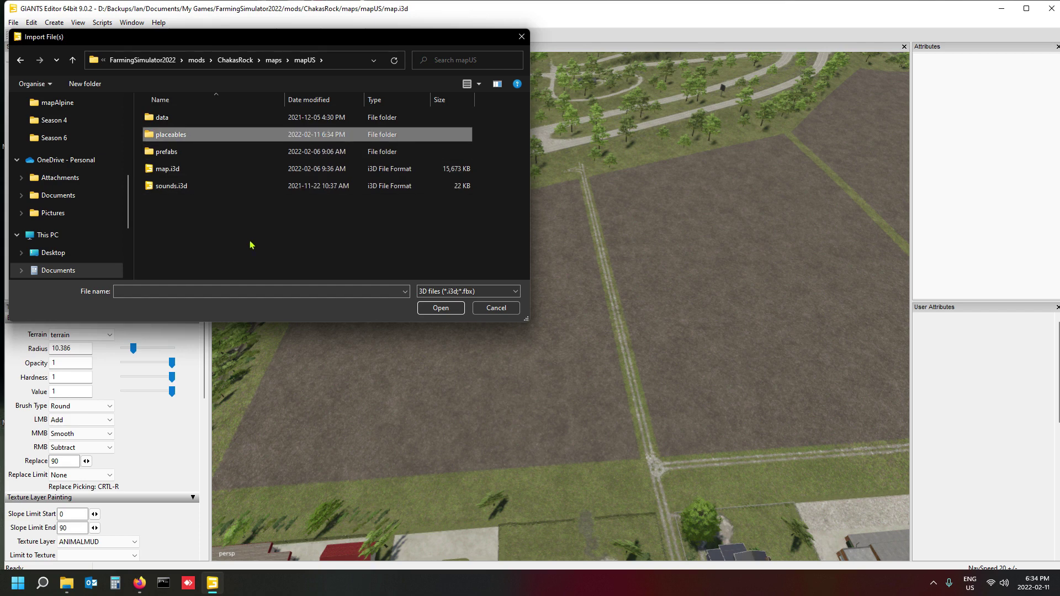
{"action": "key", "text": "alt+Tab"}
{"action": "key", "text": "Delete"}
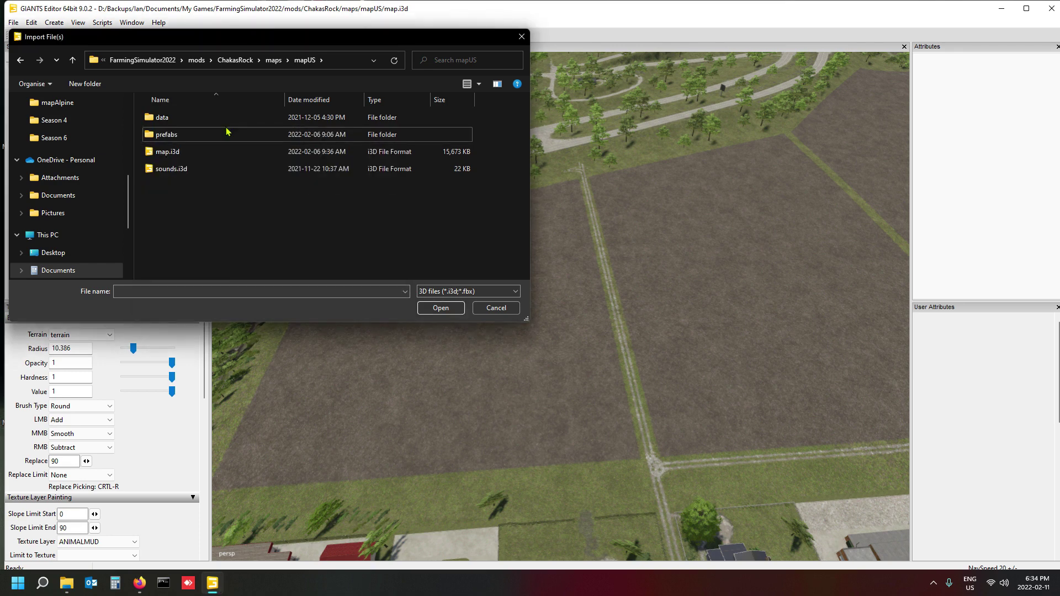
Step: Import bale_storage.i3d from the maps/placeables/baleStore/i3d folder into the map
{"action": "left_click", "coordinate": [273, 60]}
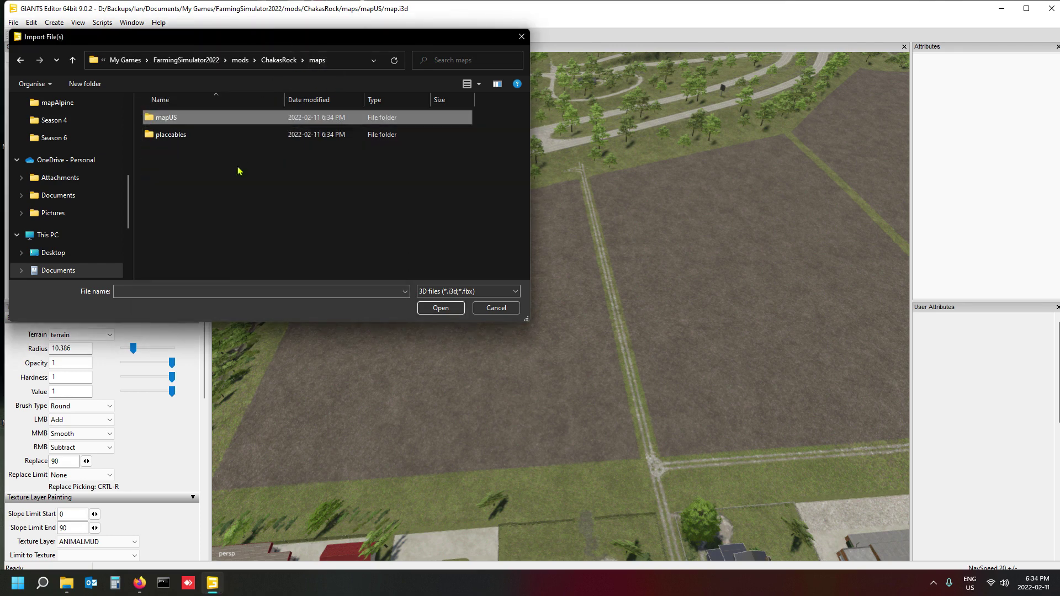
{"action": "double_click", "coordinate": [161, 135]}
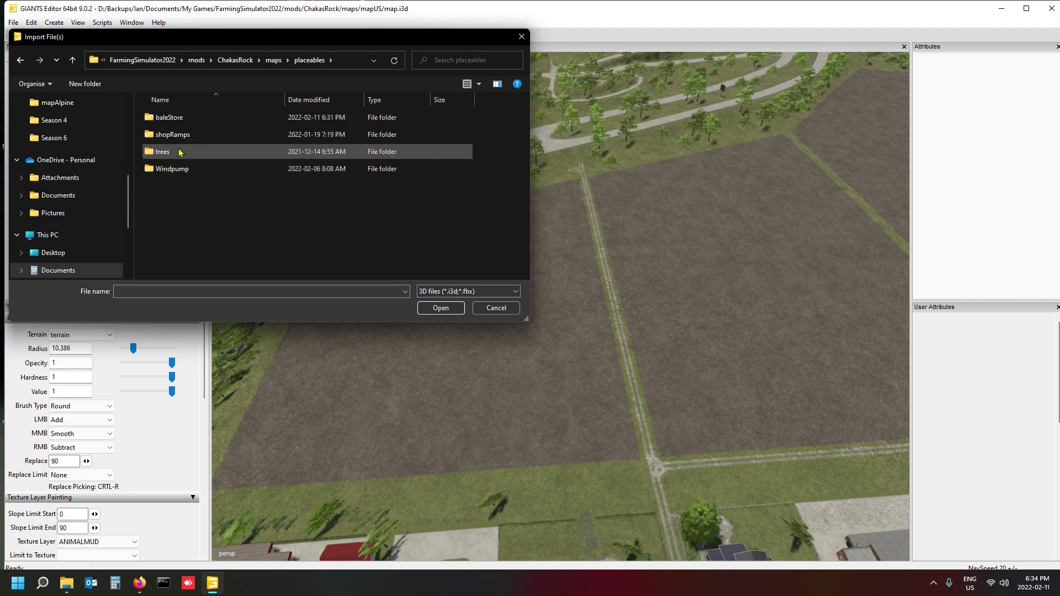
{"action": "double_click", "coordinate": [176, 118]}
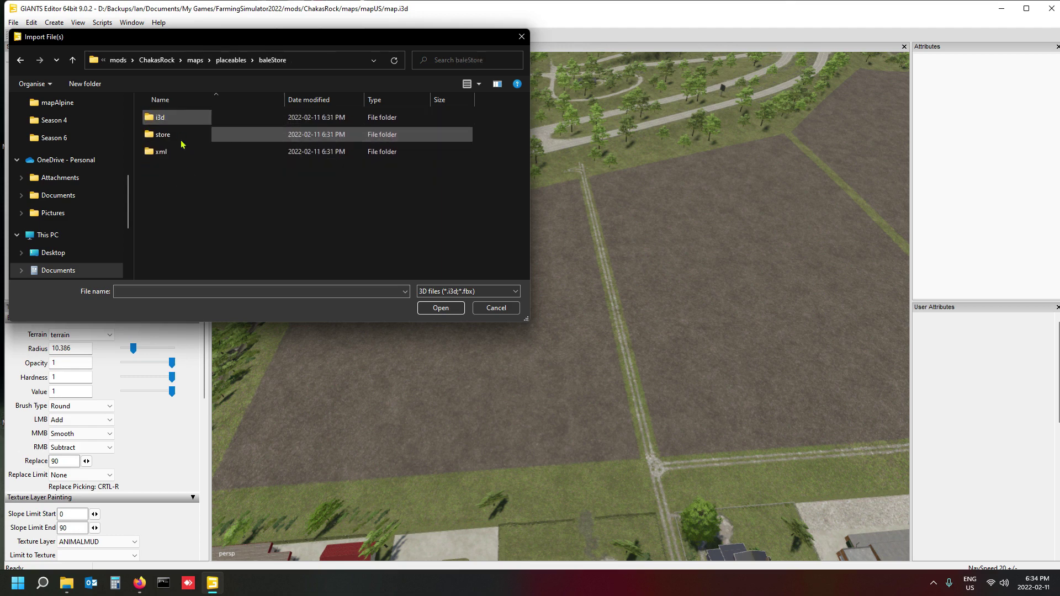
{"action": "double_click", "coordinate": [172, 117]}
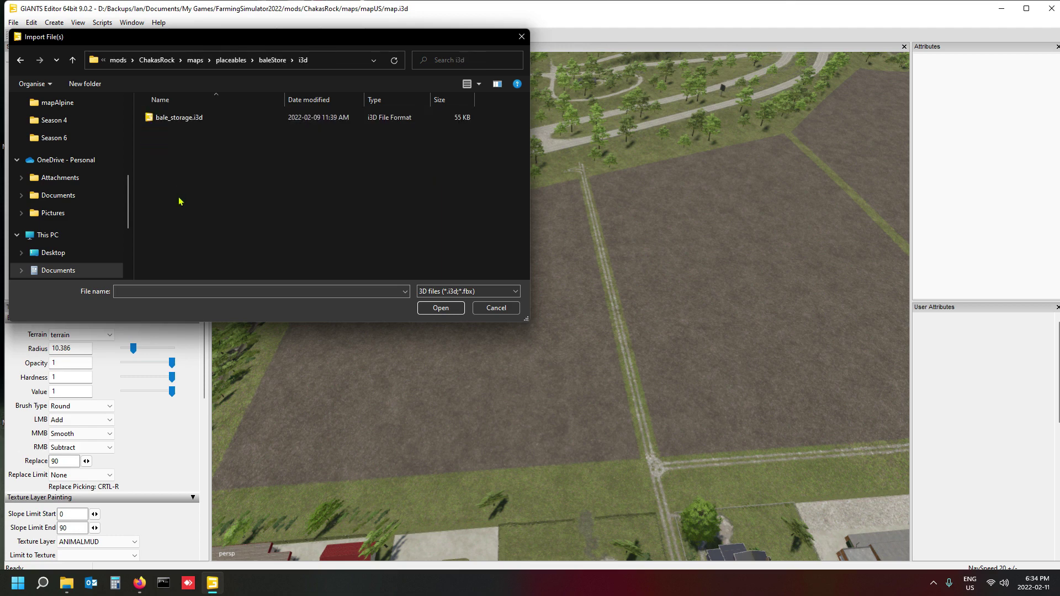
{"action": "double_click", "coordinate": [172, 117]}
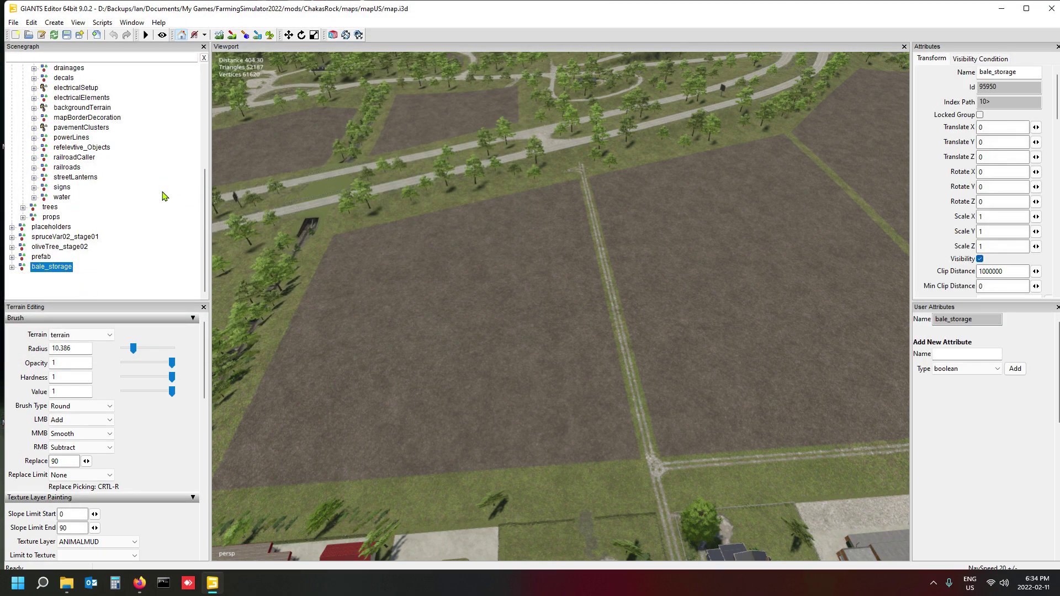
Step: Move the imported bale_storage object into elmcreek's structures group in the scenegraph
{"action": "left_click", "coordinate": [101, 287]}
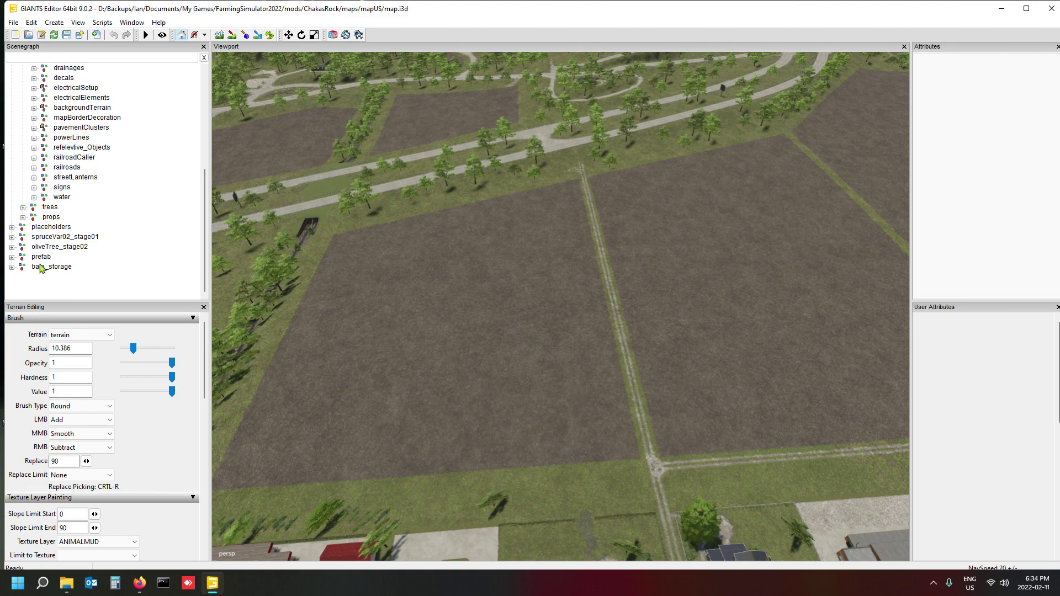
{"action": "left_click", "coordinate": [47, 268]}
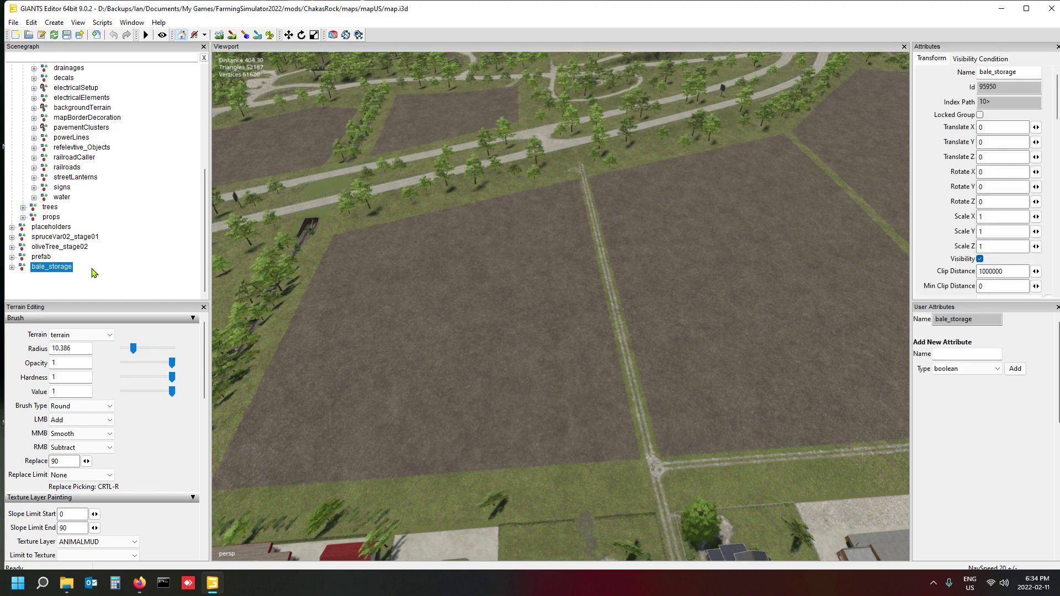
{"action": "left_click_drag", "start_coordinate": [205, 260], "coordinate": [204, 192]}
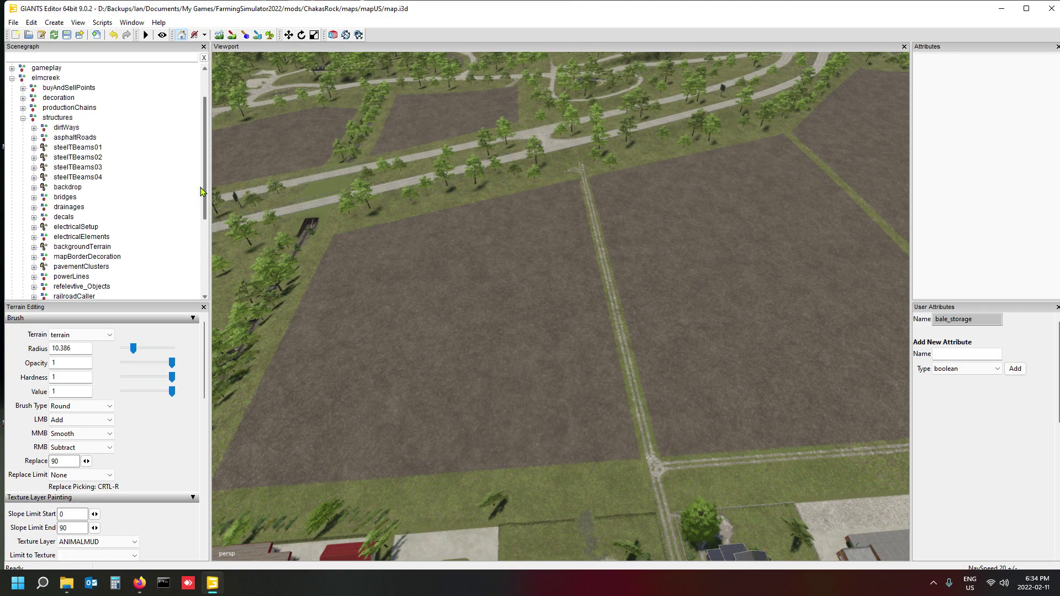
{"action": "left_click", "coordinate": [50, 118]}
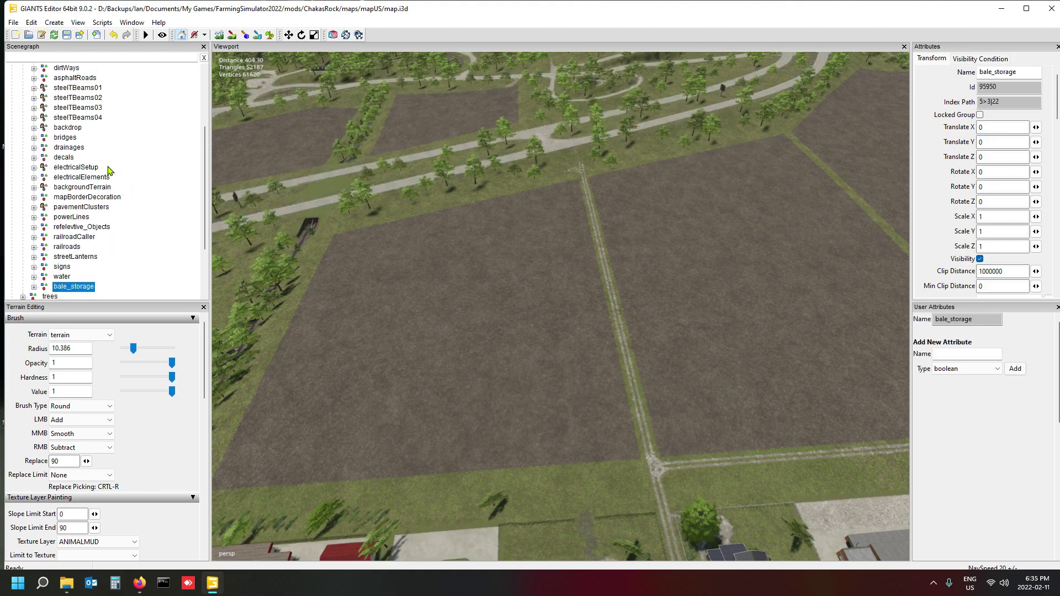
{"action": "scroll", "coordinate": [111, 200], "scroll_direction": "up", "scroll_amount": 1}
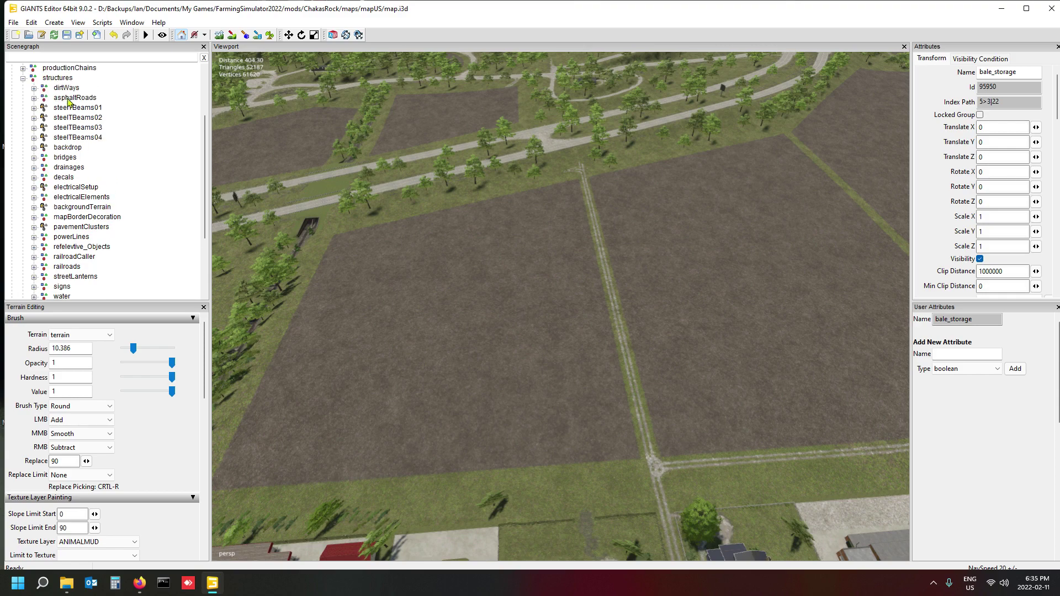
{"action": "scroll", "coordinate": [94, 191], "scroll_direction": "down", "scroll_amount": 2}
{"action": "scroll", "coordinate": [93, 190], "scroll_direction": "down", "scroll_amount": 2}
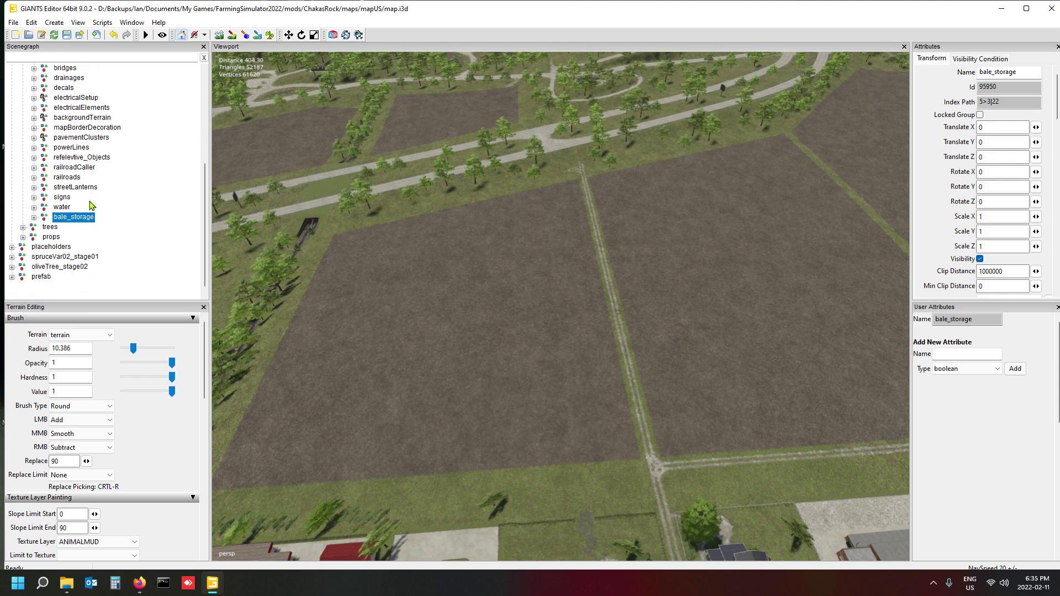
Step: Expand the placeholders group and inspect its contents and user attributes
{"action": "left_click", "coordinate": [12, 248]}
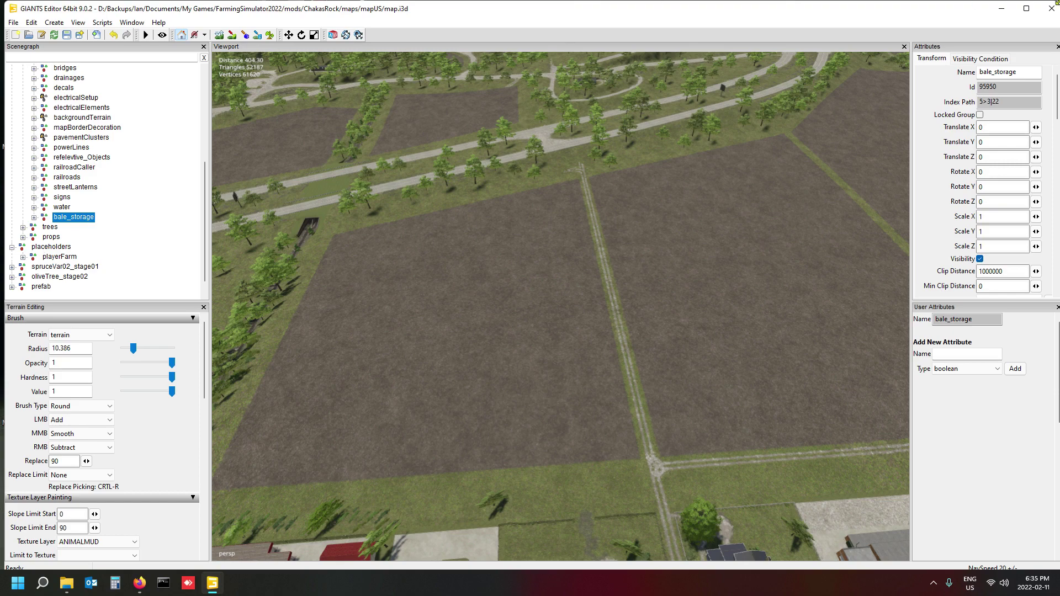
{"action": "left_click", "coordinate": [143, 238]}
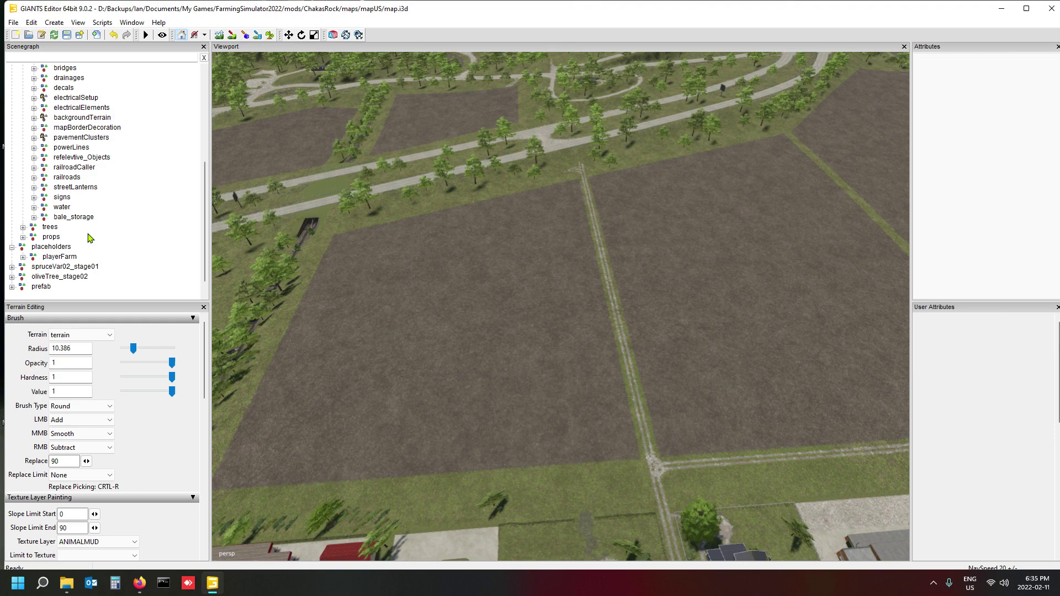
{"action": "left_click", "coordinate": [58, 248]}
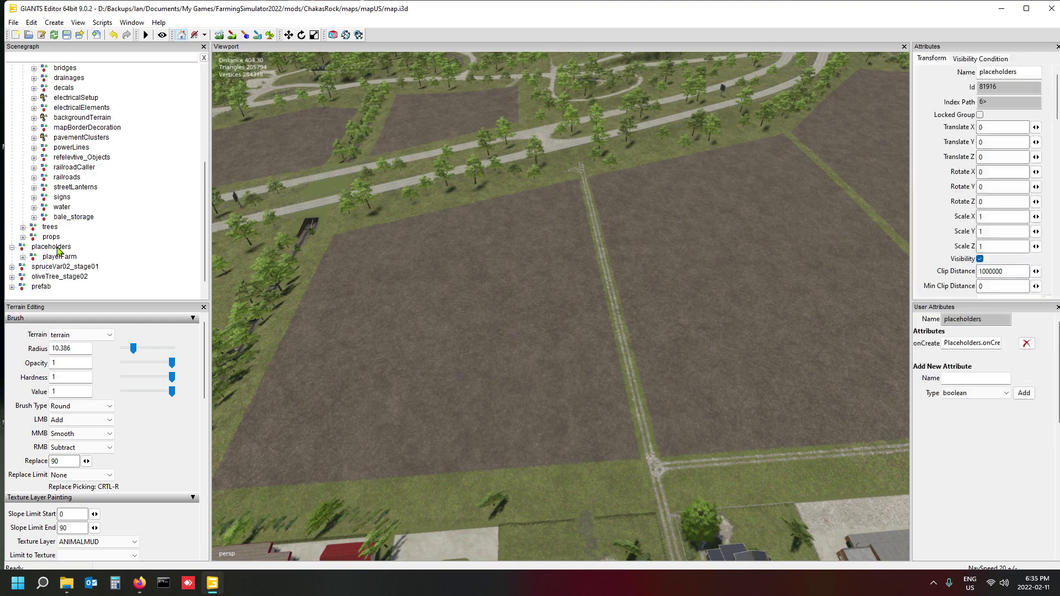
{"action": "scroll", "coordinate": [86, 209], "scroll_direction": "up", "scroll_amount": 2}
{"action": "scroll", "coordinate": [86, 208], "scroll_direction": "down", "scroll_amount": 2}
Step: Create a new transform group at the root of the scenegraph and delete it again
{"action": "left_click", "coordinate": [56, 23]}
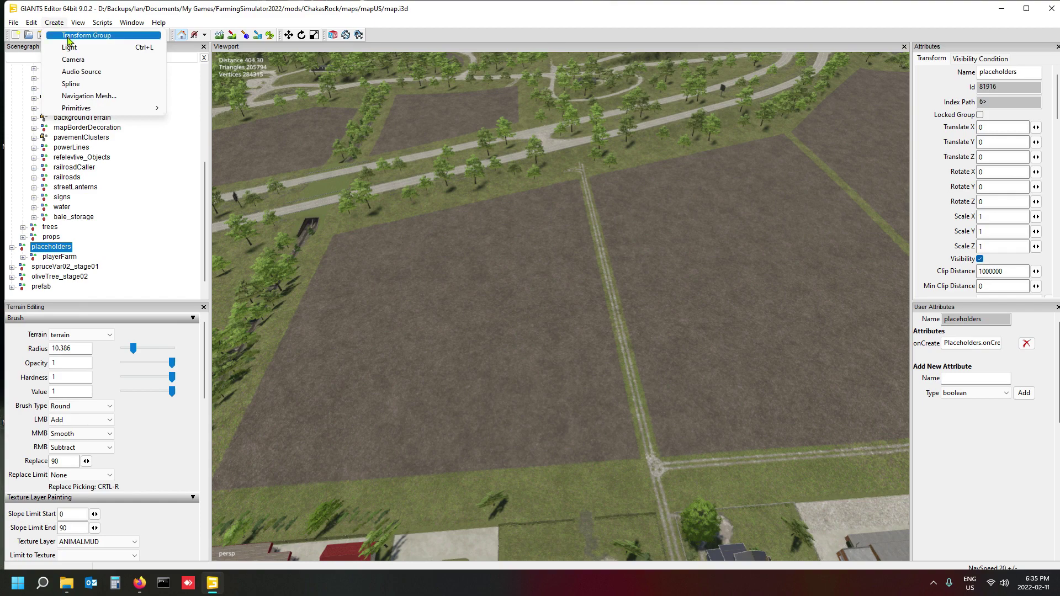
{"action": "left_click", "coordinate": [69, 34]}
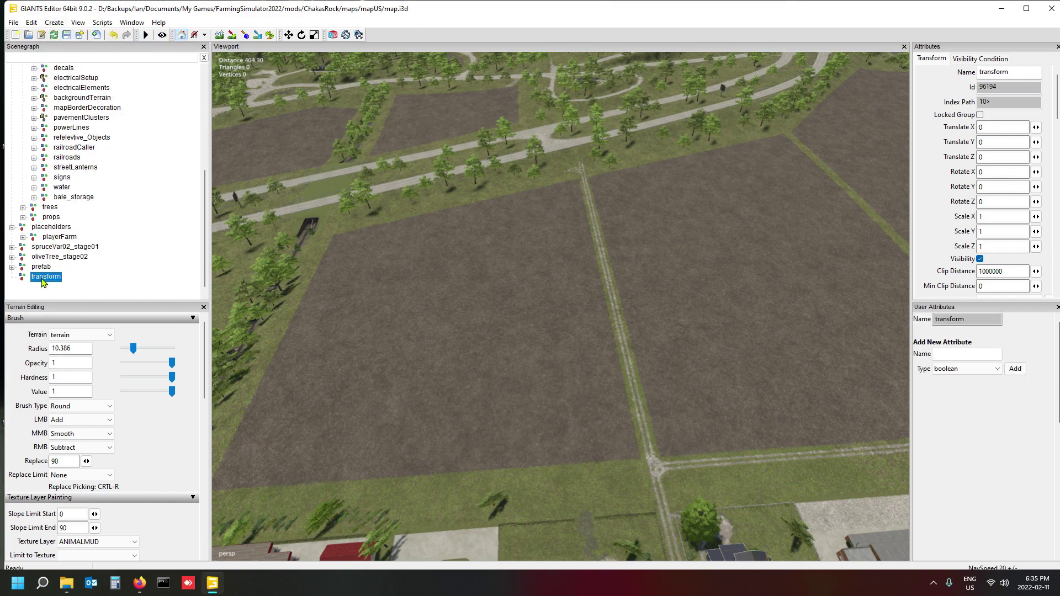
{"action": "left_click", "coordinate": [1019, 71]}
{"action": "double_click", "coordinate": [1018, 72]}
{"action": "left_click", "coordinate": [112, 266]}
{"action": "key", "text": "Delete"}
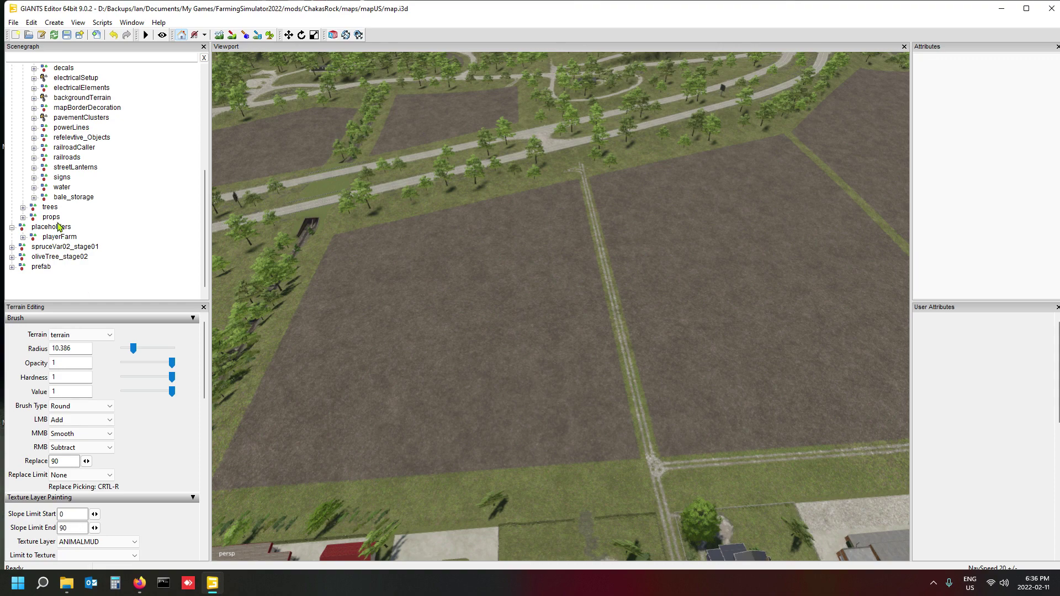
Step: Move bale_storage from the structures group into the placeholders group
{"action": "left_click", "coordinate": [79, 201]}
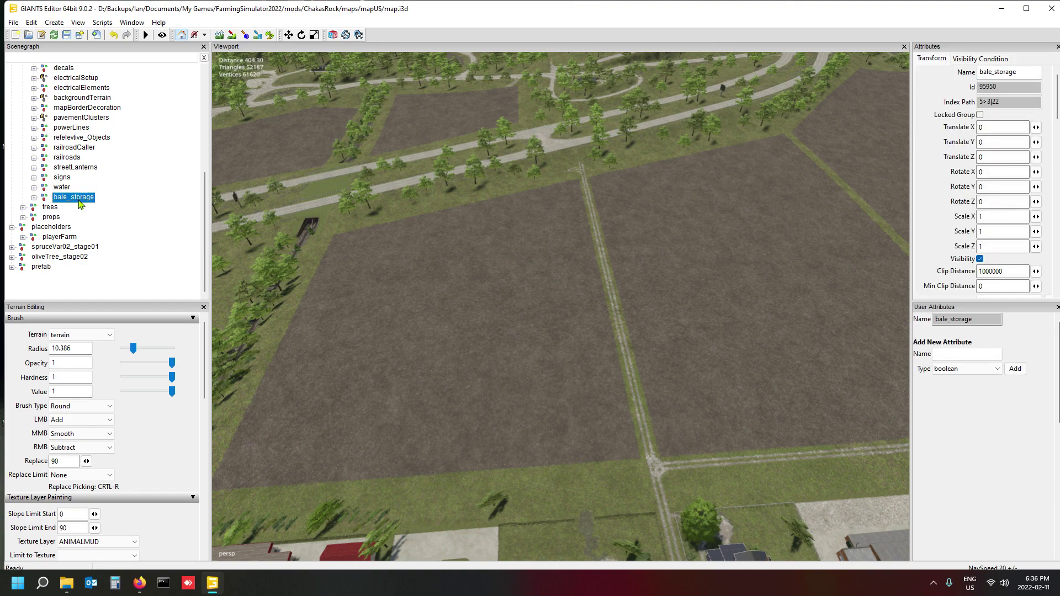
{"action": "key", "text": "ctrl+x"}
{"action": "left_click", "coordinate": [49, 228]}
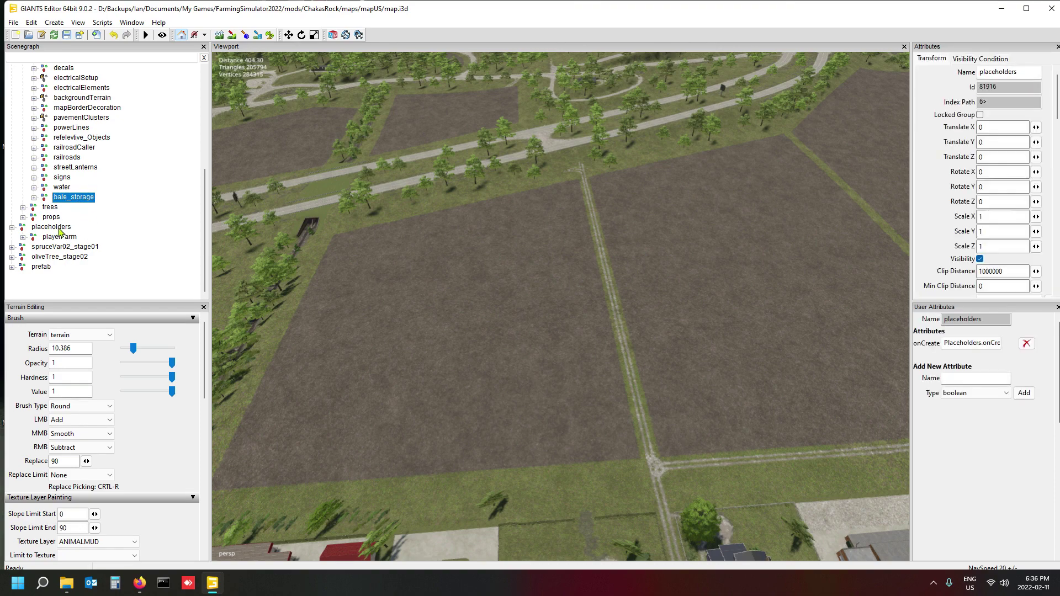
{"action": "key", "text": "ctrl+v"}
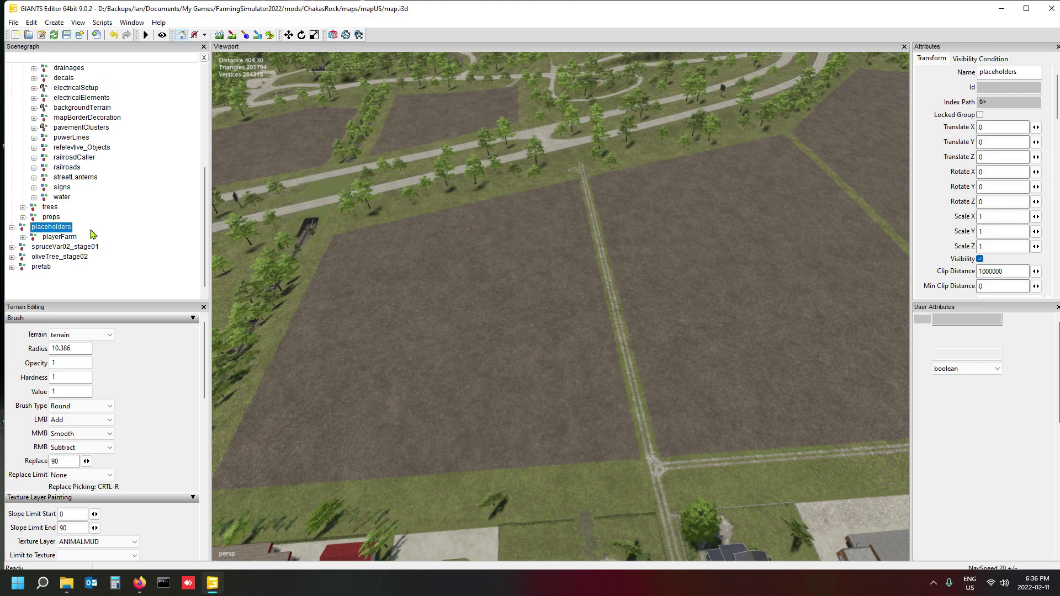
Step: Select the placeholders group, widen the attribute area and examine its onCreate user attribute
{"action": "left_click", "coordinate": [55, 228]}
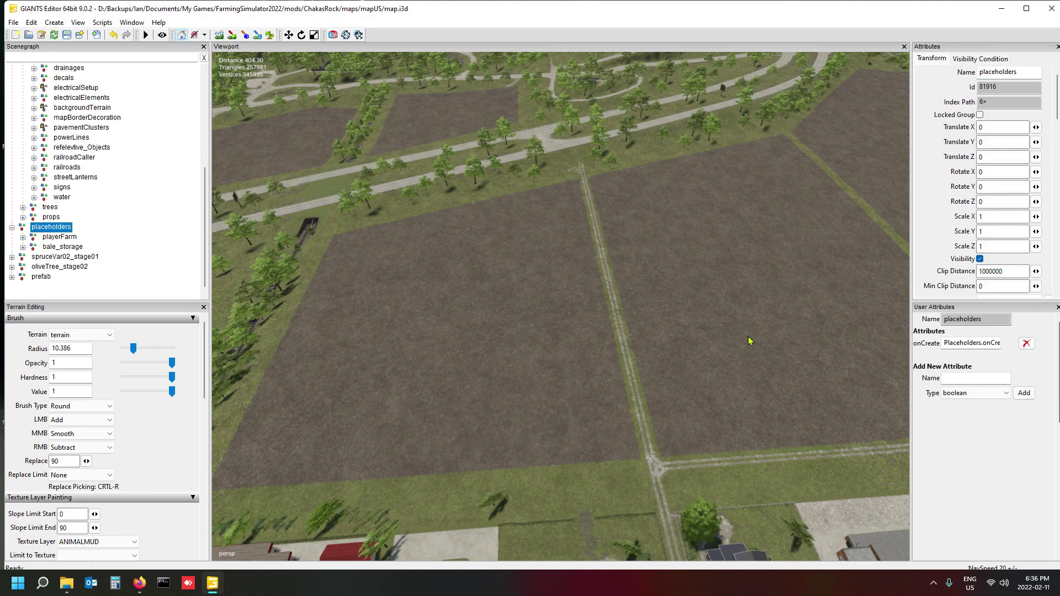
{"action": "left_click_drag", "start_coordinate": [911, 352], "coordinate": [889, 352]}
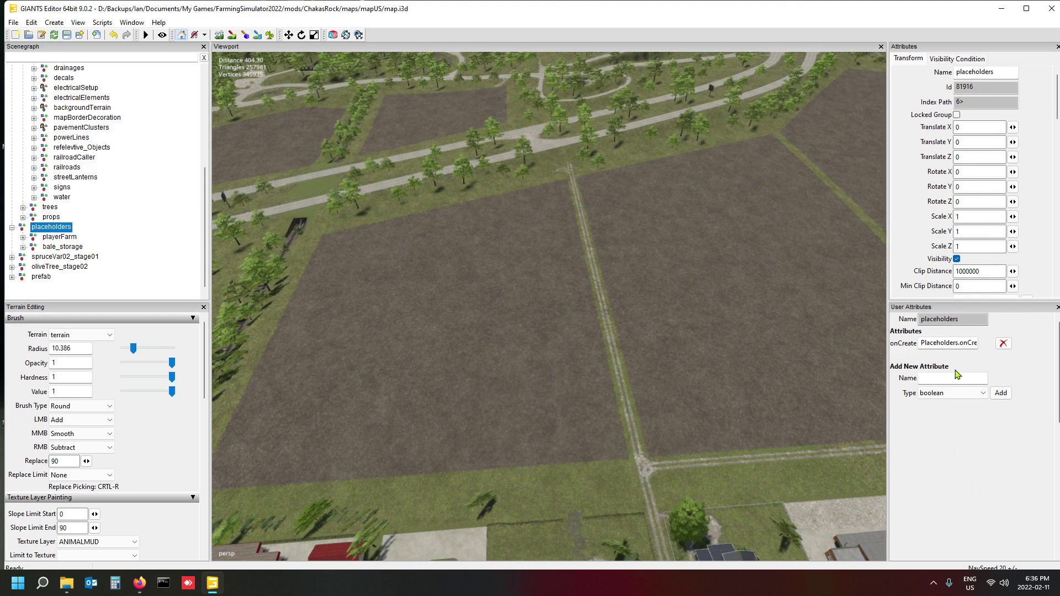
{"action": "left_click", "coordinate": [133, 23]}
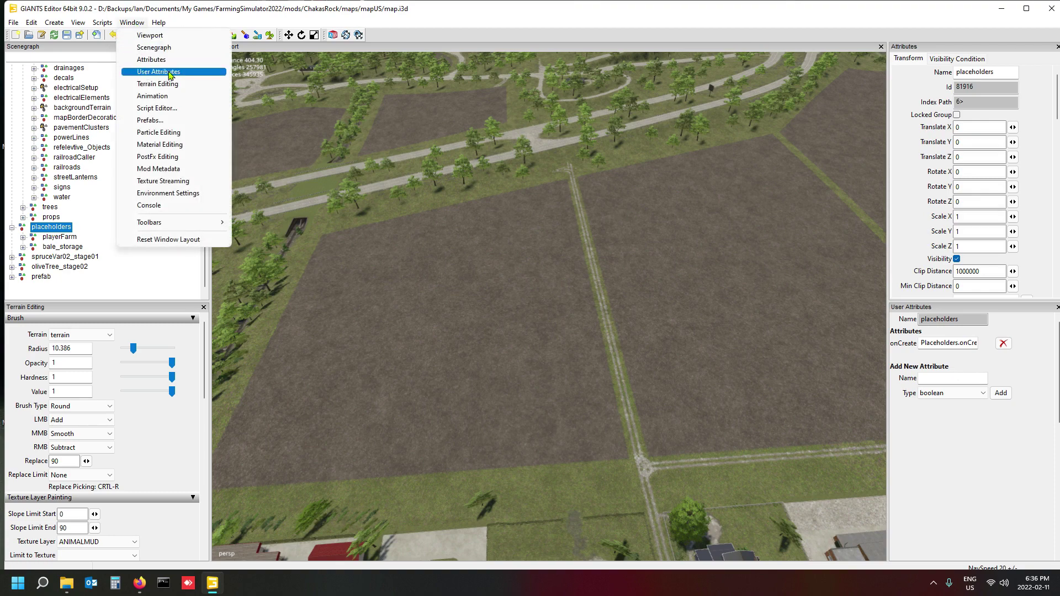
{"action": "left_click", "coordinate": [988, 437]}
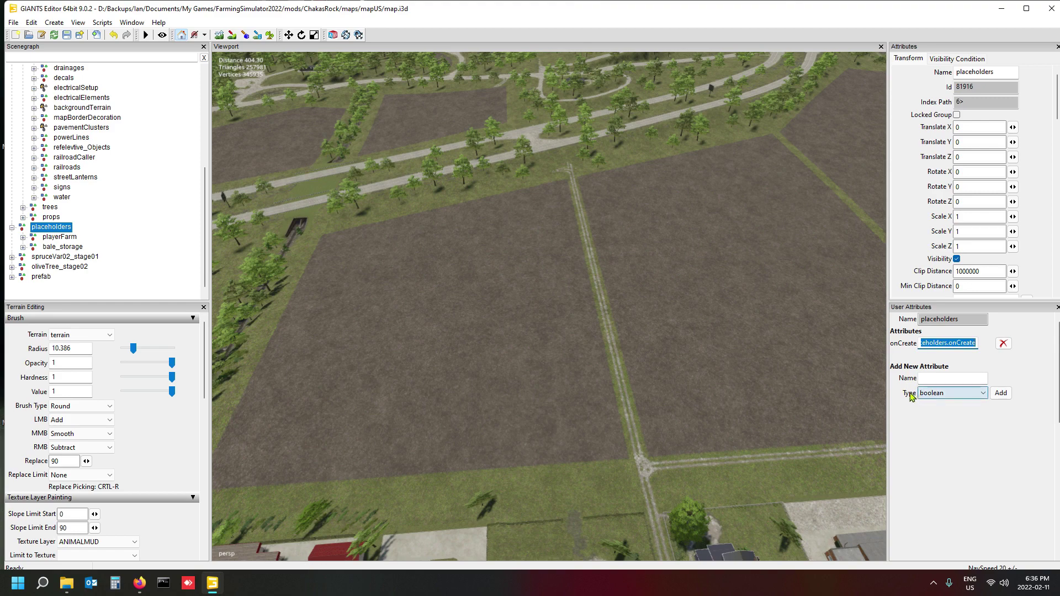
Step: Fill in a new user attribute for the placeholders group, named onCreate with type script callback, without adding it
{"action": "left_click", "coordinate": [929, 379]}
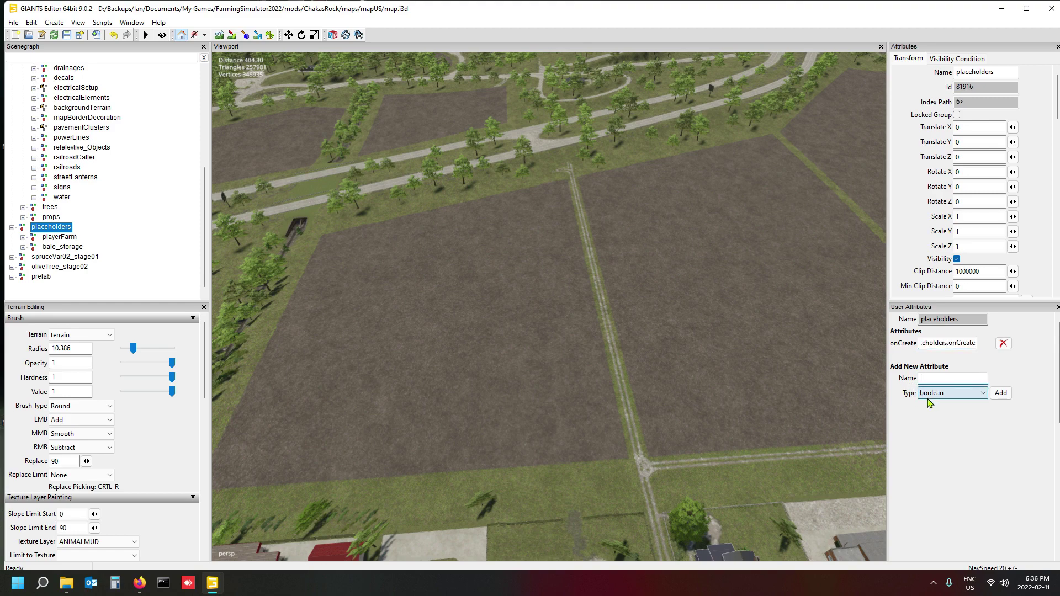
{"action": "type", "text": "onCreate"}
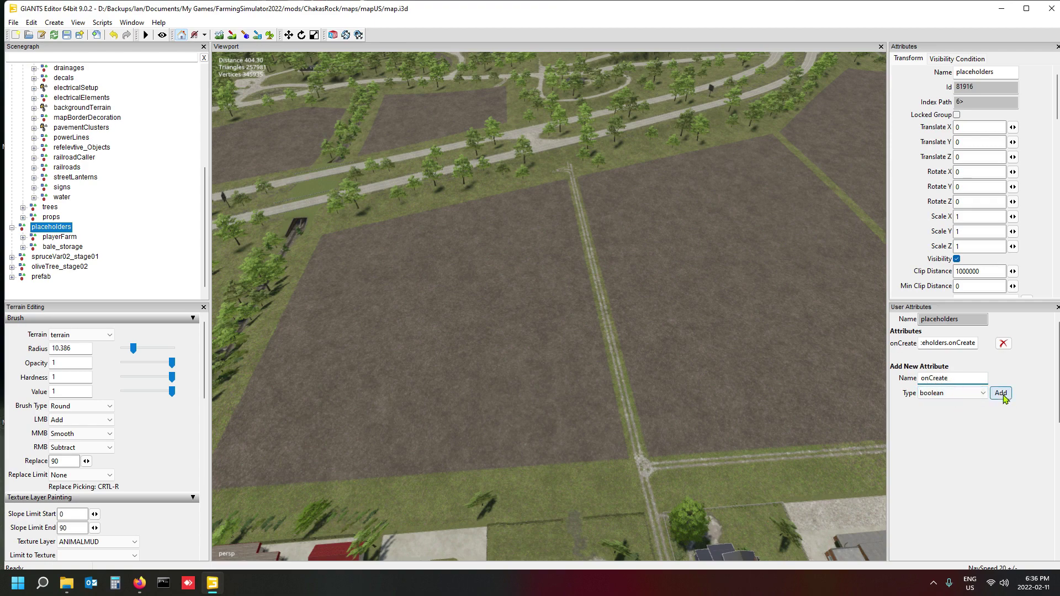
{"action": "left_click", "coordinate": [983, 393]}
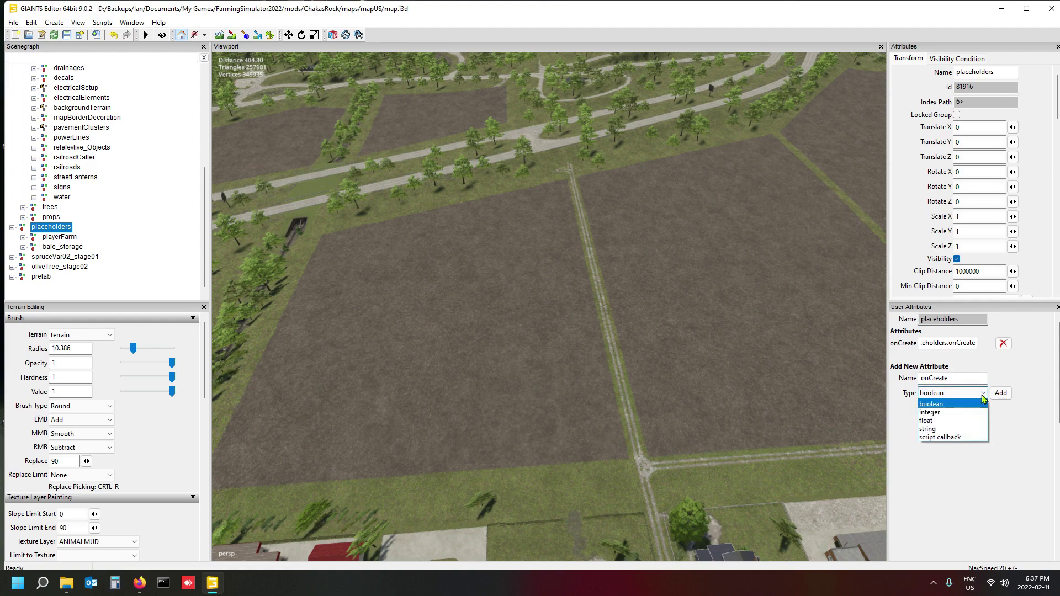
{"action": "left_click", "coordinate": [970, 437]}
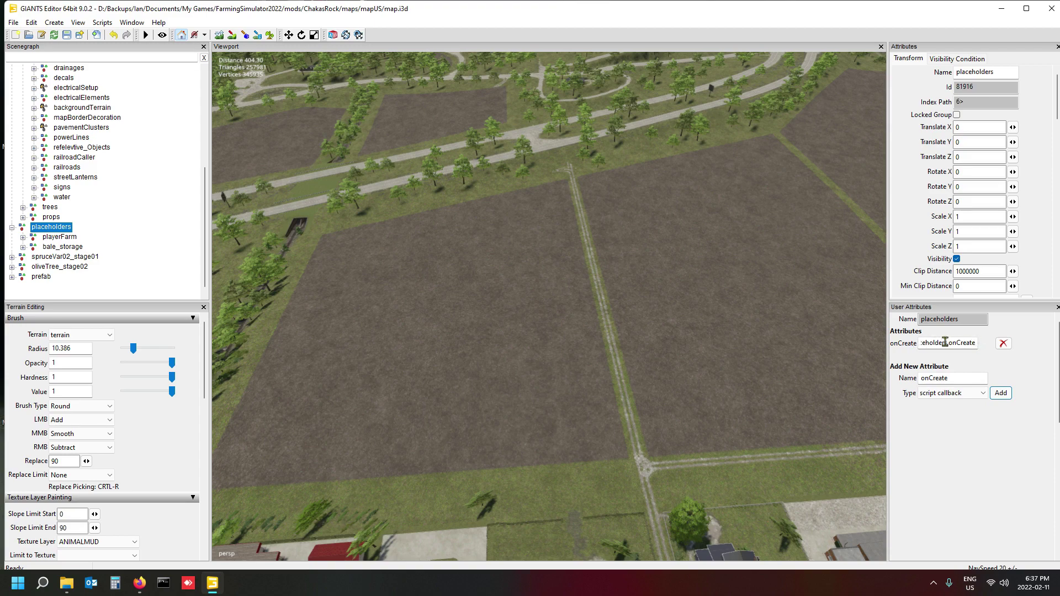
Step: Read through the existing onCreate callback value of the placeholders group and reselect the group to clear the pending attribute
{"action": "left_click", "coordinate": [974, 343]}
{"action": "key", "text": "Home"}
{"action": "type", "text": "ate"}
{"action": "left_click", "coordinate": [51, 235]}
{"action": "left_click", "coordinate": [50, 227]}
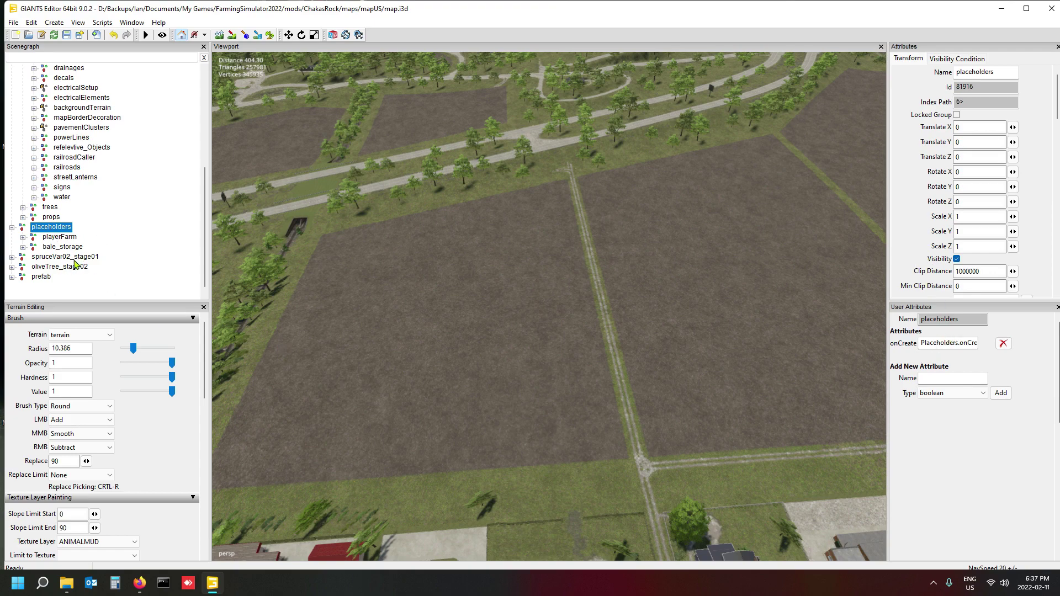
Step: Place bale_storage interactively on the ploughed field beside the dirt track, at about X 282.4, Y 86, Z -66.6
{"action": "left_click", "coordinate": [57, 248]}
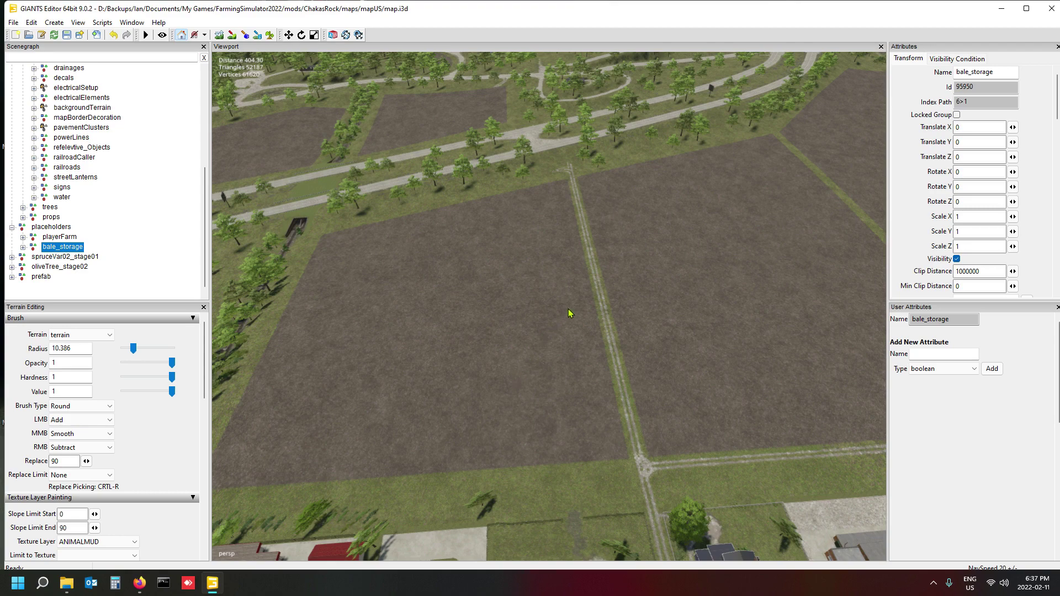
{"action": "key", "text": "ctrl+b"}
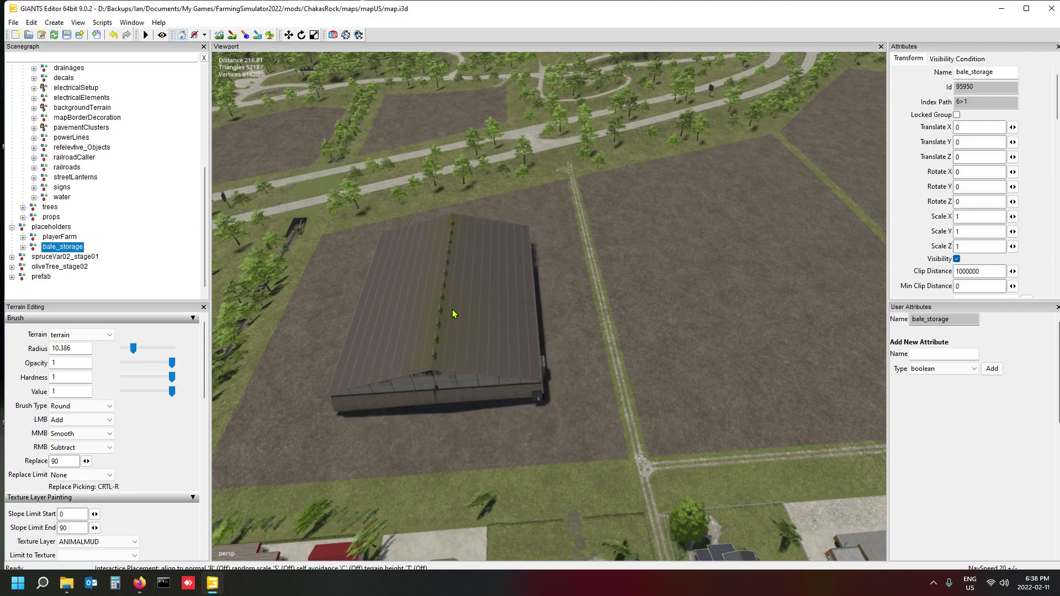
{"action": "left_click", "coordinate": [453, 314]}
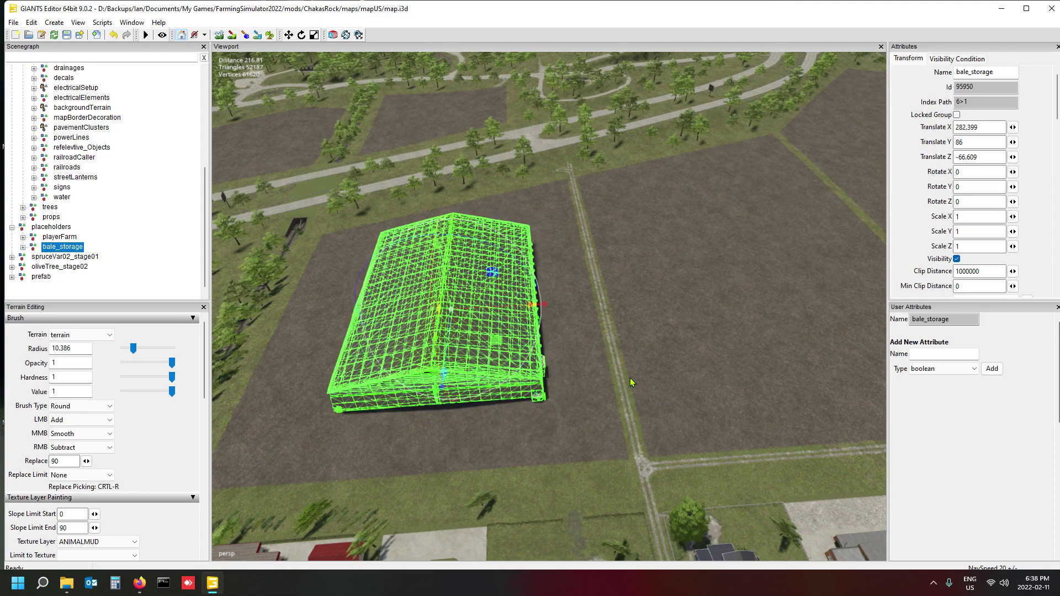
Step: Examine the placed bale storage building and its surroundings on the field from several angles and distances
{"action": "left_click_drag", "start_coordinate": [632, 382], "coordinate": [537, 386], "text": "alt"}
{"action": "scroll", "coordinate": [542, 398], "scroll_direction": "up", "scroll_amount": 5}
{"action": "scroll", "coordinate": [507, 371], "scroll_direction": "down", "scroll_amount": 3}
{"action": "scroll", "coordinate": [546, 395], "scroll_direction": "up", "scroll_amount": 5}
{"action": "left_click", "coordinate": [174, 214]}
{"action": "scroll", "coordinate": [511, 379], "scroll_direction": "down", "scroll_amount": 10}
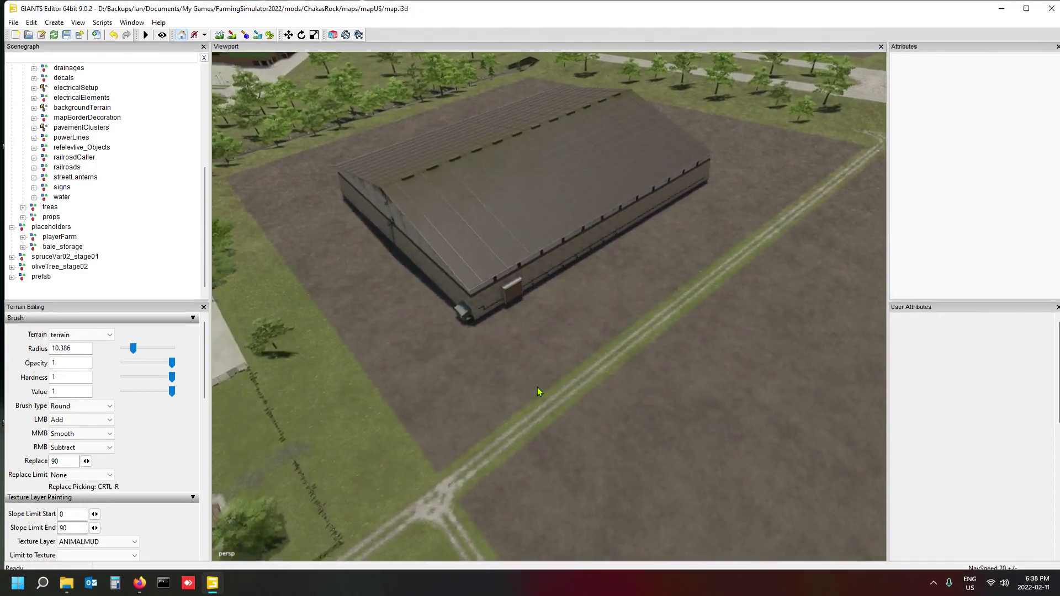
{"action": "middle_click_drag", "start_coordinate": [537, 387], "coordinate": [546, 380], "text": "alt"}
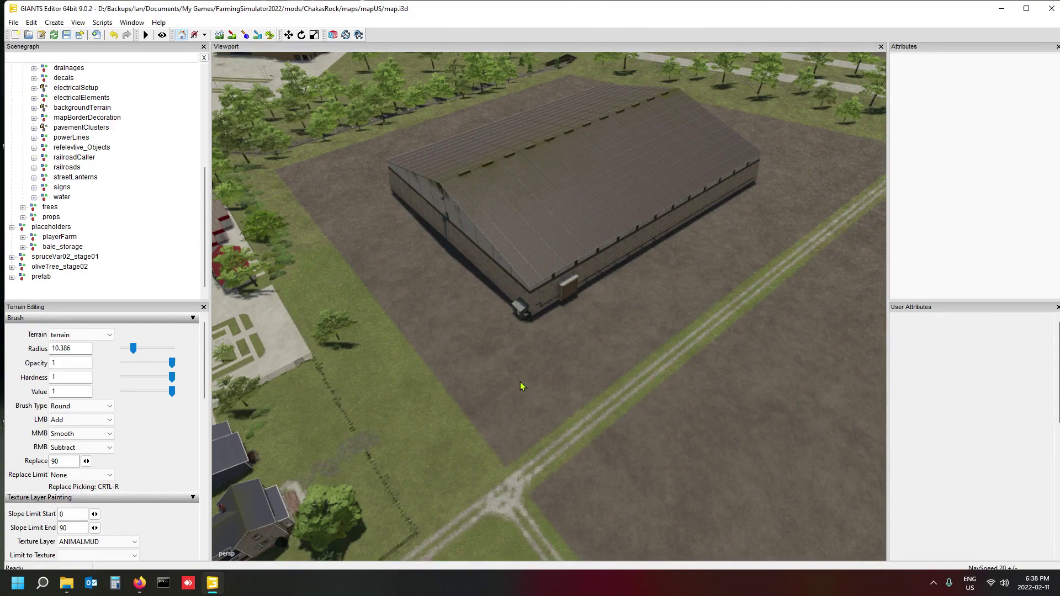
{"action": "left_click_drag", "start_coordinate": [525, 397], "coordinate": [550, 373], "text": "alt"}
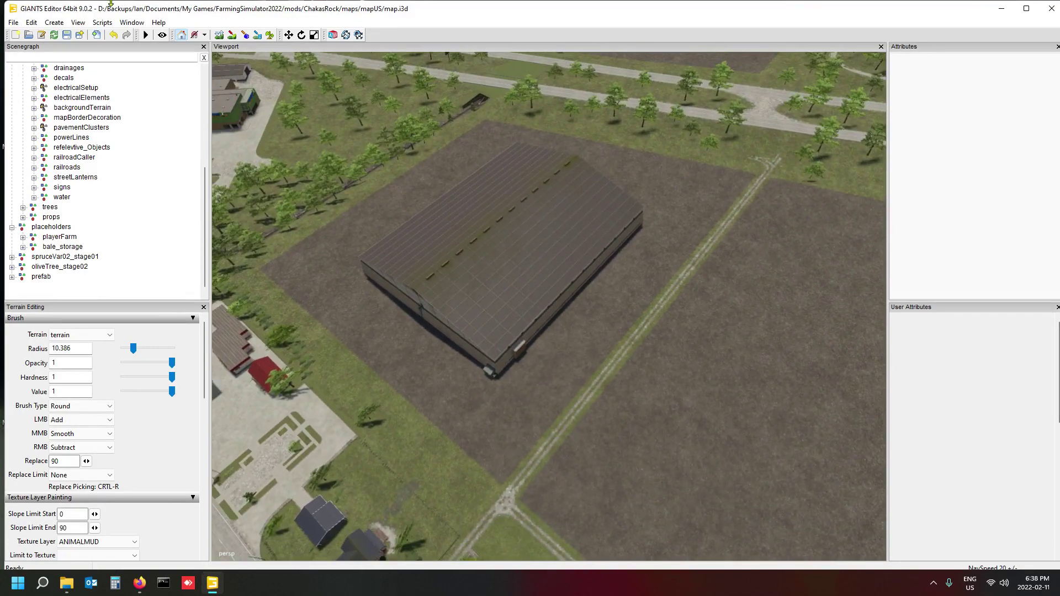
Step: Set up the terrain sculpting brush with RMB action Replace, replace height 86 and radius 25.386
{"action": "left_click", "coordinate": [271, 37]}
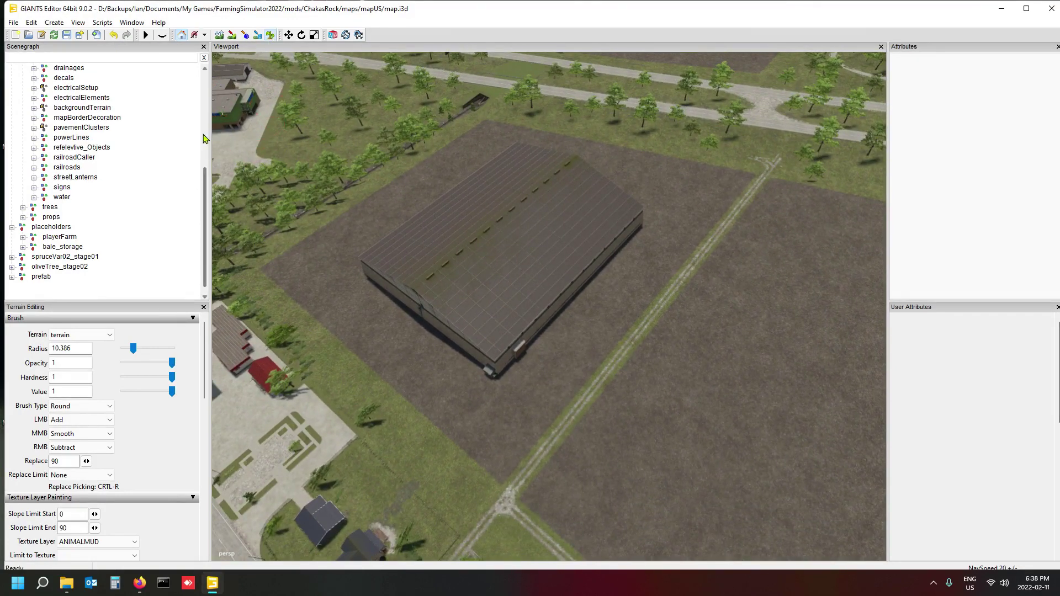
{"action": "scroll", "coordinate": [181, 431], "scroll_direction": "down", "scroll_amount": 2}
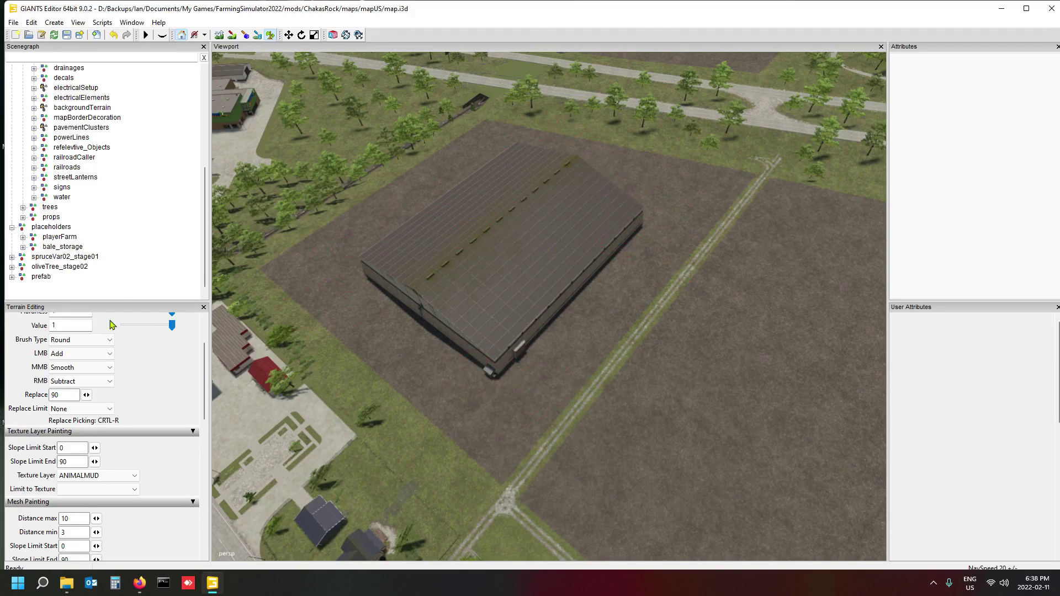
{"action": "scroll", "coordinate": [155, 397], "scroll_direction": "down", "scroll_amount": 1}
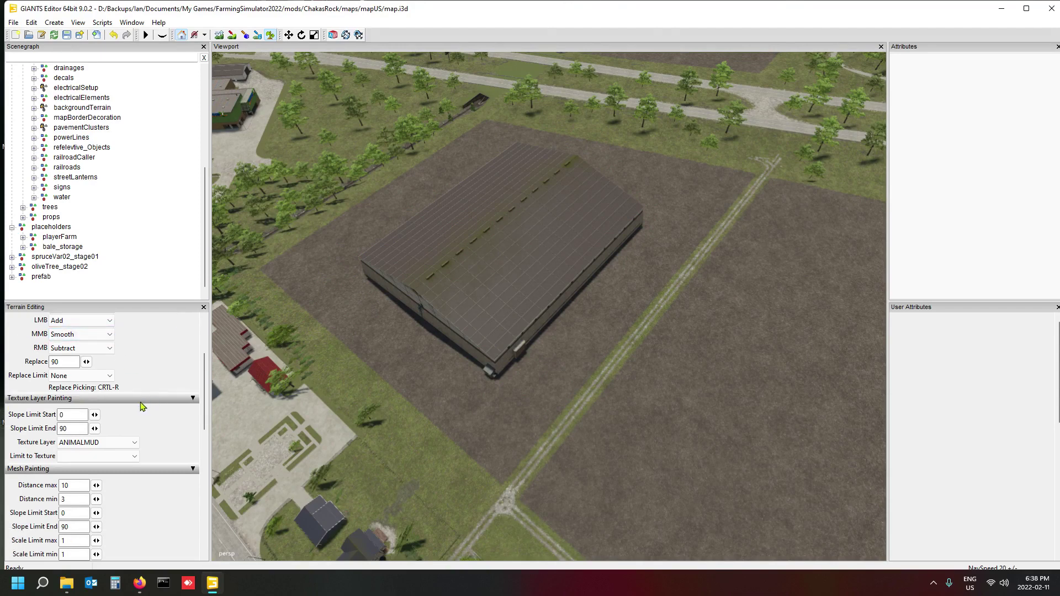
{"action": "left_click", "coordinate": [89, 349]}
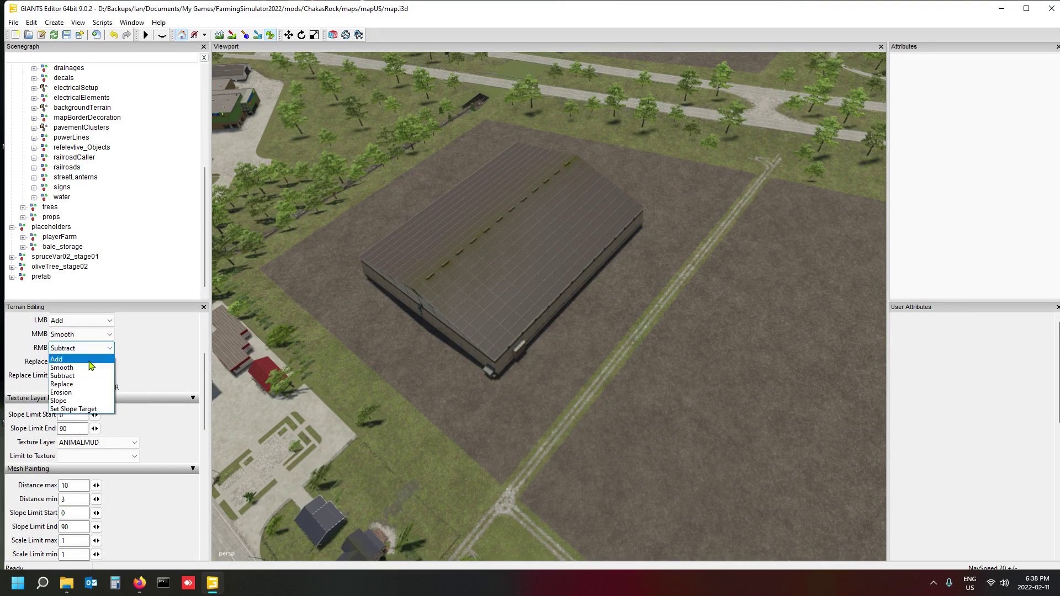
{"action": "left_click", "coordinate": [88, 384]}
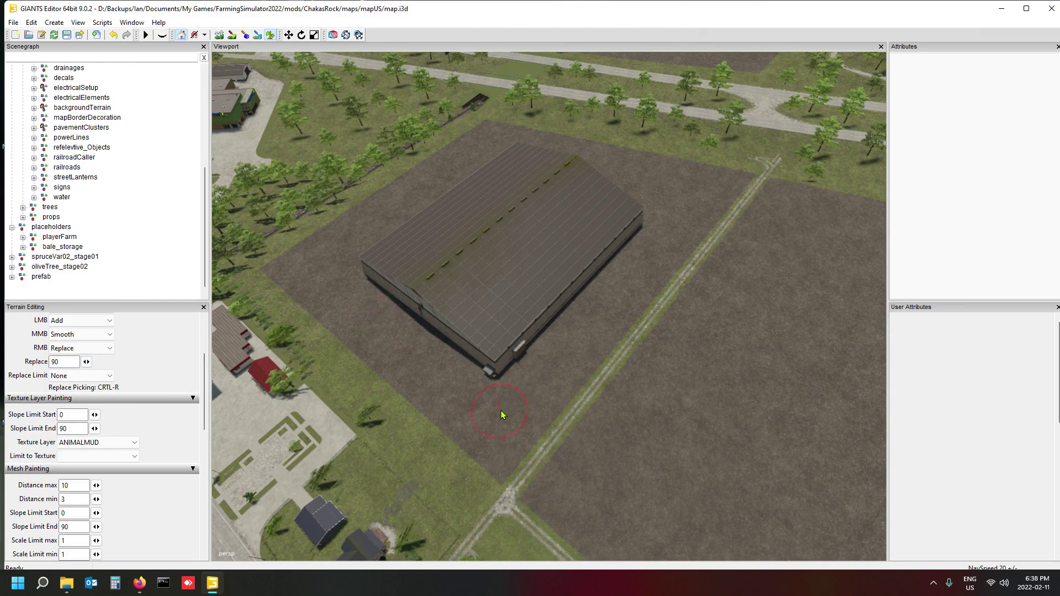
{"action": "left_click", "coordinate": [220, 35]}
{"action": "scroll", "coordinate": [581, 310], "scroll_direction": "up", "scroll_amount": 4}
Step: Select the whole bale_storage group and shift it along the field to about X 275.5, Z -66.2
{"action": "left_click", "coordinate": [62, 247]}
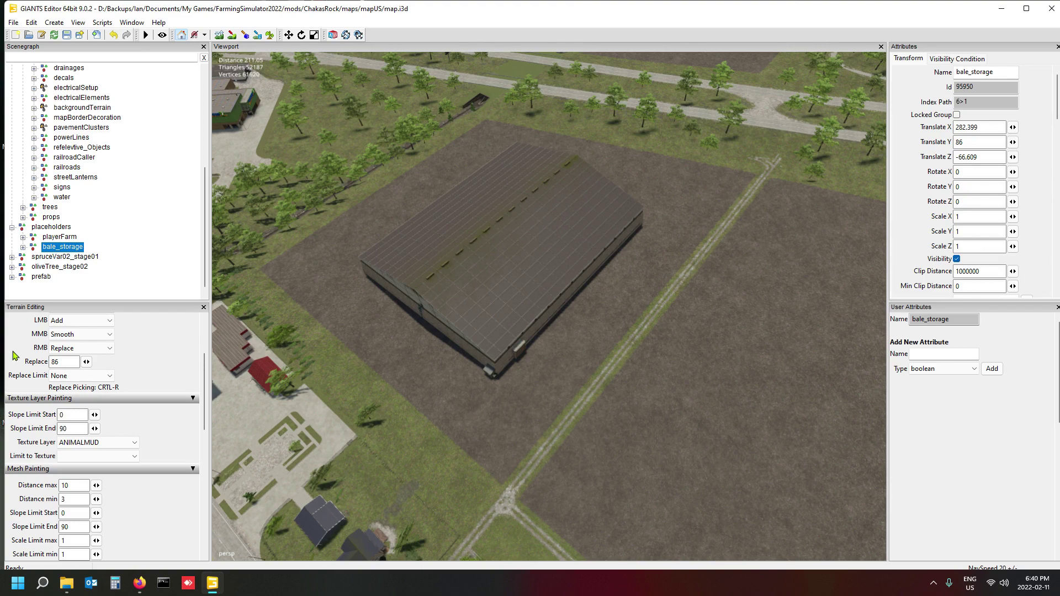
{"action": "left_click", "coordinate": [116, 270]}
{"action": "left_click", "coordinate": [65, 247]}
{"action": "left_click", "coordinate": [62, 243]}
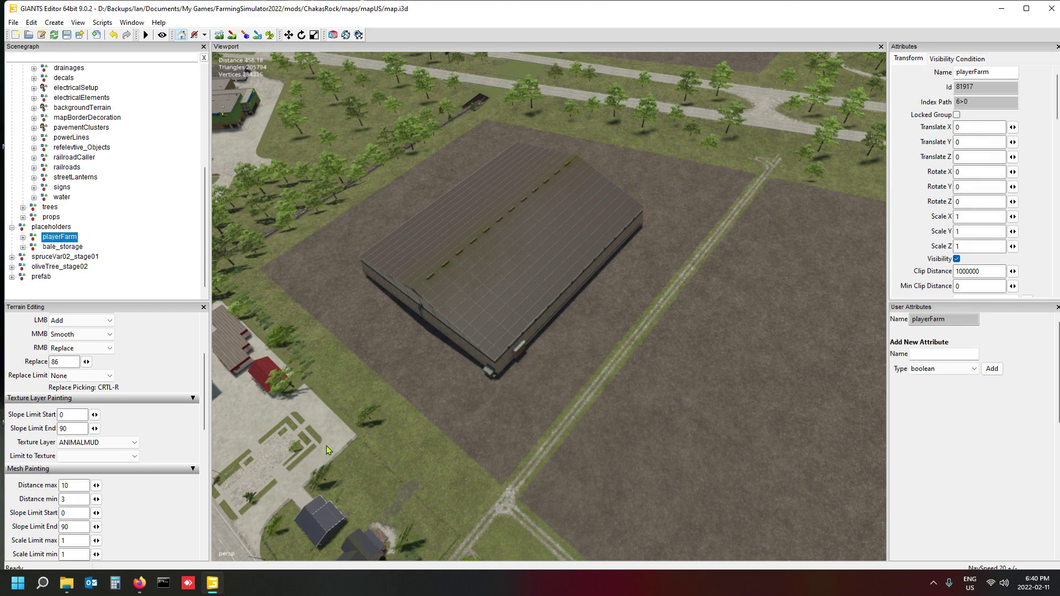
{"action": "left_click", "coordinate": [480, 301]}
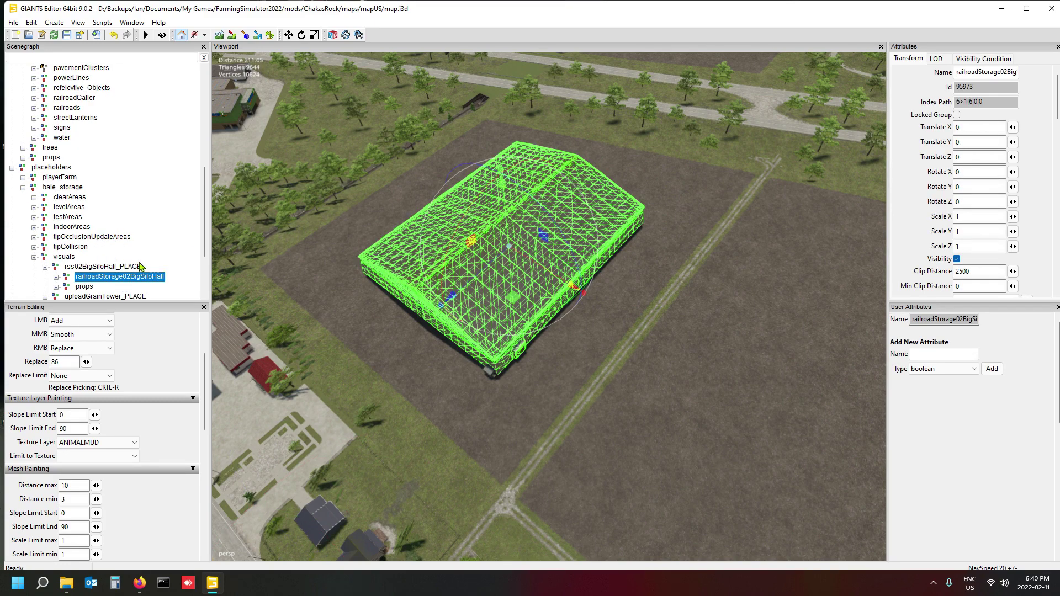
{"action": "left_click", "coordinate": [65, 188]}
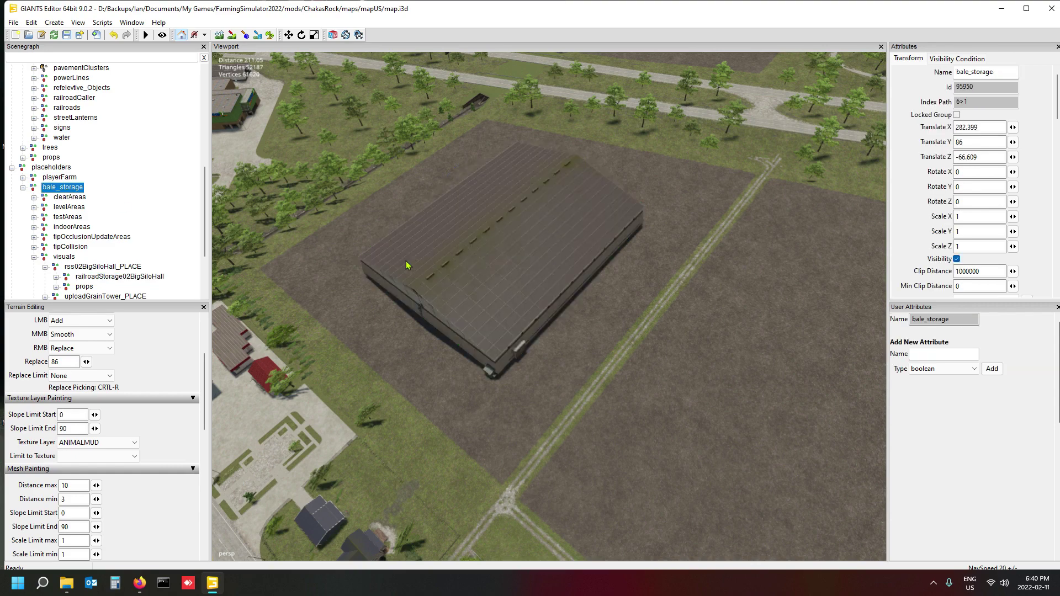
{"action": "mouse_move", "coordinate": [506, 338]}
{"action": "left_mouse_down"}
{"action": "mouse_move", "coordinate": [544, 308]}
{"action": "mouse_move", "coordinate": [594, 236]}
{"action": "mouse_move", "coordinate": [530, 216]}
{"action": "mouse_move", "coordinate": [491, 237]}
{"action": "mouse_move", "coordinate": [530, 260]}
{"action": "mouse_move", "coordinate": [494, 245]}
{"action": "mouse_move", "coordinate": [514, 254]}
{"action": "mouse_move", "coordinate": [492, 255]}
{"action": "mouse_move", "coordinate": [508, 246]}
{"action": "mouse_move", "coordinate": [500, 234]}
{"action": "mouse_move", "coordinate": [501, 246]}
{"action": "left_mouse_up"}
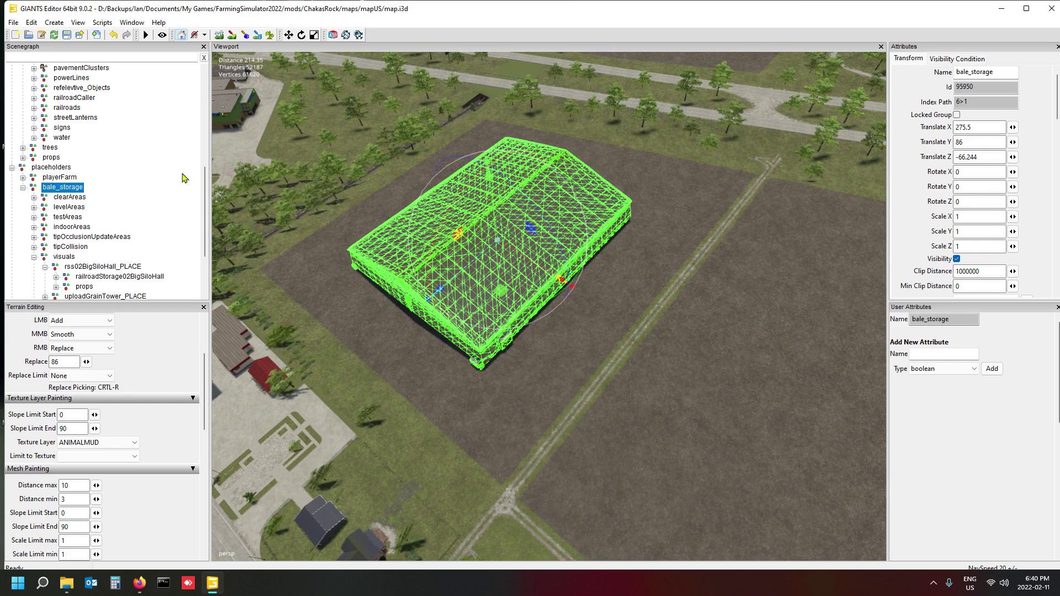
Step: Set the terrain brush's RMB action back to Subtract
{"action": "scroll", "coordinate": [164, 371], "scroll_direction": "up", "scroll_amount": 3}
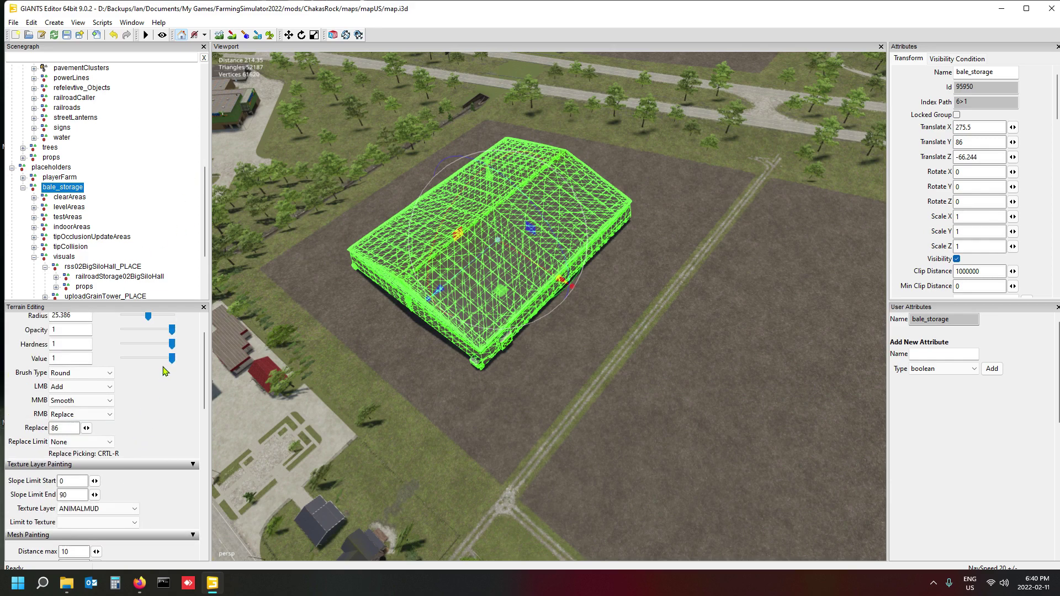
{"action": "left_click", "coordinate": [101, 419]}
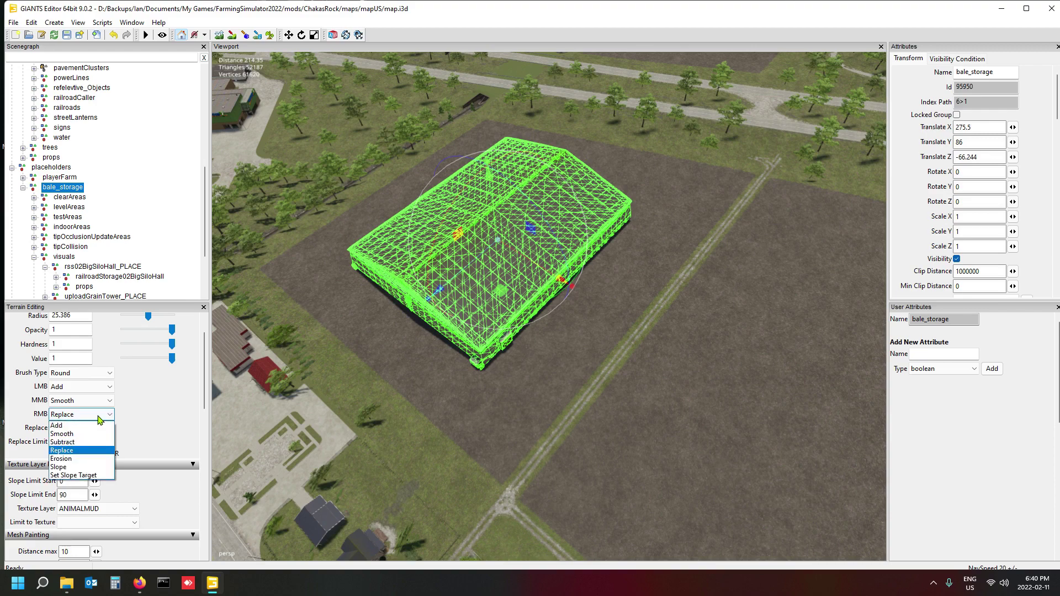
{"action": "left_click", "coordinate": [92, 437]}
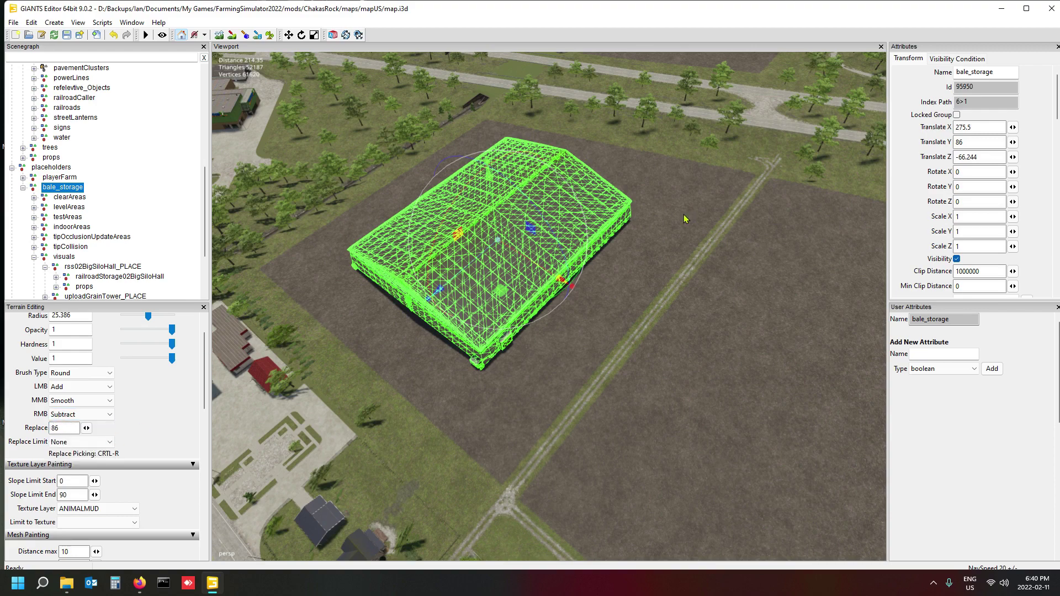
Step: Collapse the bale_storage group in the scenegraph and select it as a whole
{"action": "left_click", "coordinate": [131, 164]}
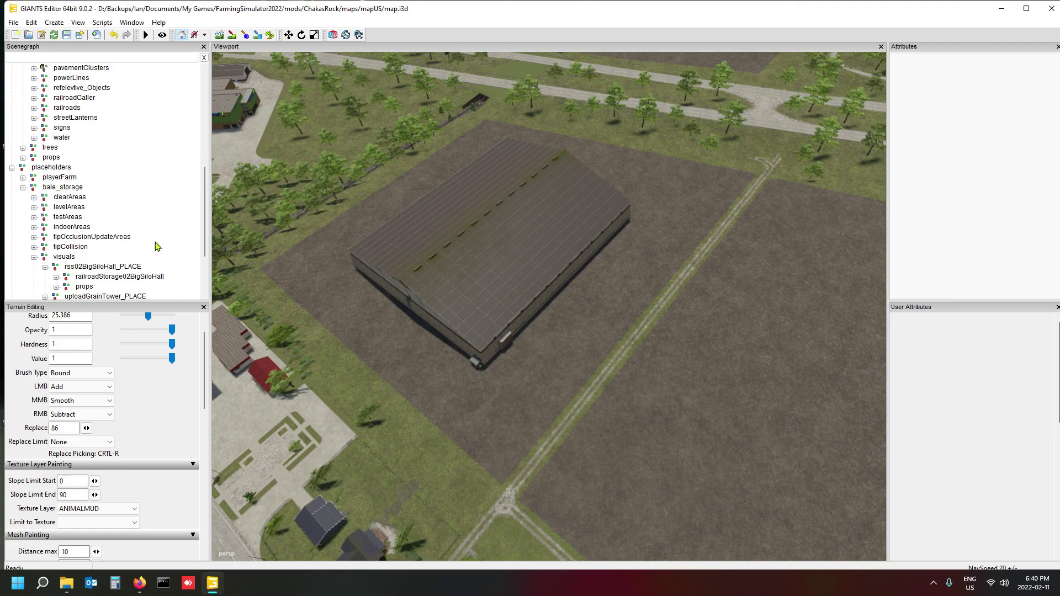
{"action": "scroll", "coordinate": [94, 253], "scroll_direction": "up", "scroll_amount": 1}
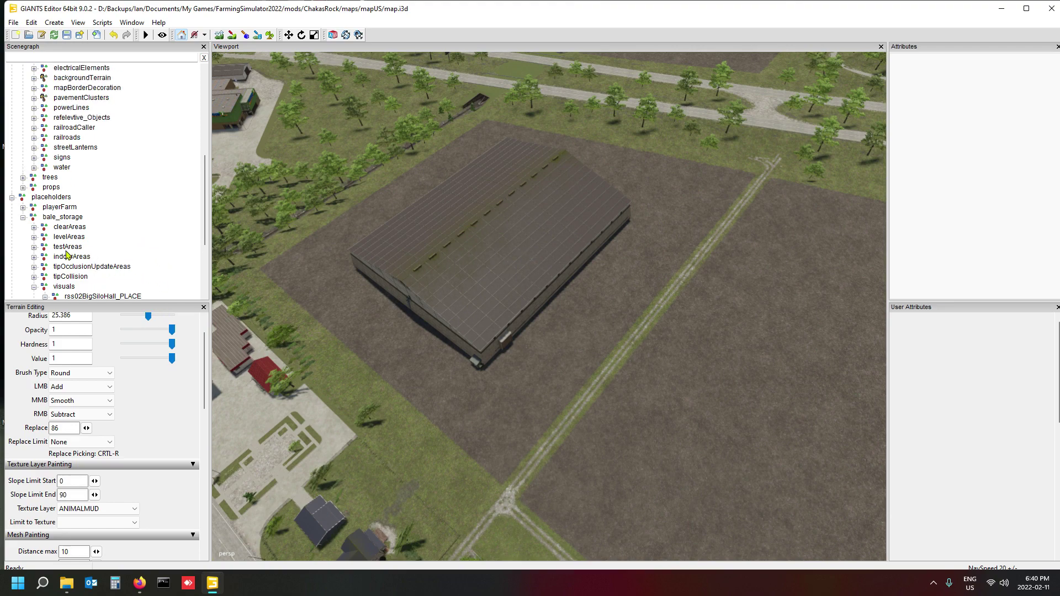
{"action": "left_click", "coordinate": [22, 218]}
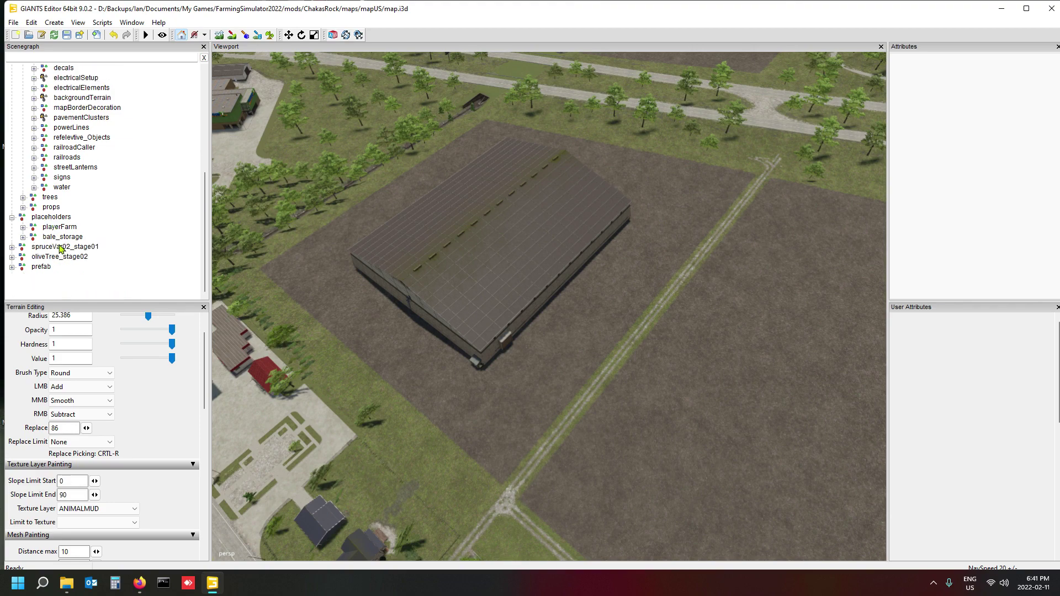
{"action": "left_click", "coordinate": [61, 237]}
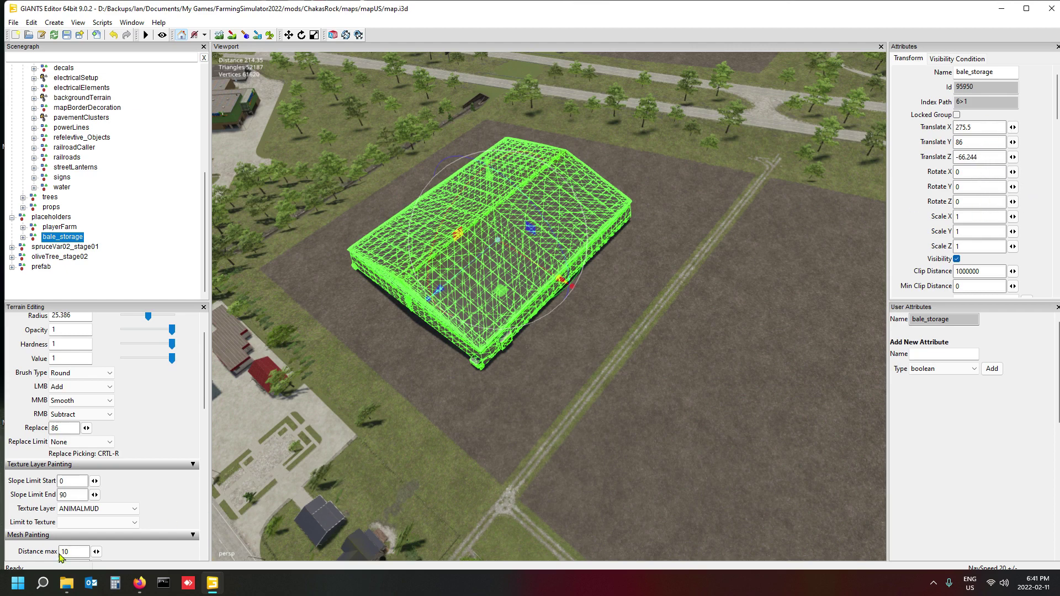
Step: Open the map's items.xml from the mapUS folder and add an empty line inside the items element
{"action": "mouse_move", "coordinate": [75, 584]}
{"action": "left_click", "coordinate": [75, 496]}
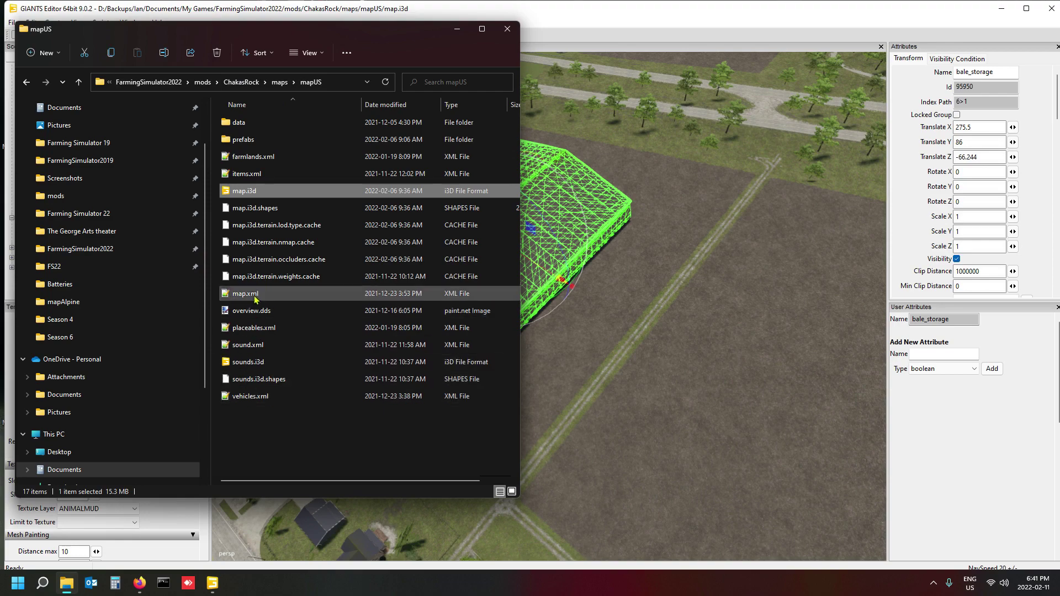
{"action": "double_click", "coordinate": [252, 174]}
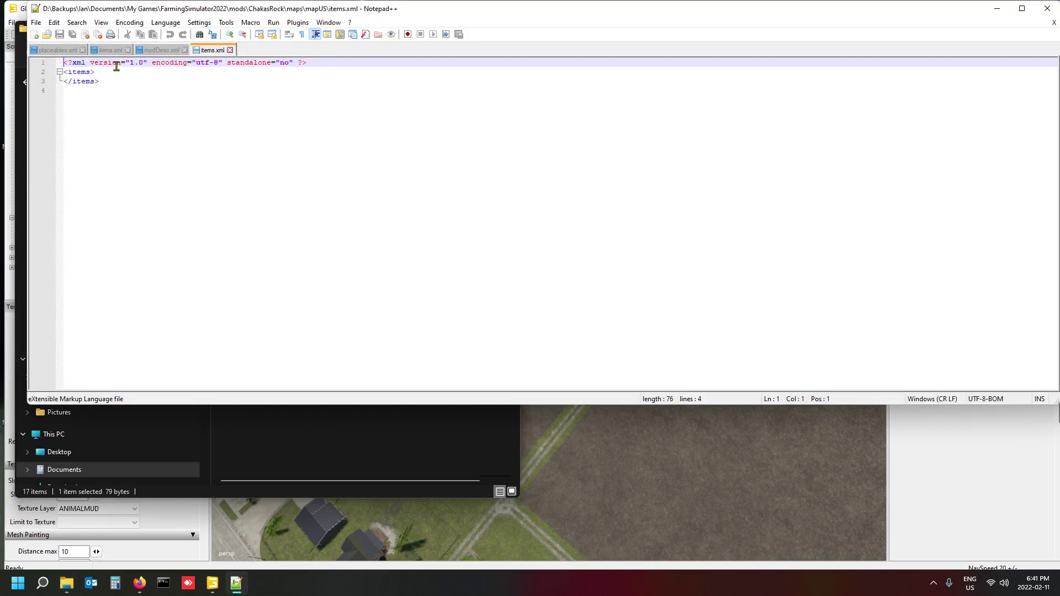
{"action": "left_click", "coordinate": [117, 70]}
{"action": "key", "text": "Return"}
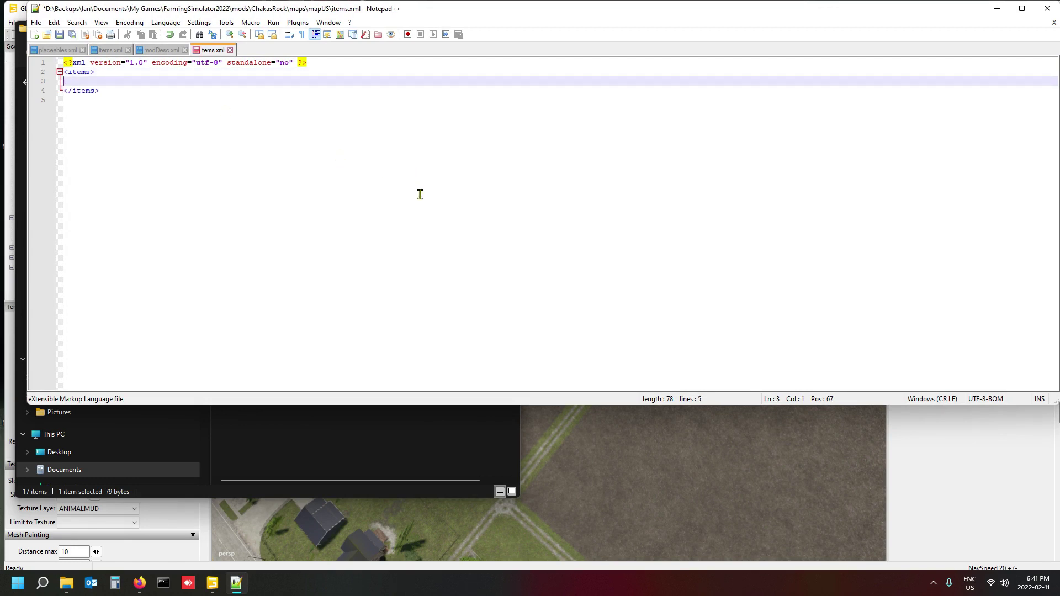
Step: Close the leftover placeables.xml, The_Wild items.xml and modDesc.xml files, keeping only the ChakasRock items.xml open
{"action": "left_click", "coordinate": [82, 49]}
{"action": "left_click", "coordinate": [68, 50]}
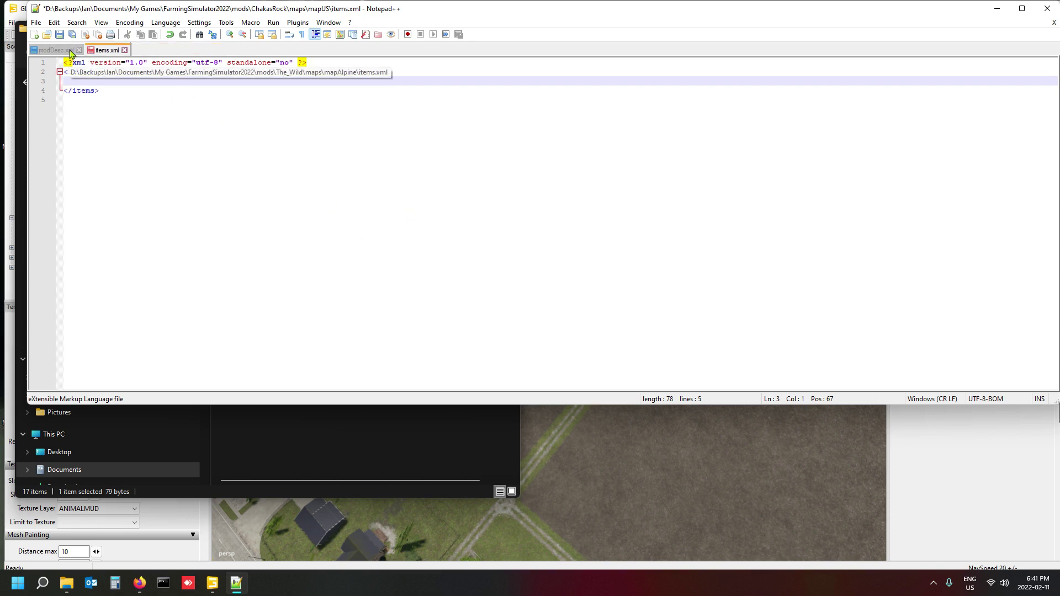
{"action": "left_click", "coordinate": [78, 50]}
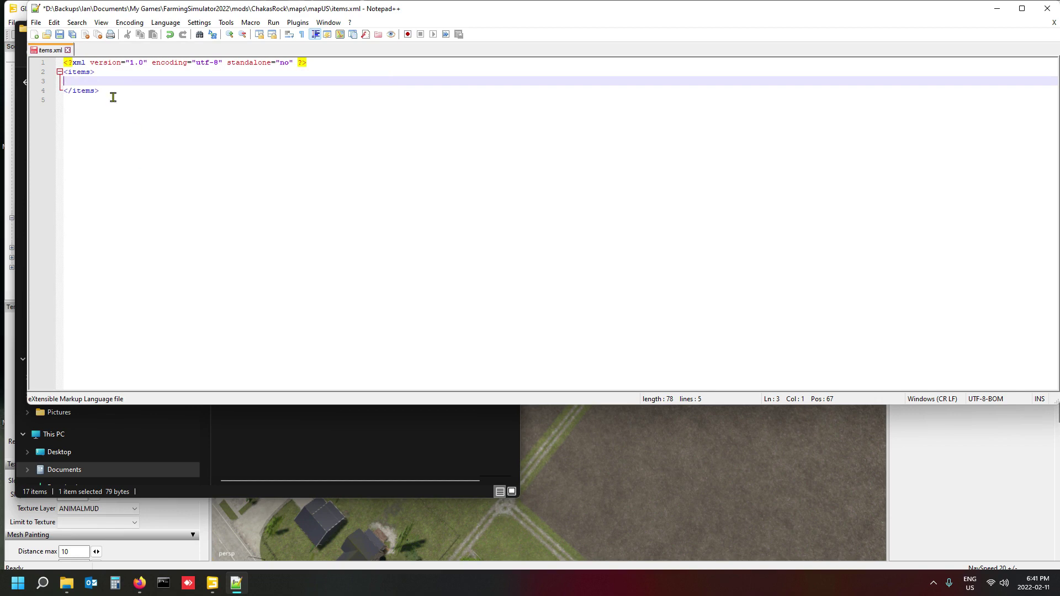
Step: Switch to File Explorer and go to the savegame1 folder inside FarmingSimulator2022
{"action": "mouse_move", "coordinate": [67, 583]}
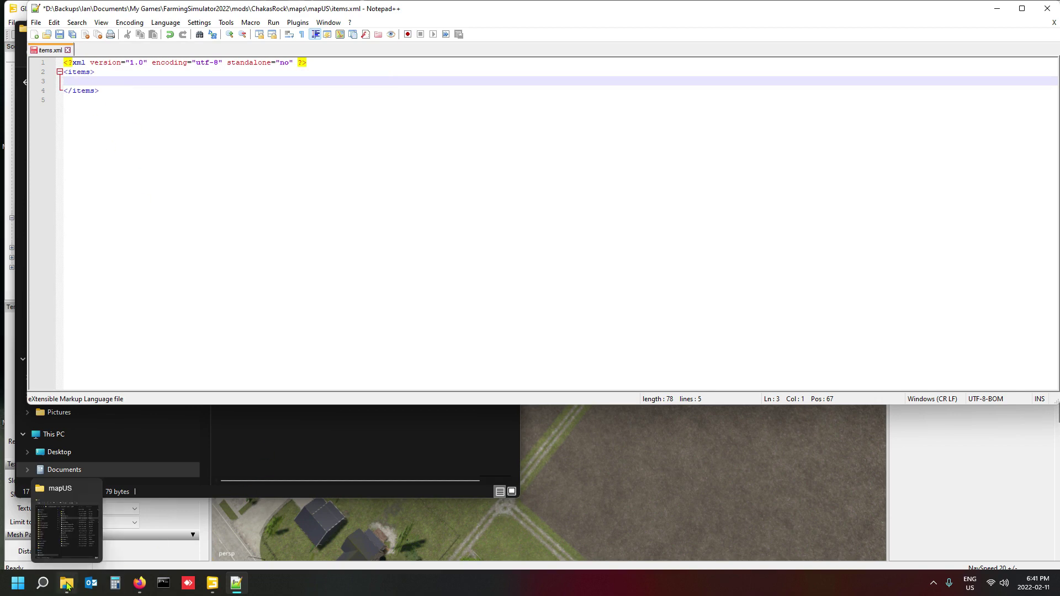
{"action": "left_click", "coordinate": [71, 497]}
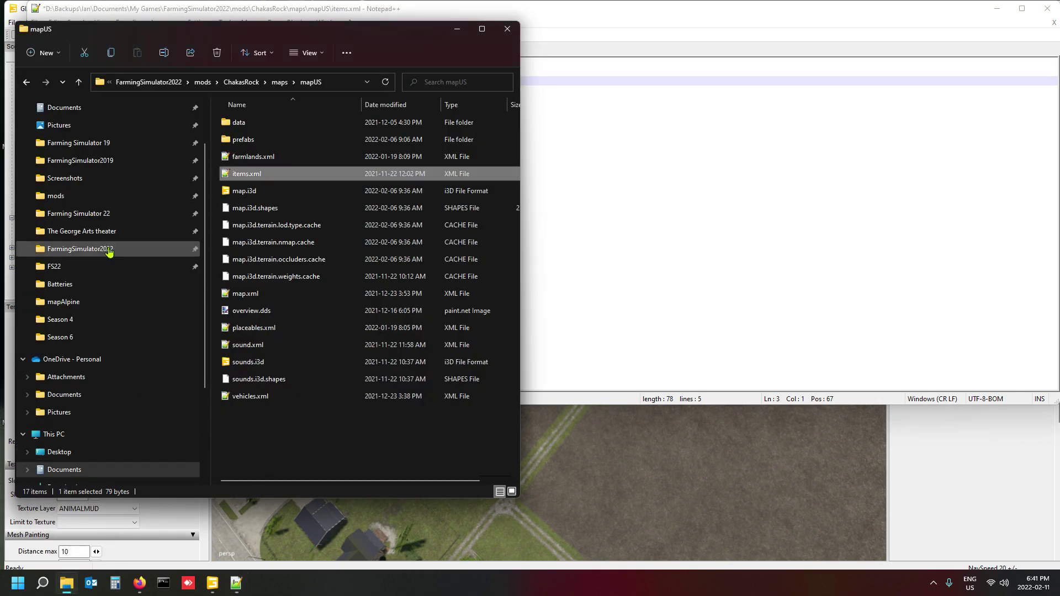
{"action": "scroll", "coordinate": [105, 268], "scroll_direction": "up", "scroll_amount": 2}
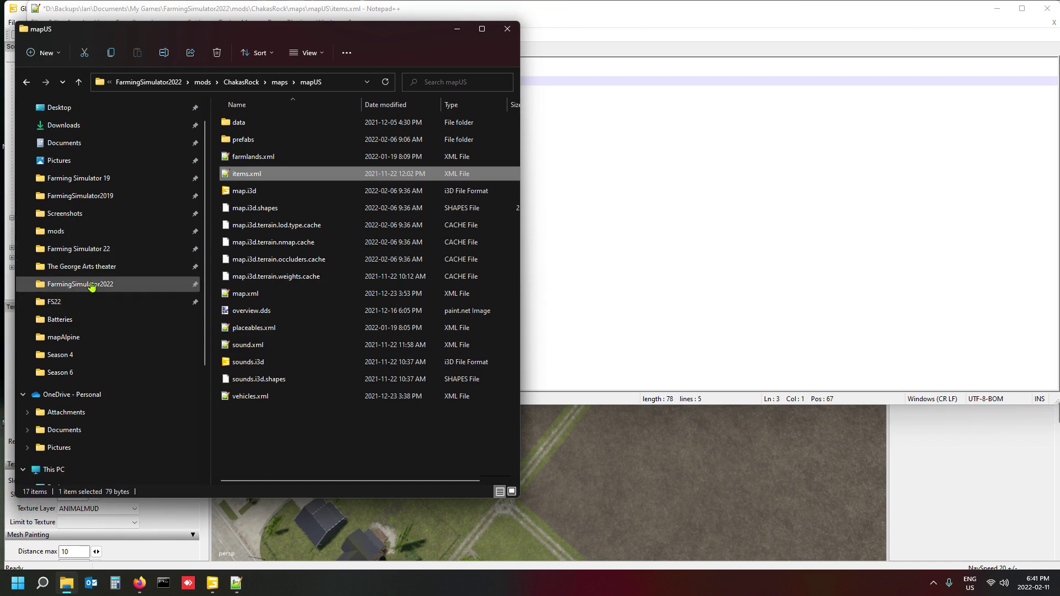
{"action": "left_click", "coordinate": [91, 285]}
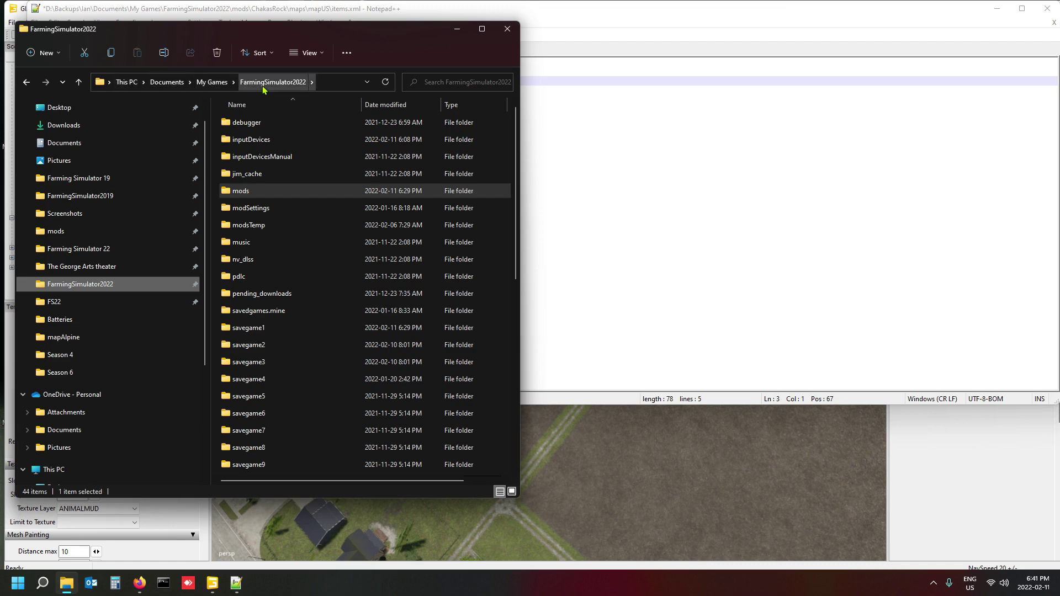
{"action": "left_click", "coordinate": [256, 331]}
{"action": "double_click", "coordinate": [256, 331]}
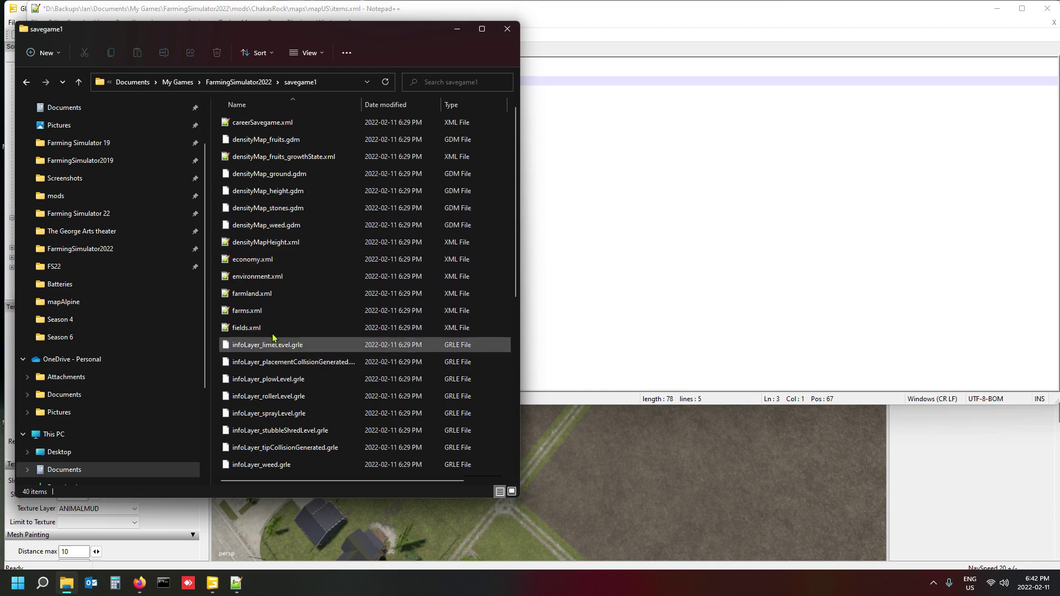
Step: Open savegame1's items.xml to check what item entries it holds, and close it again
{"action": "scroll", "coordinate": [265, 326], "scroll_direction": "down", "scroll_amount": 2}
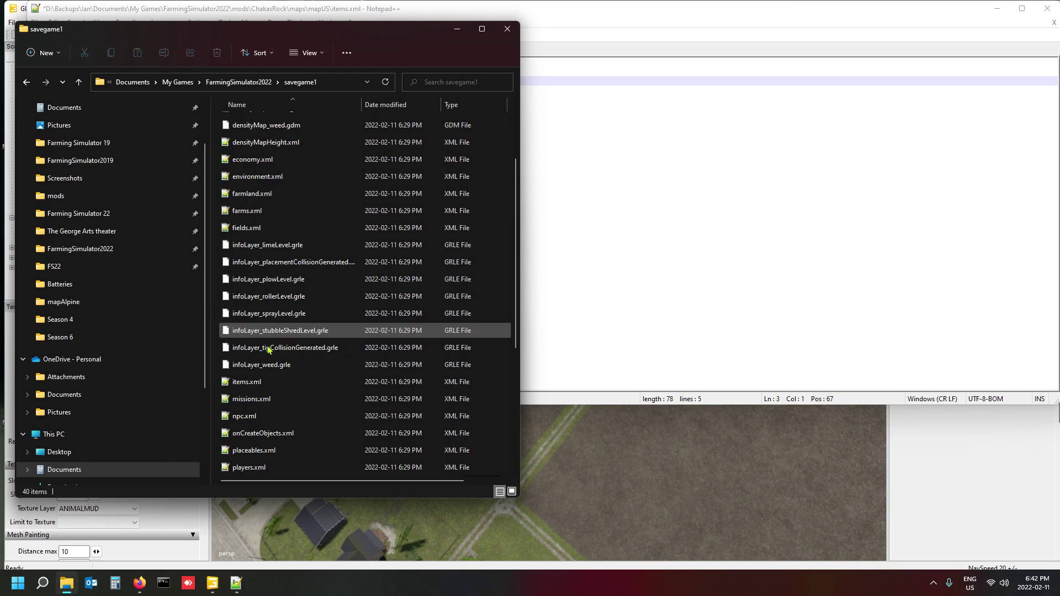
{"action": "double_click", "coordinate": [277, 381]}
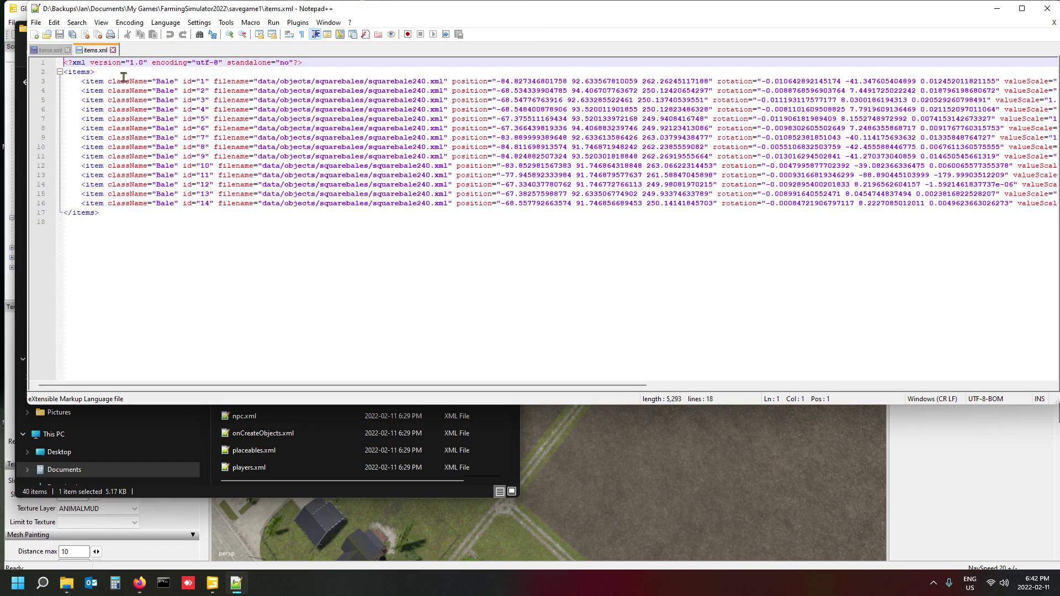
{"action": "left_click", "coordinate": [113, 50]}
{"action": "key", "text": "ctrl+z"}
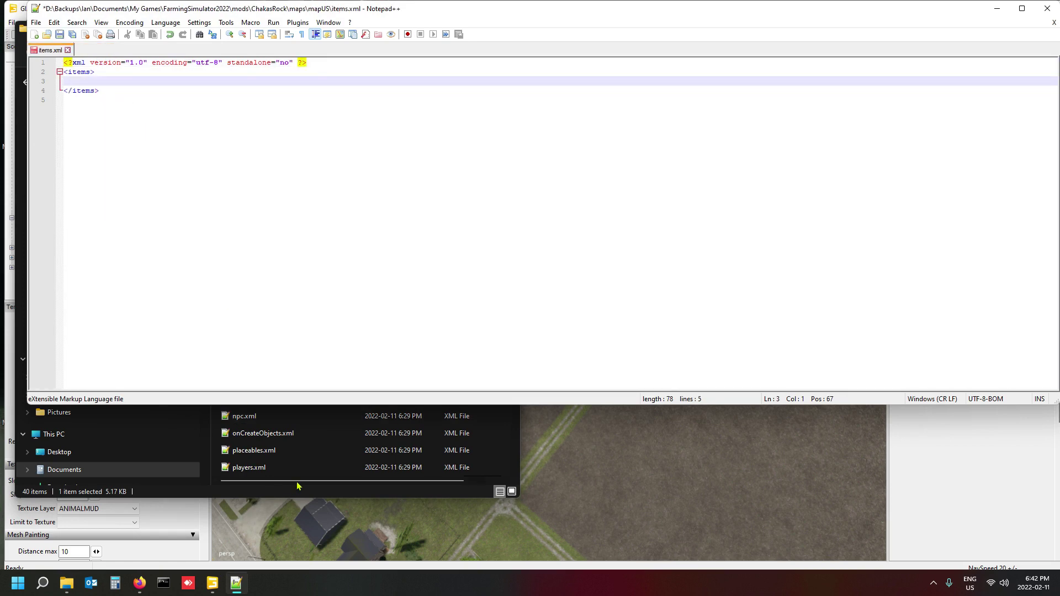
Step: Open savegame1's placeables.xml and search for "bale" until reaching the FS22_Bale_Storage_modland placeable entry
{"action": "double_click", "coordinate": [262, 452]}
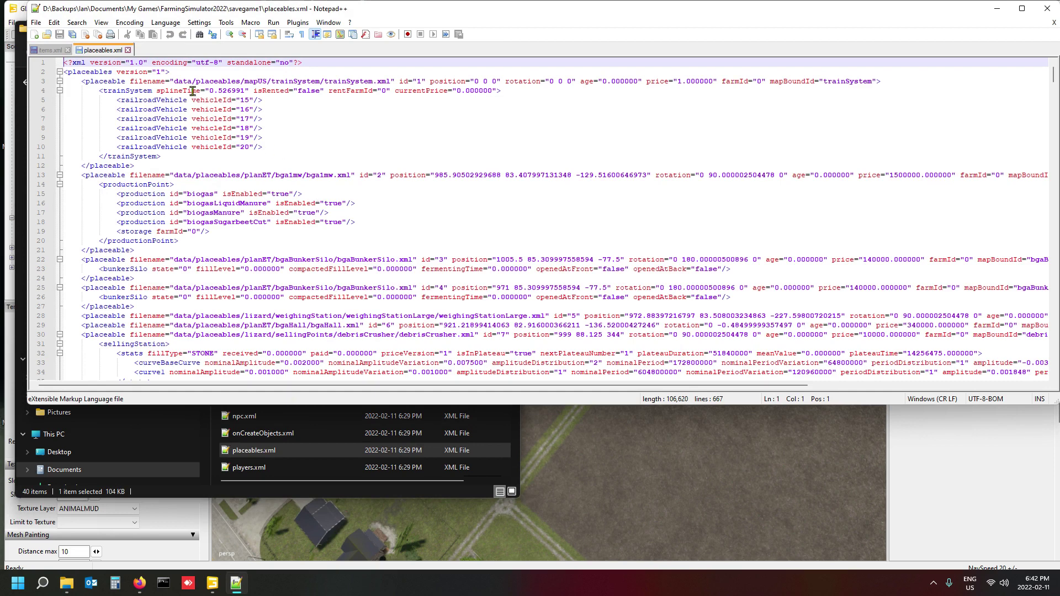
{"action": "left_click", "coordinate": [152, 72]}
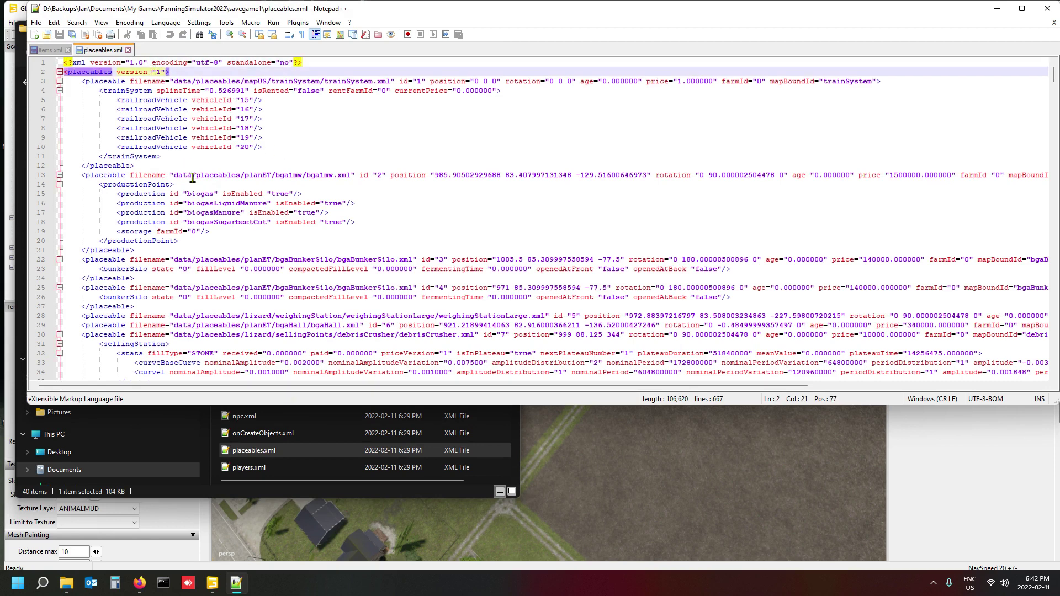
{"action": "key", "text": "ctrl+f"}
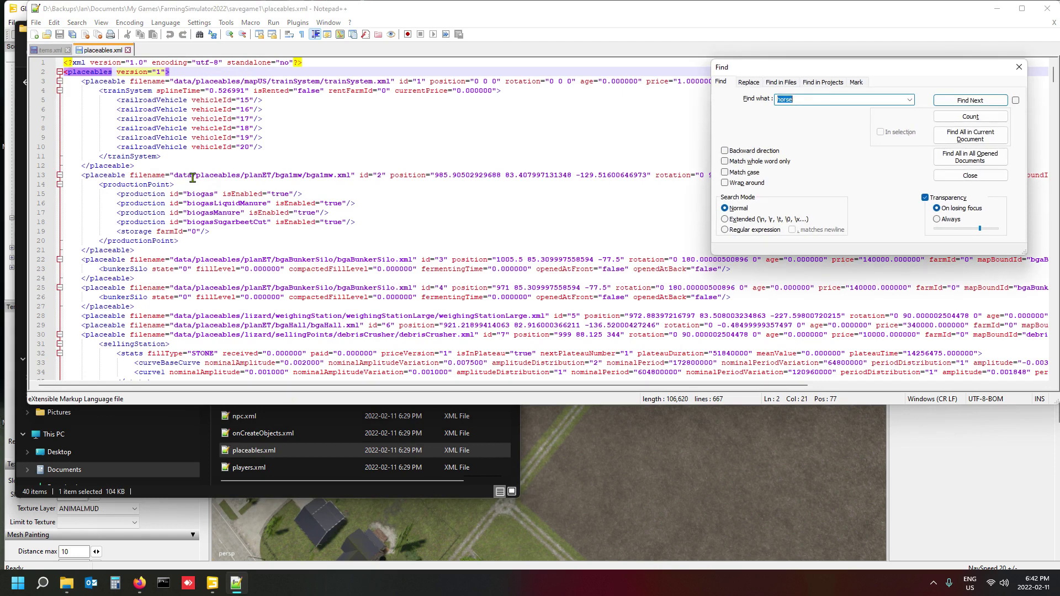
{"action": "type", "text": "bale"}
{"action": "left_click", "coordinate": [970, 100]}
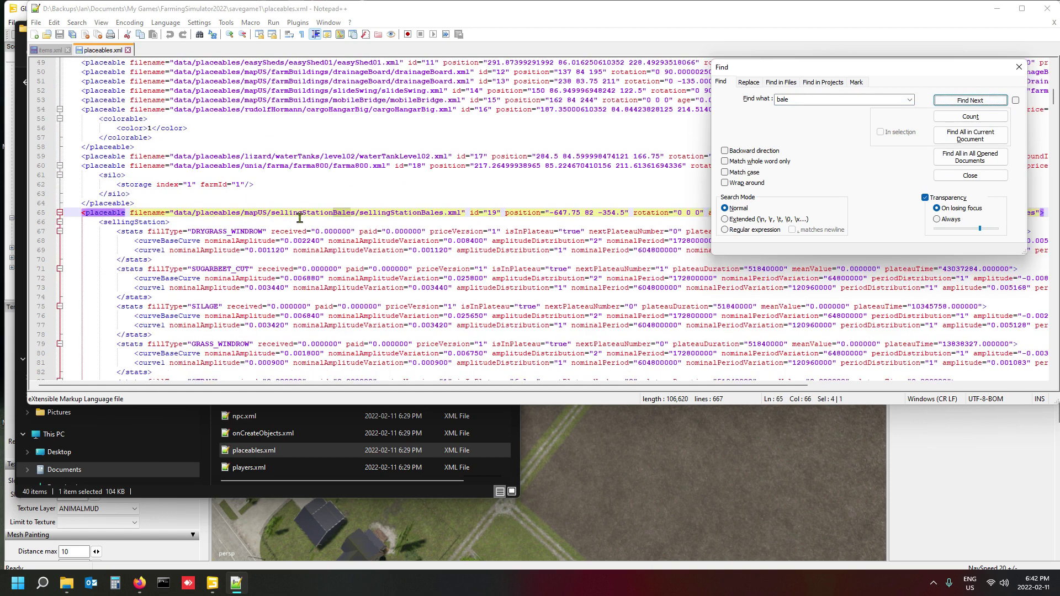
{"action": "left_click", "coordinate": [989, 105]}
{"action": "left_click", "coordinate": [989, 105]}
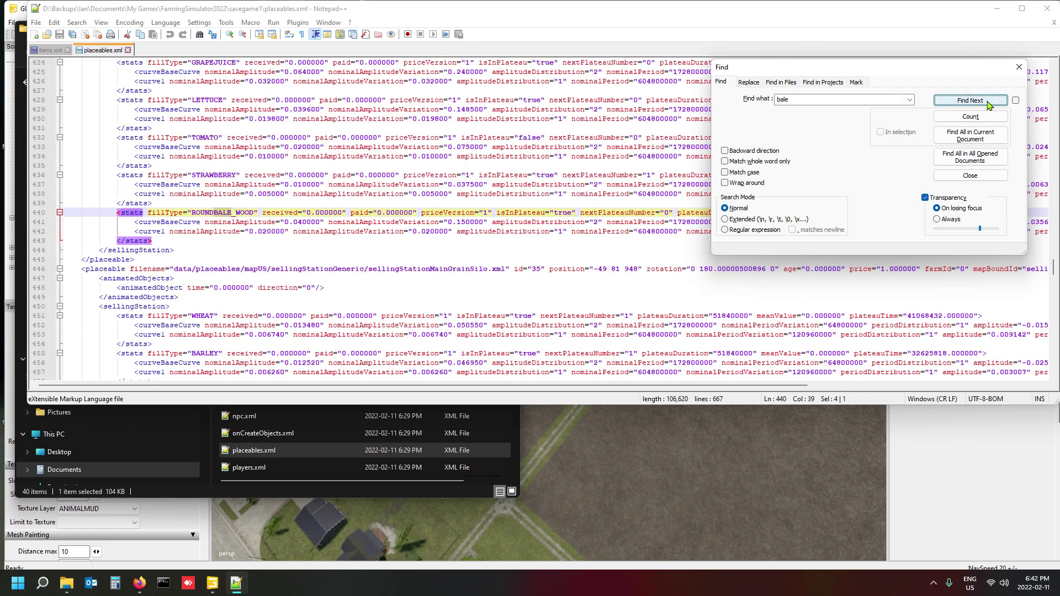
{"action": "left_click", "coordinate": [989, 105]}
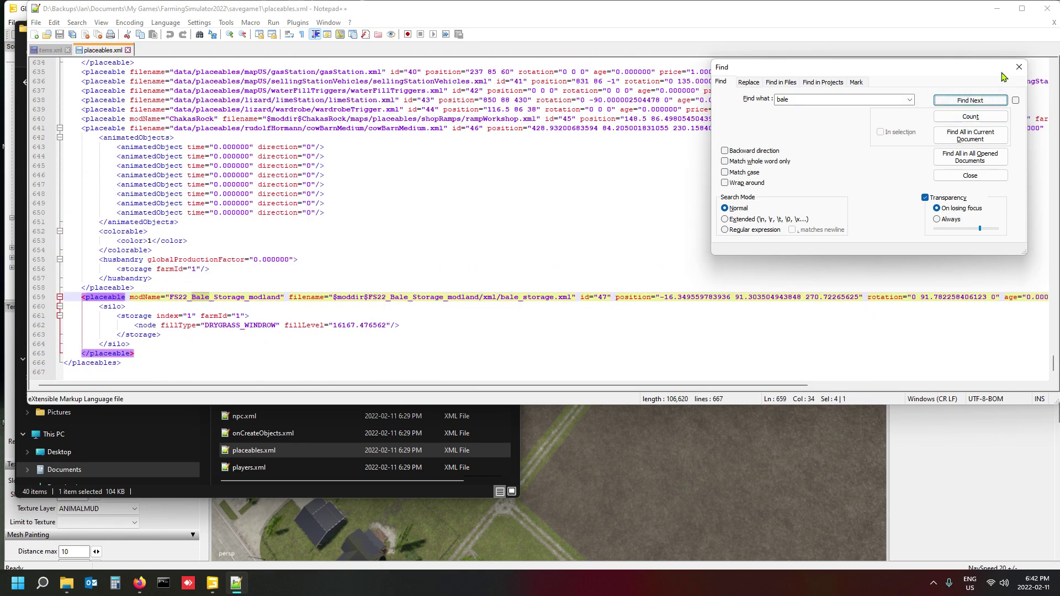
{"action": "left_click", "coordinate": [1018, 67]}
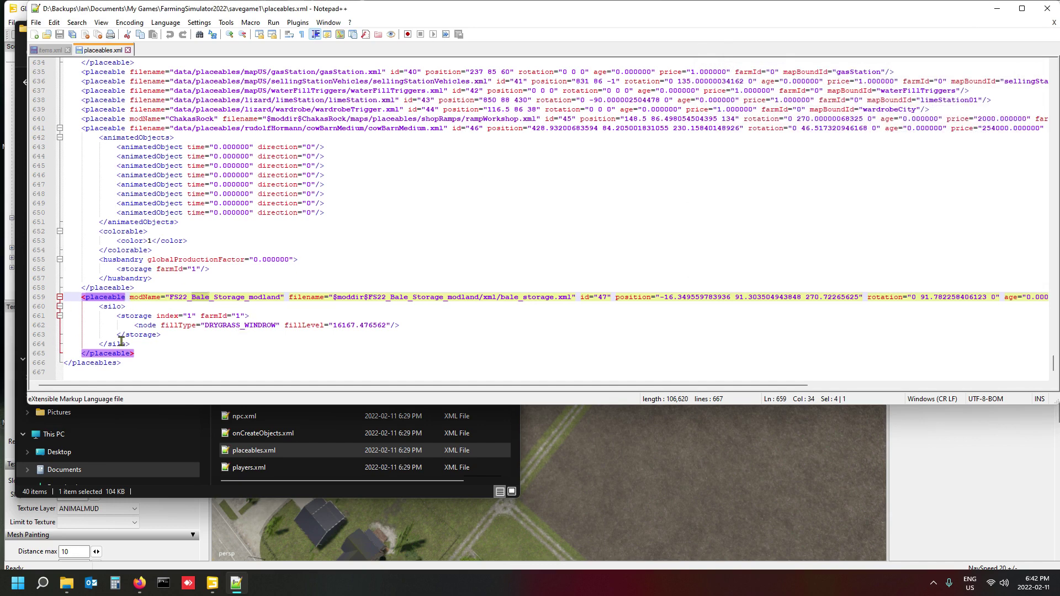
{"action": "left_click", "coordinate": [199, 363]}
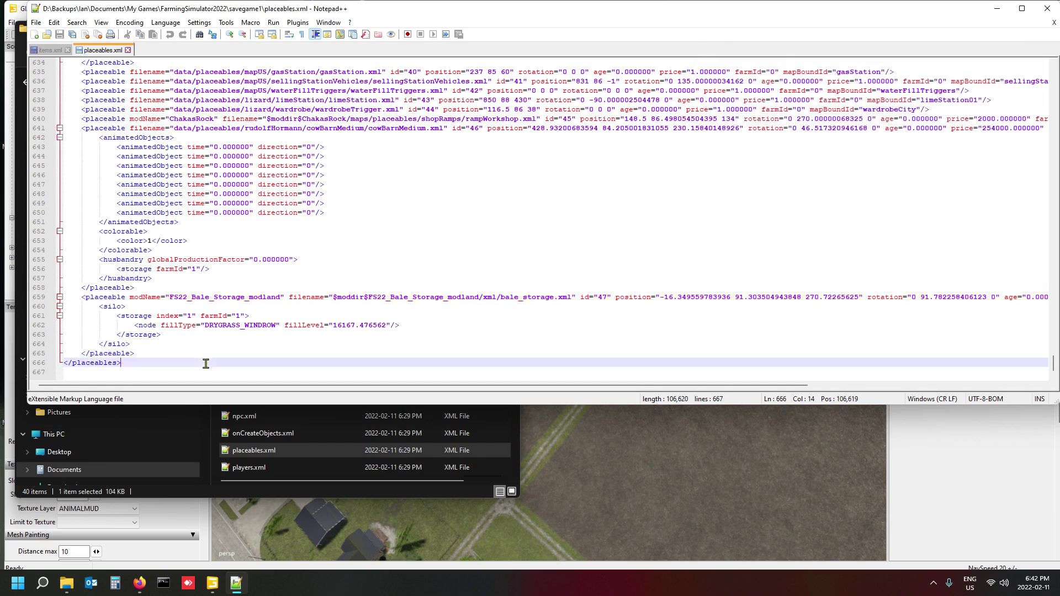
{"action": "left_click", "coordinate": [95, 298]}
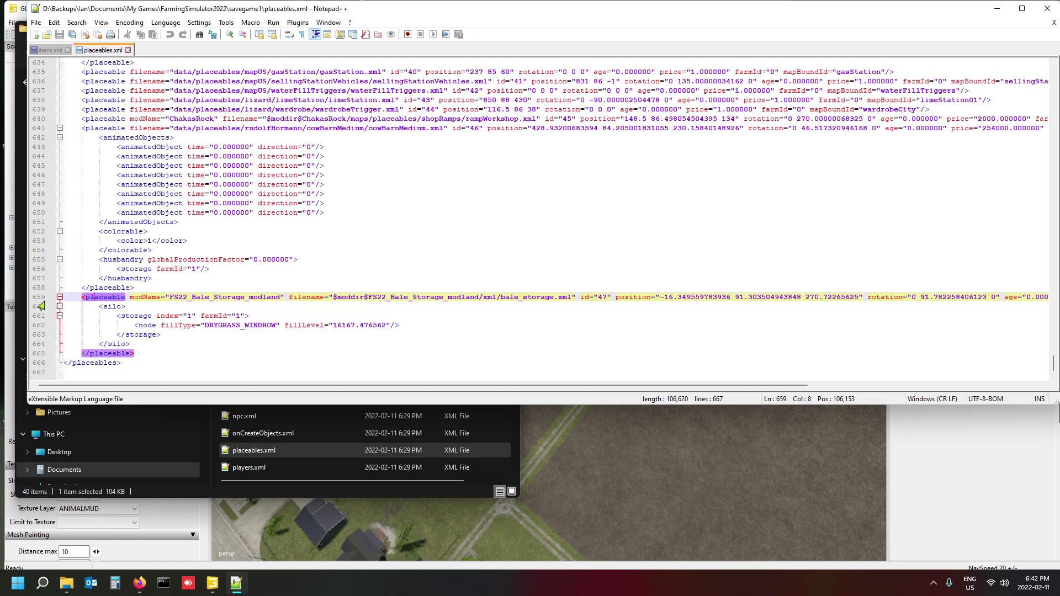
Step: Close the map's items.xml without saving its changes
{"action": "left_click", "coordinate": [61, 51]}
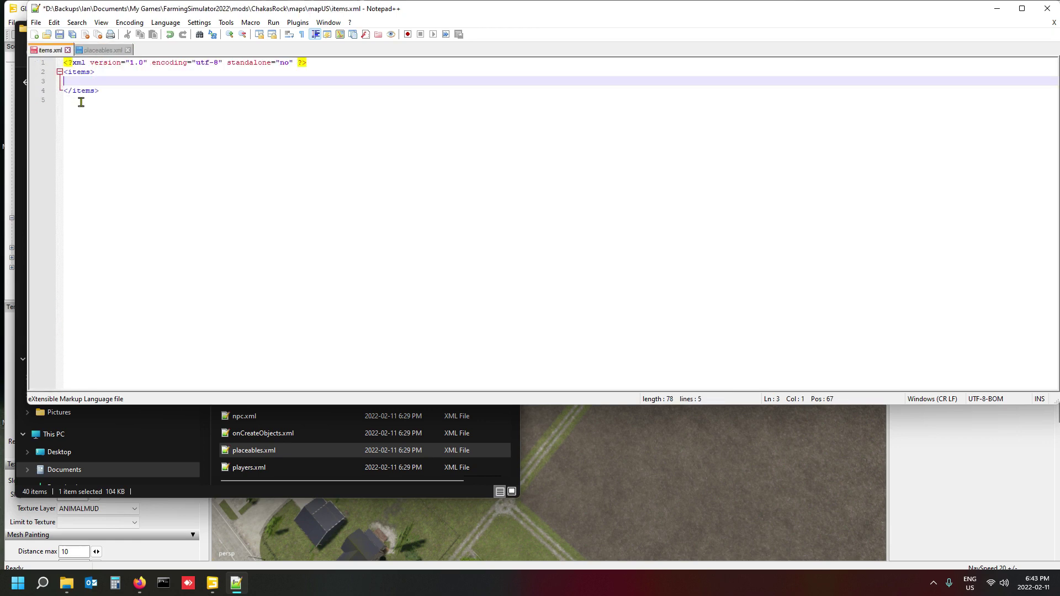
{"action": "left_click", "coordinate": [68, 50]}
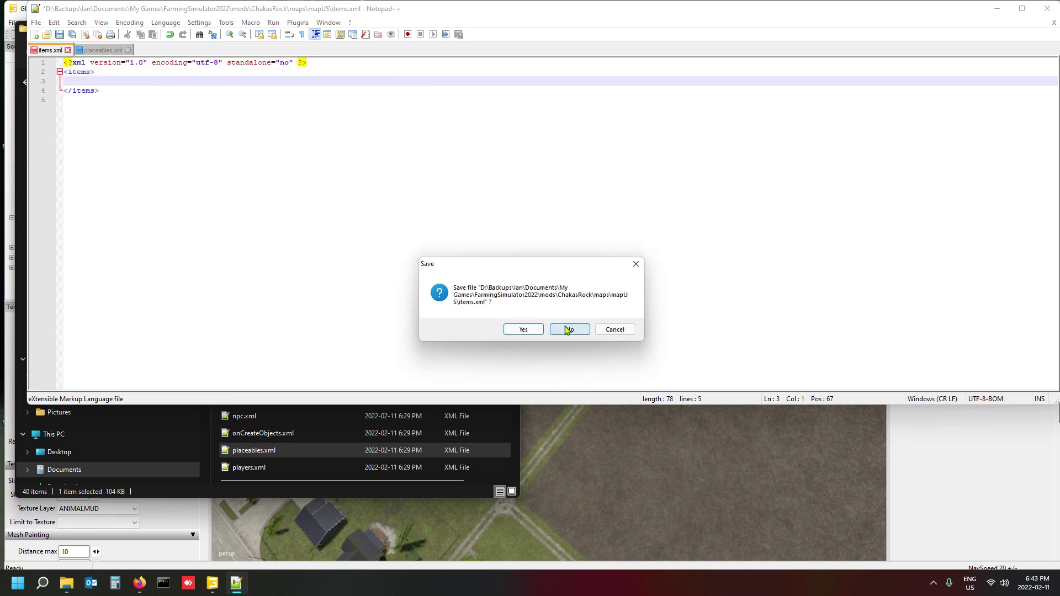
{"action": "left_click", "coordinate": [561, 327]}
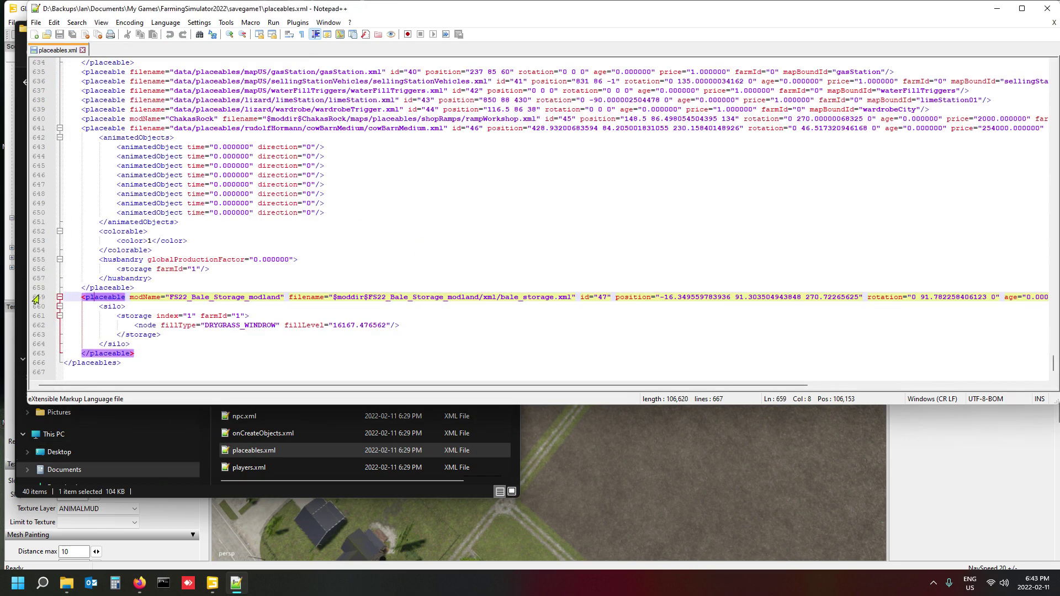
Step: Copy the complete FS22_Bale_Storage_modland placeable block and open placeables.xml from ChakasRock's maps/mapUS folder
{"action": "left_click_drag", "start_coordinate": [35, 300], "coordinate": [31, 359]}
{"action": "key", "text": "ctrl+c"}
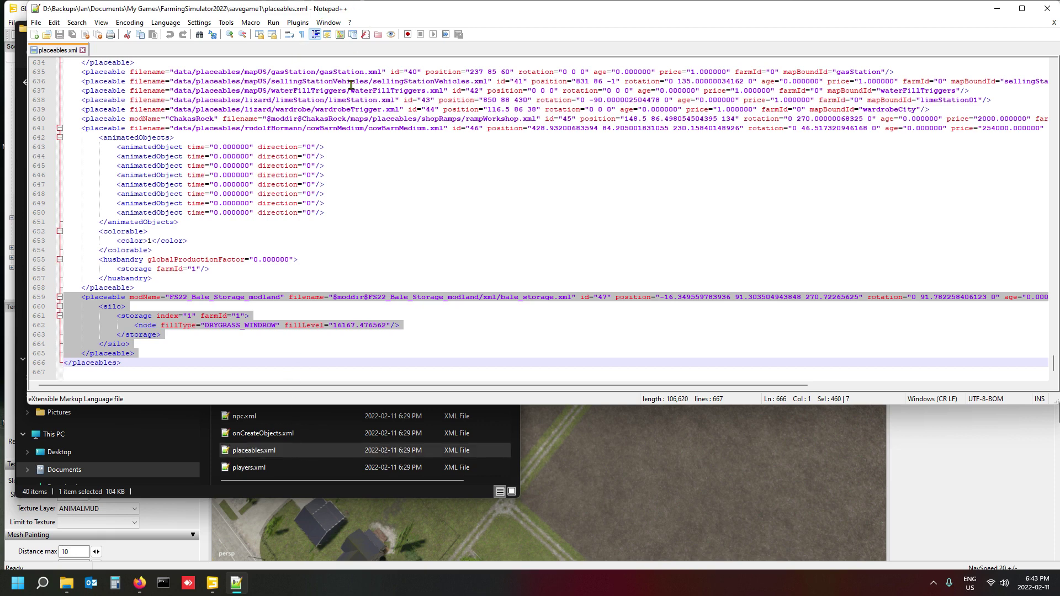
{"action": "left_click", "coordinate": [308, 447]}
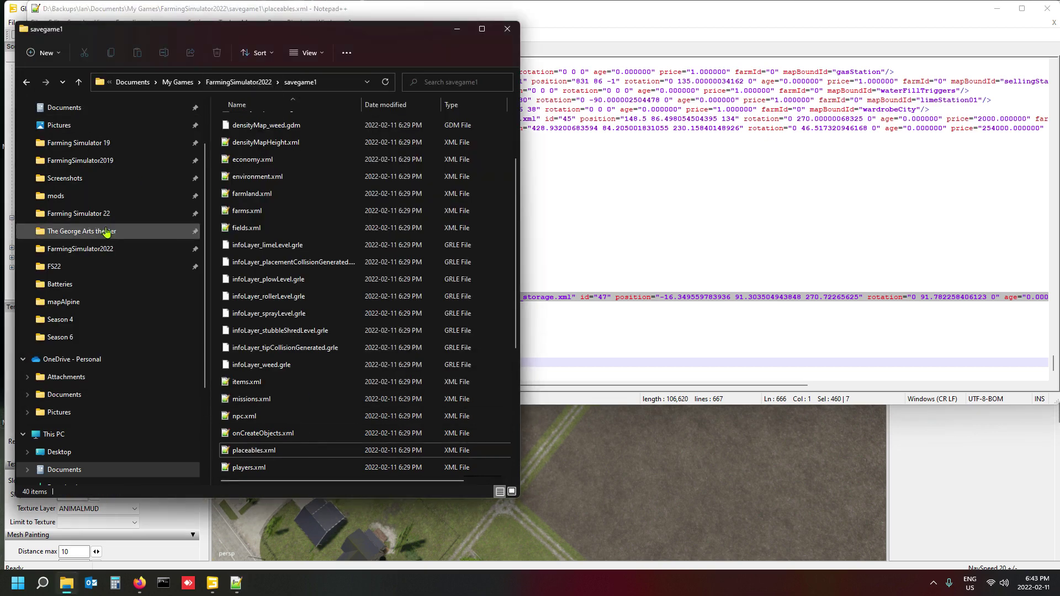
{"action": "left_click", "coordinate": [137, 196]}
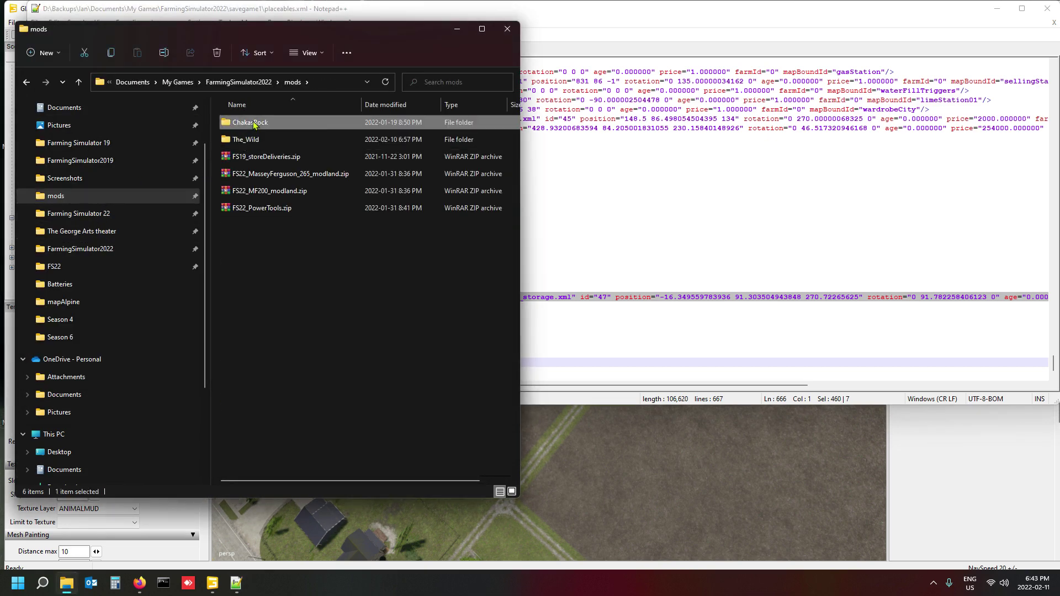
{"action": "double_click", "coordinate": [254, 124]}
{"action": "double_click", "coordinate": [253, 151]}
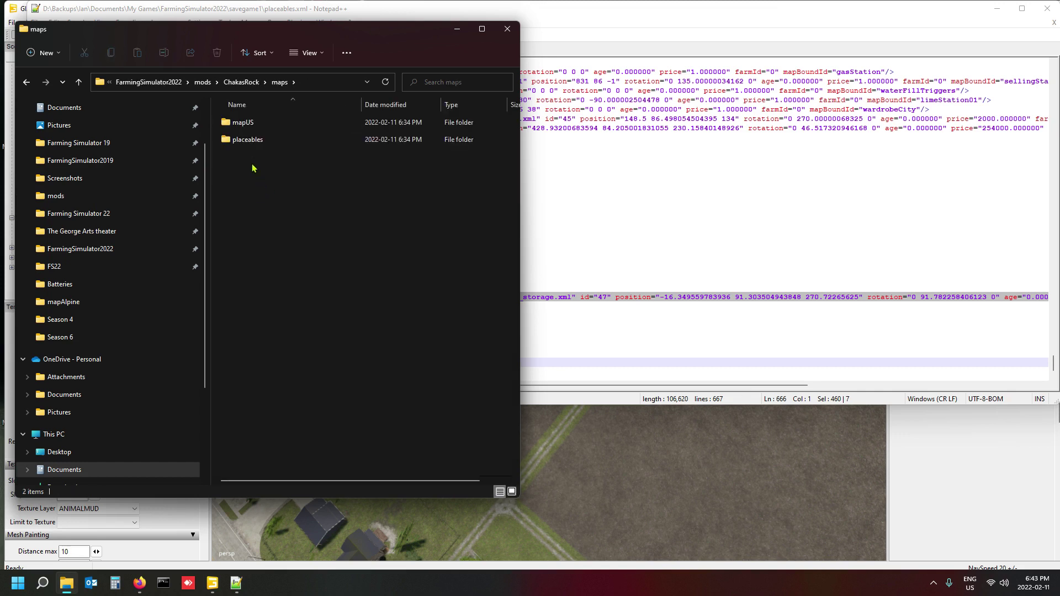
{"action": "double_click", "coordinate": [253, 123]}
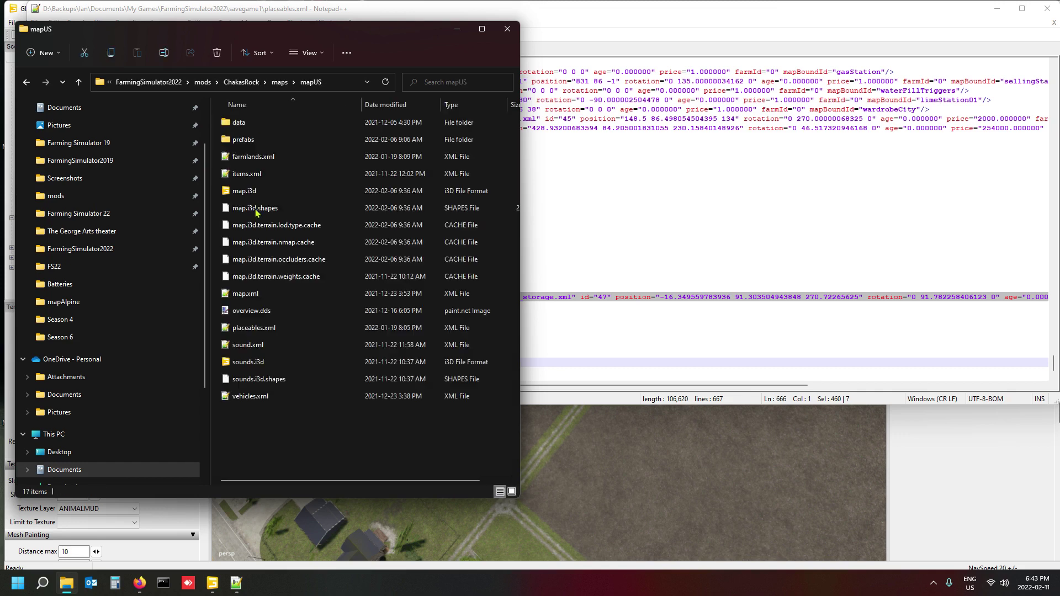
{"action": "double_click", "coordinate": [254, 327]}
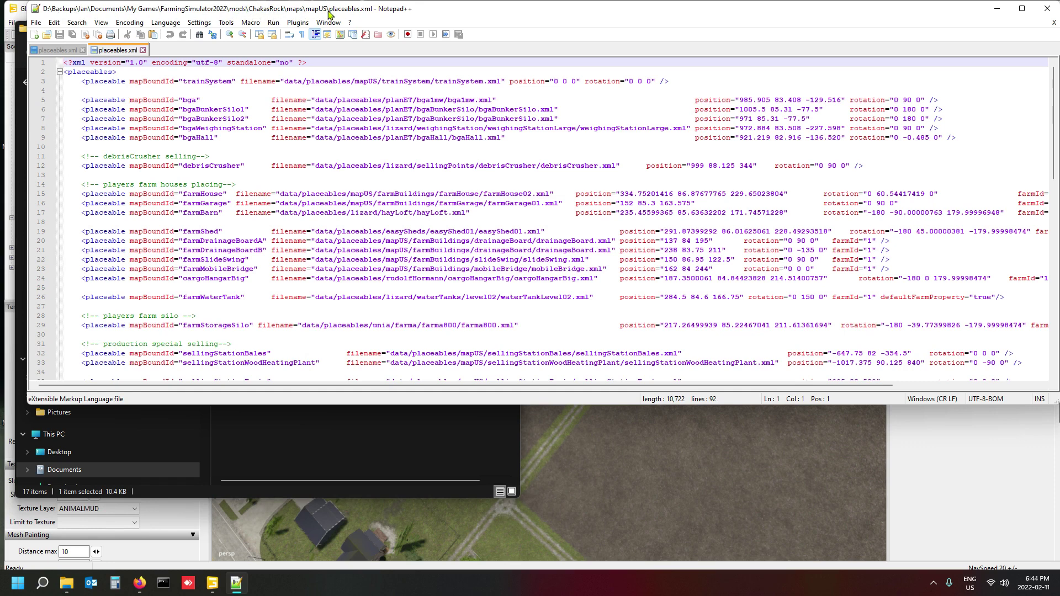
Step: Paste the copied FS22_Bale_Storage_modland block on a new line after the cowBarnMedium placeable's closing tag, near the file's end
{"action": "scroll", "coordinate": [258, 215], "scroll_direction": "down", "scroll_amount": 18}
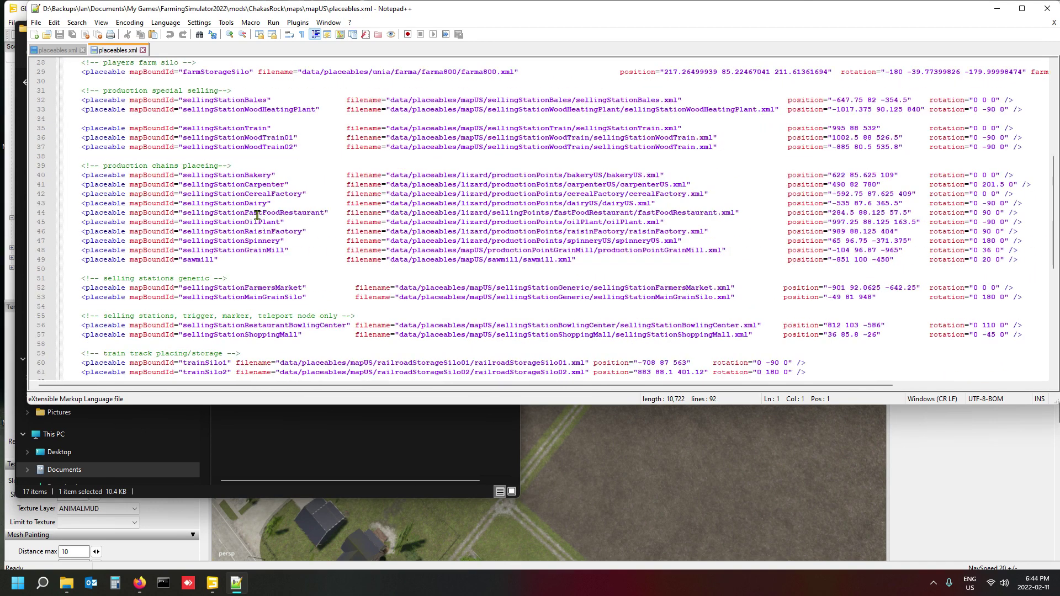
{"action": "scroll", "coordinate": [448, 262], "scroll_direction": "down", "scroll_amount": 2}
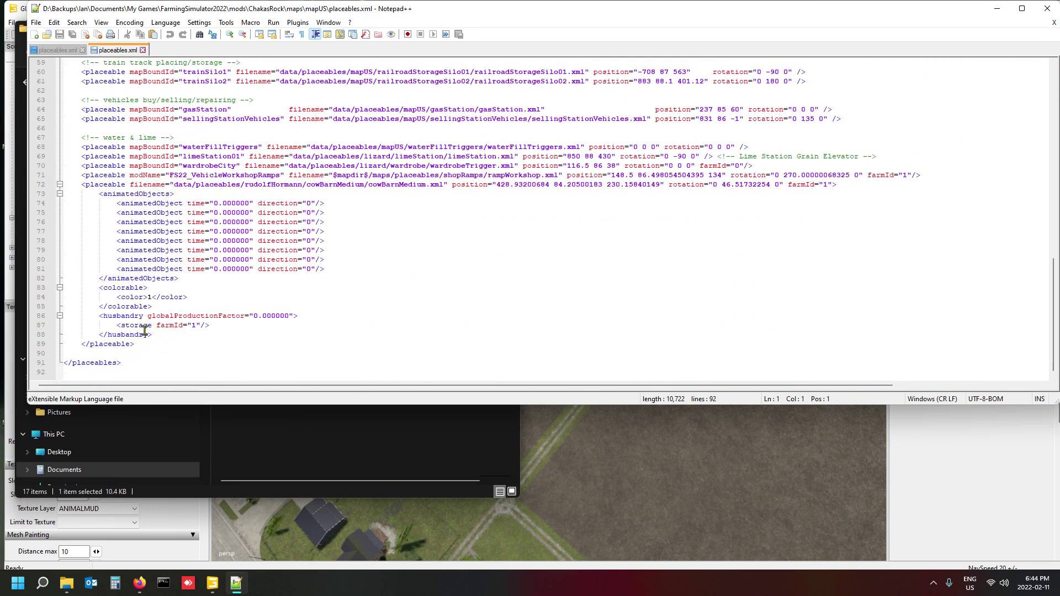
{"action": "left_click", "coordinate": [160, 343]}
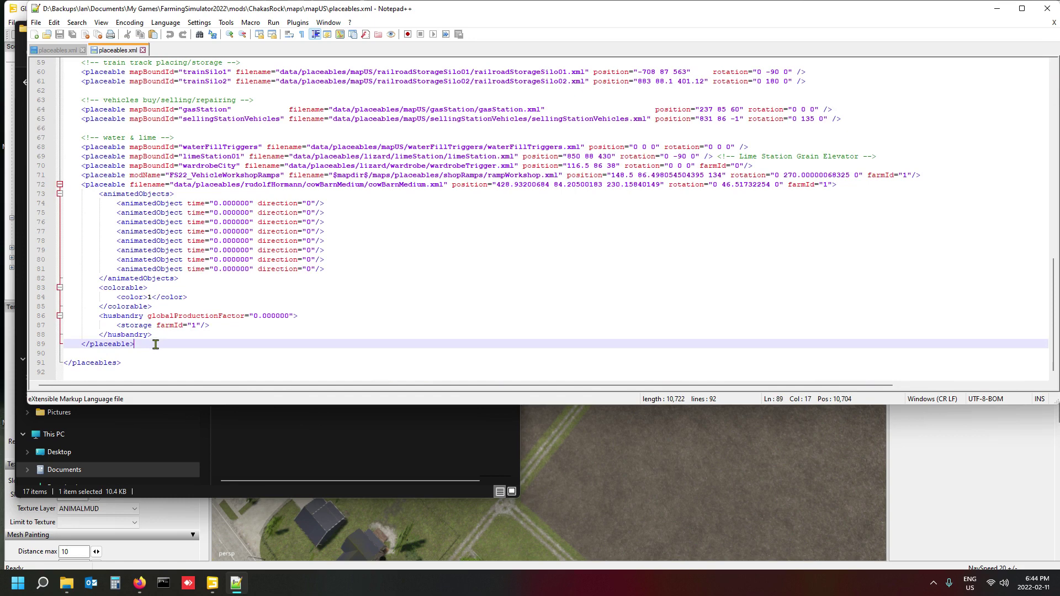
{"action": "key", "text": "Return"}
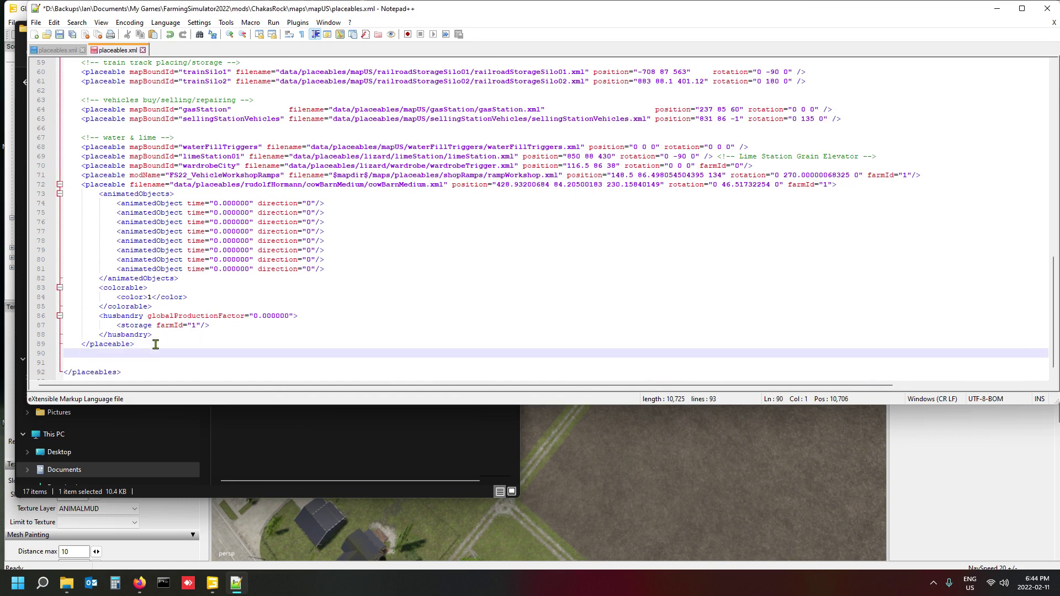
{"action": "key", "text": "ctrl+v"}
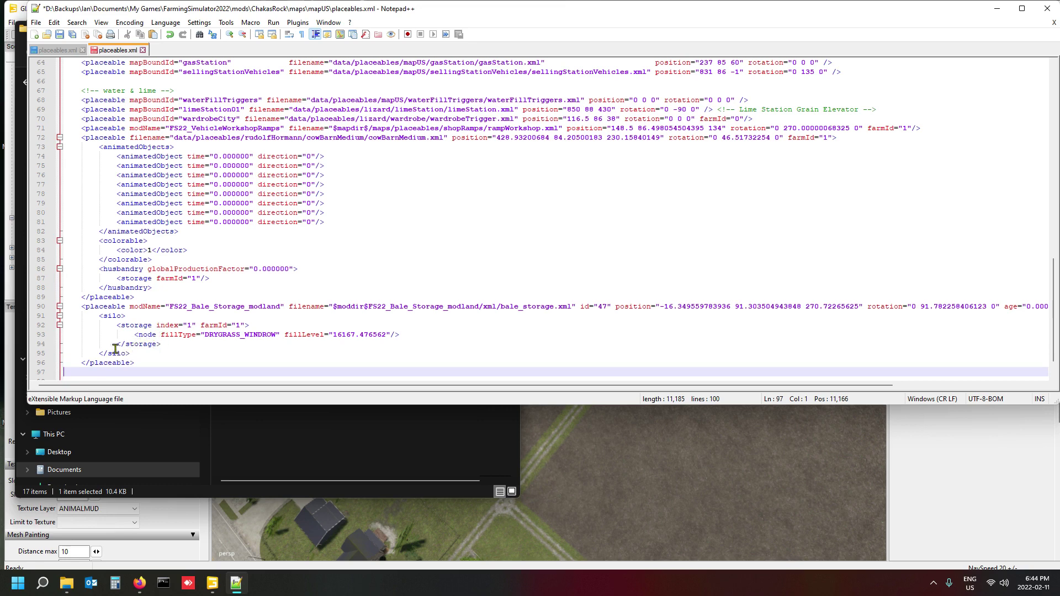
Step: Delete the id attribute from the pasted FS22_Bale_Storage_modland placeable's opening tag
{"action": "left_click", "coordinate": [112, 307]}
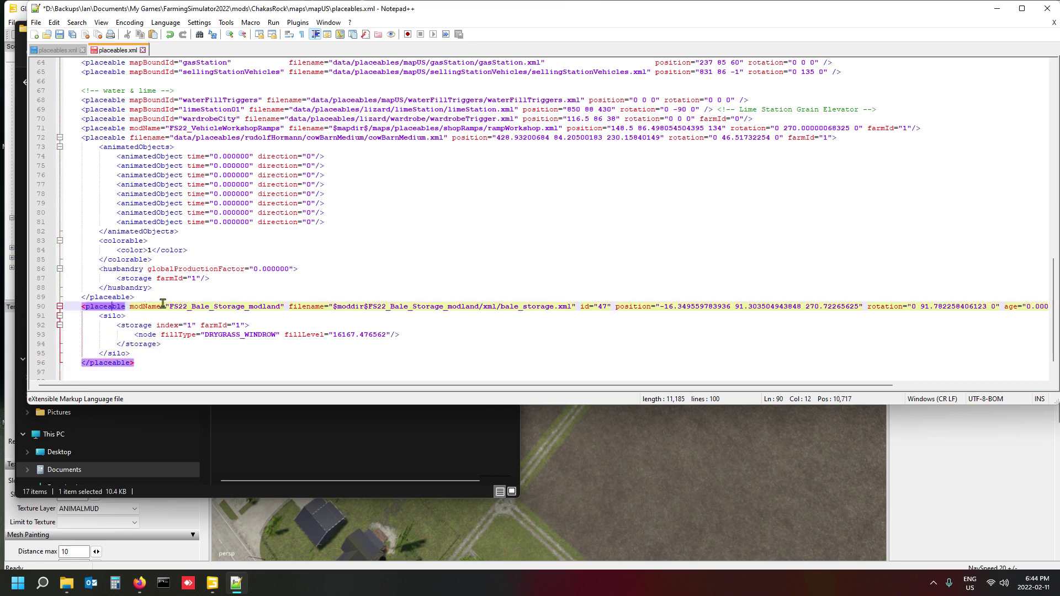
{"action": "left_click", "coordinate": [579, 307]}
{"action": "key", "text": "Delete"}
{"action": "key", "text": "Delete"}
{"action": "key", "text": "Delete"}
{"action": "key", "text": "Delete"}
{"action": "key", "text": "Delete"}
{"action": "key", "text": "Delete"}
{"action": "key", "text": "Delete"}
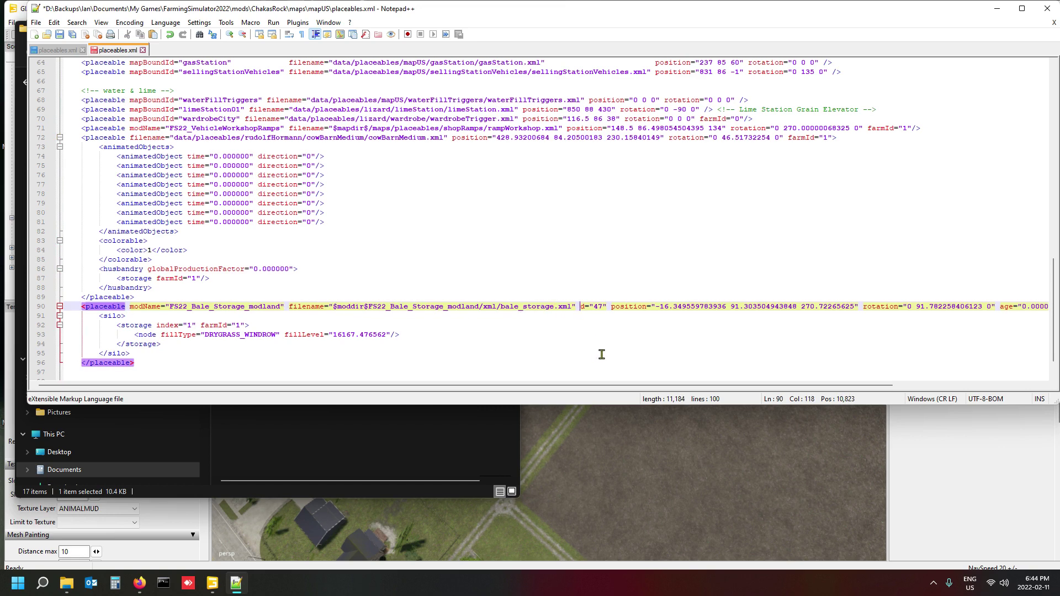
{"action": "key", "text": "Delete"}
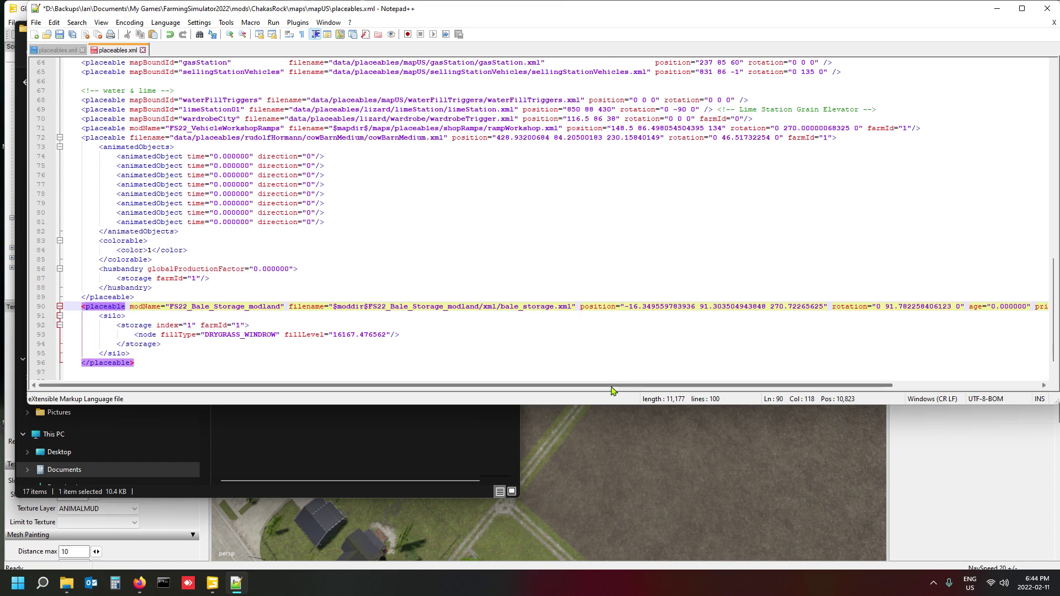
Step: Remove the age and price attributes from the FS22_Bale_Storage_modland entry, leaving a single space before farmId
{"action": "left_click_drag", "start_coordinate": [611, 390], "coordinate": [787, 386]}
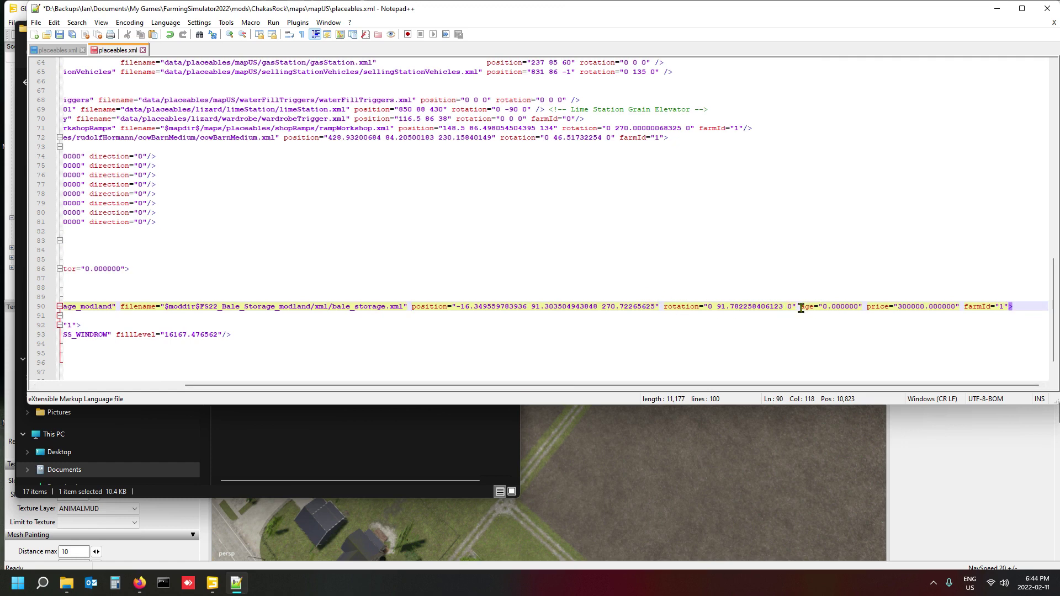
{"action": "left_click_drag", "start_coordinate": [800, 307], "coordinate": [984, 307]}
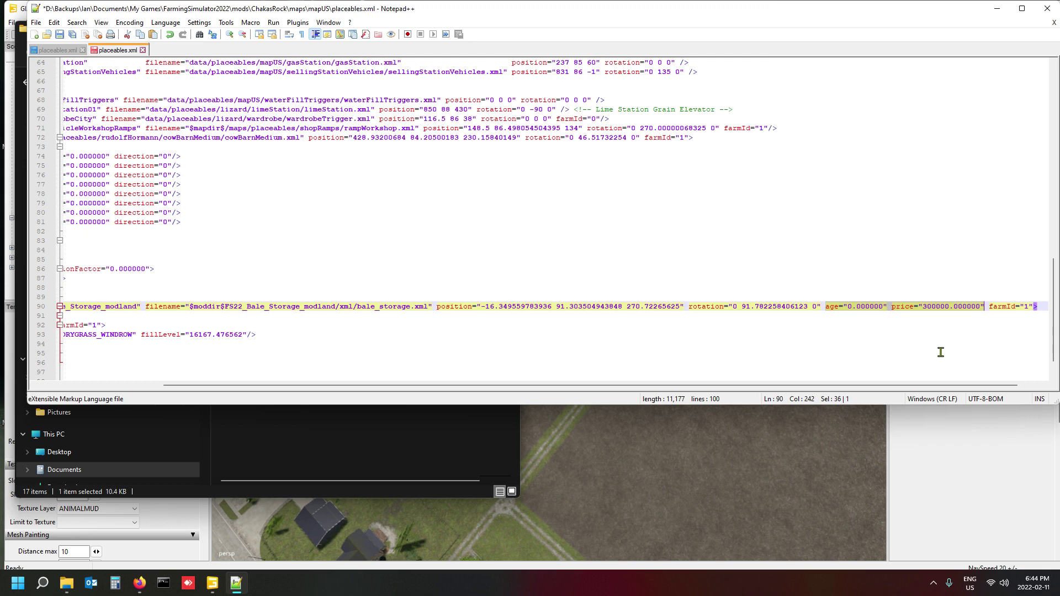
{"action": "key", "text": "Delete"}
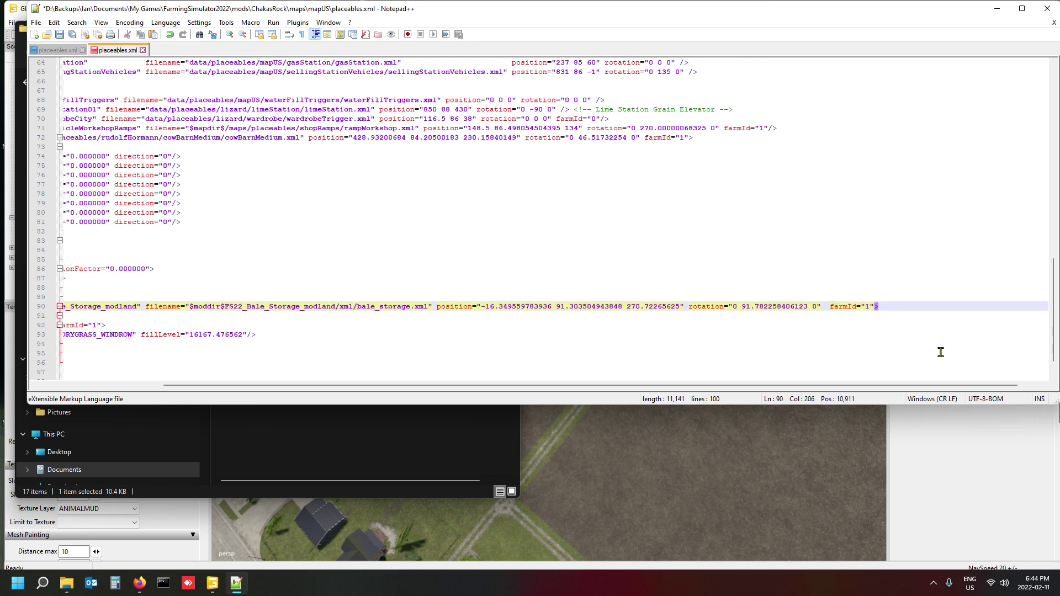
{"action": "key", "text": "Delete"}
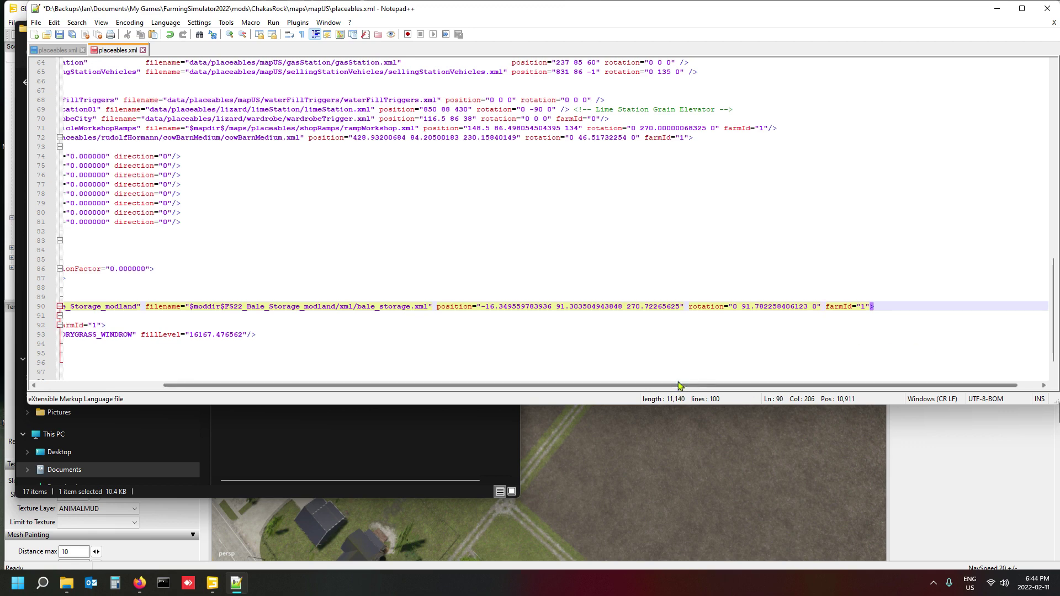
{"action": "left_click_drag", "start_coordinate": [678, 390], "coordinate": [533, 395]}
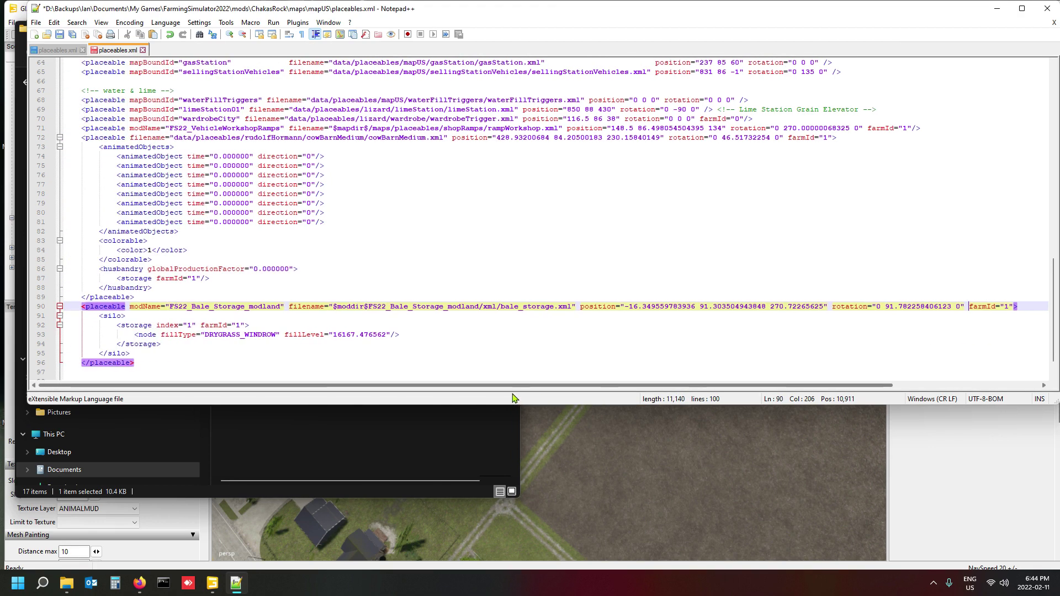
Step: Copy the defaultFarmProperty="true" attribute from the farmStorageSilo entry for insertion before farmId in the FS22_Bale_Storage_modland entry
{"action": "scroll", "coordinate": [496, 346], "scroll_direction": "up", "scroll_amount": 10}
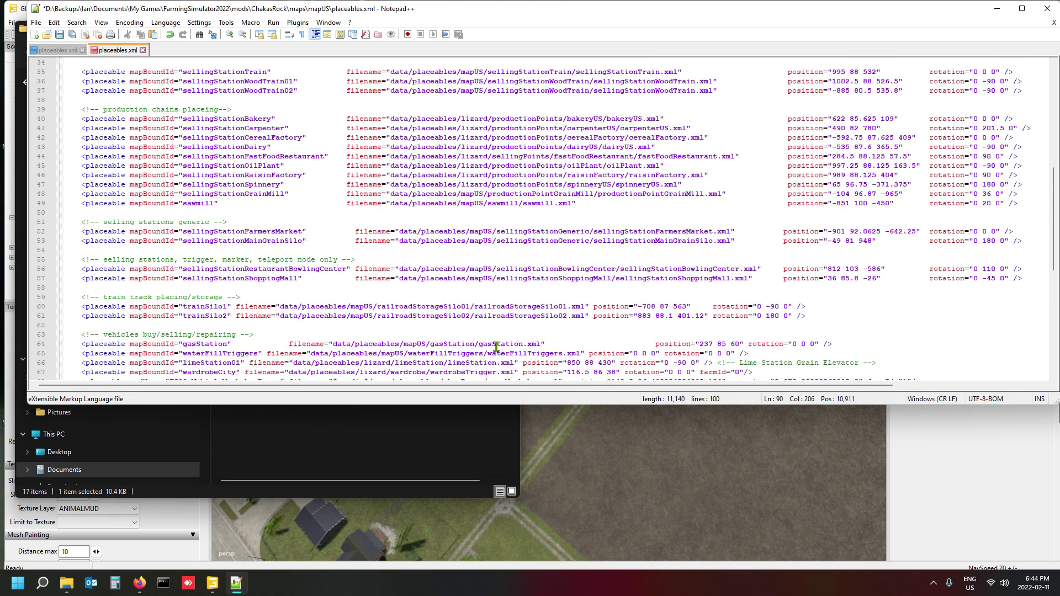
{"action": "scroll", "coordinate": [496, 346], "scroll_direction": "down", "scroll_amount": 8}
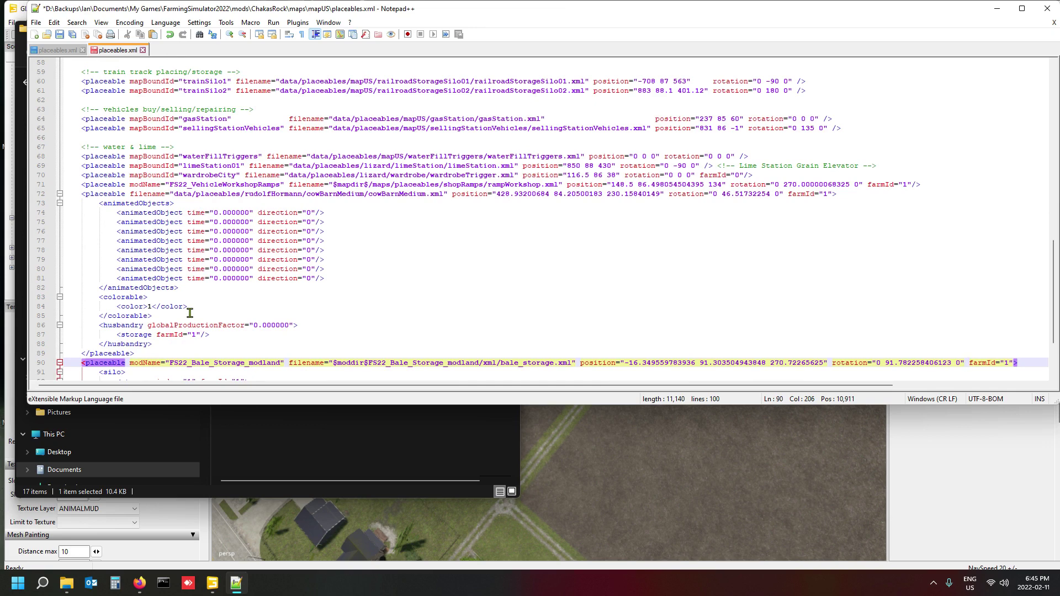
{"action": "scroll", "coordinate": [414, 329], "scroll_direction": "up", "scroll_amount": 2}
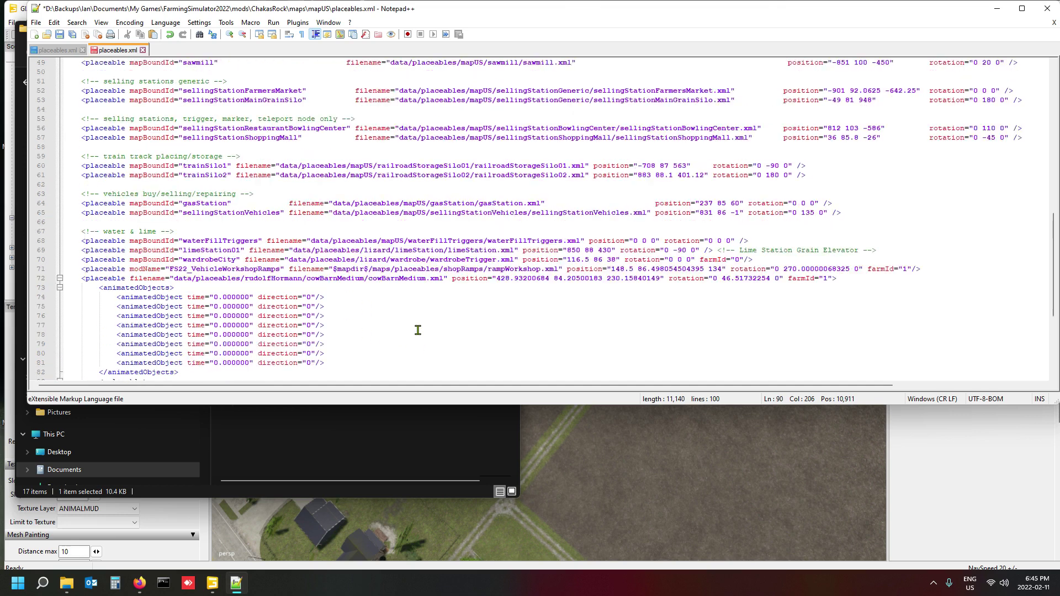
{"action": "scroll", "coordinate": [381, 323], "scroll_direction": "down", "scroll_amount": 2}
{"action": "scroll", "coordinate": [552, 312], "scroll_direction": "up", "scroll_amount": 6}
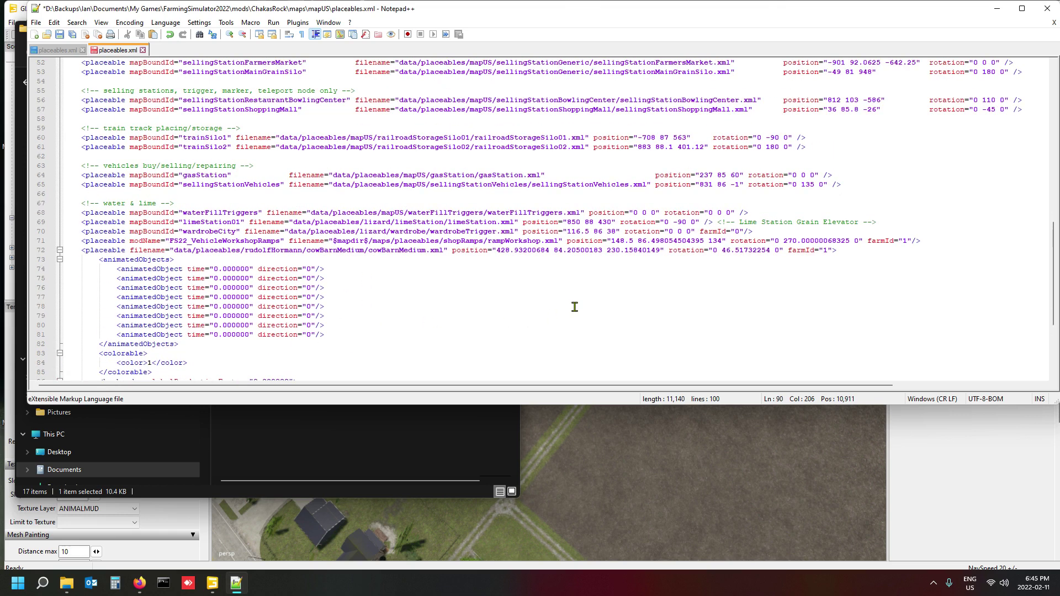
{"action": "scroll", "coordinate": [580, 305], "scroll_direction": "up", "scroll_amount": 4}
{"action": "left_click_drag", "start_coordinate": [654, 386], "coordinate": [812, 388]}
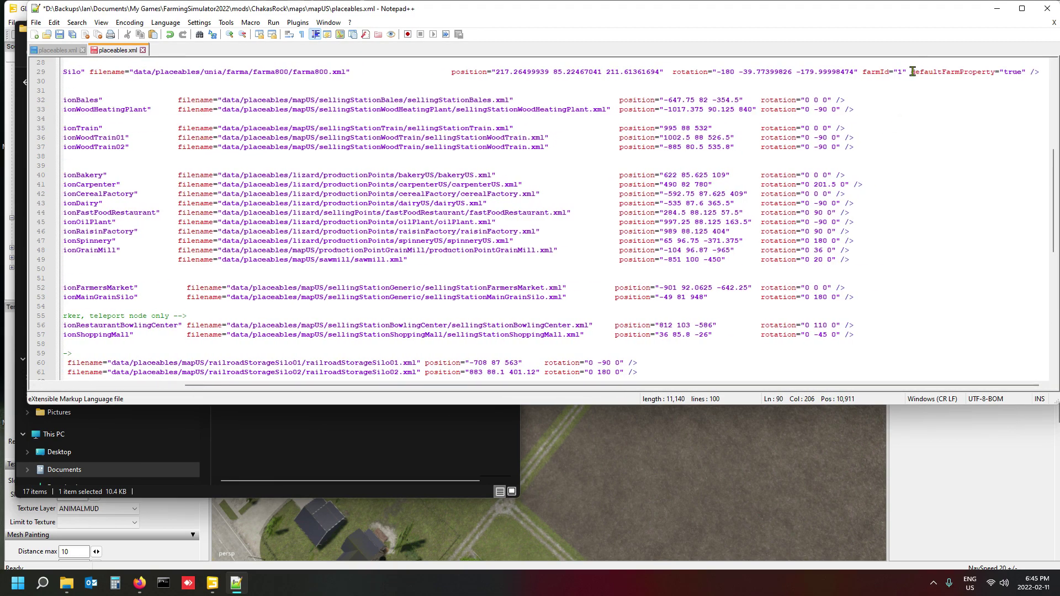
{"action": "left_click_drag", "start_coordinate": [911, 73], "coordinate": [1008, 71]}
{"action": "key", "text": "ctrl+c"}
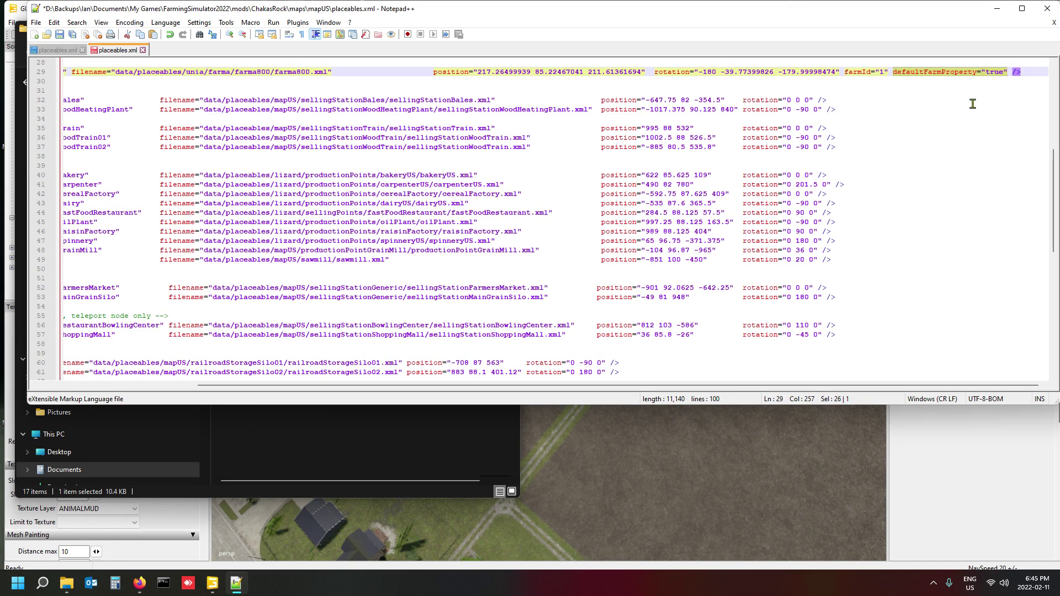
{"action": "scroll", "coordinate": [638, 201], "scroll_direction": "down", "scroll_amount": 13}
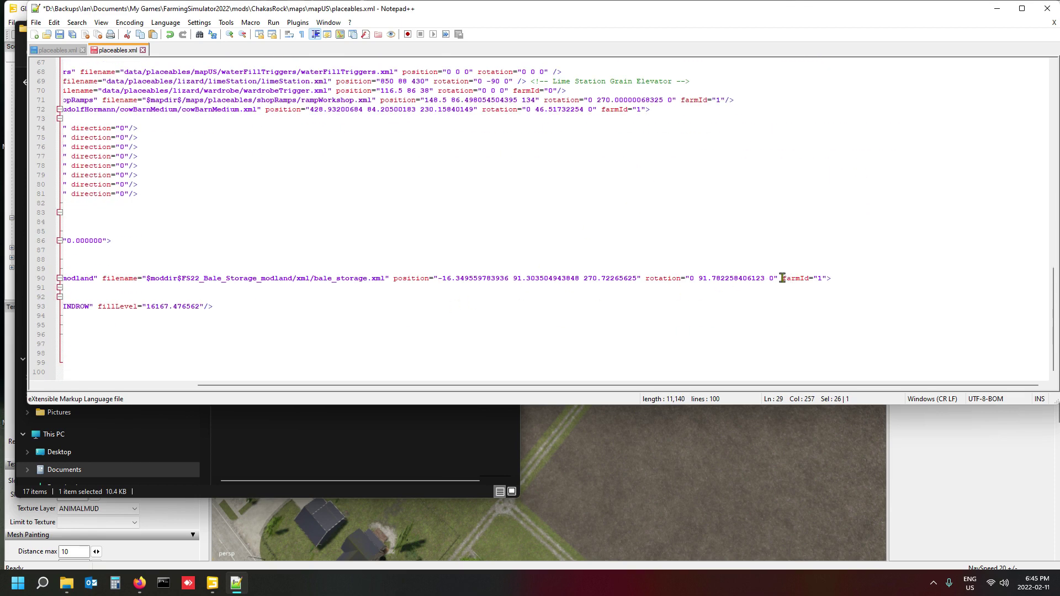
{"action": "left_click", "coordinate": [782, 278]}
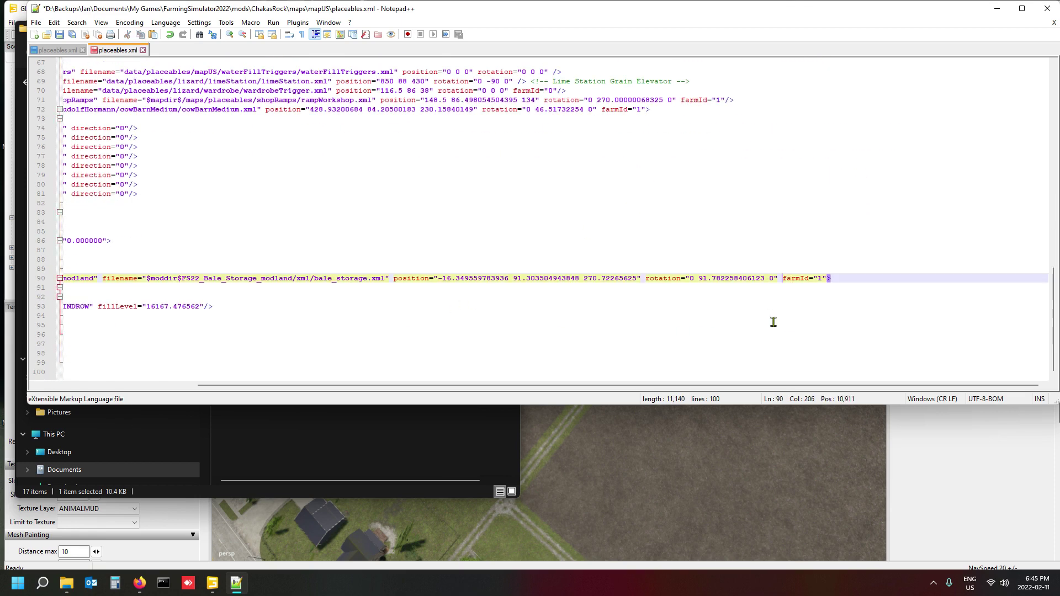
Step: Add defaultFarmProperty="true" to the FS22_Bale_Storage_modland placeable and set its position to "275.5 86 -66.2441864", matching the building's translation in GIANTS Editor
{"action": "key", "text": "ctrl+v"}
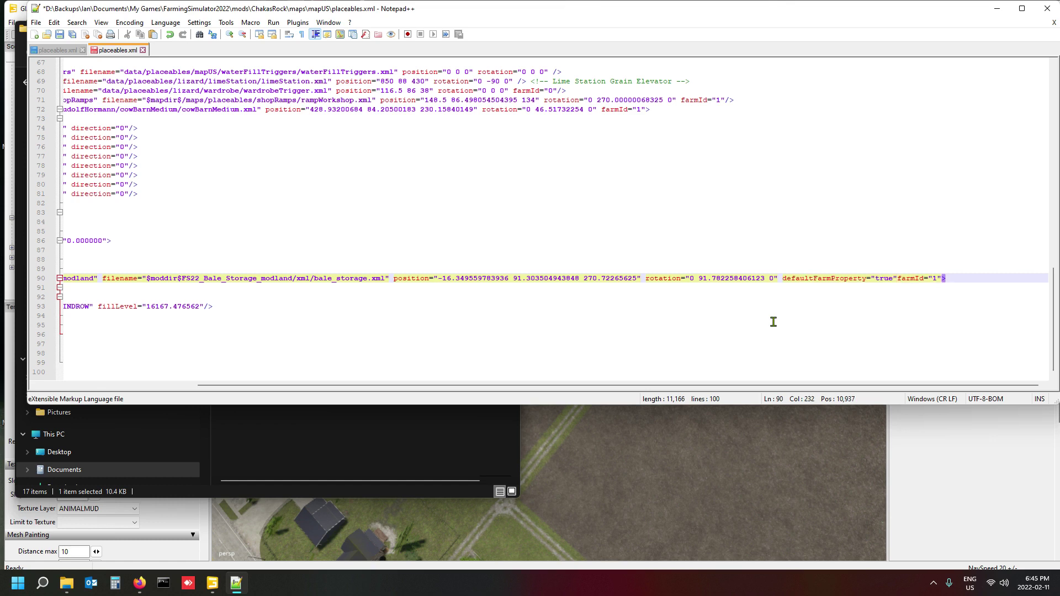
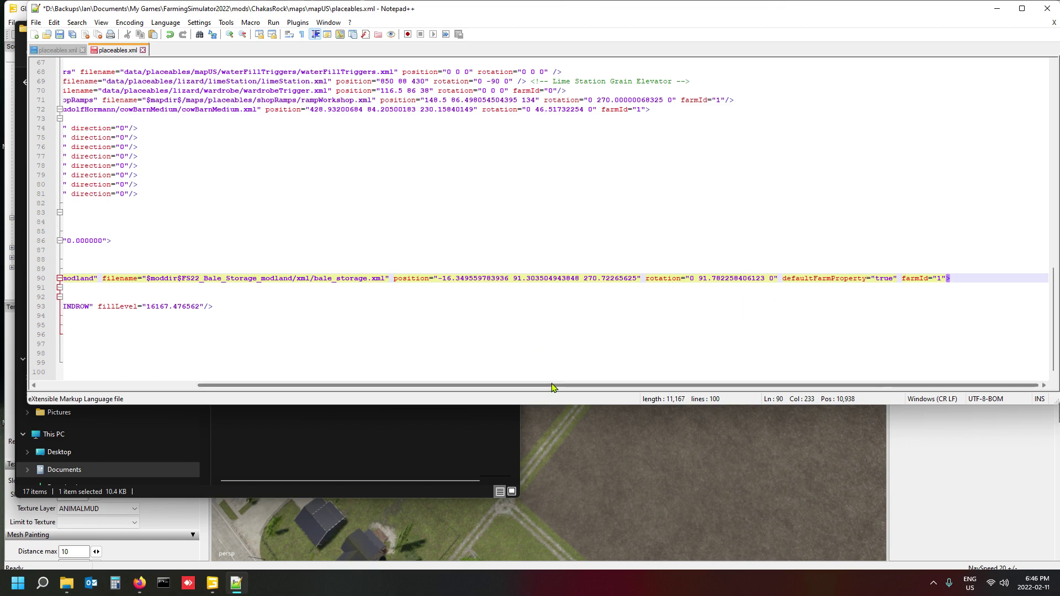
{"action": "left_click_drag", "start_coordinate": [554, 388], "coordinate": [388, 388]}
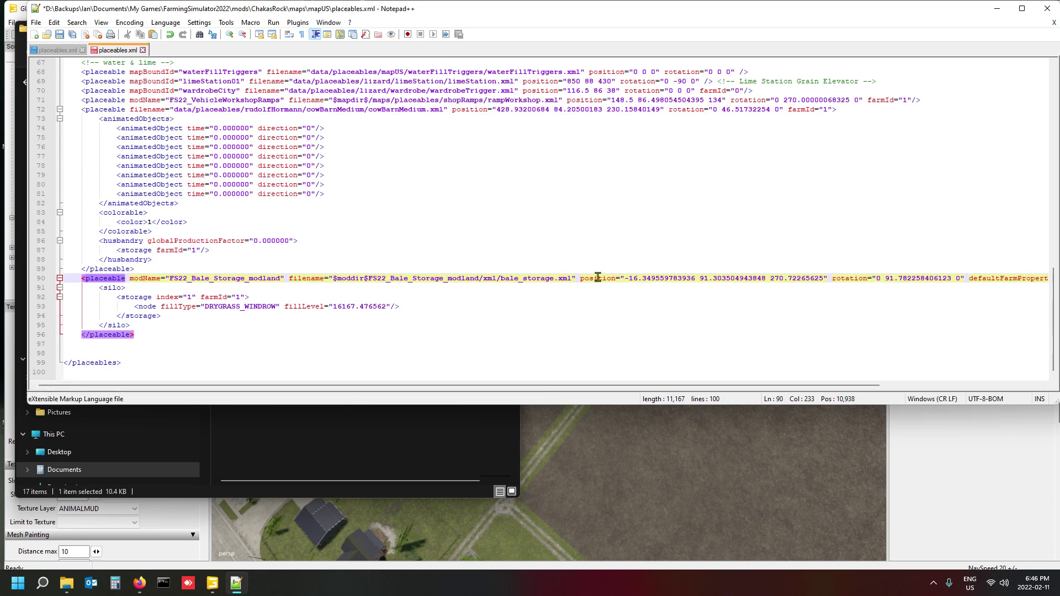
{"action": "left_click", "coordinate": [967, 476]}
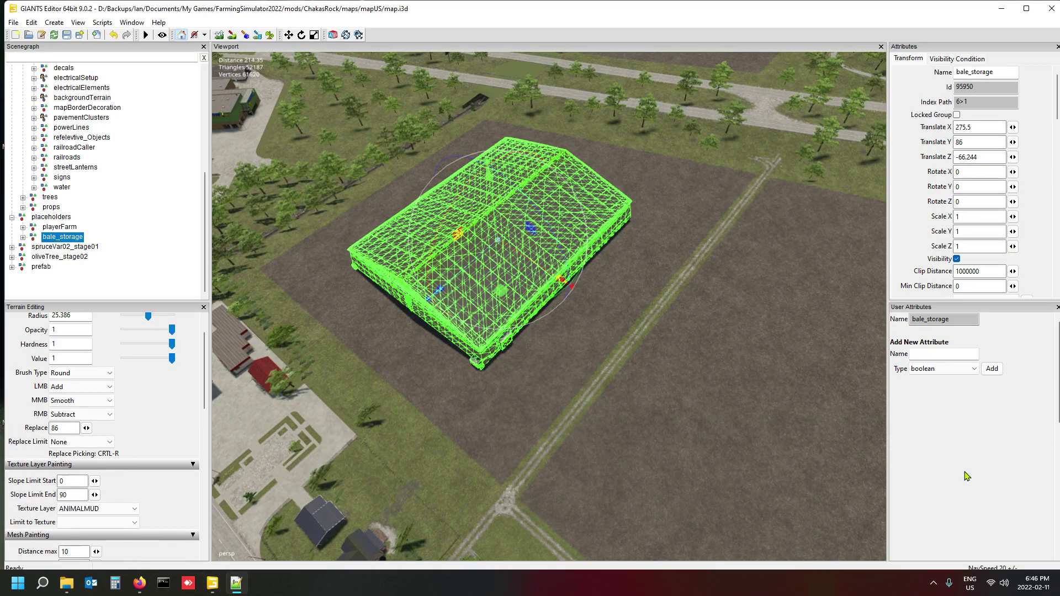
{"action": "double_click", "coordinate": [979, 128]}
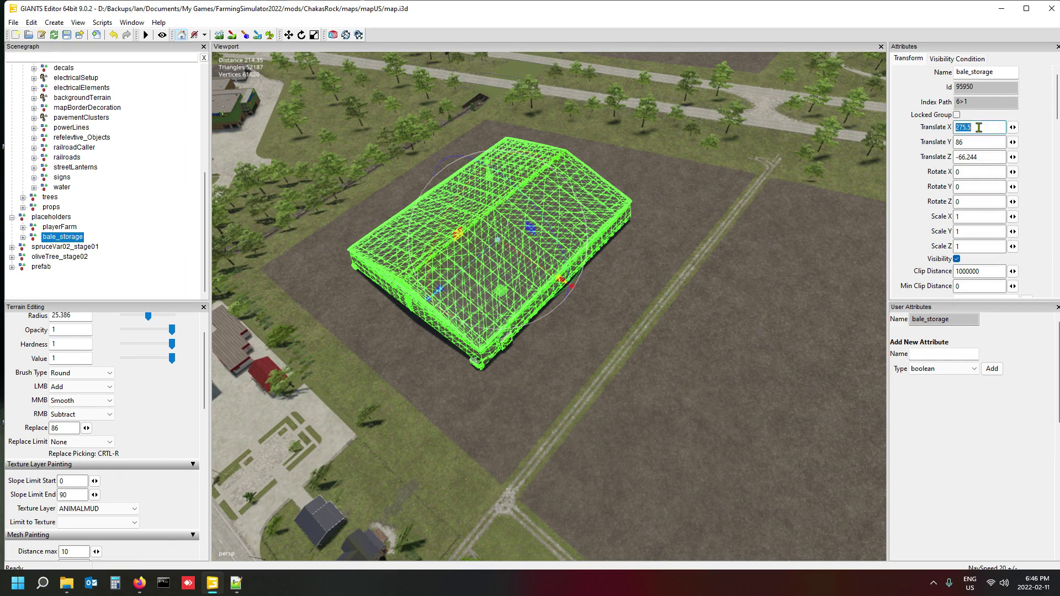
{"action": "left_click", "coordinate": [984, 127]}
{"action": "left_click", "coordinate": [236, 583]}
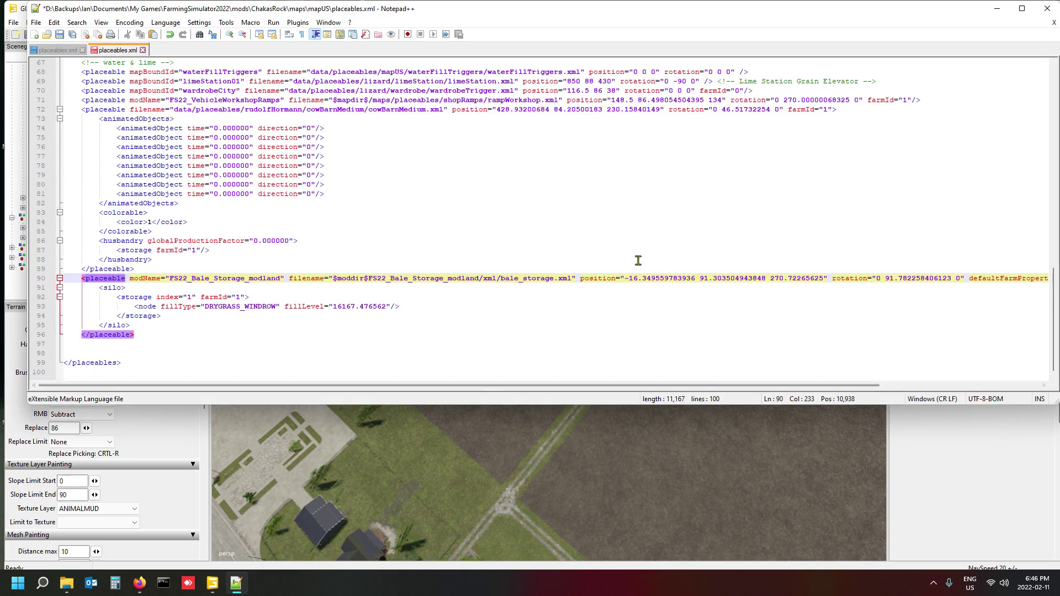
{"action": "left_click_drag", "start_coordinate": [625, 279], "coordinate": [821, 280]}
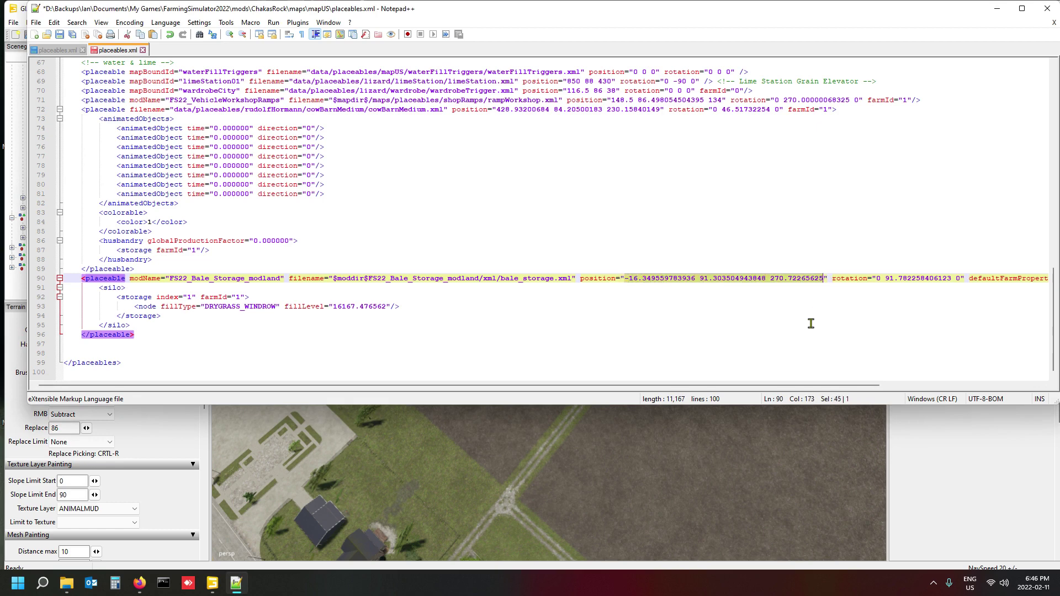
{"action": "type", "text": "275.5 86 -66.2441864"}
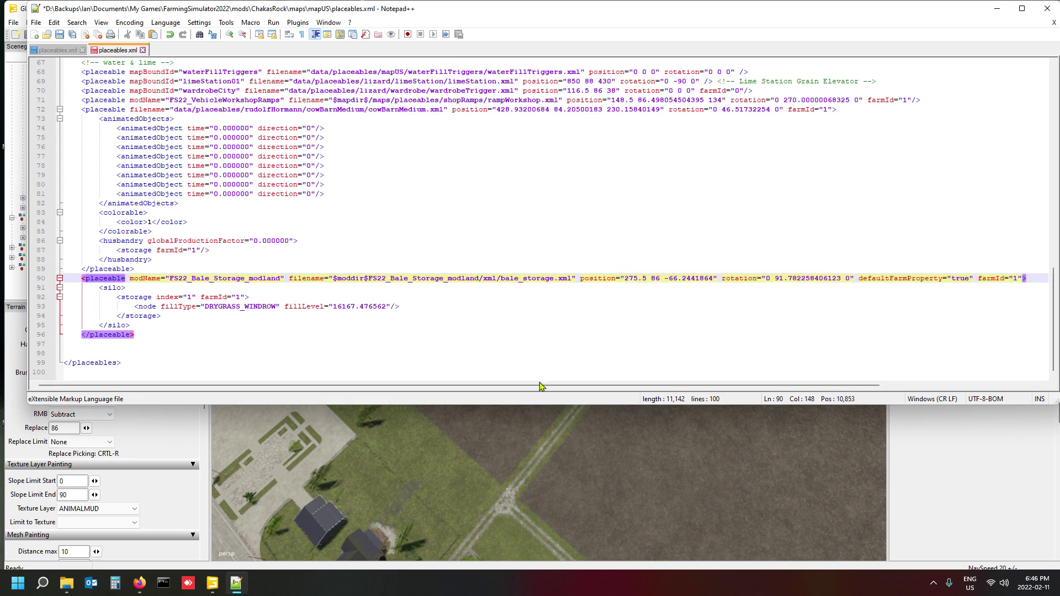
Step: Check the bale storage's rotation in GIANTS Editor, set the placeable's rotation to "0 0 0" in placeables.xml, and save the file
{"action": "left_click", "coordinate": [900, 495]}
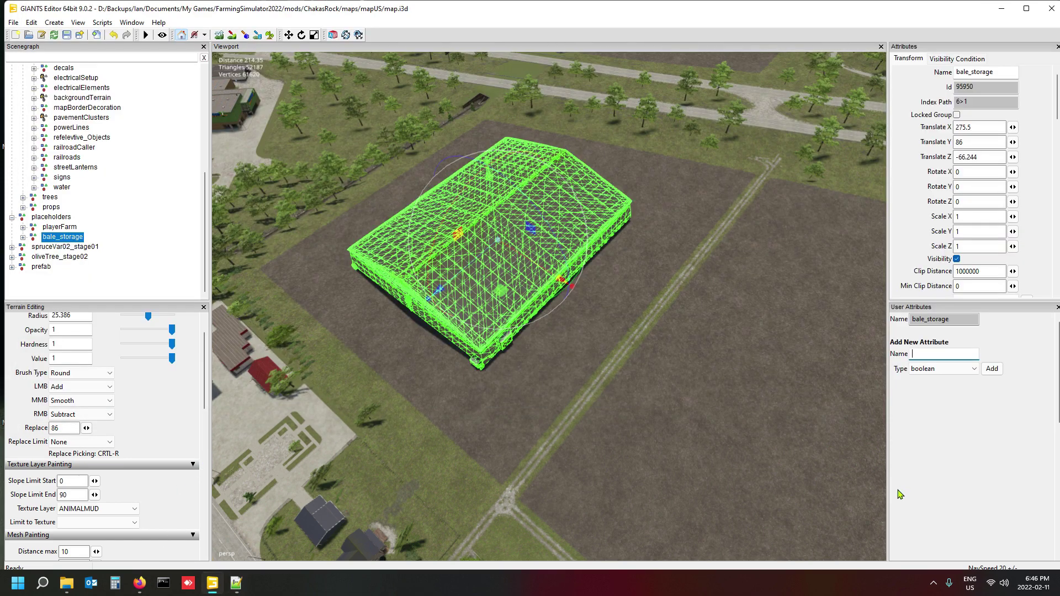
{"action": "left_click", "coordinate": [976, 171]}
{"action": "left_click", "coordinate": [236, 583]}
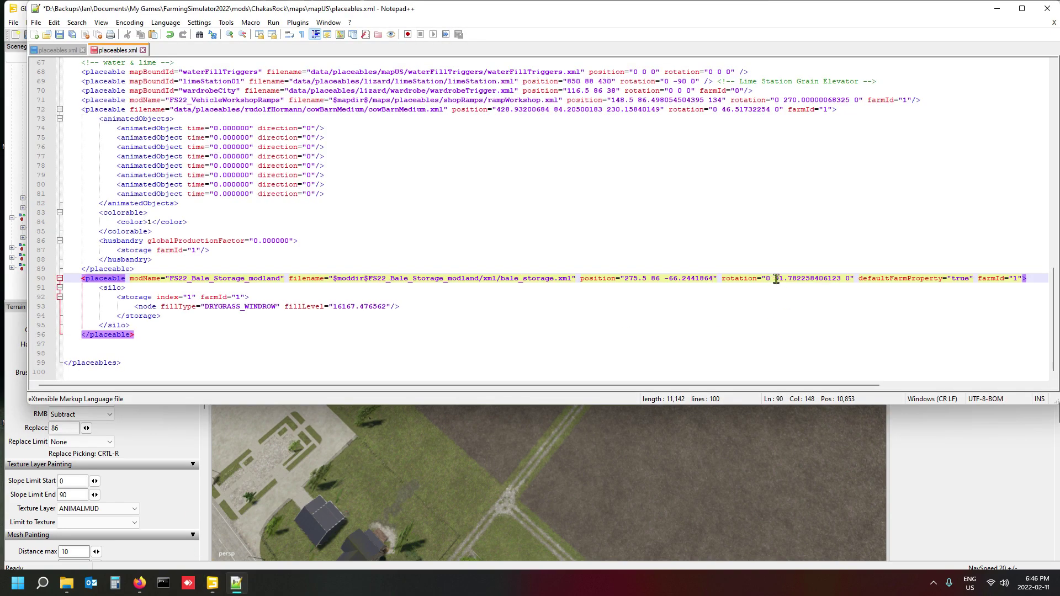
{"action": "left_click_drag", "start_coordinate": [776, 279], "coordinate": [841, 279]}
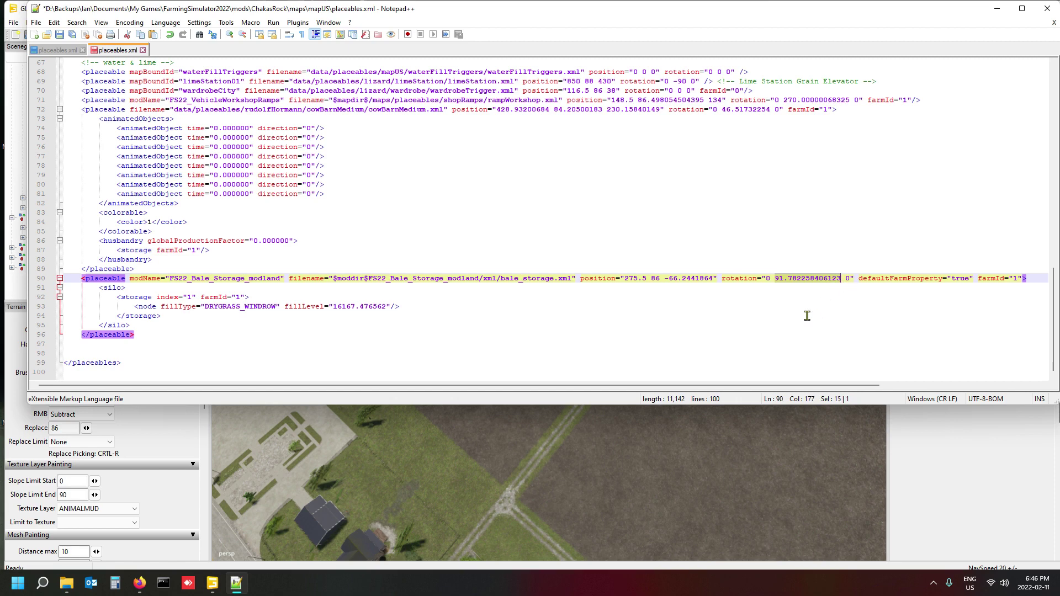
{"action": "type", "text": "0"}
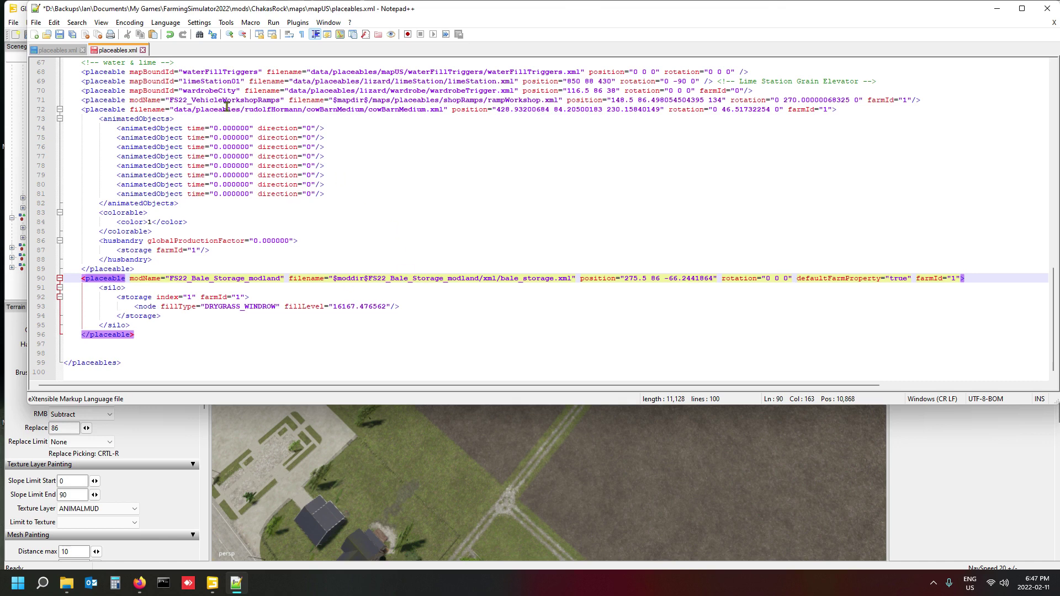
{"action": "left_click", "coordinate": [59, 34]}
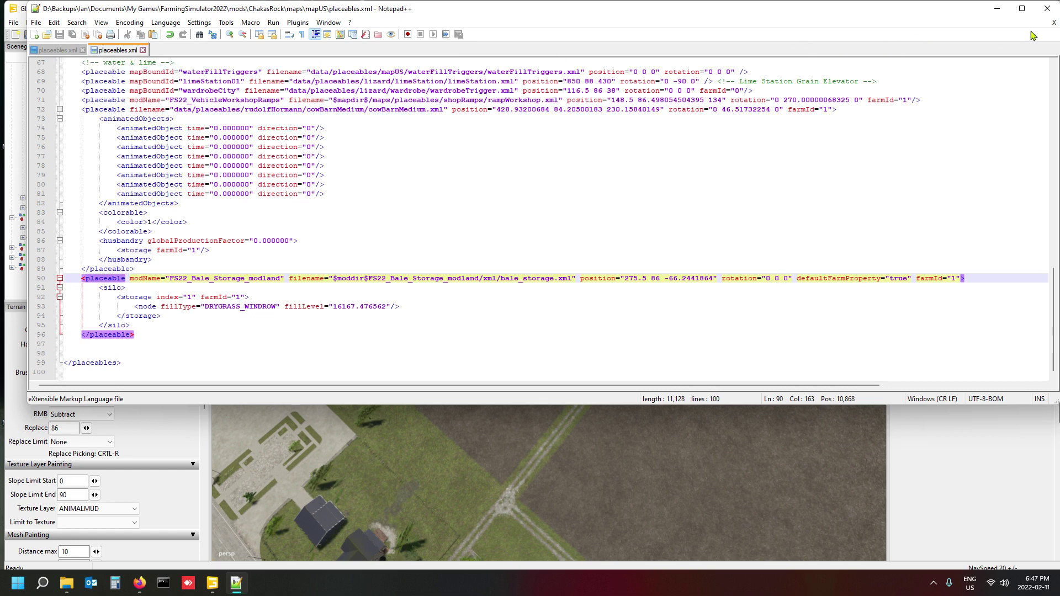
Step: Close both placeables.xml files and exit Notepad++
{"action": "left_click", "coordinate": [143, 50]}
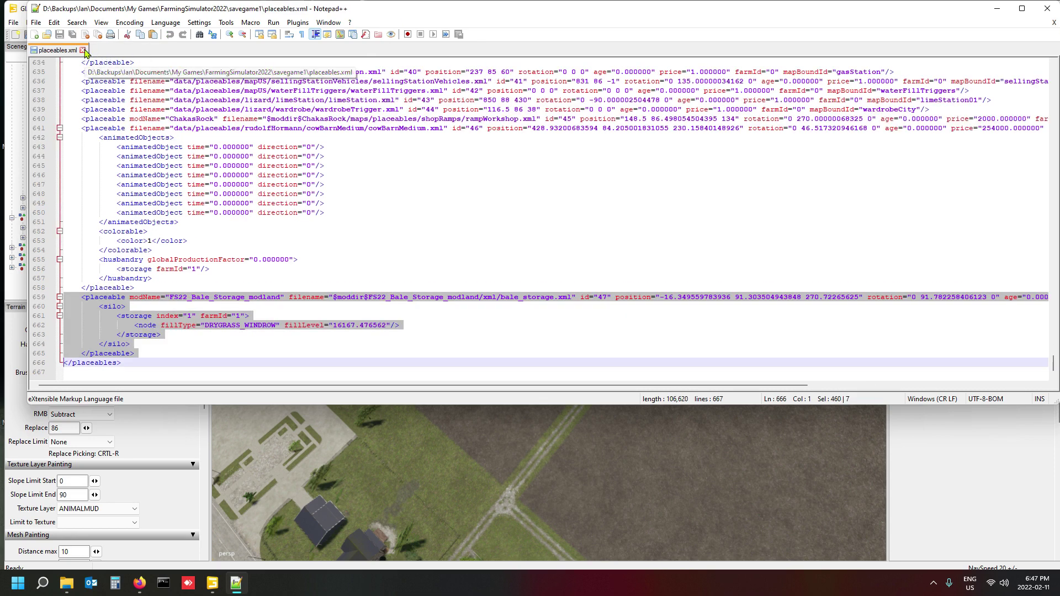
{"action": "left_click", "coordinate": [83, 50]}
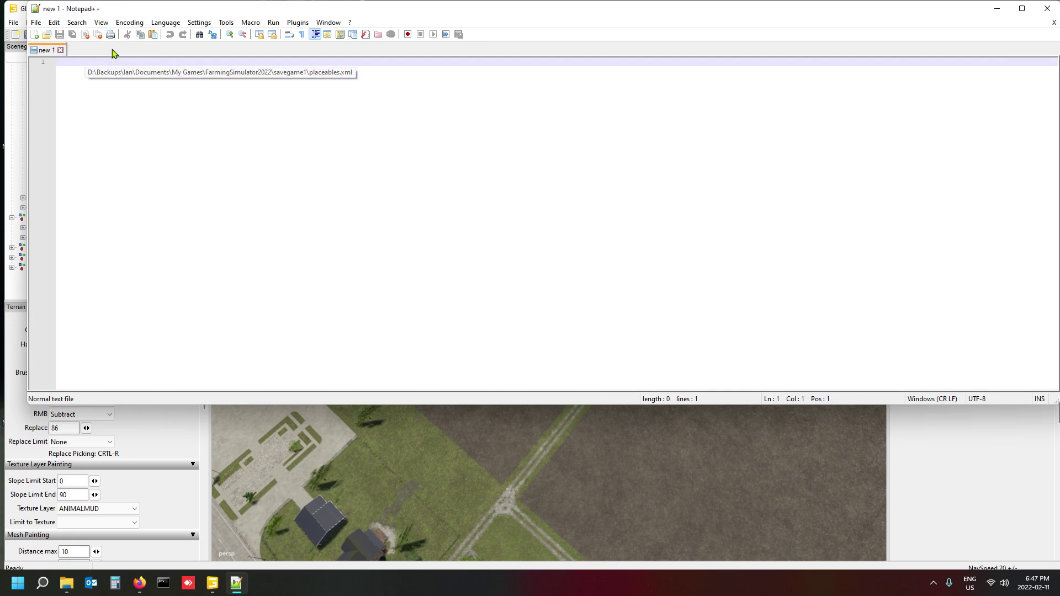
{"action": "left_click", "coordinate": [1049, 8]}
Step: Deselect the bale storage, save the map.i3d scene, and exit GIANTS Editor
{"action": "left_click", "coordinate": [184, 147]}
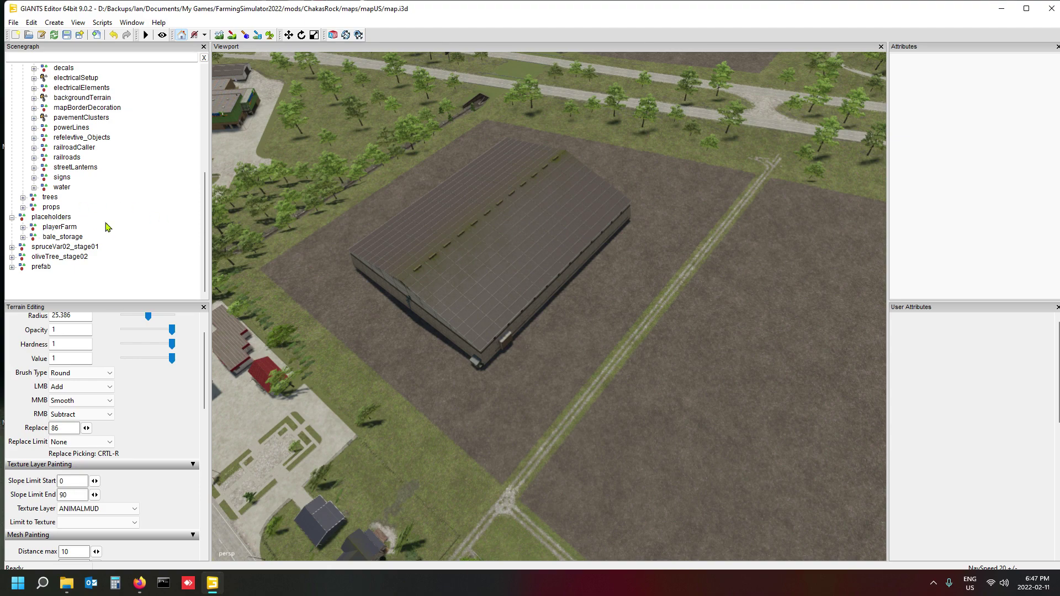
{"action": "left_click", "coordinate": [67, 35]}
{"action": "left_click", "coordinate": [1052, 9]}
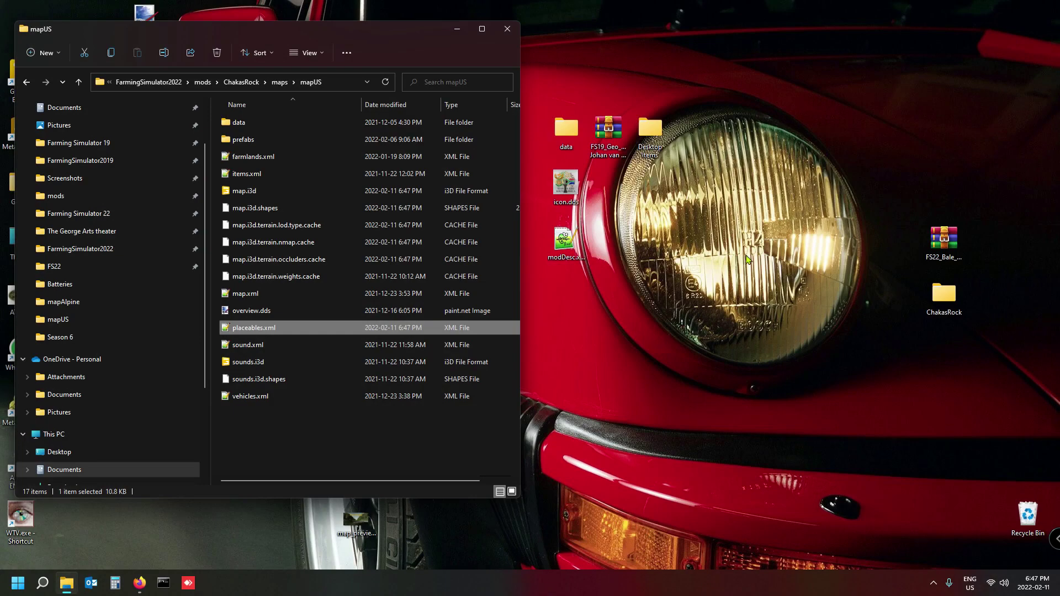
Step: Launch Farming Simulator 22 through Steam in the system tray
{"action": "left_click", "coordinate": [933, 583]}
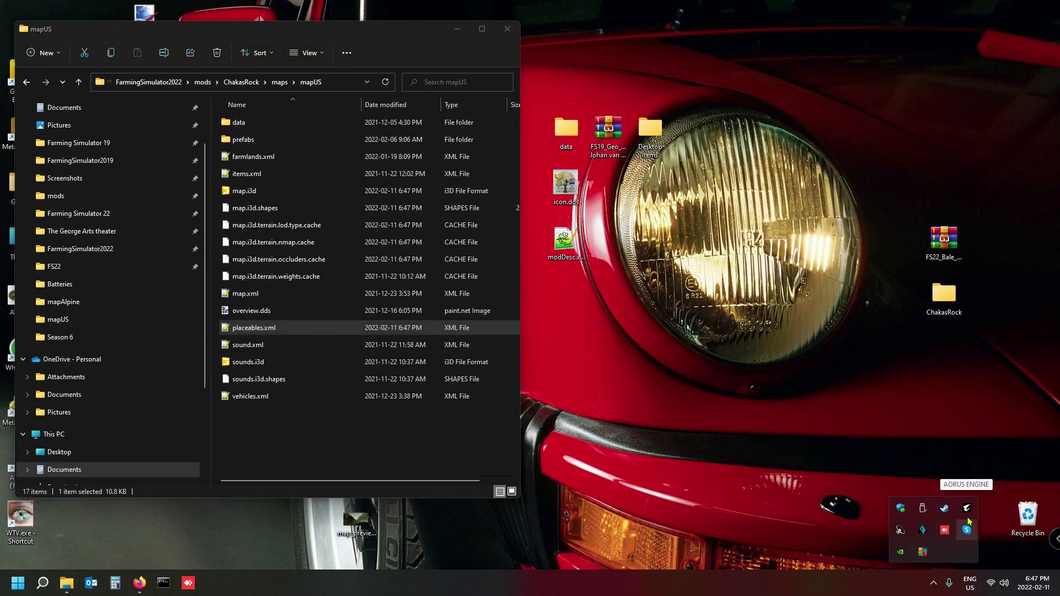
{"action": "right_click", "coordinate": [943, 508]}
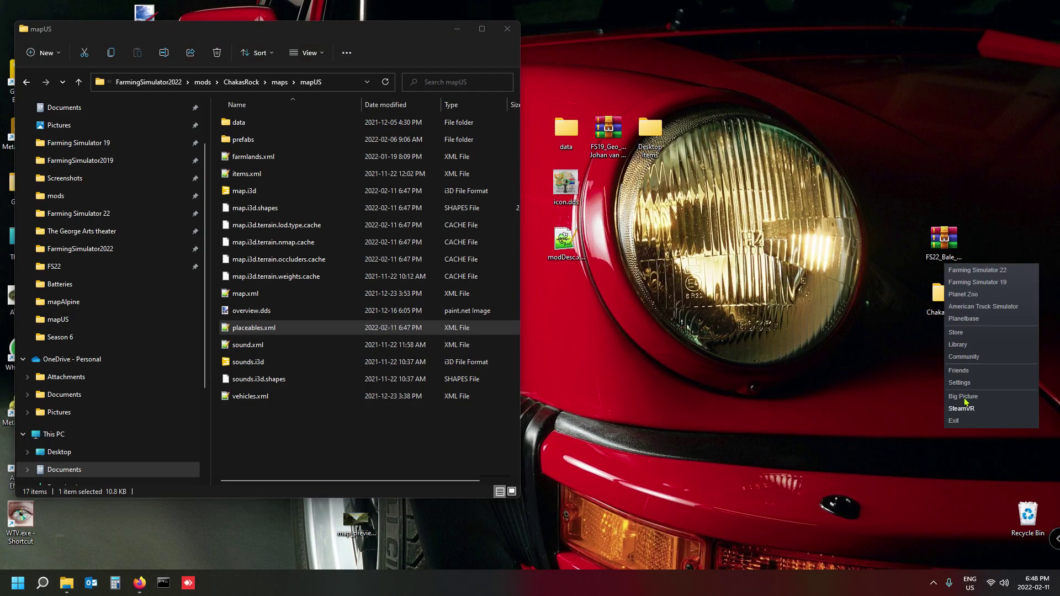
{"action": "left_click", "coordinate": [978, 270]}
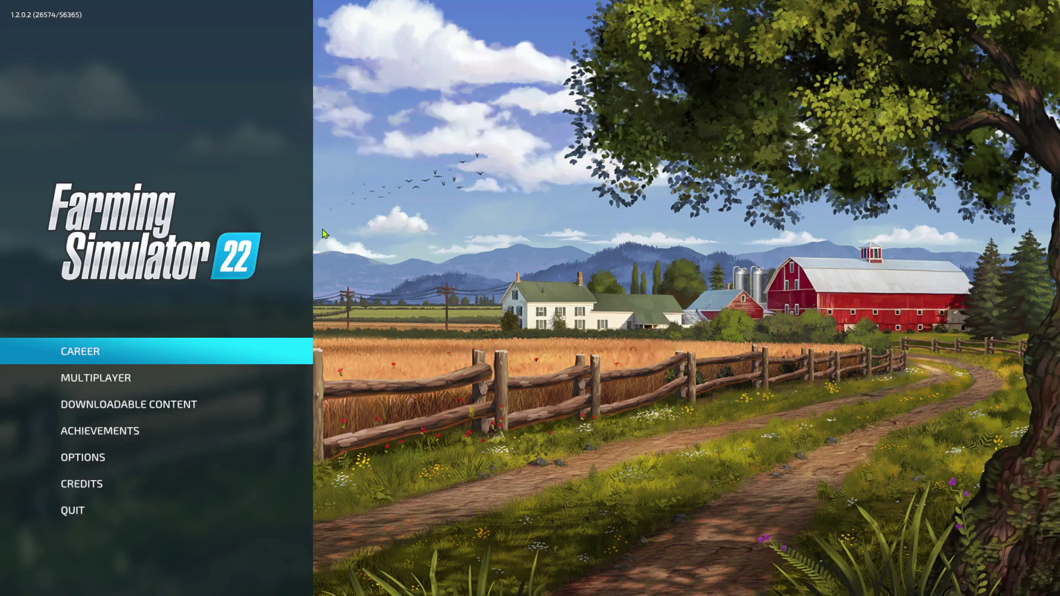
Step: Open the career game saves and delete Game save 1 on Chakas Rock
{"action": "left_click", "coordinate": [221, 340]}
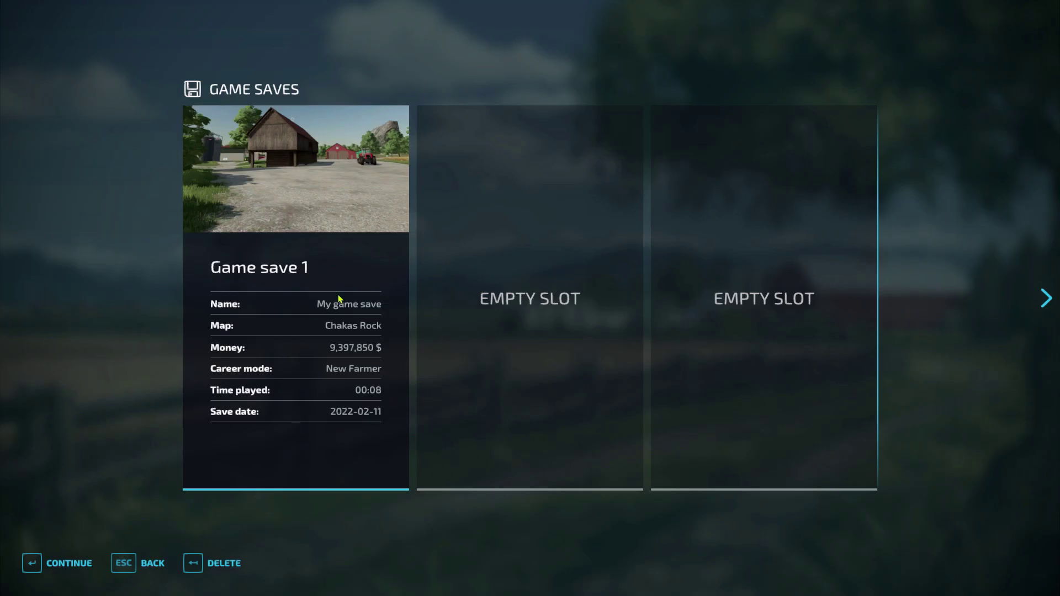
{"action": "left_click", "coordinate": [196, 569]}
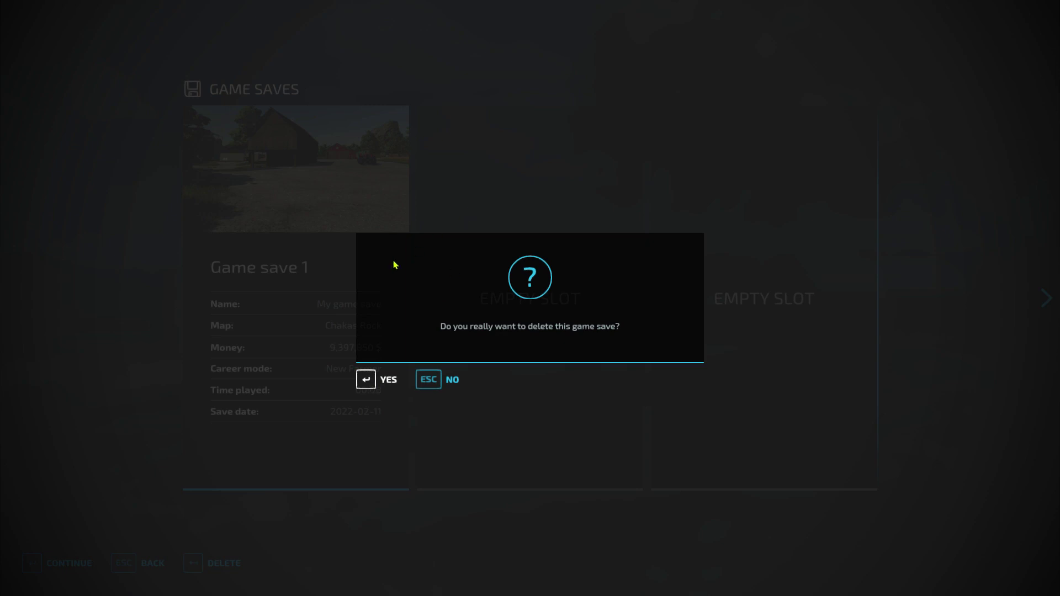
{"action": "left_click", "coordinate": [367, 389]}
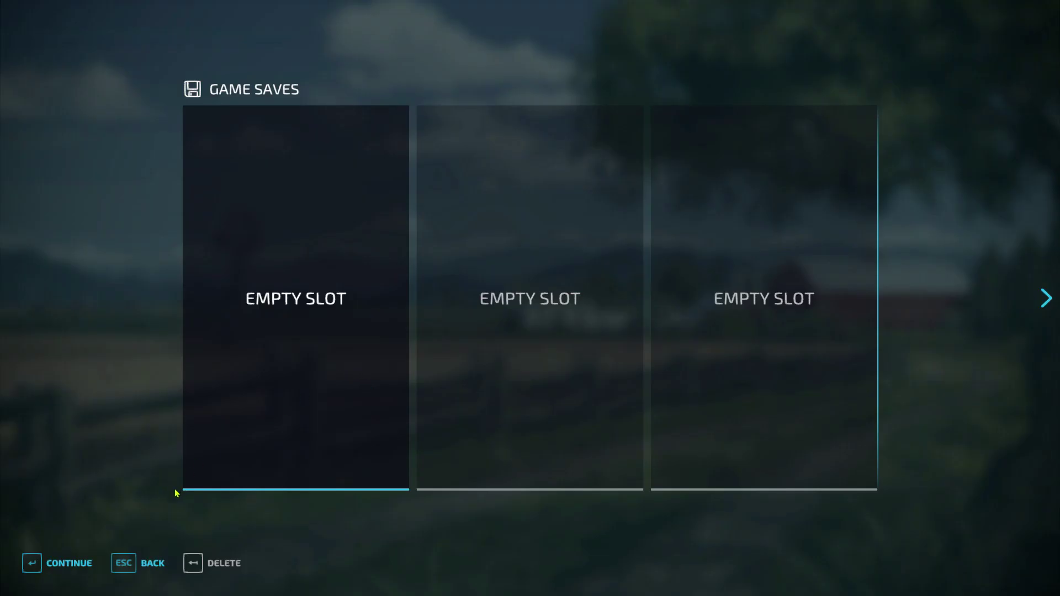
Step: Start a new career in the first empty slot on the Chakas Rock map
{"action": "left_click", "coordinate": [34, 562]}
{"action": "left_click", "coordinate": [299, 399]}
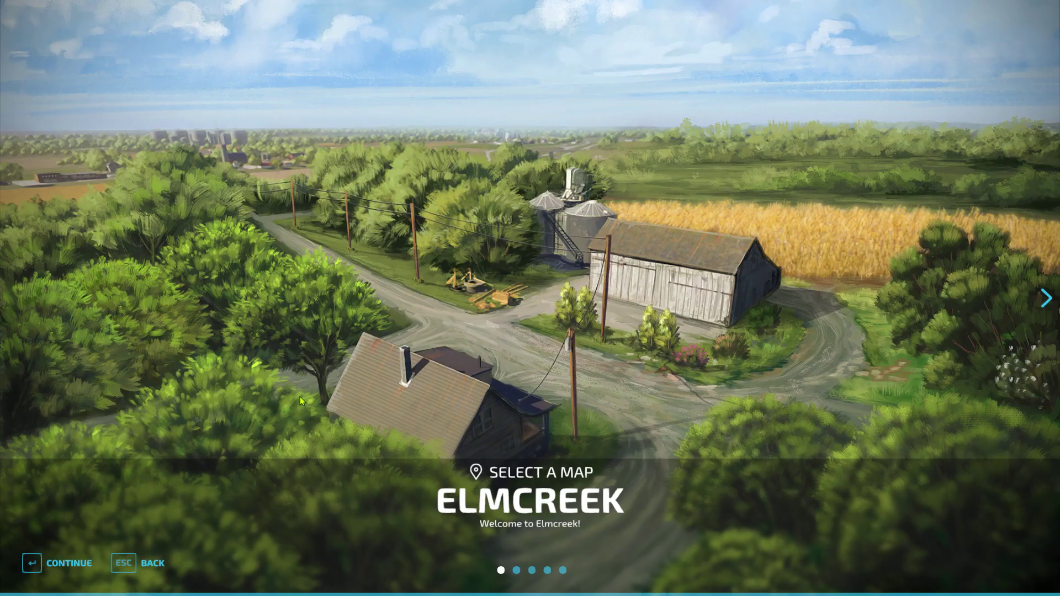
{"action": "key", "text": "Left"}
{"action": "key", "text": "Left"}
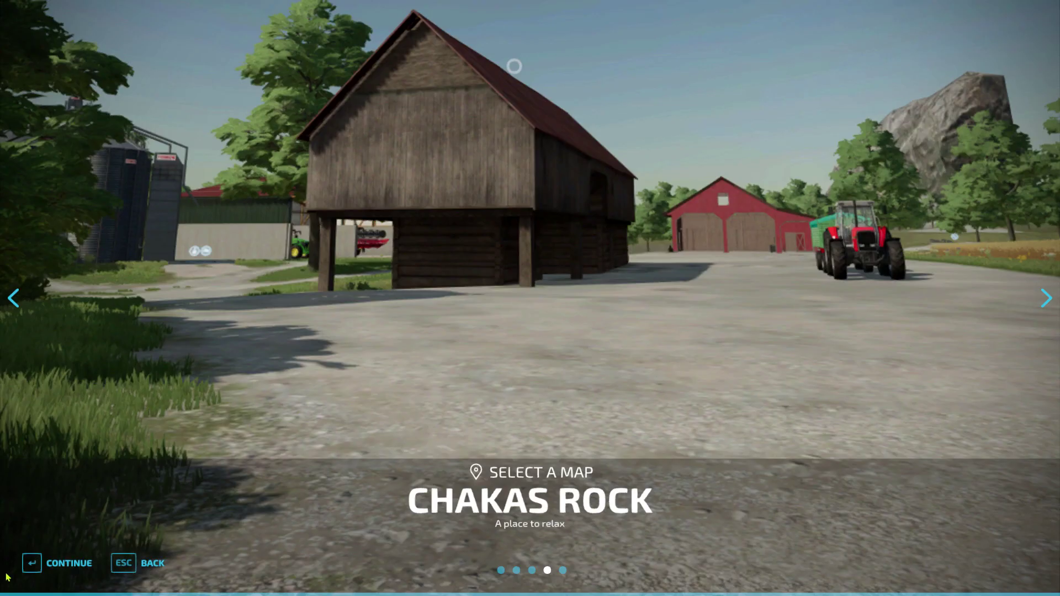
{"action": "left_click", "coordinate": [60, 563]}
{"action": "left_click", "coordinate": [58, 563]}
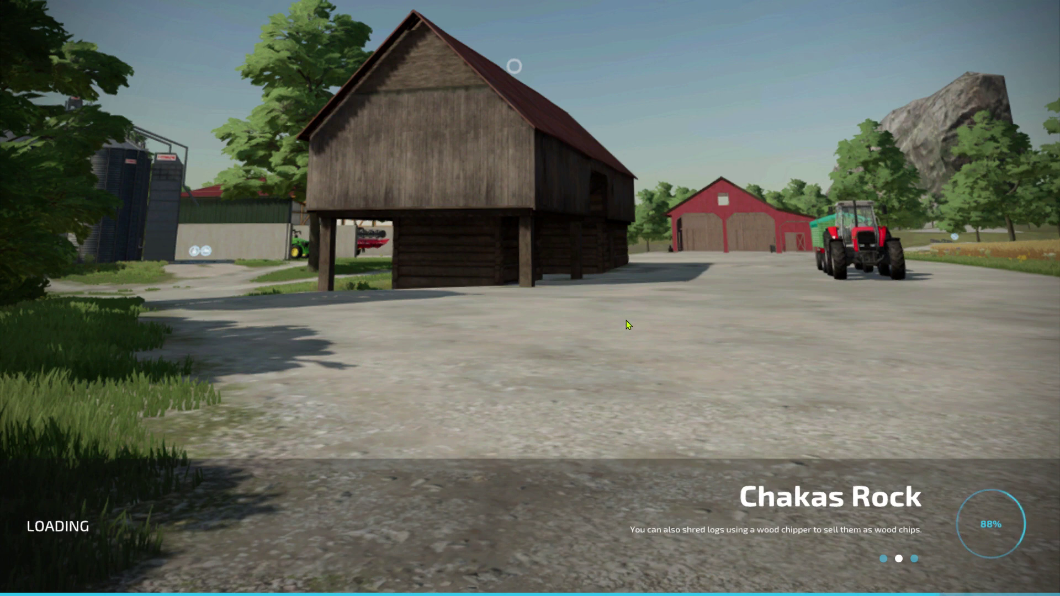
Step: Show the developer console log during loading, confirm the default player character, and return to the farmyard view
{"action": "key", "text": "grave"}
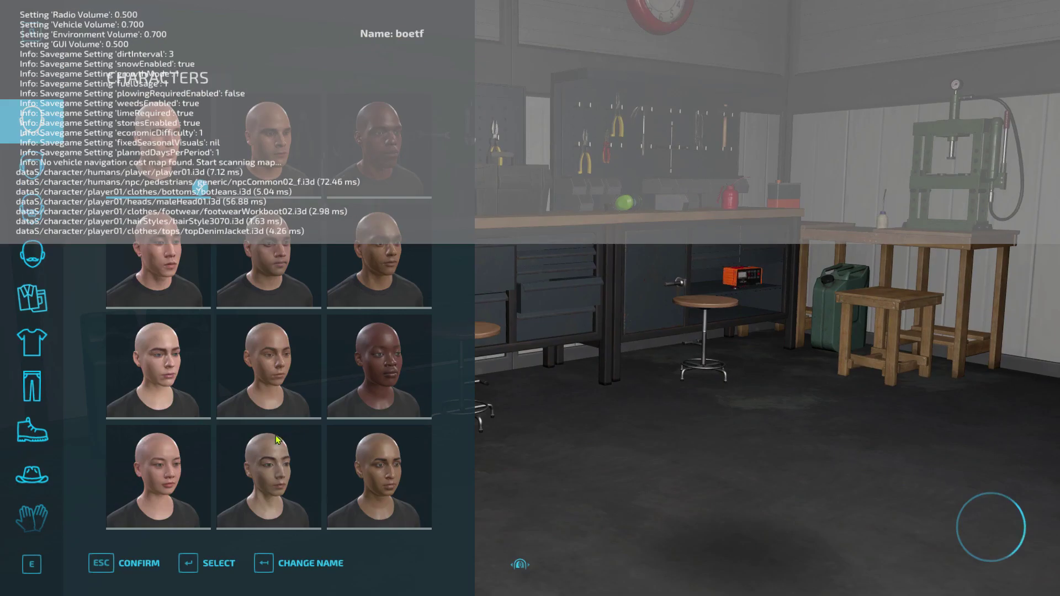
{"action": "left_click", "coordinate": [118, 565]}
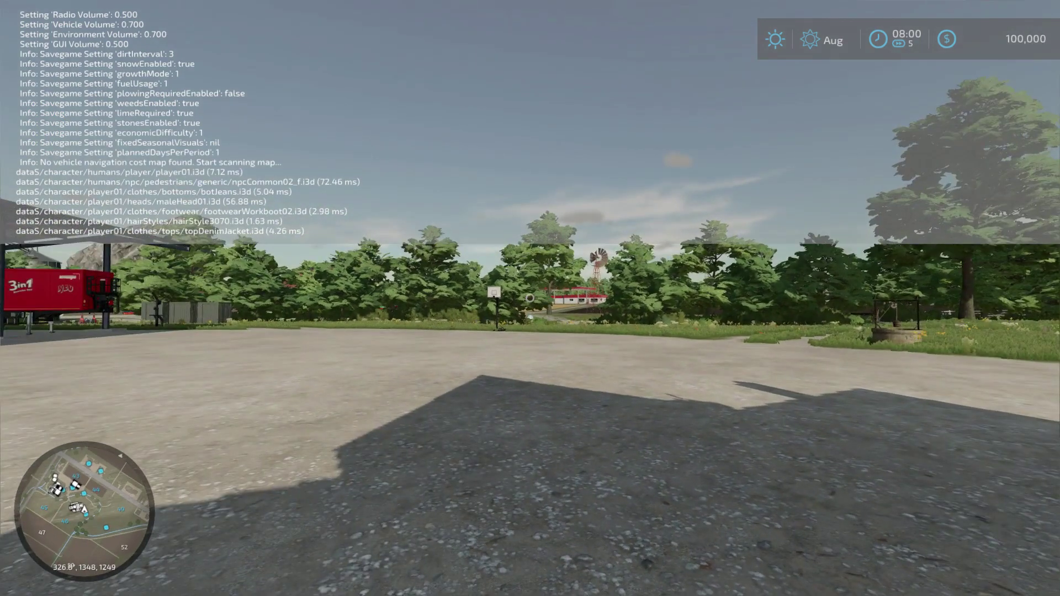
{"action": "key", "text": "Escape"}
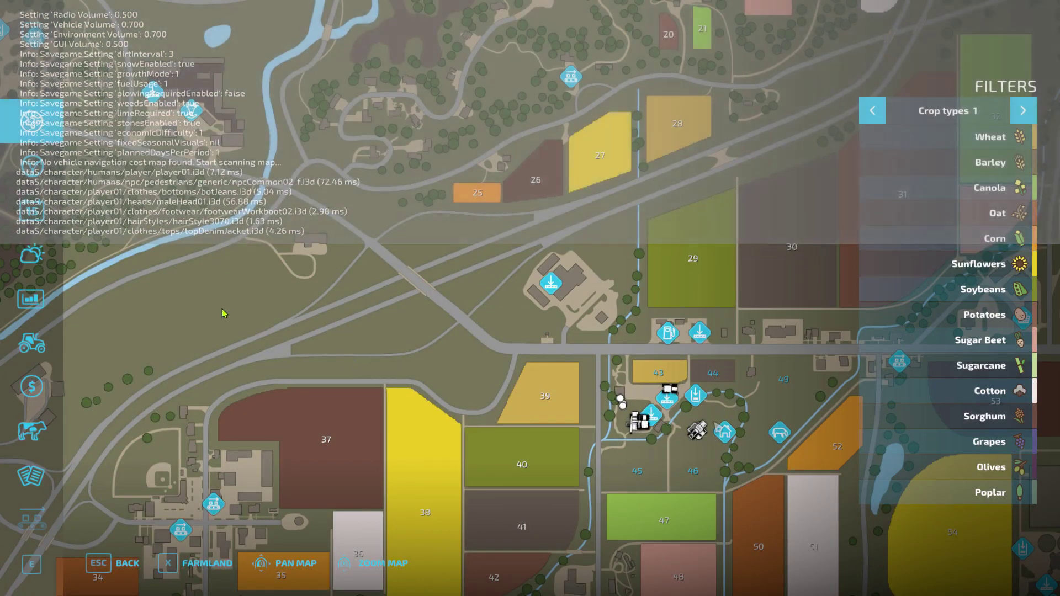
{"action": "key", "text": "Escape"}
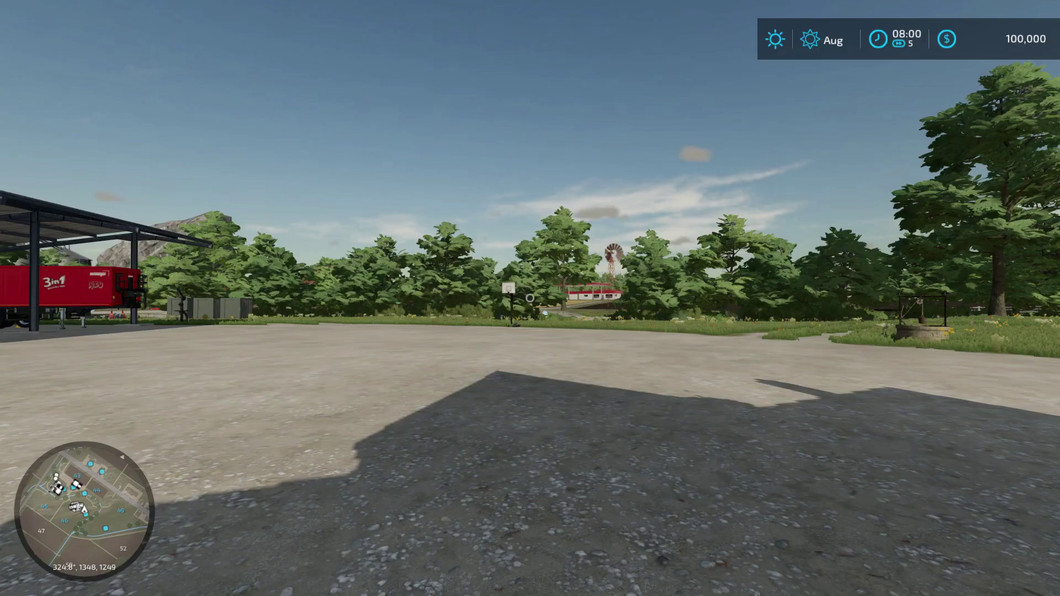
Step: Take control of the Lizard Pickup 1986 and drive it out of the shed to the edge of field 29
{"action": "key", "text": "Tab"}
{"action": "key", "text": "Tab"}
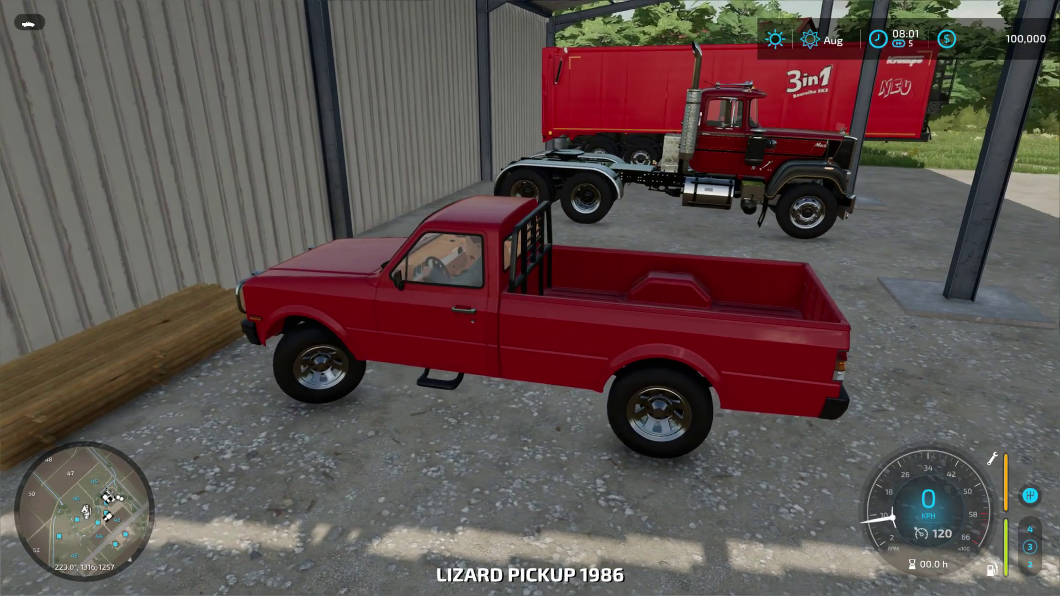
{"action": "key", "text": "a"}
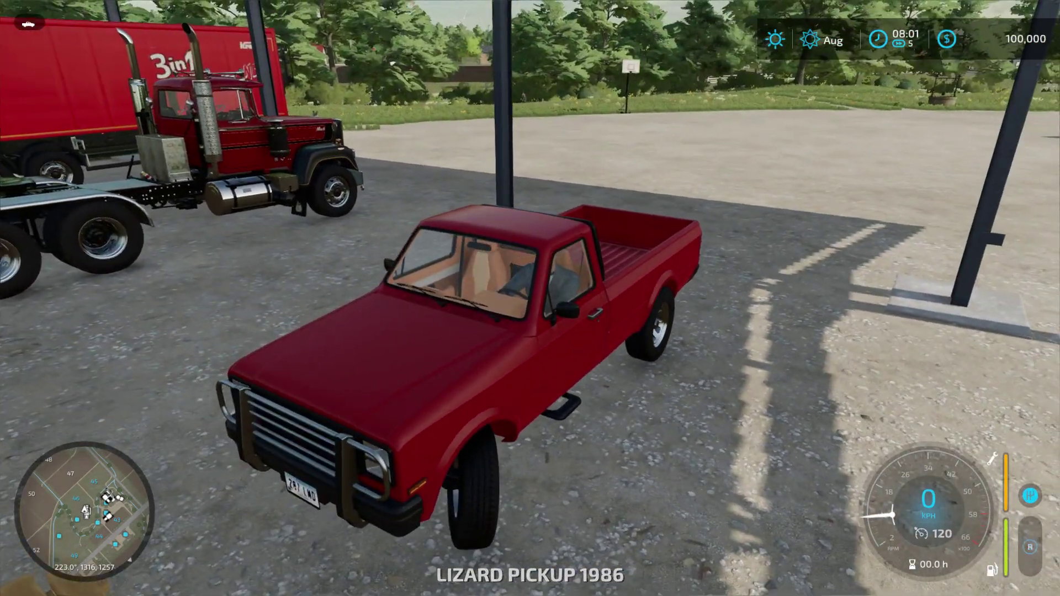
{"action": "key", "text": "s"}
{"action": "key", "text": "s"}
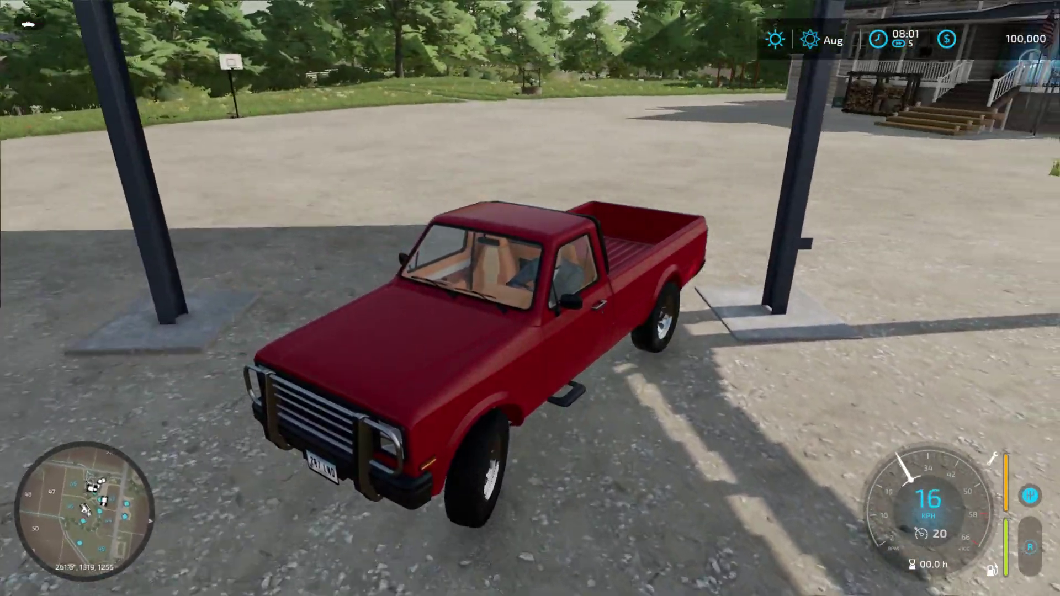
{"action": "key", "text": "w"}
{"action": "key", "text": "d"}
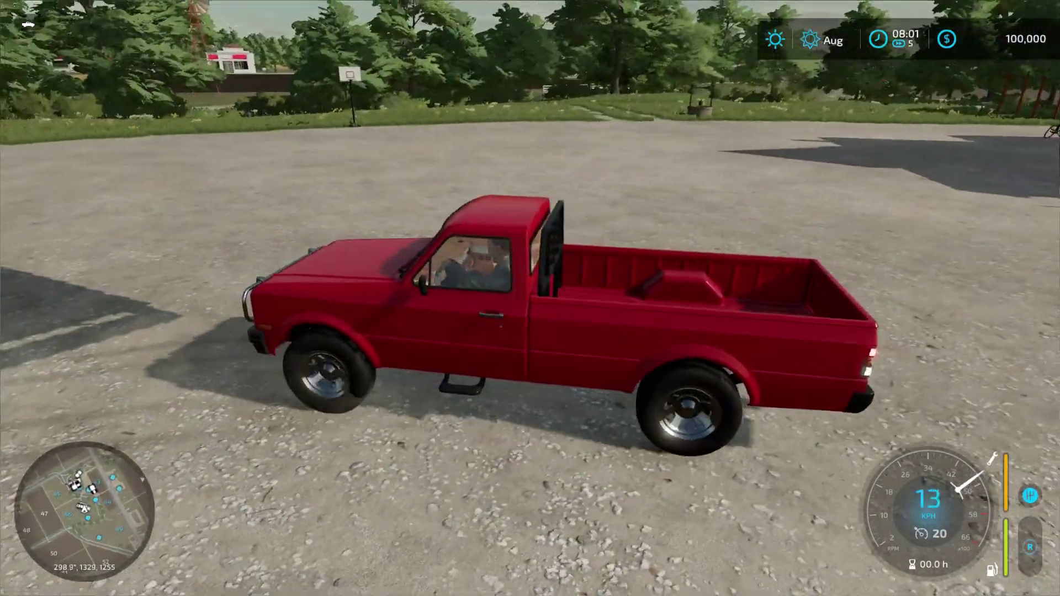
{"action": "key", "text": "w"}
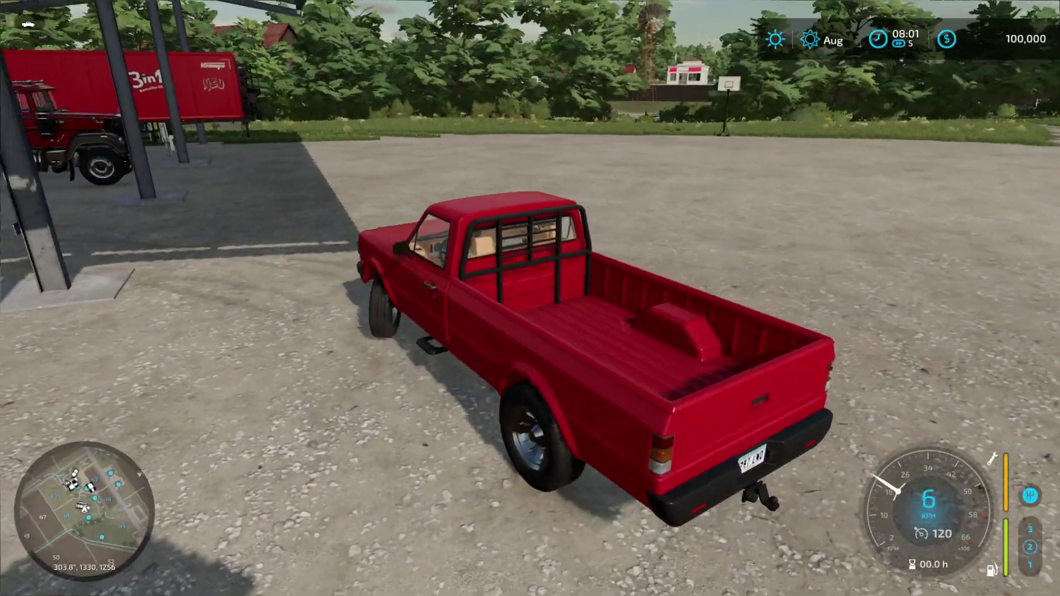
{"action": "key", "text": "w"}
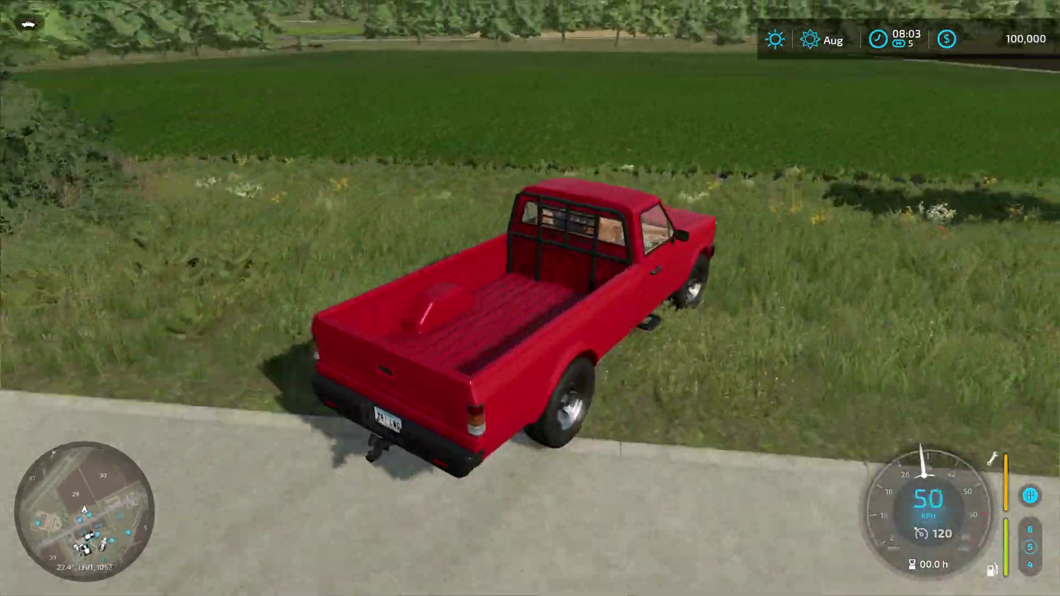
{"action": "key", "text": "s"}
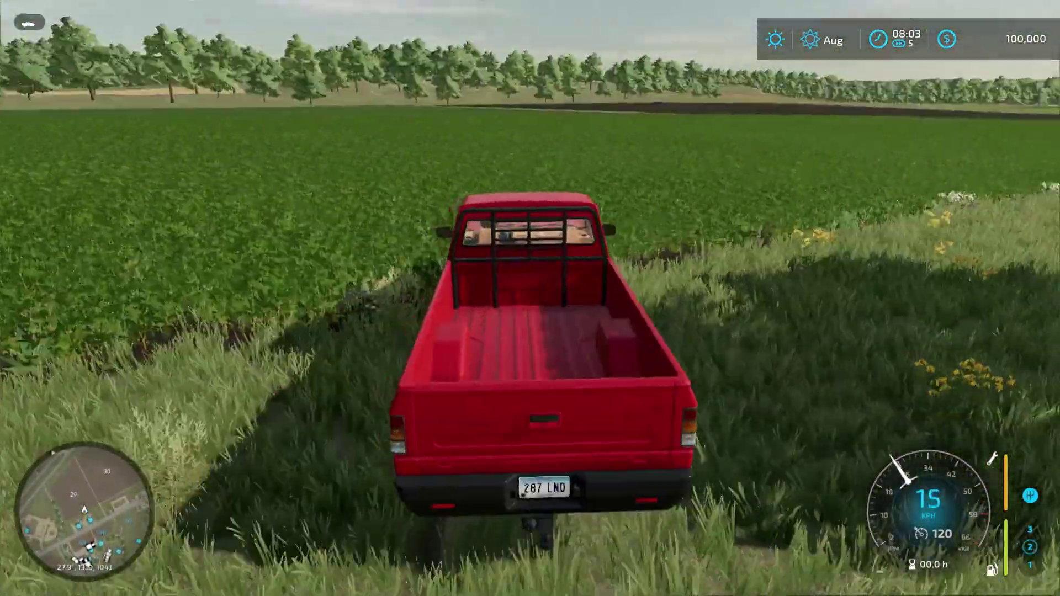
Step: Check the developer console log for placeable loading warnings about the bale storage mod, and close the console
{"action": "key", "text": "Escape"}
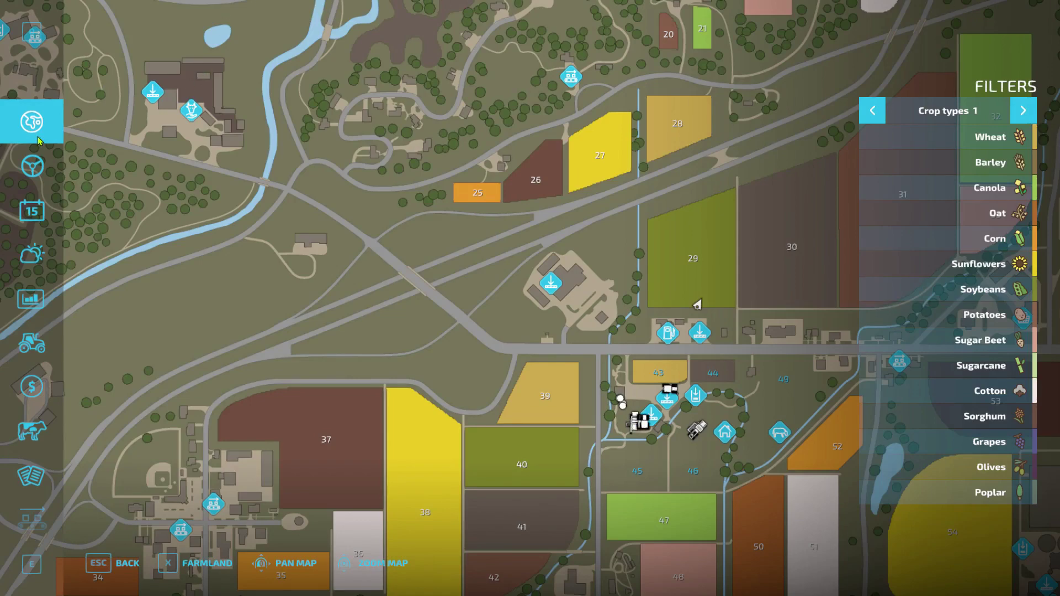
{"action": "key", "text": "grave"}
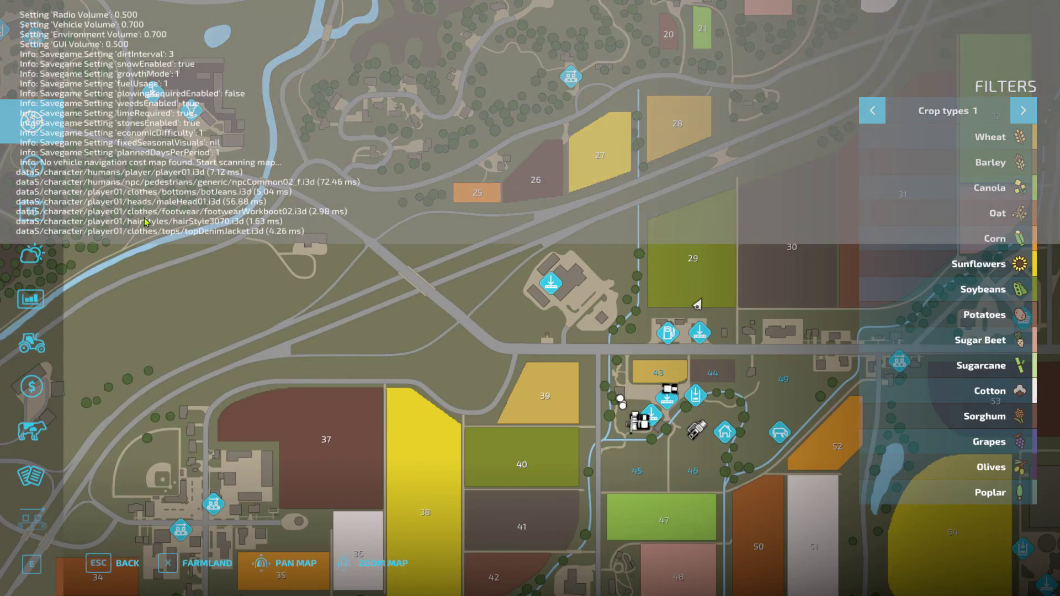
{"action": "scroll", "coordinate": [146, 222], "scroll_direction": "up", "scroll_amount": 4}
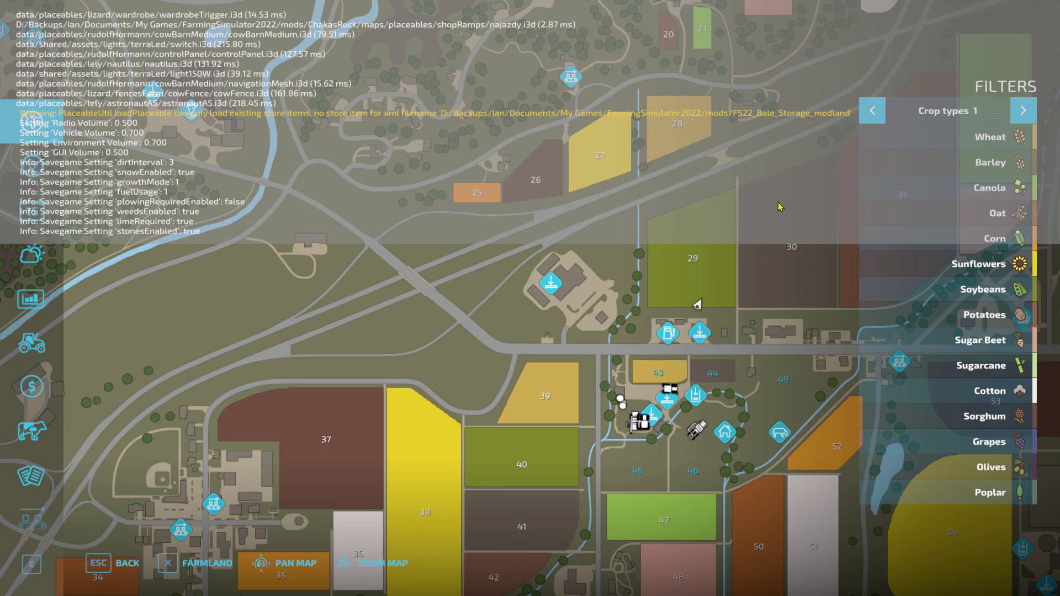
{"action": "key", "text": "Escape"}
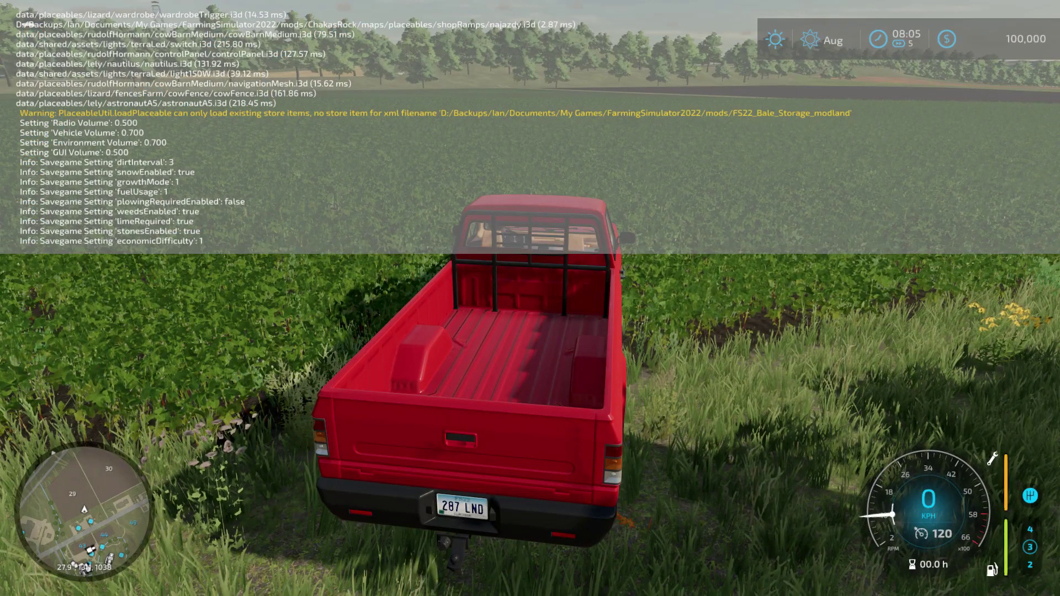
{"action": "key", "text": "grave"}
Step: Quit the current career game without saving
{"action": "key", "text": "Escape"}
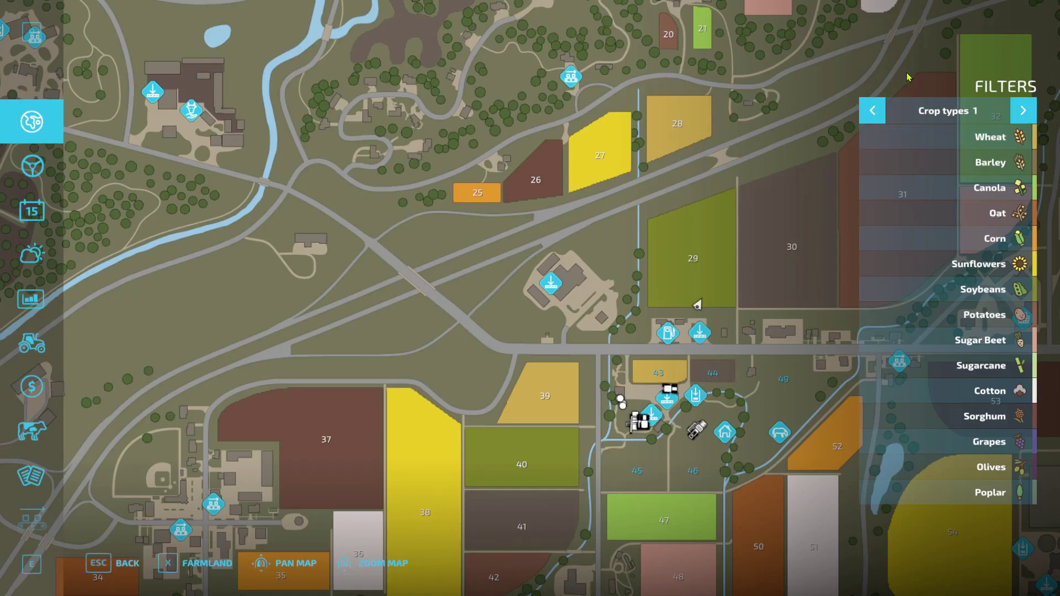
{"action": "scroll", "coordinate": [32, 475], "scroll_direction": "down", "scroll_amount": 5}
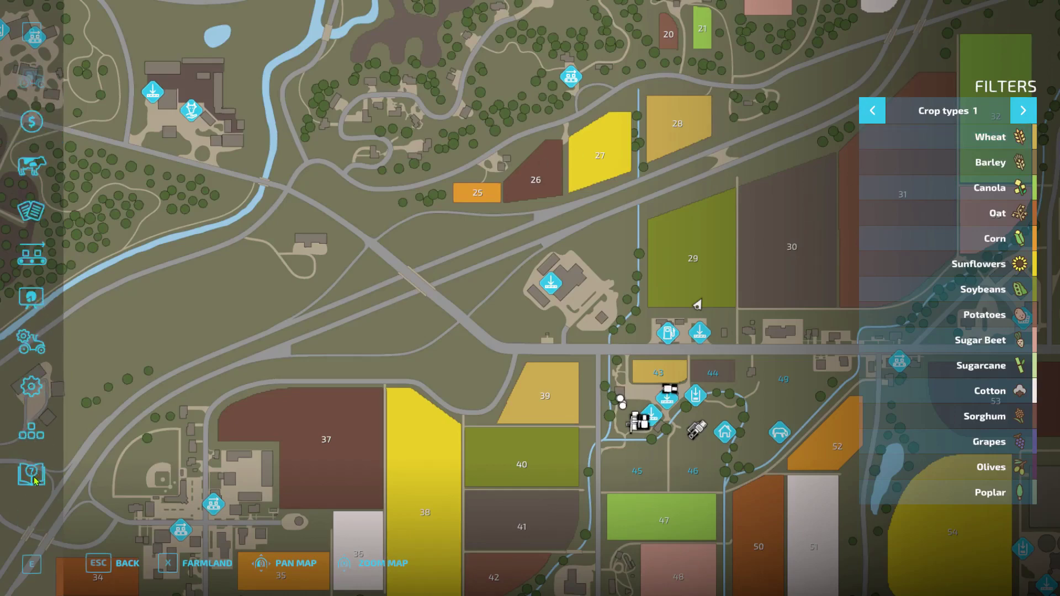
{"action": "left_click", "coordinate": [32, 475]}
{"action": "left_click", "coordinate": [298, 563]}
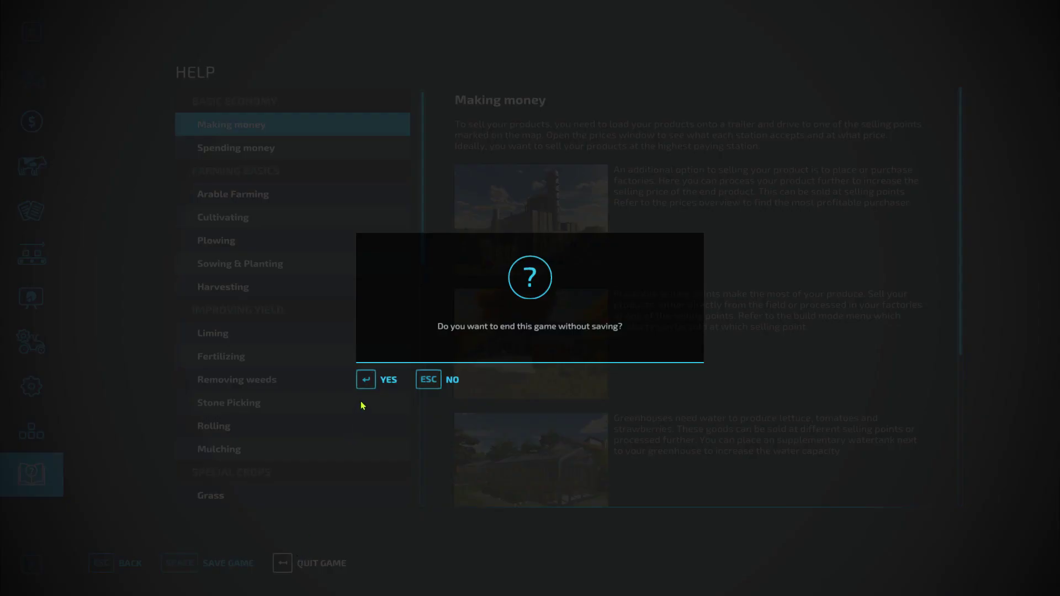
{"action": "left_click", "coordinate": [368, 378]}
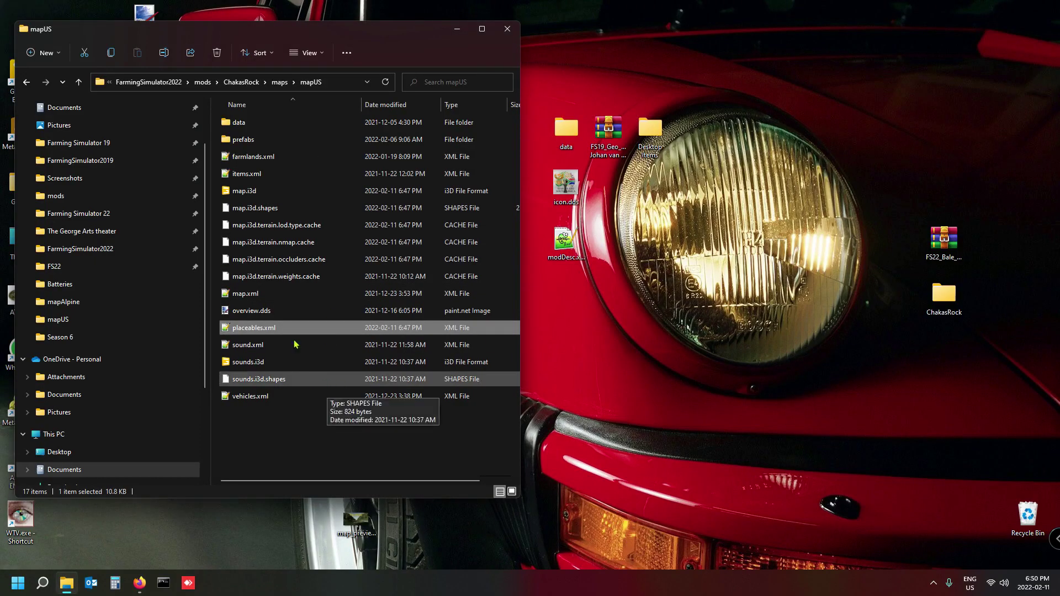
Step: Switch to File Explorer and open modDesc.xml from the map's placeables/baleStore folder in Notepad++
{"action": "double_click", "coordinate": [279, 129]}
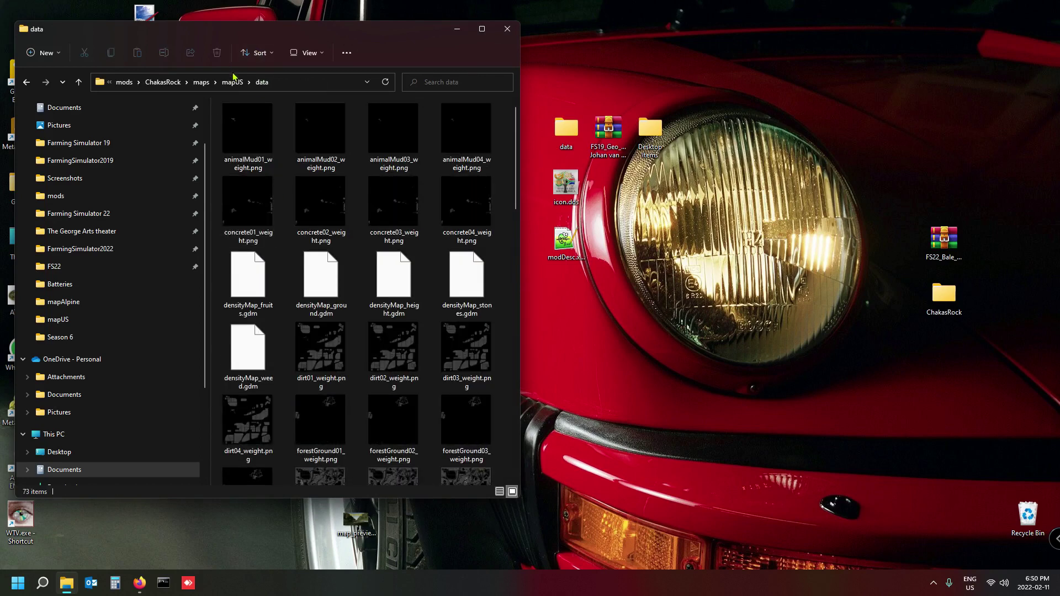
{"action": "left_click", "coordinate": [201, 83]}
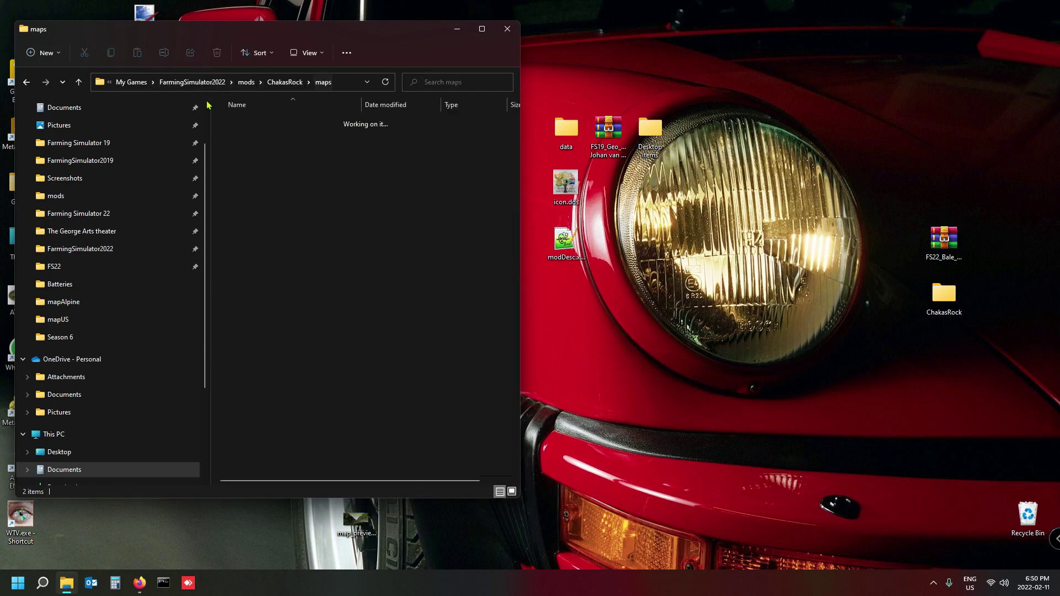
{"action": "double_click", "coordinate": [253, 140]}
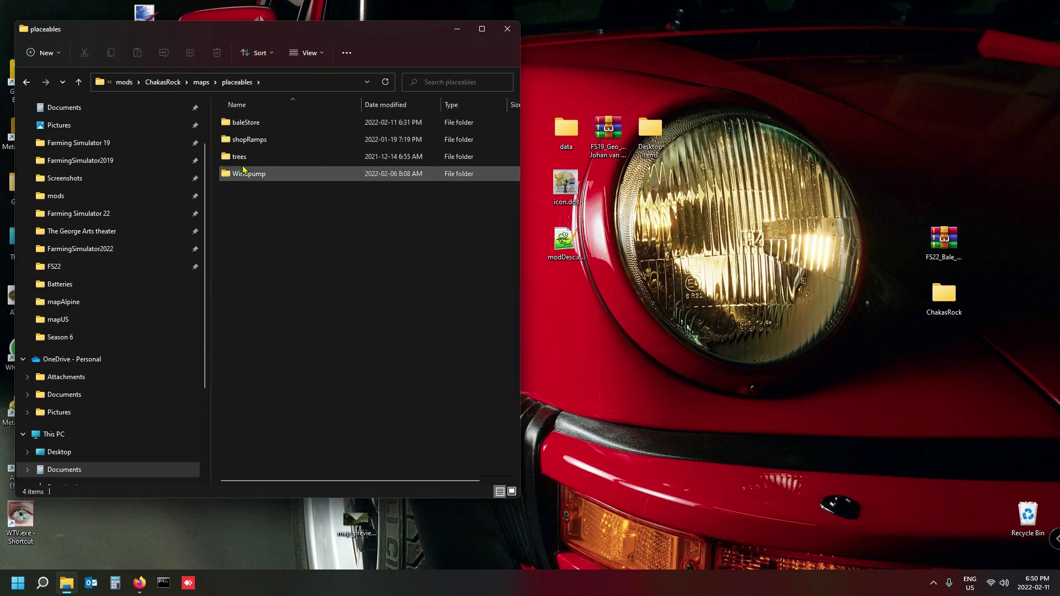
{"action": "double_click", "coordinate": [256, 122]}
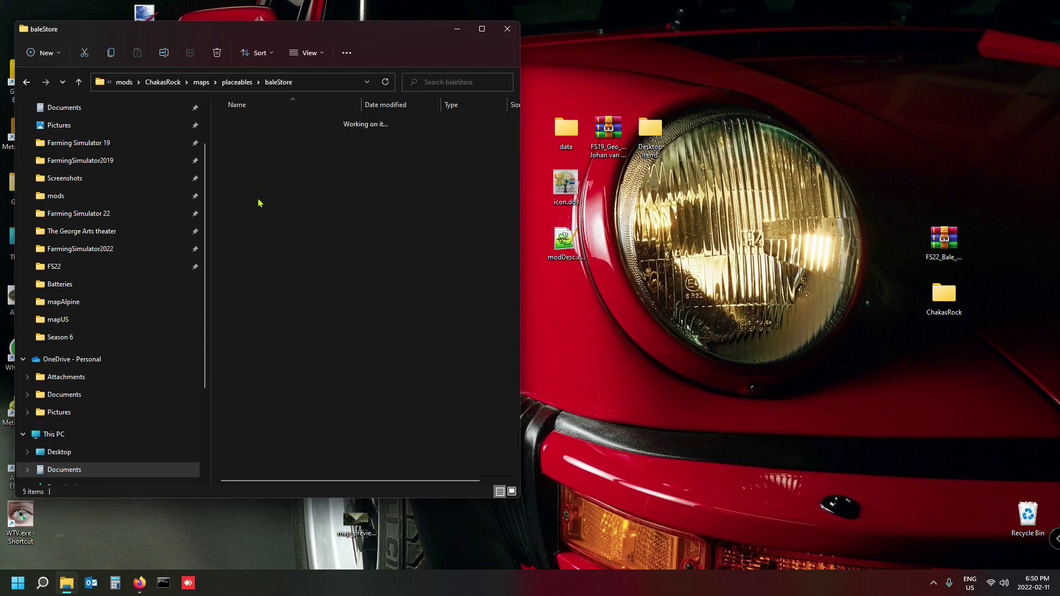
{"action": "double_click", "coordinate": [253, 195]}
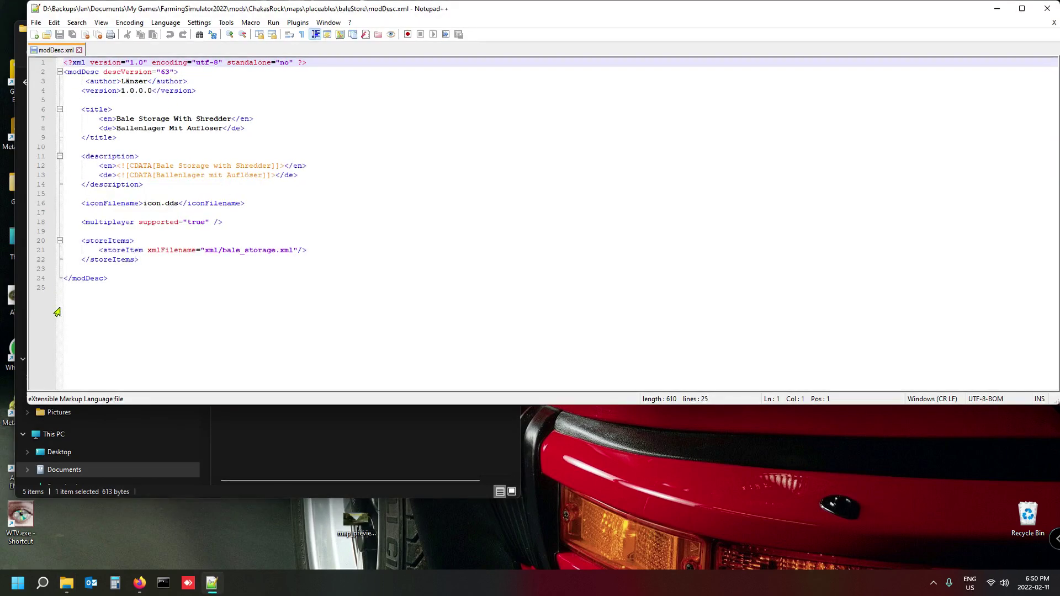
Step: Copy the storeItem line for xml/bale_storage.xml from the bale storage modDesc.xml
{"action": "left_click", "coordinate": [102, 241]}
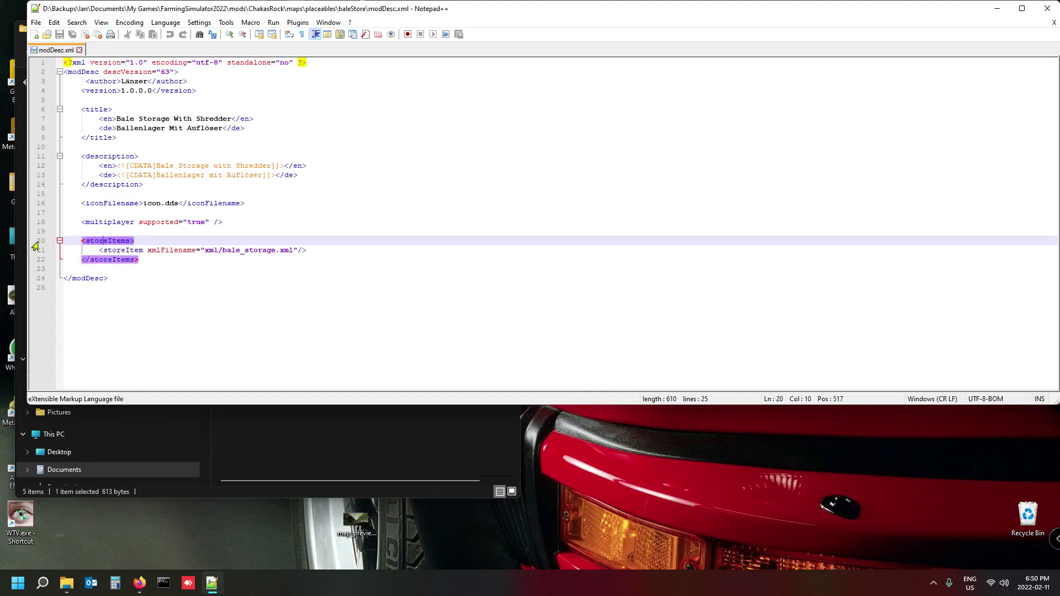
{"action": "left_click_drag", "start_coordinate": [34, 242], "coordinate": [295, 263]}
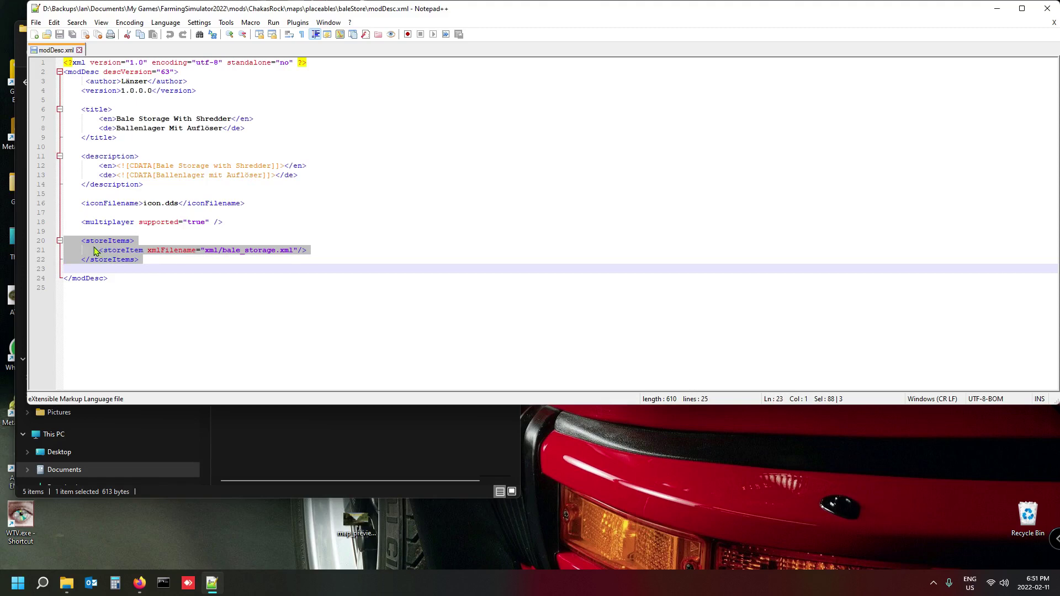
{"action": "left_click", "coordinate": [39, 251]}
{"action": "key", "text": "ctrl+c"}
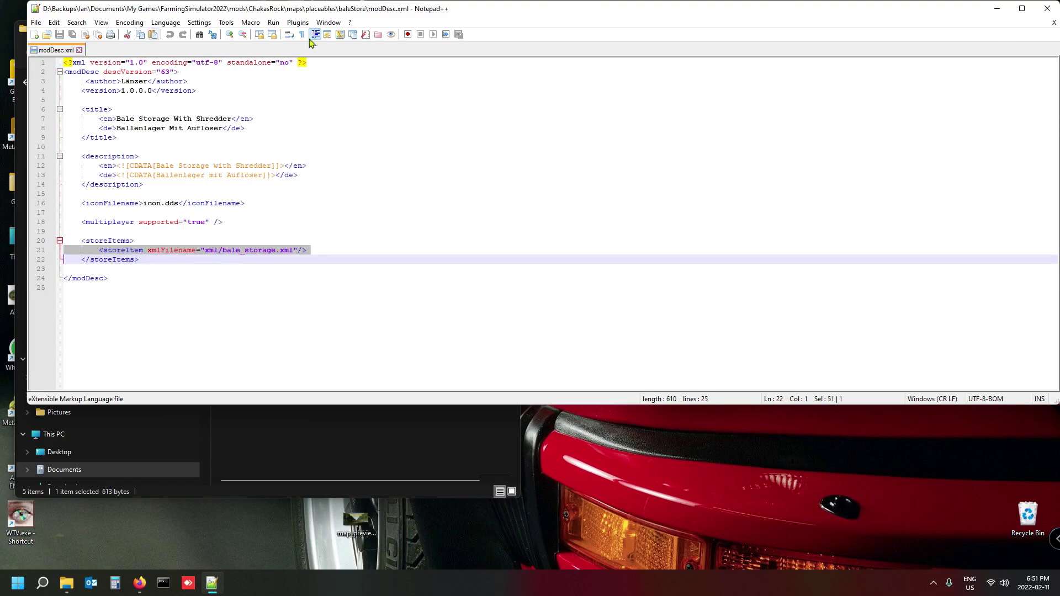
Step: Open the modDesc.xml in the ChakasRock mod folder and compare its storeItems section with the bale storage modDesc.xml
{"action": "left_click", "coordinate": [320, 428]}
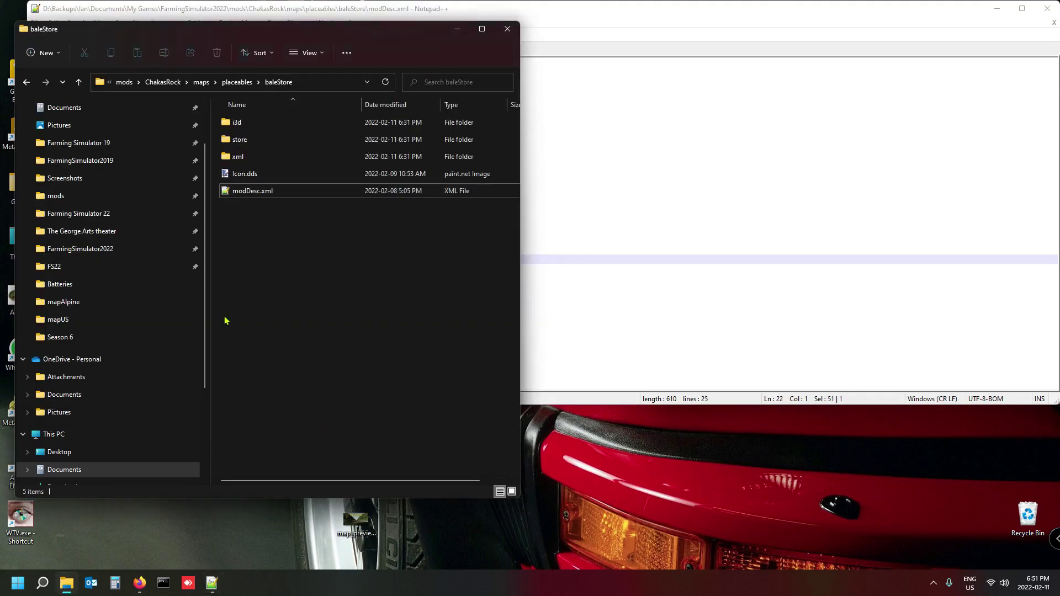
{"action": "left_click", "coordinate": [167, 83]}
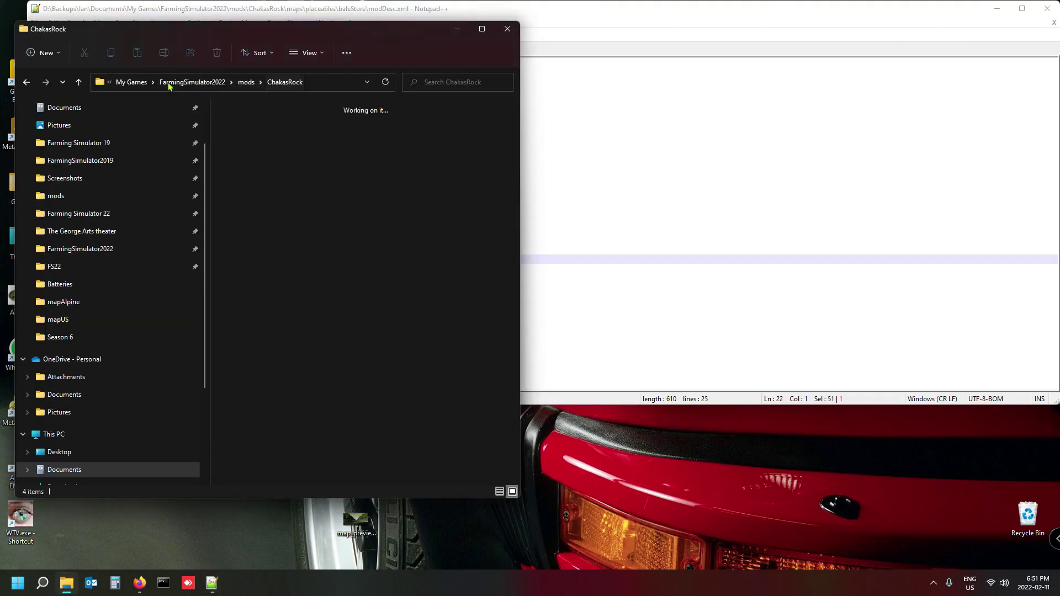
{"action": "double_click", "coordinate": [362, 141]}
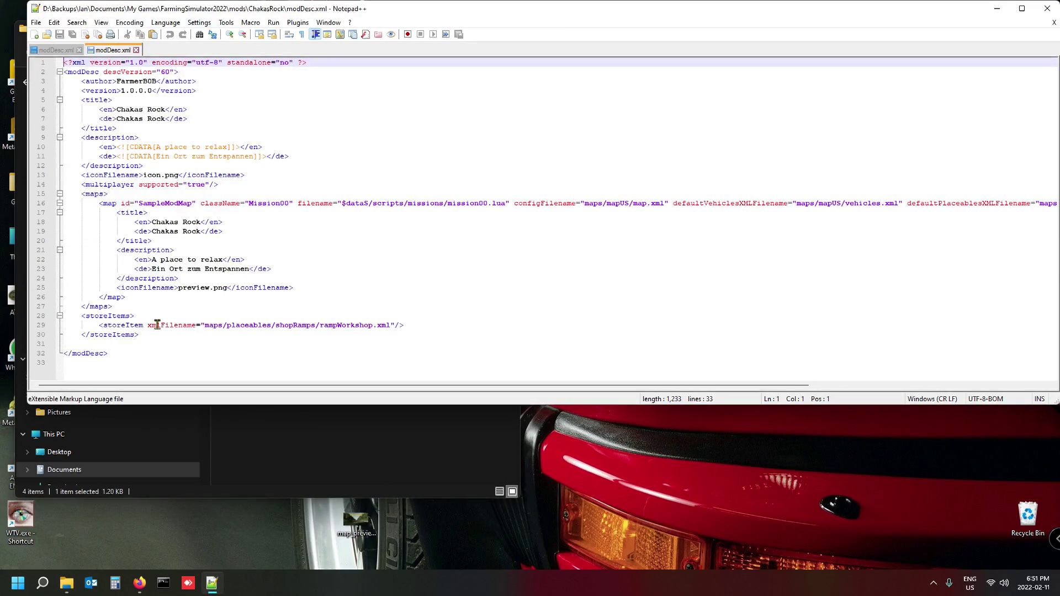
{"action": "left_click", "coordinate": [356, 473]}
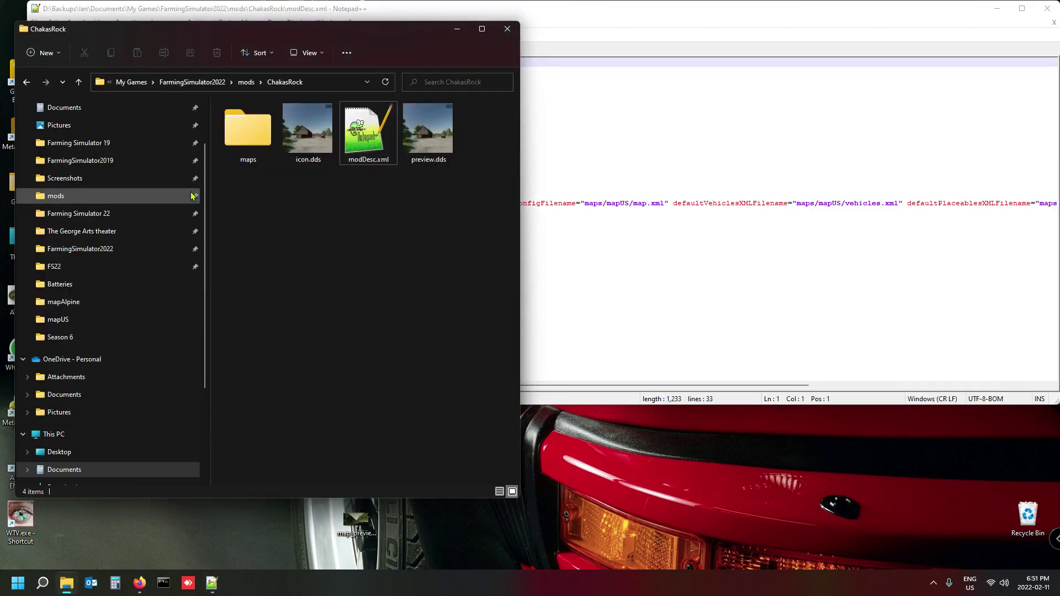
{"action": "left_click", "coordinate": [575, 14]}
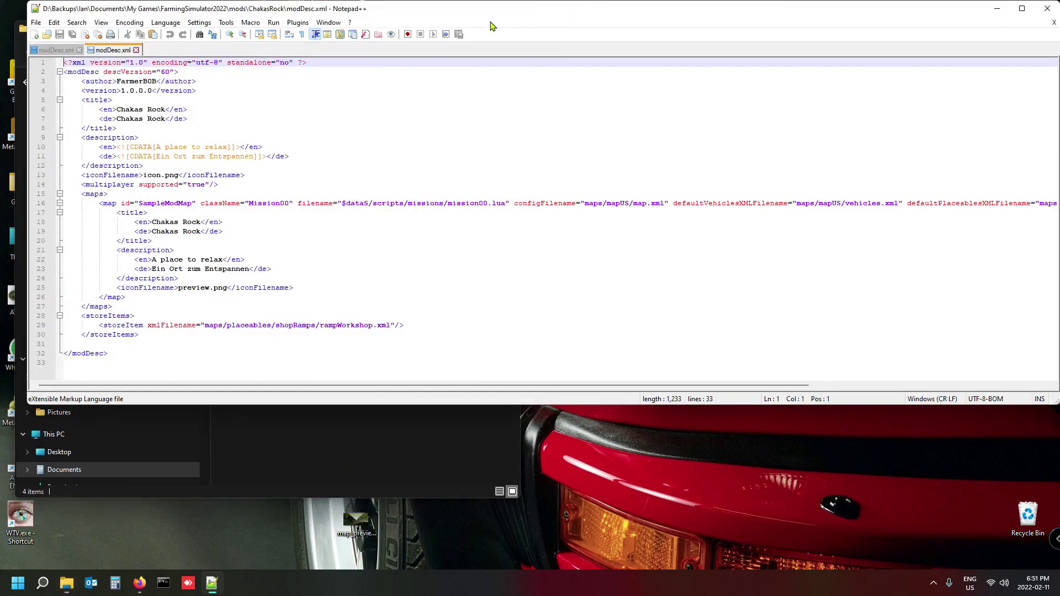
{"action": "left_click", "coordinate": [53, 50]}
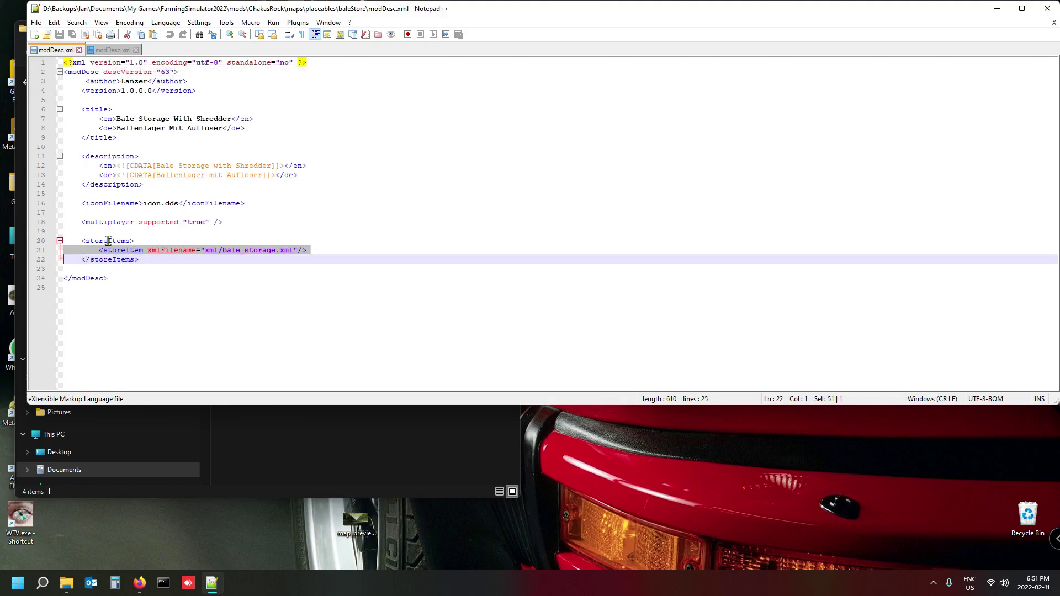
{"action": "left_click", "coordinate": [106, 51]}
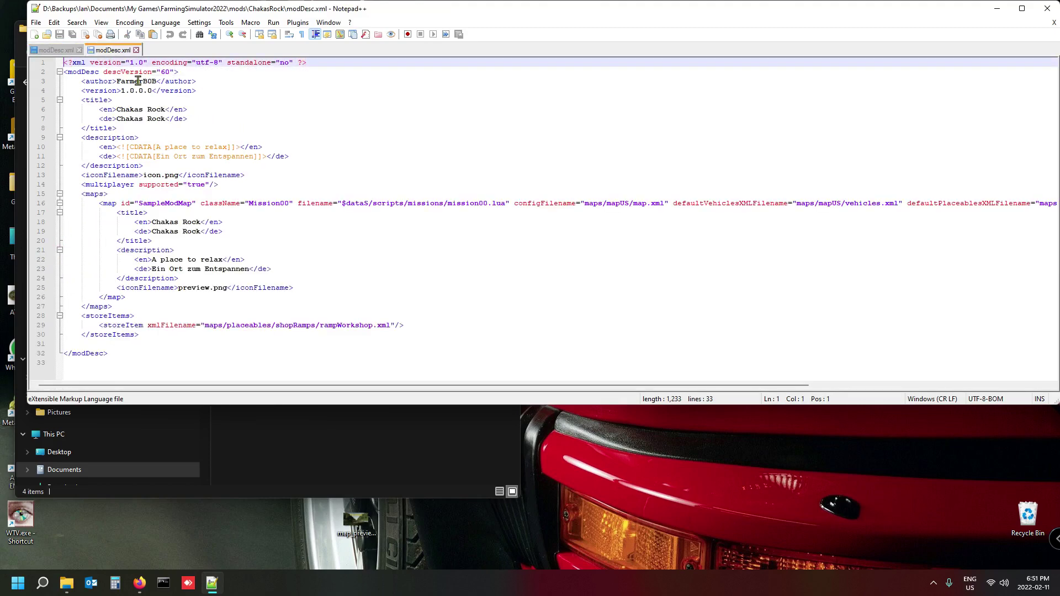
Step: Paste the bale_storage.xml storeItem line below the rampWorkshop.xml entry in the map's modDesc.xml and remove the extra blank line
{"action": "left_click", "coordinate": [418, 326]}
{"action": "key", "text": "Return"}
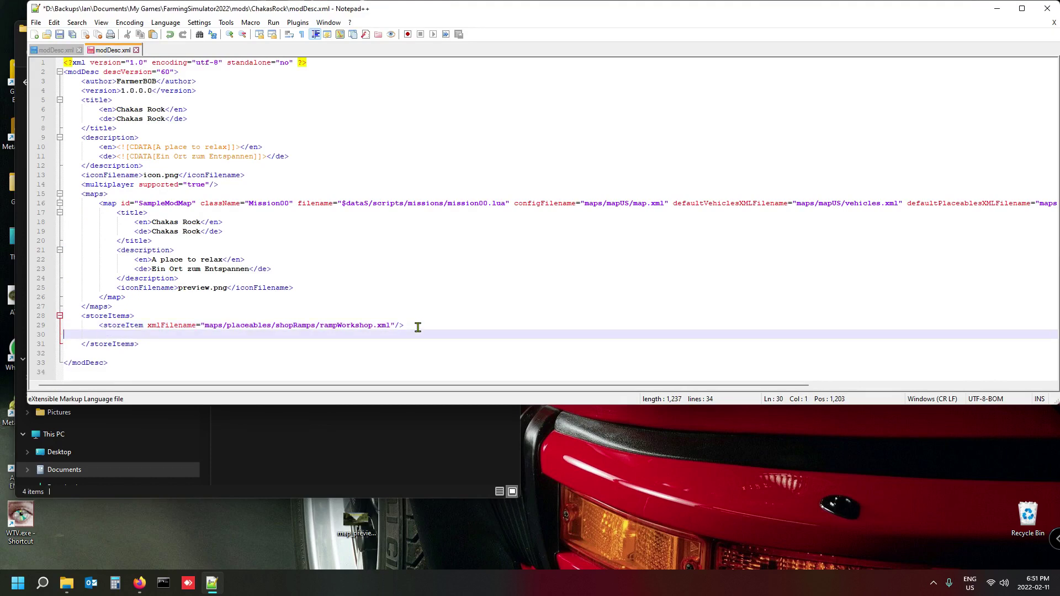
{"action": "key", "text": "ctrl+v"}
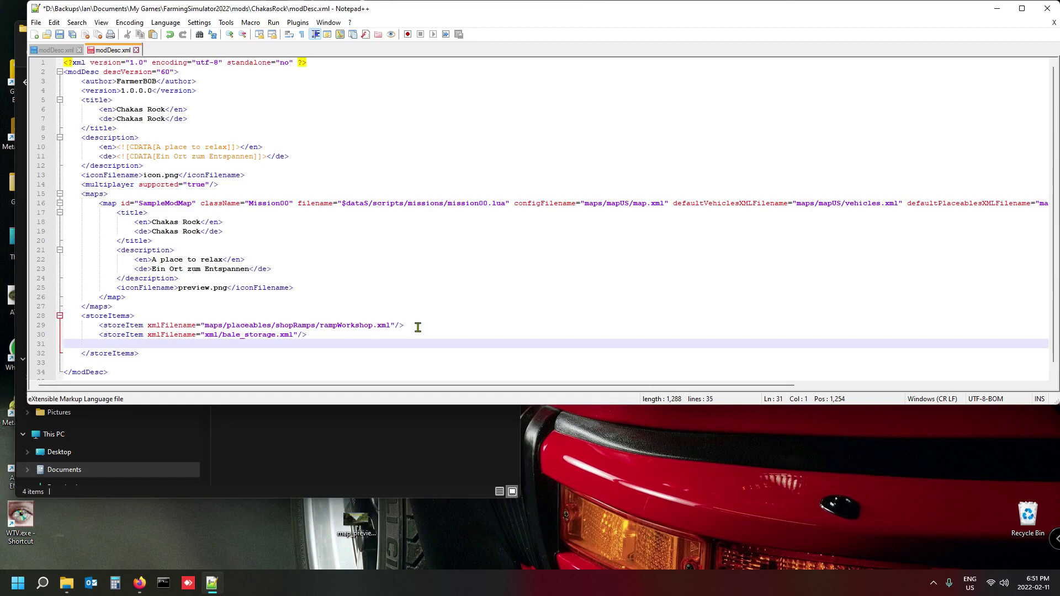
{"action": "key", "text": "Delete"}
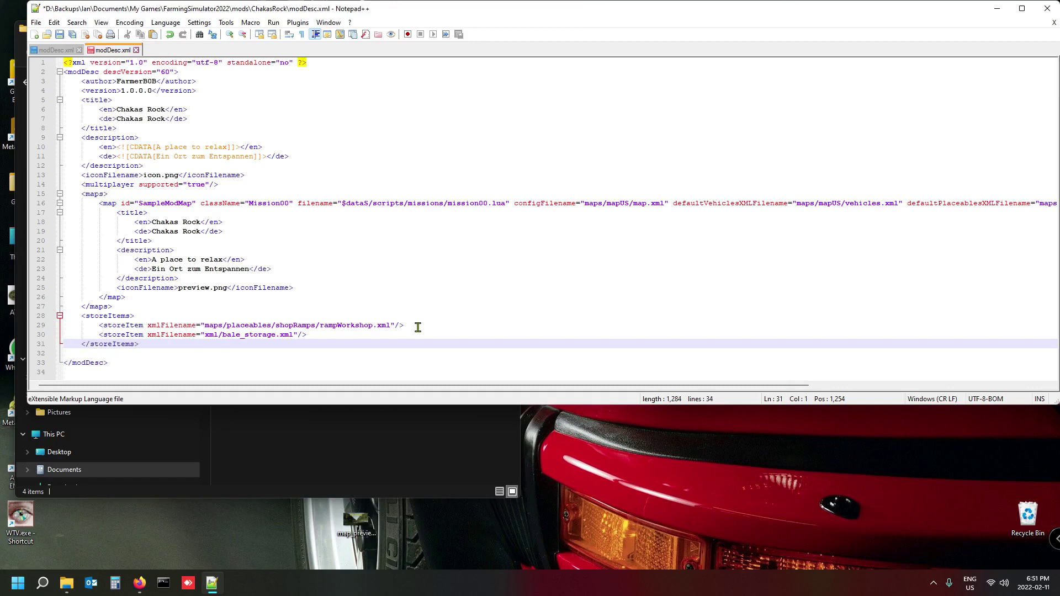
Step: Switch to File Explorer, open the map's maps/placeables/baleStore folder and copy the maps\placeables\baleStore part of its path
{"action": "left_click", "coordinate": [207, 326]}
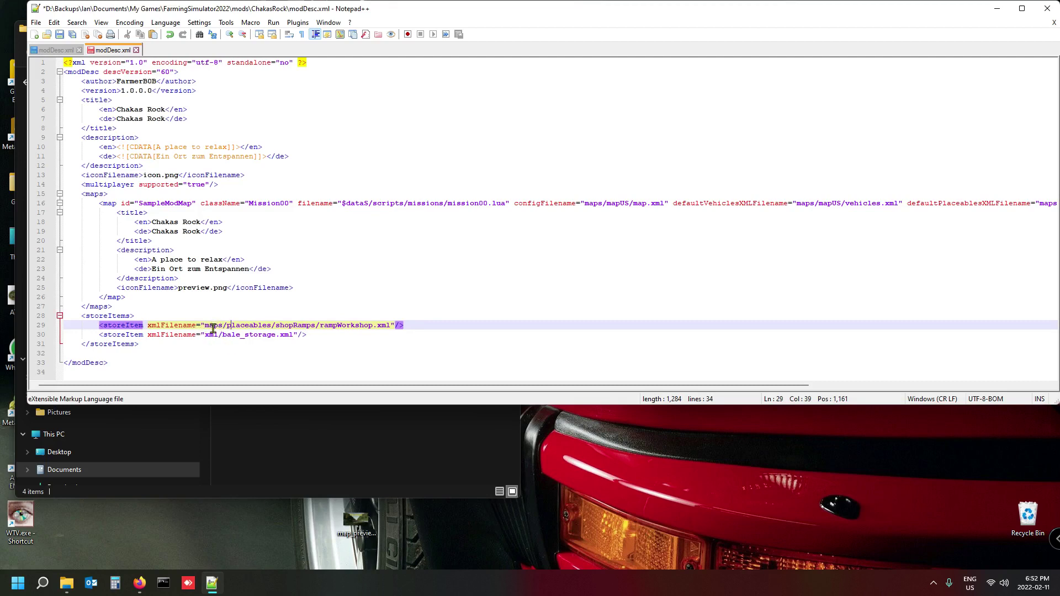
{"action": "left_click", "coordinate": [269, 440]}
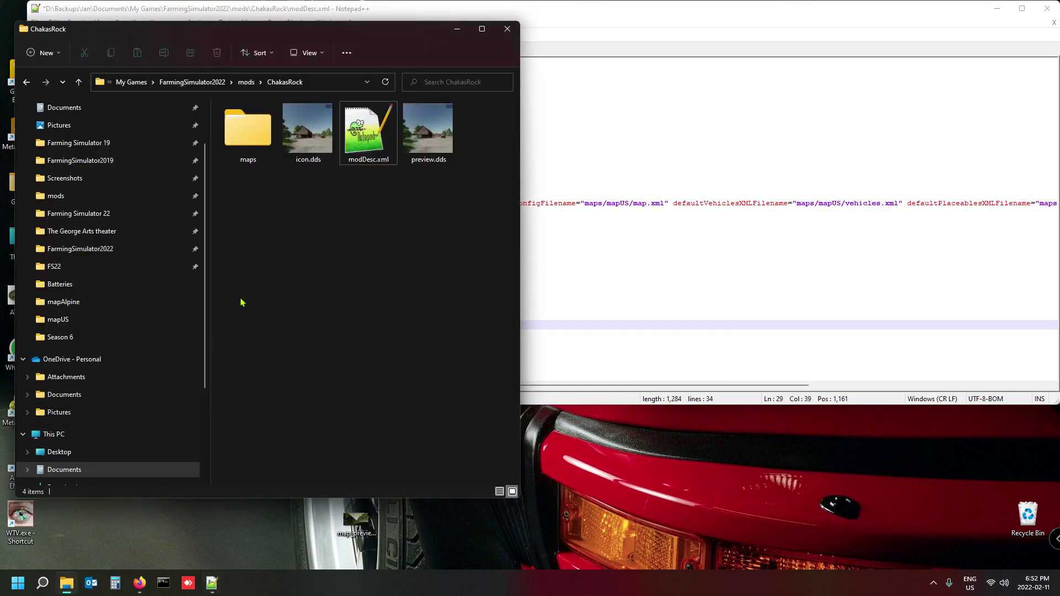
{"action": "double_click", "coordinate": [246, 145]}
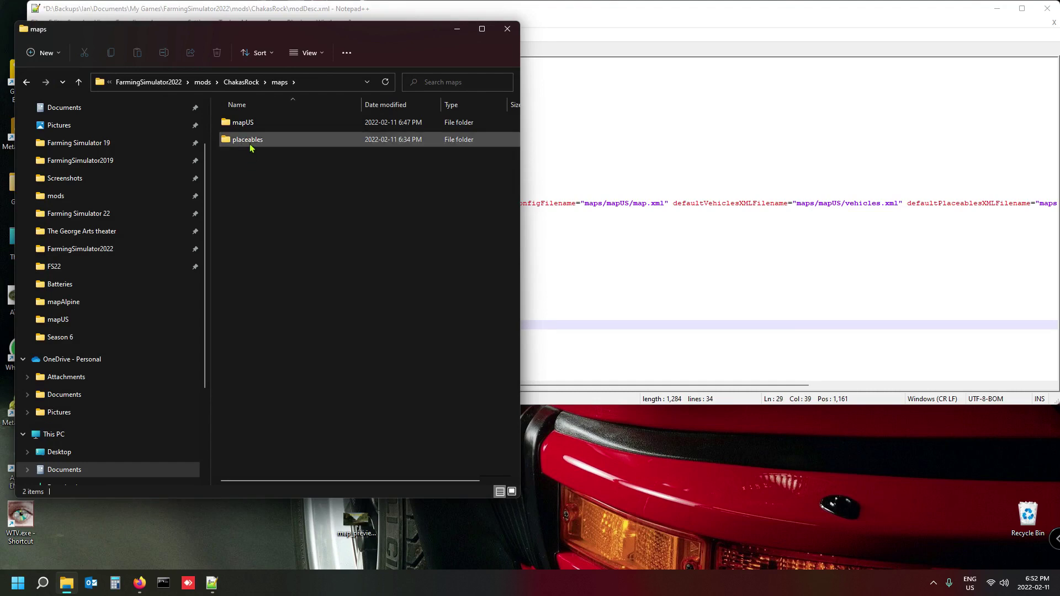
{"action": "double_click", "coordinate": [249, 142]}
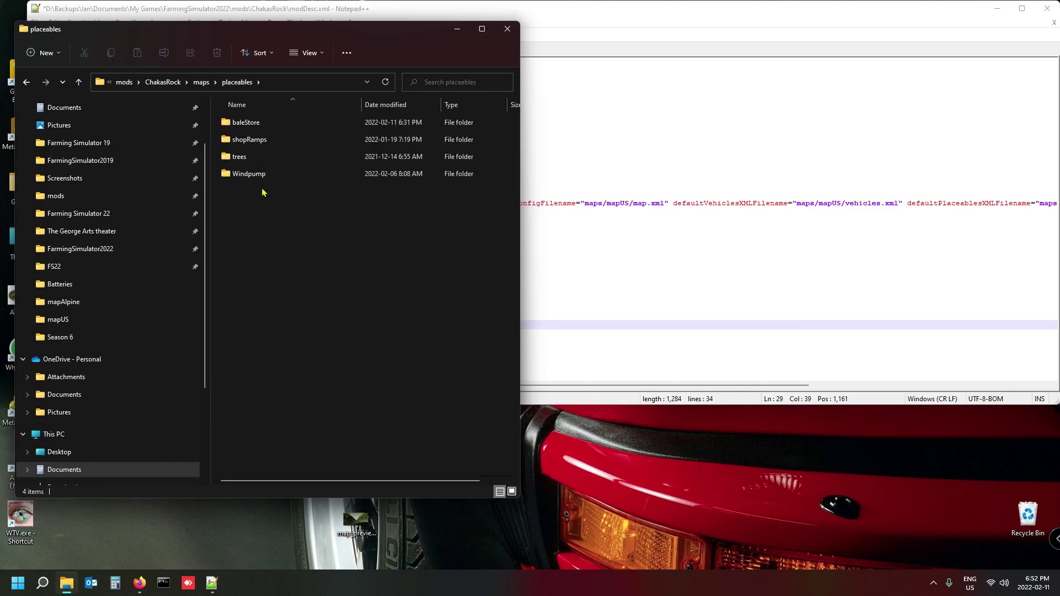
{"action": "double_click", "coordinate": [247, 122]}
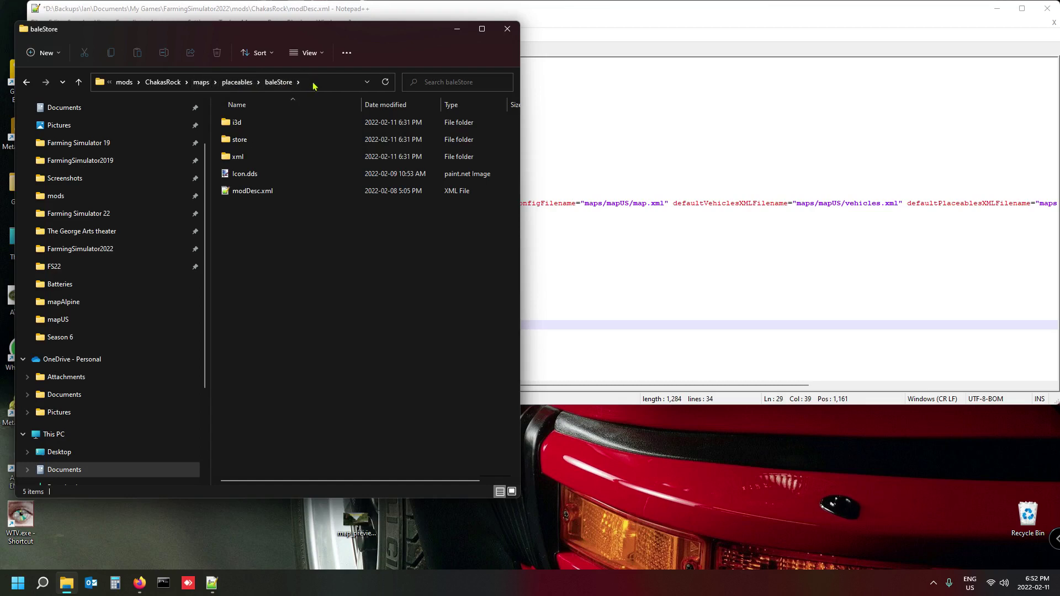
{"action": "left_click", "coordinate": [314, 84]}
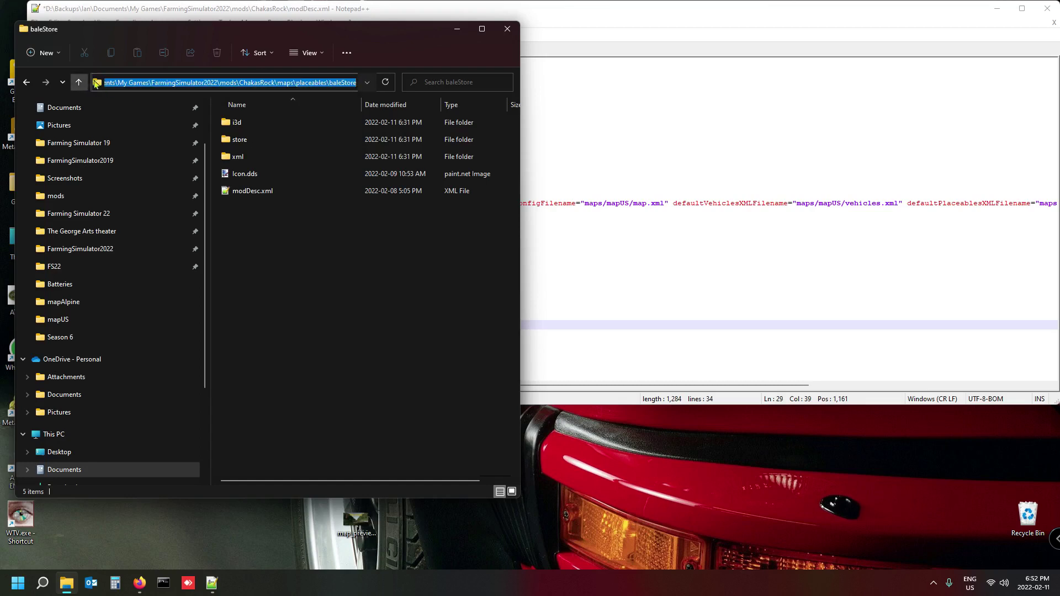
{"action": "left_click", "coordinate": [282, 85]}
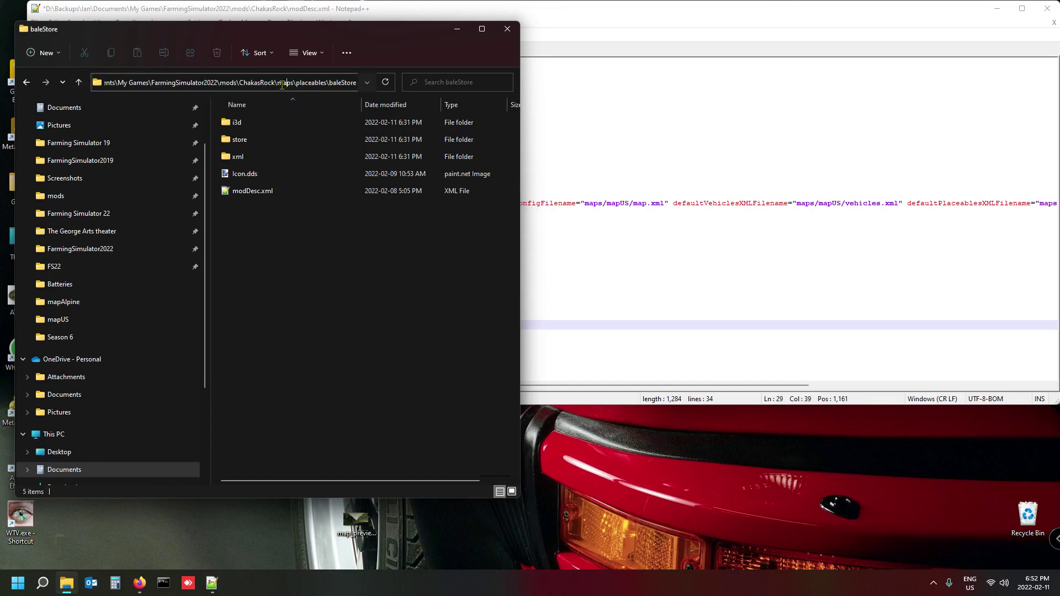
{"action": "left_click_drag", "start_coordinate": [280, 83], "coordinate": [386, 83]}
{"action": "key", "text": "ctrl+c"}
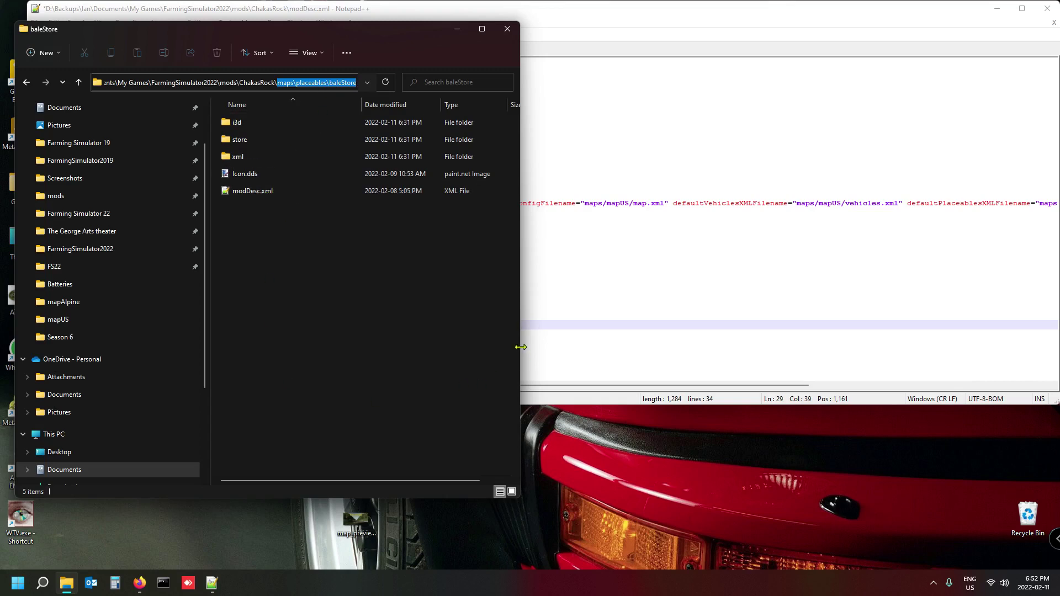
Step: Replace the xml folder prefix in the bale_storage.xml storeItem of the map's modDesc.xml with maps/placeables/baleStore, using forward slashes
{"action": "left_click", "coordinate": [584, 256]}
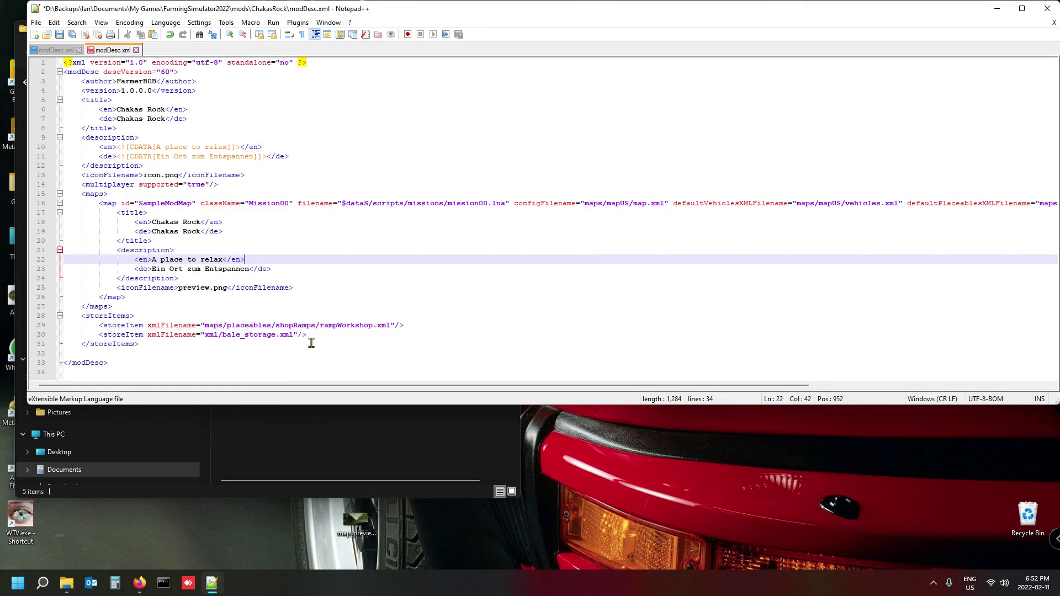
{"action": "double_click", "coordinate": [210, 334]}
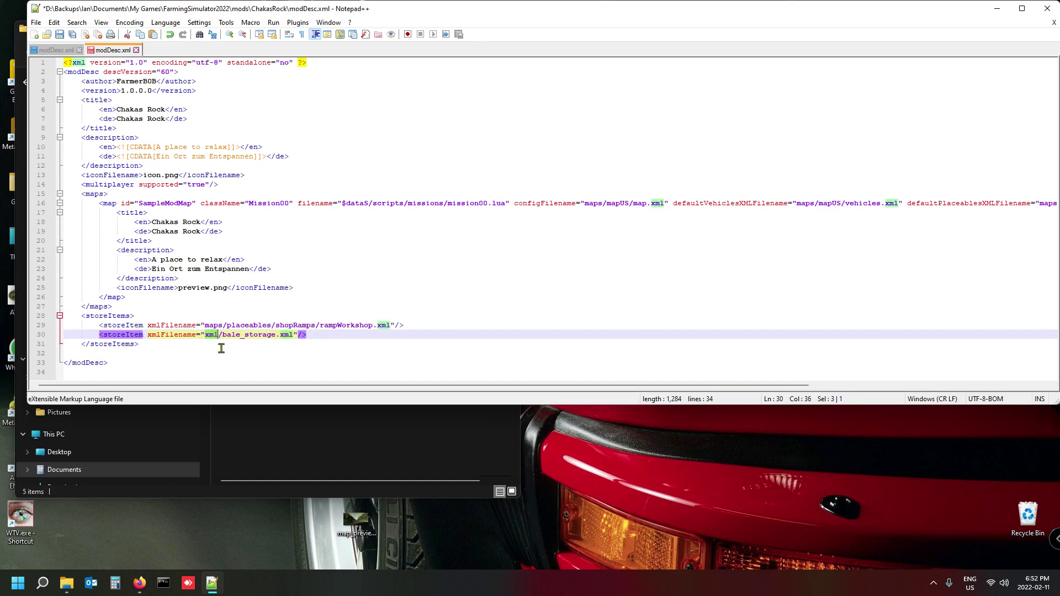
{"action": "key", "text": "ctrl+v"}
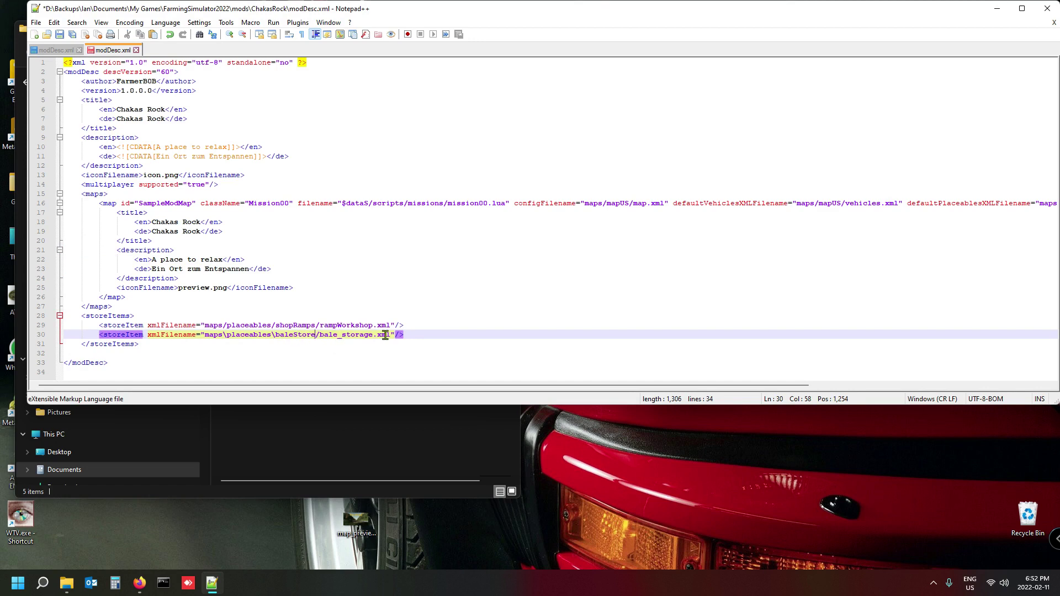
{"action": "left_click_drag", "start_coordinate": [223, 335], "coordinate": [227, 334]}
{"action": "type", "text": "/"}
{"action": "left_click_drag", "start_coordinate": [271, 335], "coordinate": [276, 335]}
{"action": "type", "text": "/"}
Step: Check the location of bale_storage.xml in File Explorer and insert xml/ after baleStore/ in its storeItem path in modDesc.xml
{"action": "left_click", "coordinate": [290, 451]}
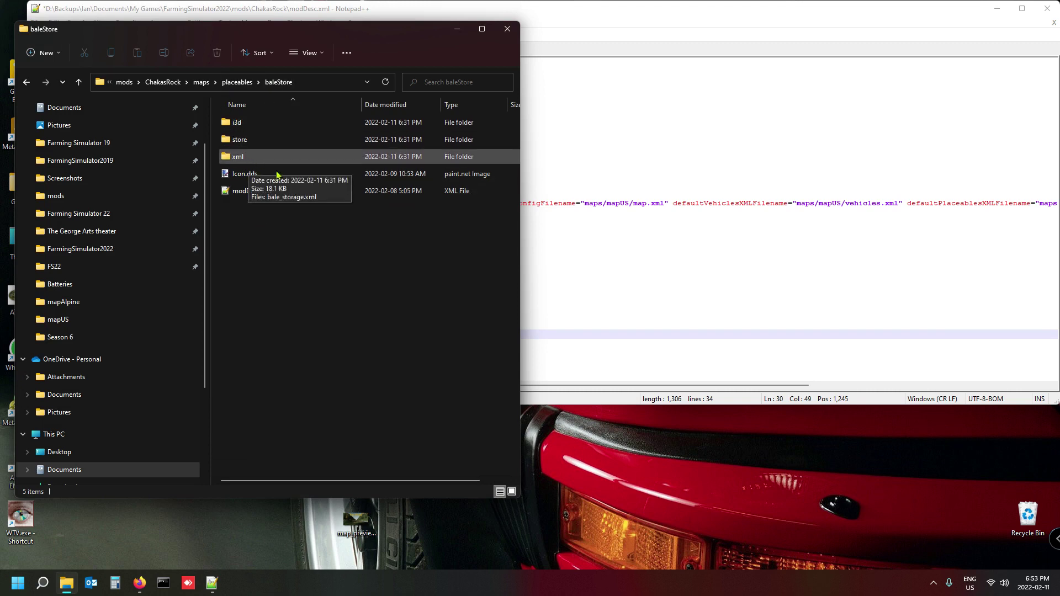
{"action": "left_click_drag", "start_coordinate": [369, 34], "coordinate": [425, 150]}
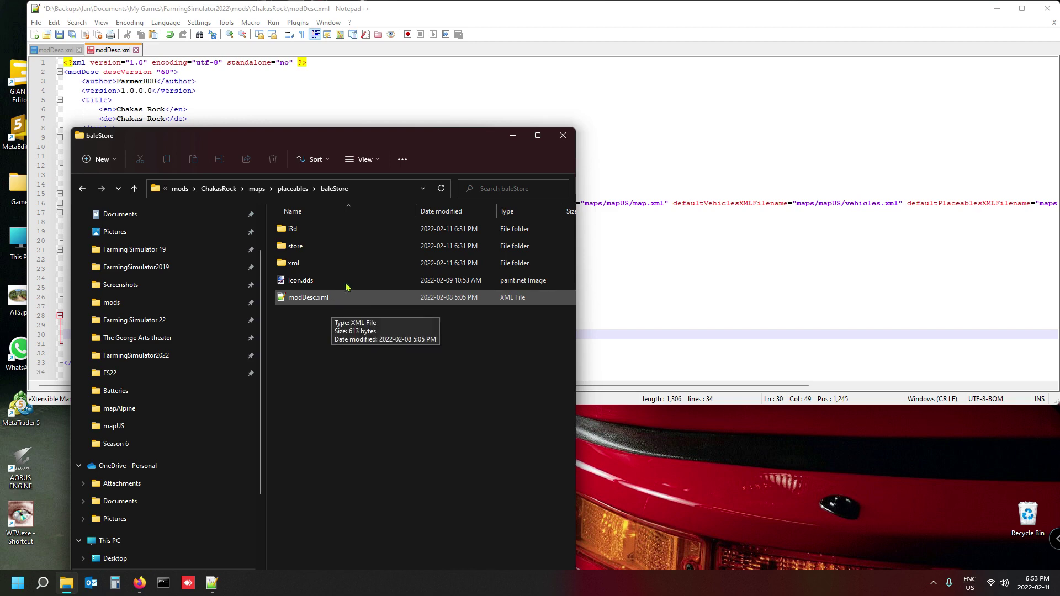
{"action": "double_click", "coordinate": [342, 263]}
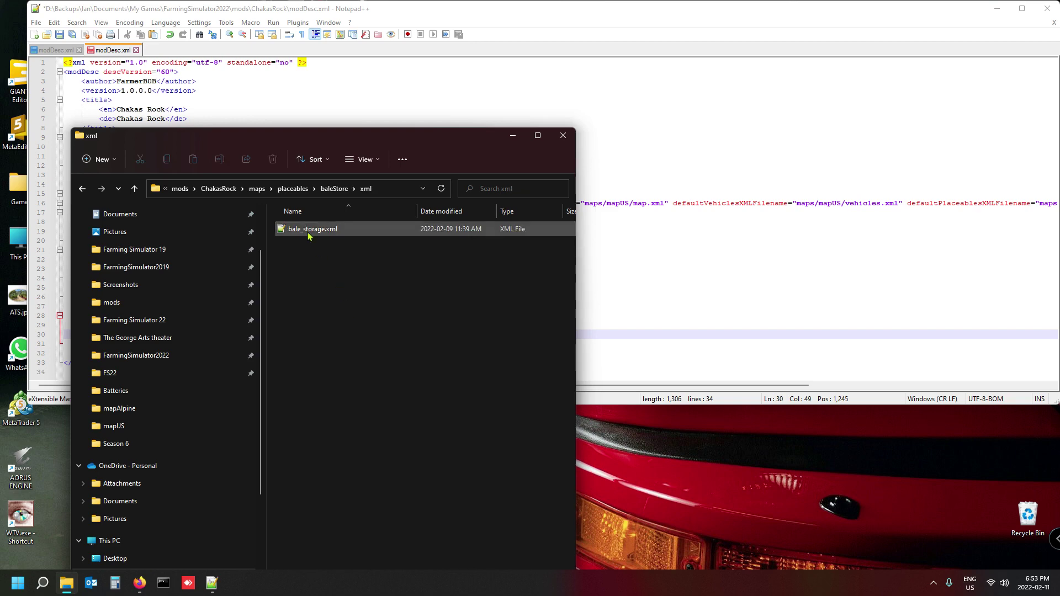
{"action": "left_click_drag", "start_coordinate": [387, 144], "coordinate": [768, 109]}
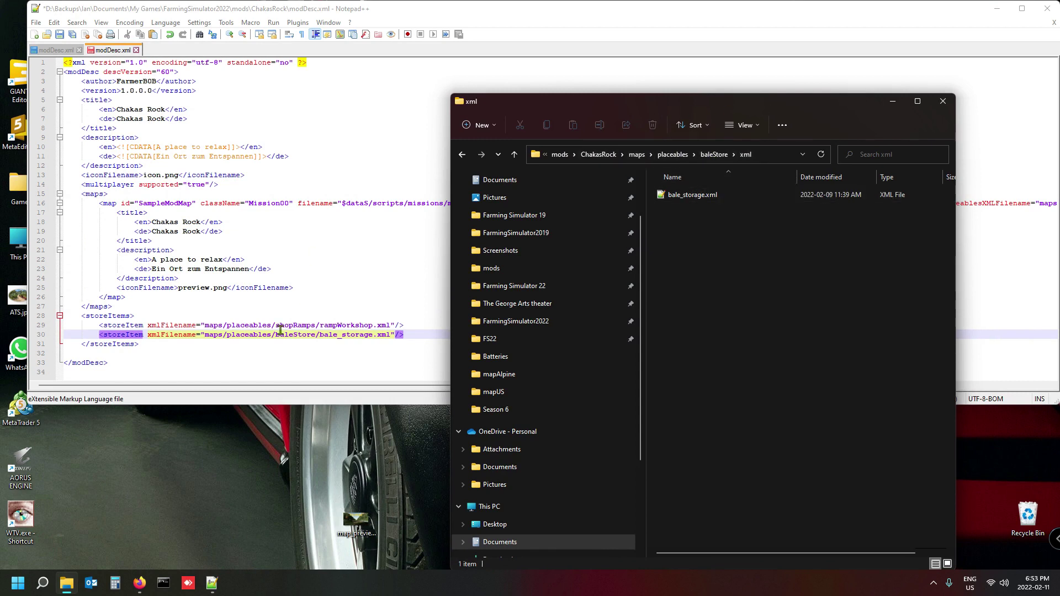
{"action": "left_click", "coordinate": [318, 335]}
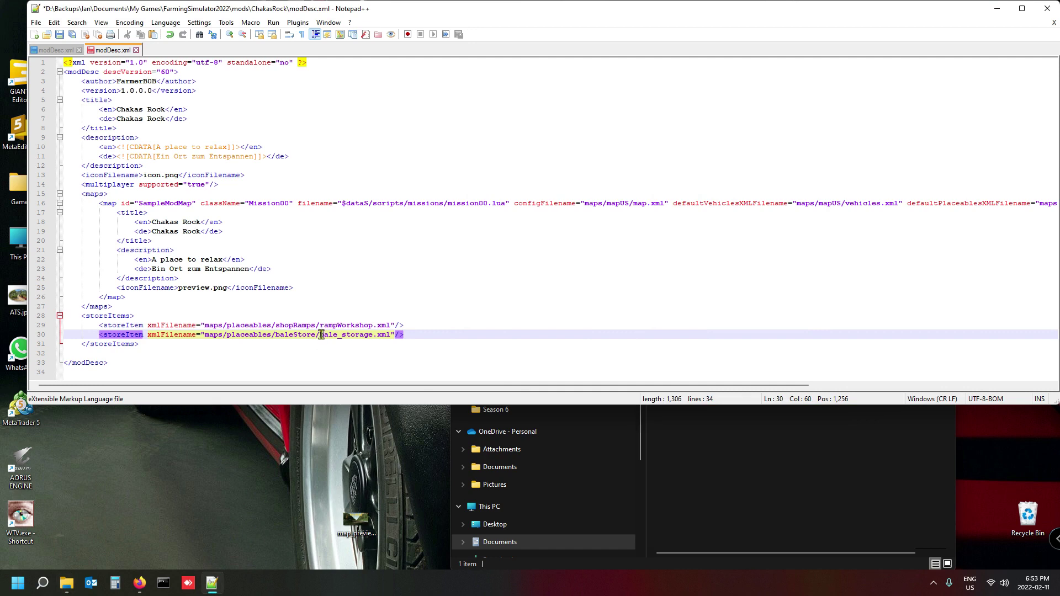
{"action": "type", "text": "xml"}
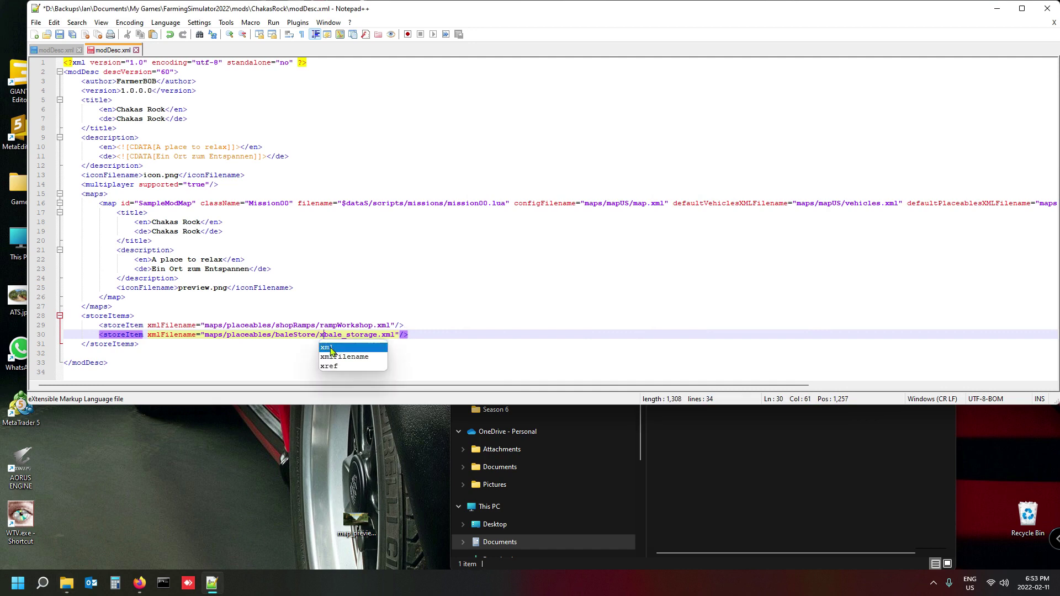
{"action": "type", "text": "/"}
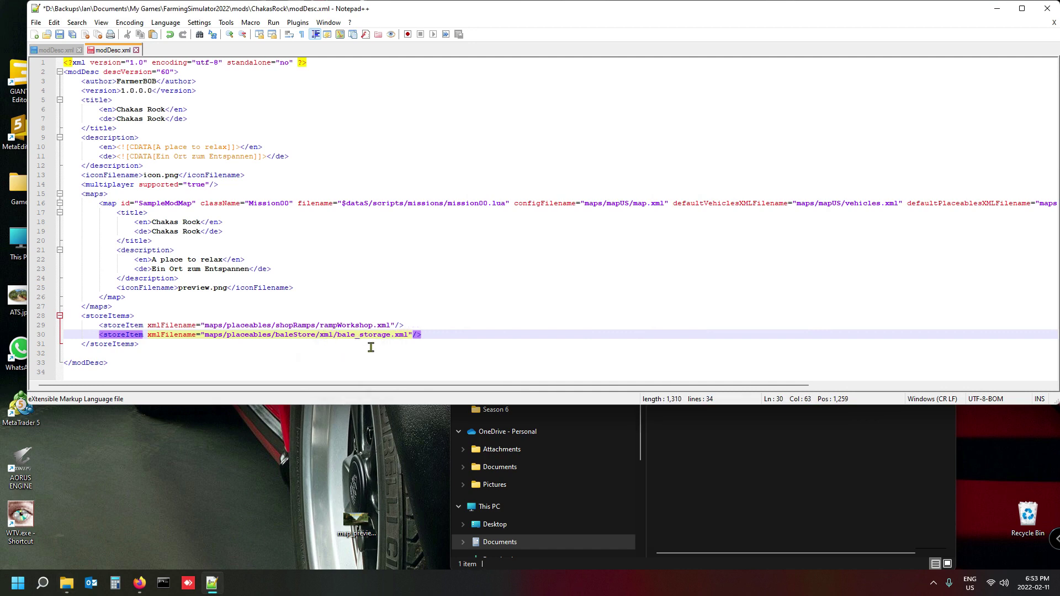
Step: Open bale_storage.xml from the baleStore/xml folder in Notepad++ and review its store image and base i3d filename paths
{"action": "left_click", "coordinate": [851, 498]}
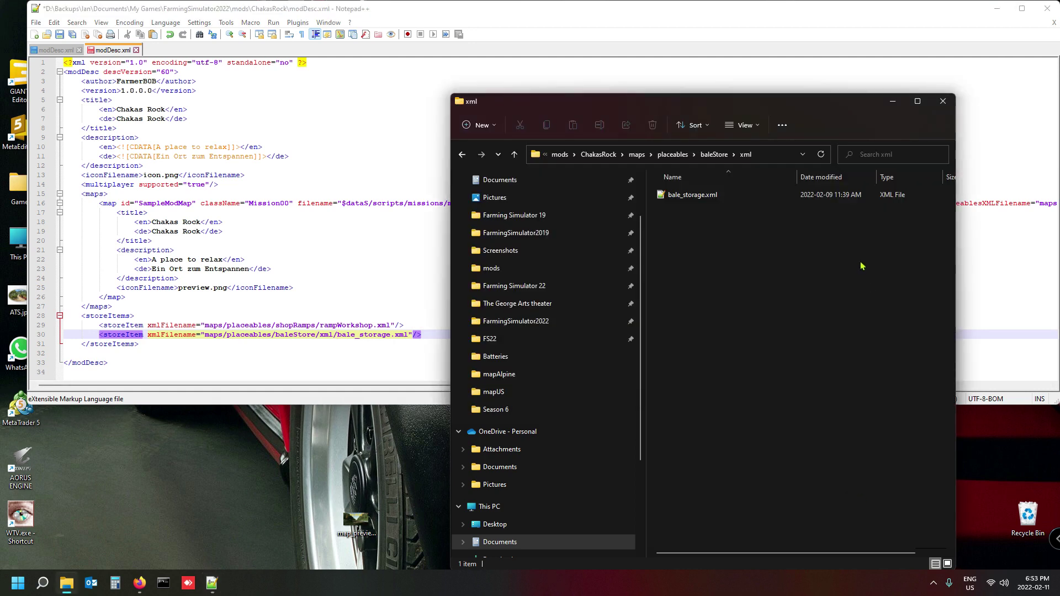
{"action": "left_click", "coordinate": [776, 156]}
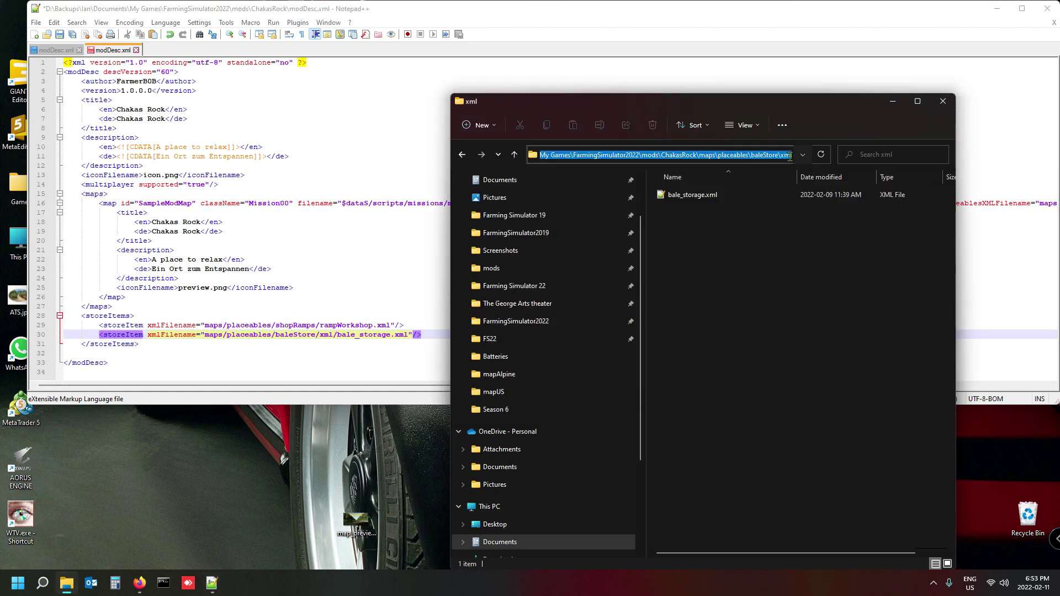
{"action": "left_click", "coordinate": [704, 197]}
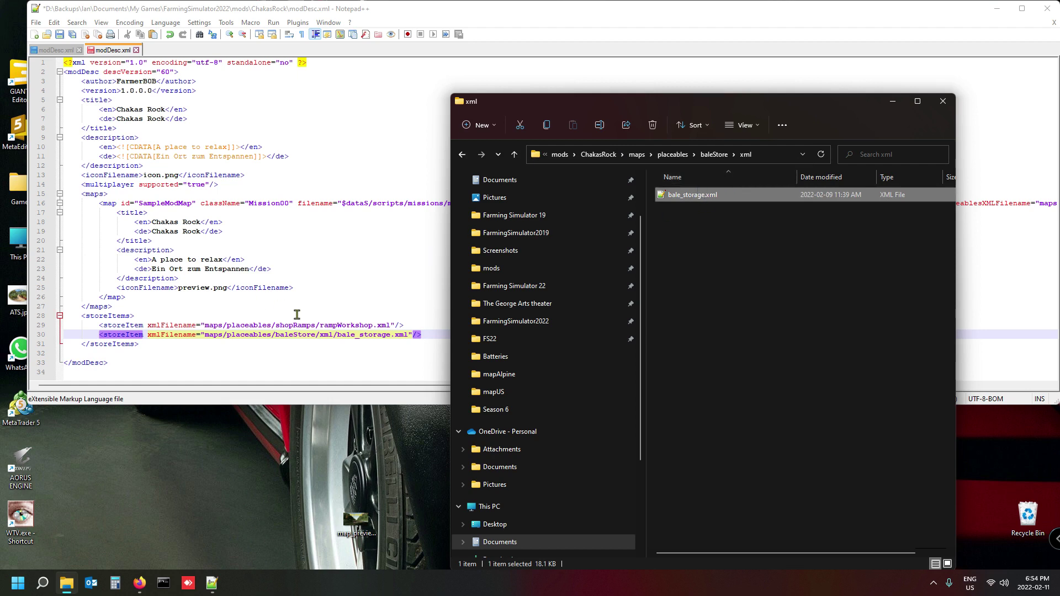
{"action": "double_click", "coordinate": [717, 197]}
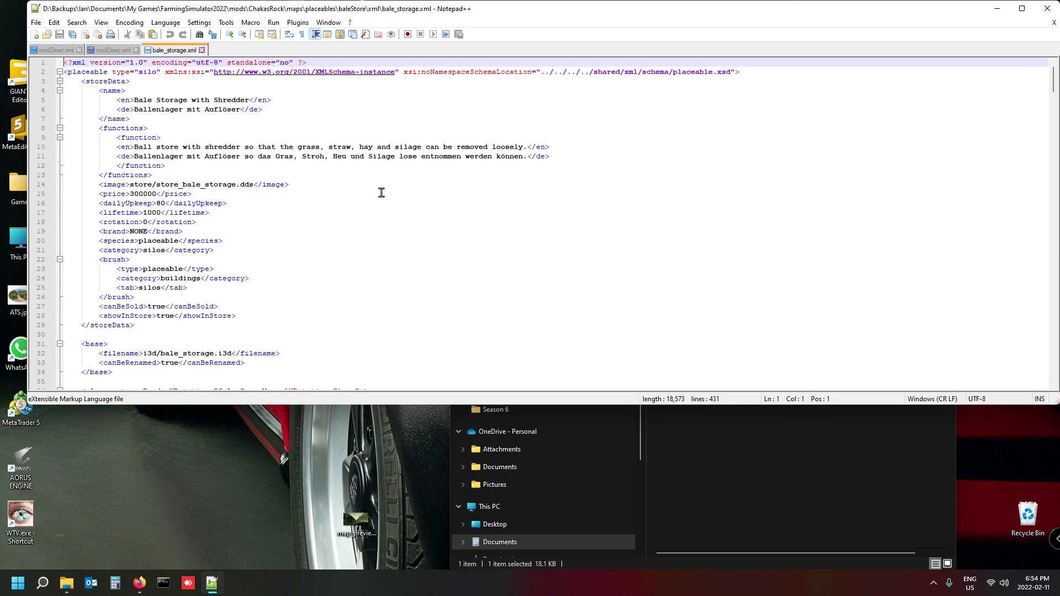
{"action": "left_click", "coordinate": [112, 185]}
{"action": "scroll", "coordinate": [182, 265], "scroll_direction": "down", "scroll_amount": 2}
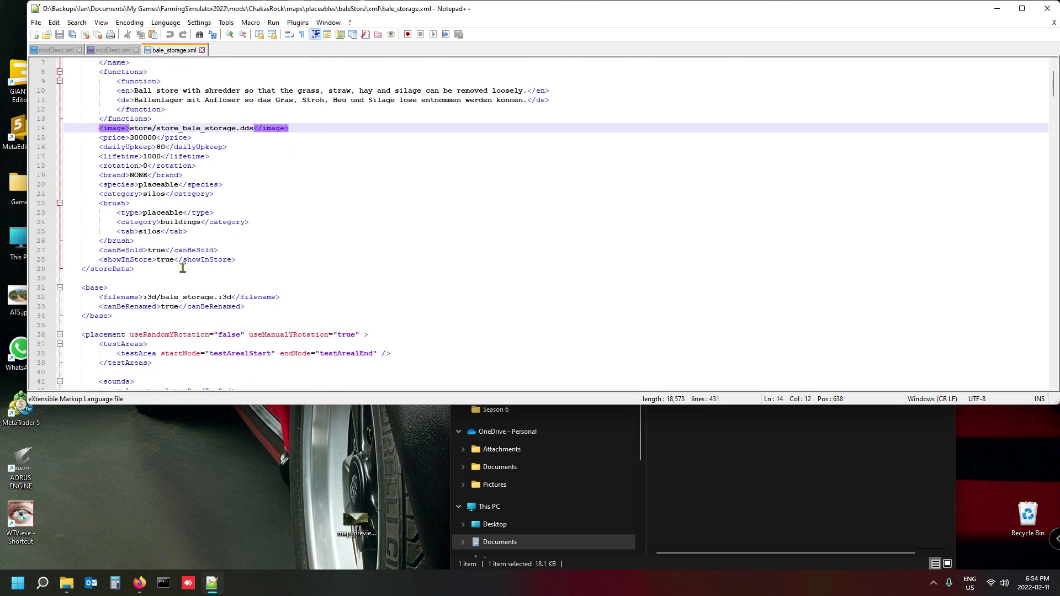
{"action": "left_click", "coordinate": [126, 297]}
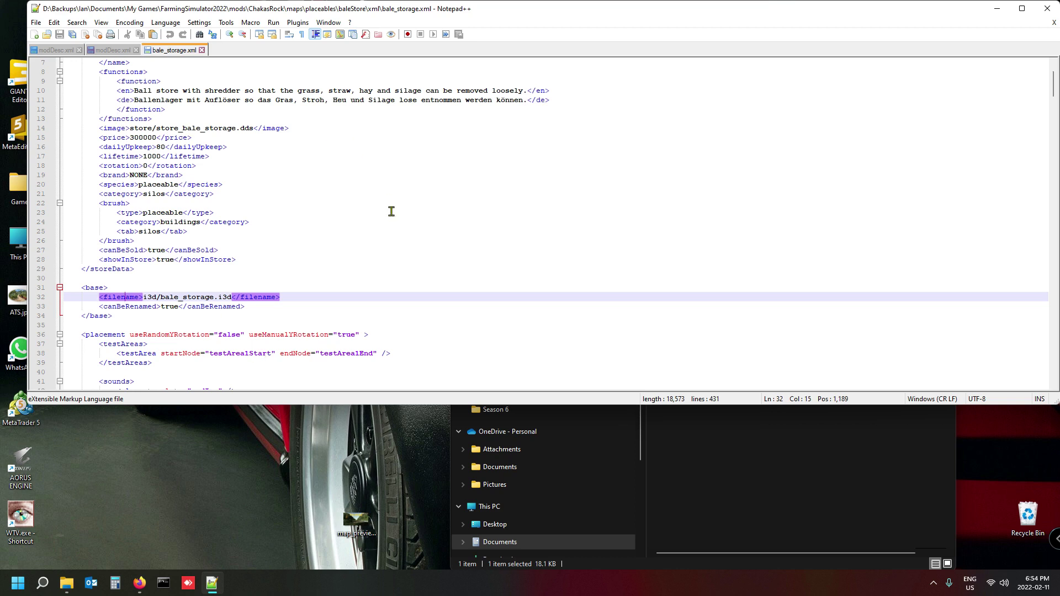
{"action": "left_click", "coordinate": [121, 128]}
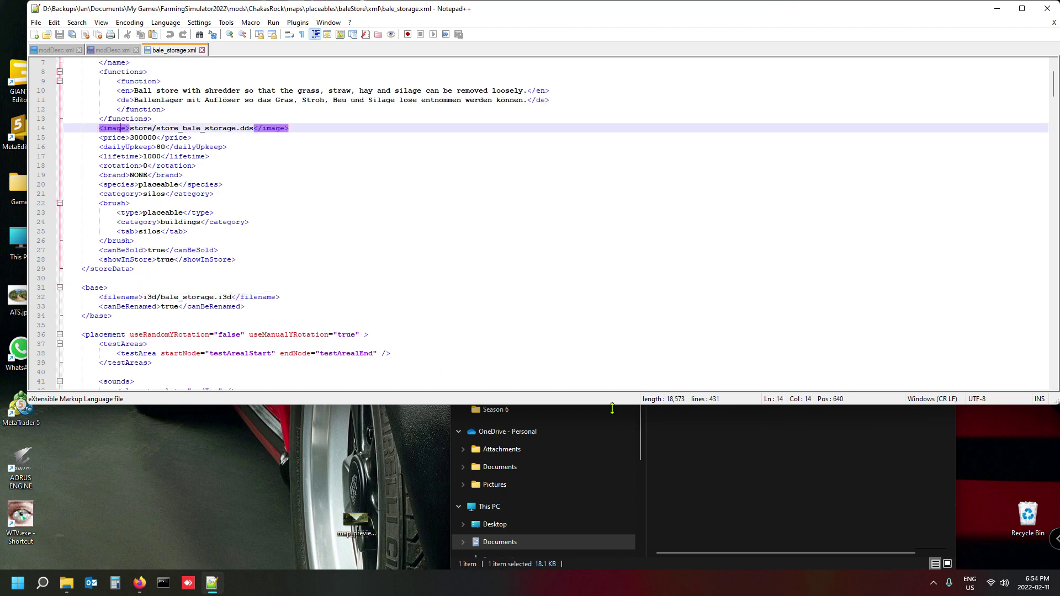
Step: Compare the maps/placeables/baleStore/ prefix in the map's modDesc.xml with the image path in bale_storage.xml
{"action": "left_click", "coordinate": [695, 468]}
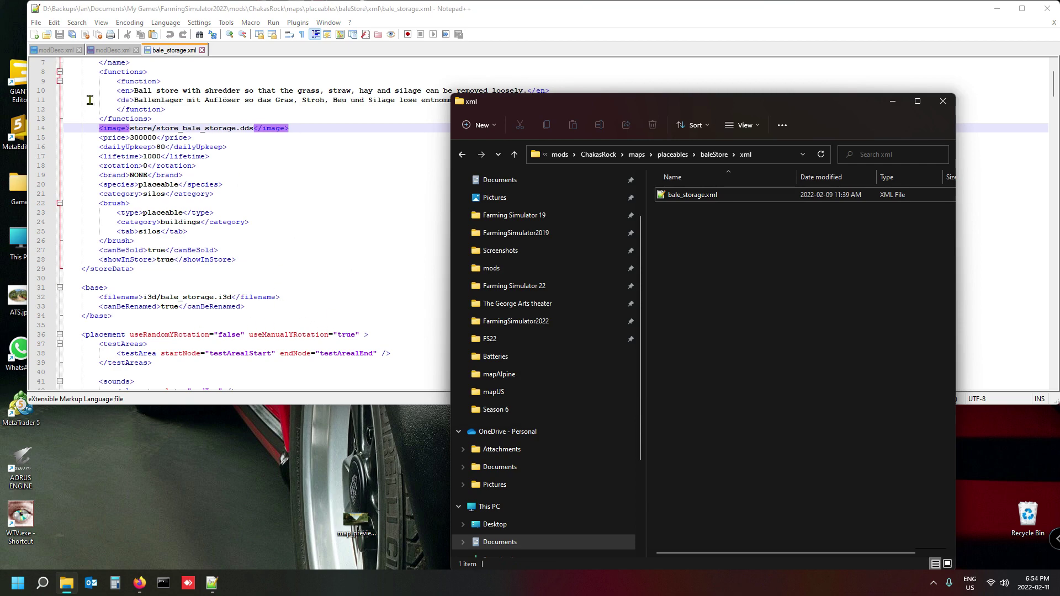
{"action": "left_click", "coordinate": [108, 50]}
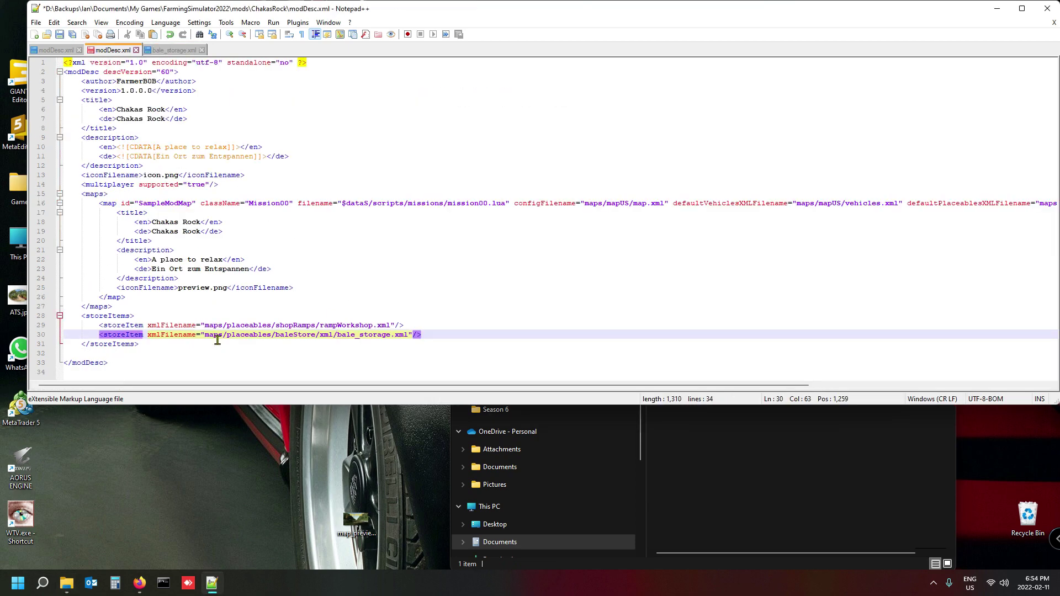
{"action": "left_click_drag", "start_coordinate": [203, 335], "coordinate": [319, 335]}
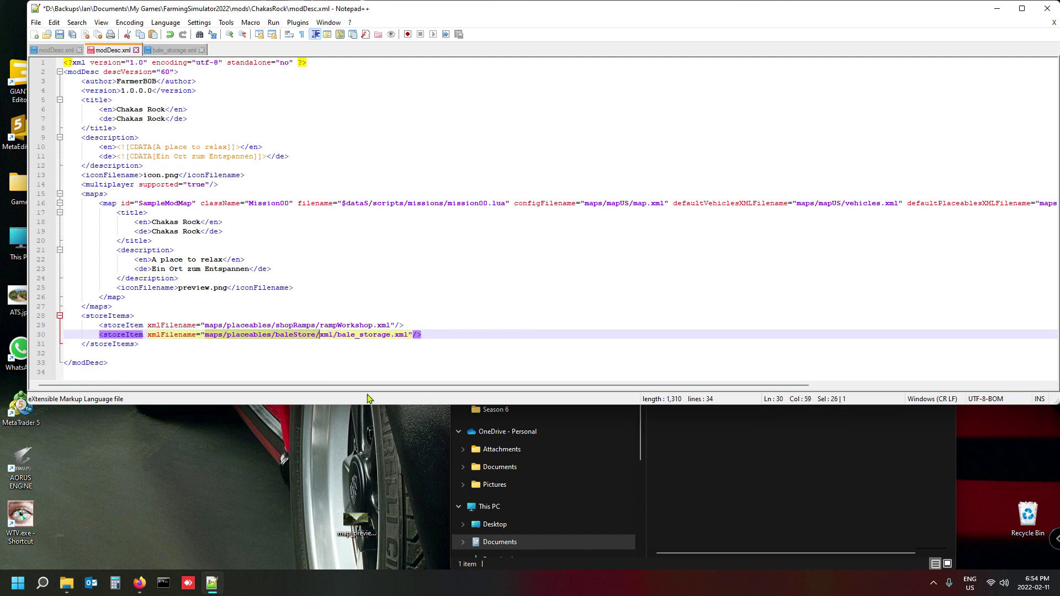
{"action": "left_click", "coordinate": [807, 488]}
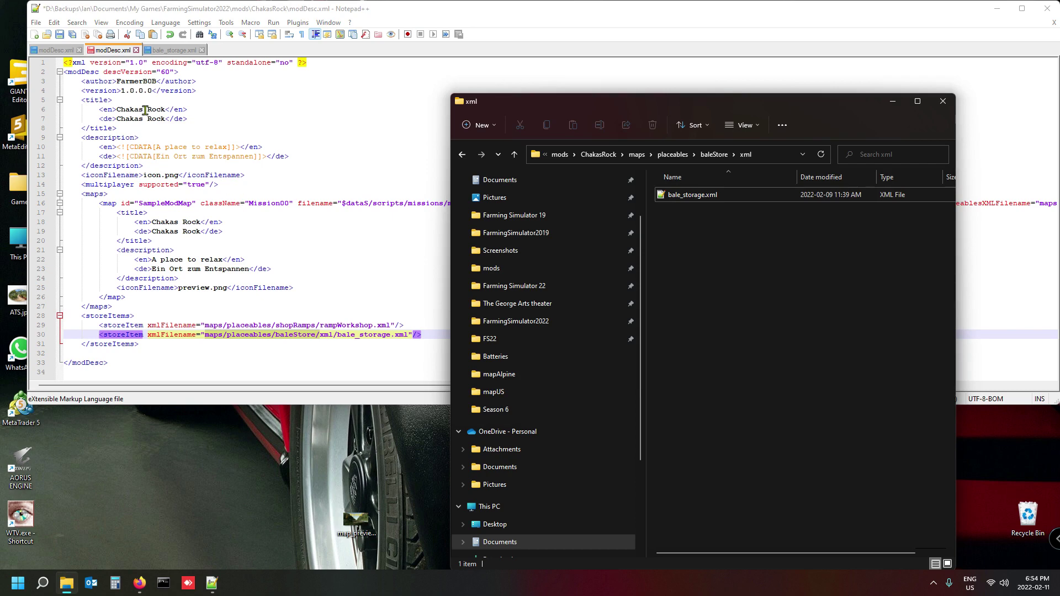
{"action": "left_click", "coordinate": [173, 51]}
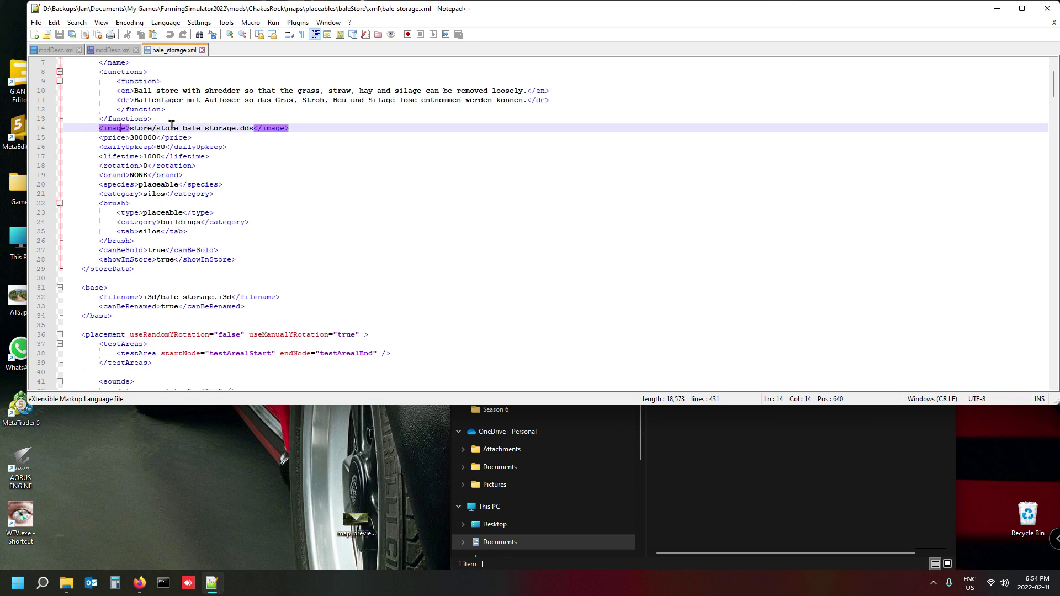
Step: Locate store_bale_storage.dds in the baleStore/store folder in File Explorer and copy the maps\placeables\baleStore\store portion of the folder path
{"action": "left_click", "coordinate": [722, 470]}
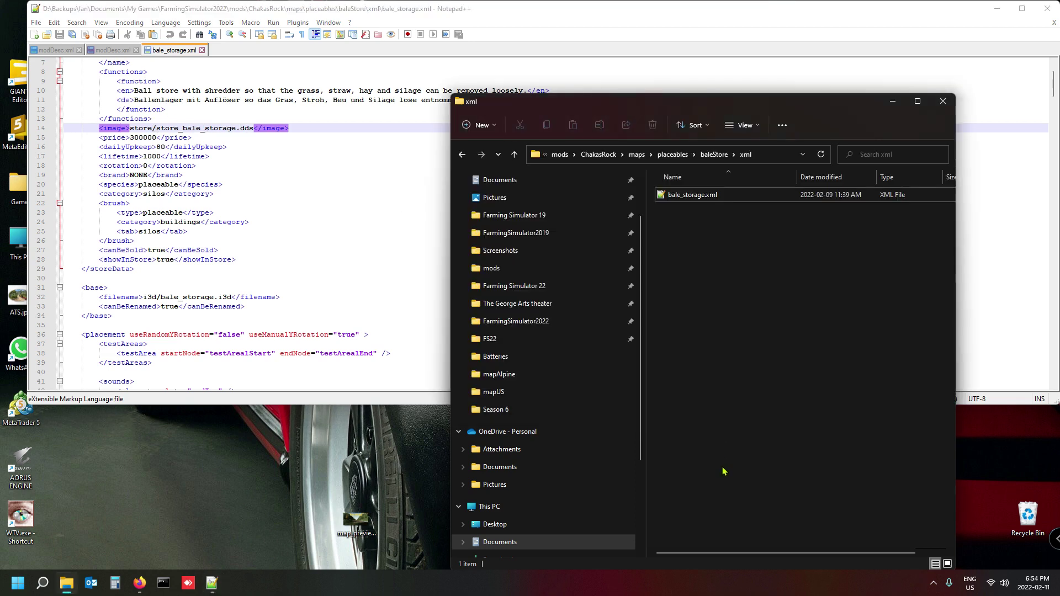
{"action": "left_click", "coordinate": [713, 154]}
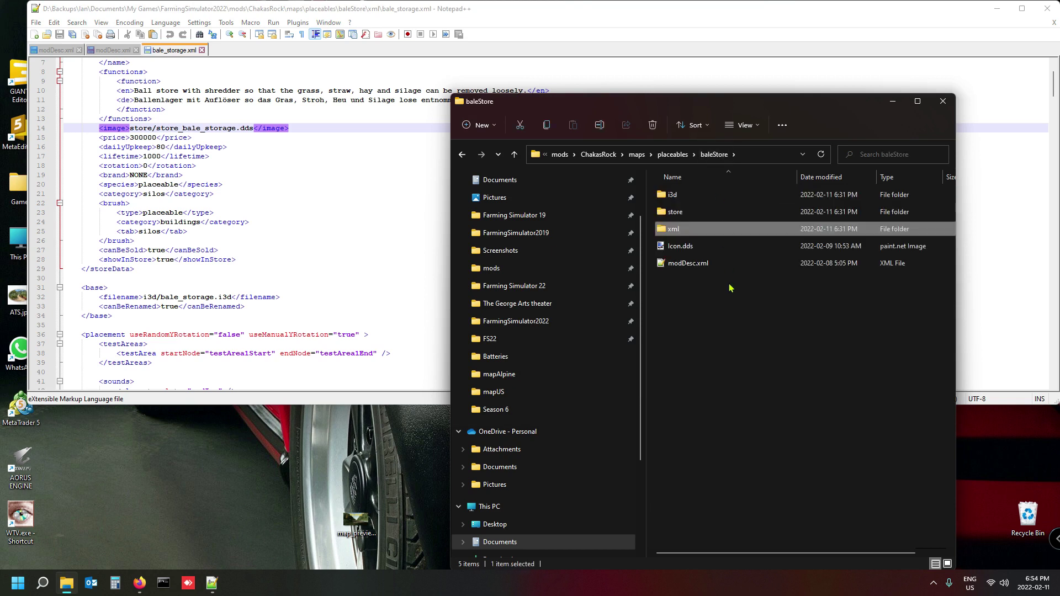
{"action": "double_click", "coordinate": [715, 213]}
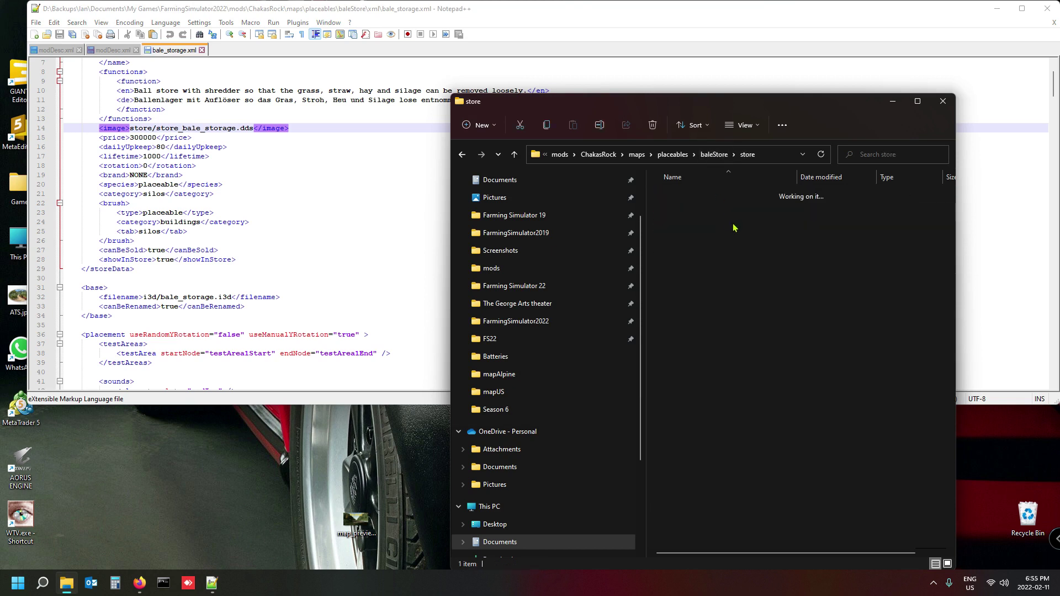
{"action": "left_click", "coordinate": [693, 221]}
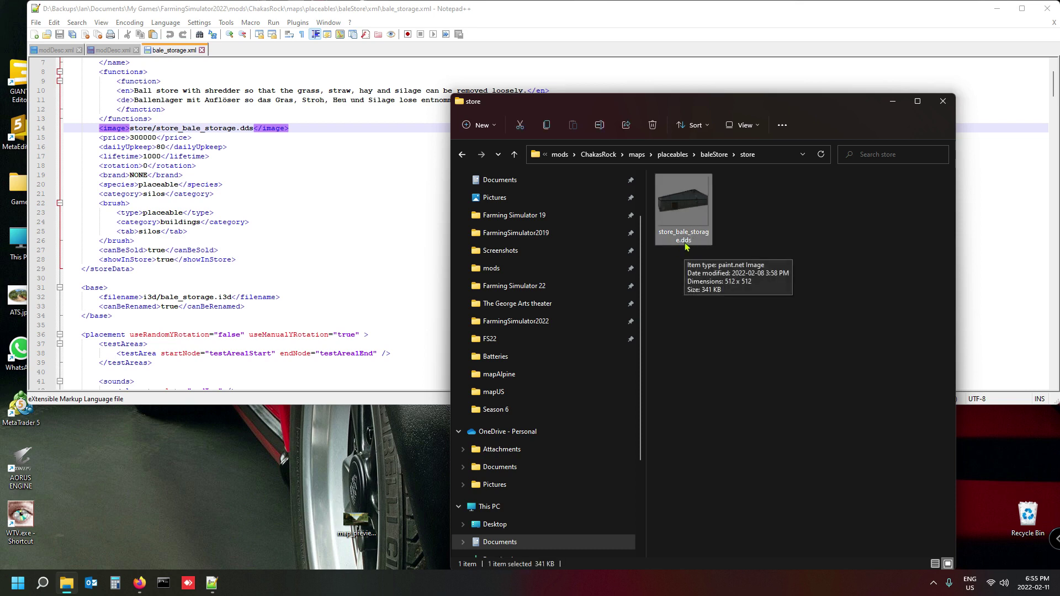
{"action": "left_click", "coordinate": [772, 154]}
{"action": "left_click", "coordinate": [706, 157]}
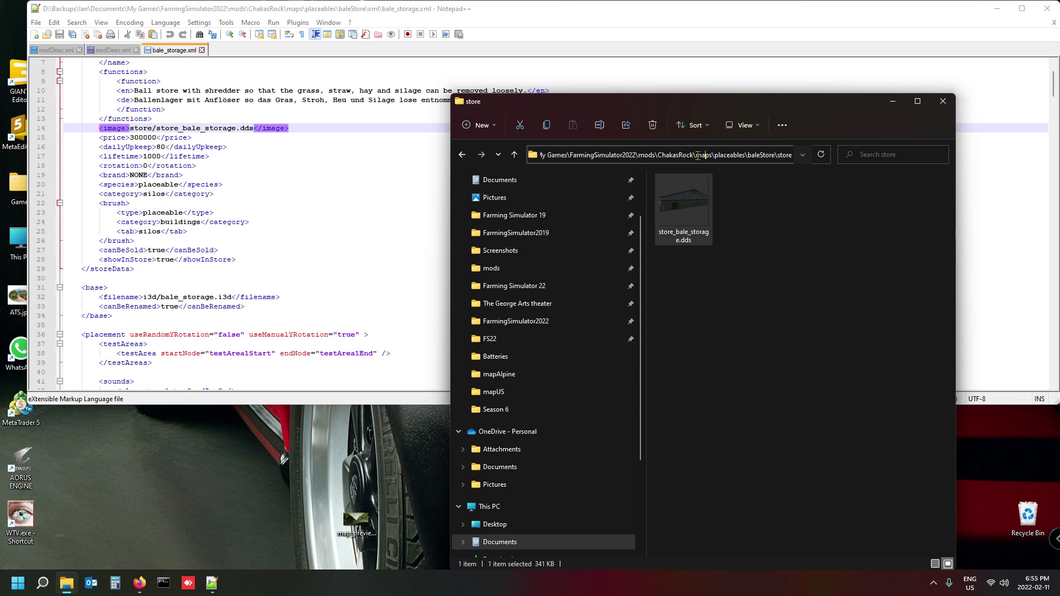
{"action": "left_click_drag", "start_coordinate": [697, 156], "coordinate": [834, 157]}
{"action": "key", "text": "ctrl+c"}
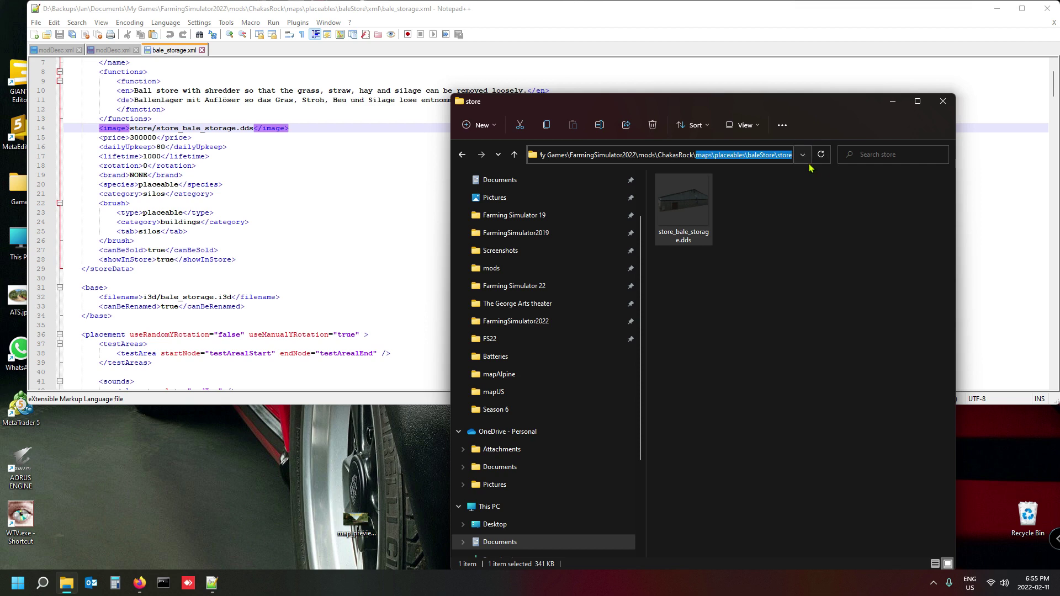
Step: Paste the copied path before the store image path in bale_storage.xml, replace its backslashes with forward slashes and add a trailing slash
{"action": "left_click", "coordinate": [131, 128]}
{"action": "key", "text": "ctrl+v"}
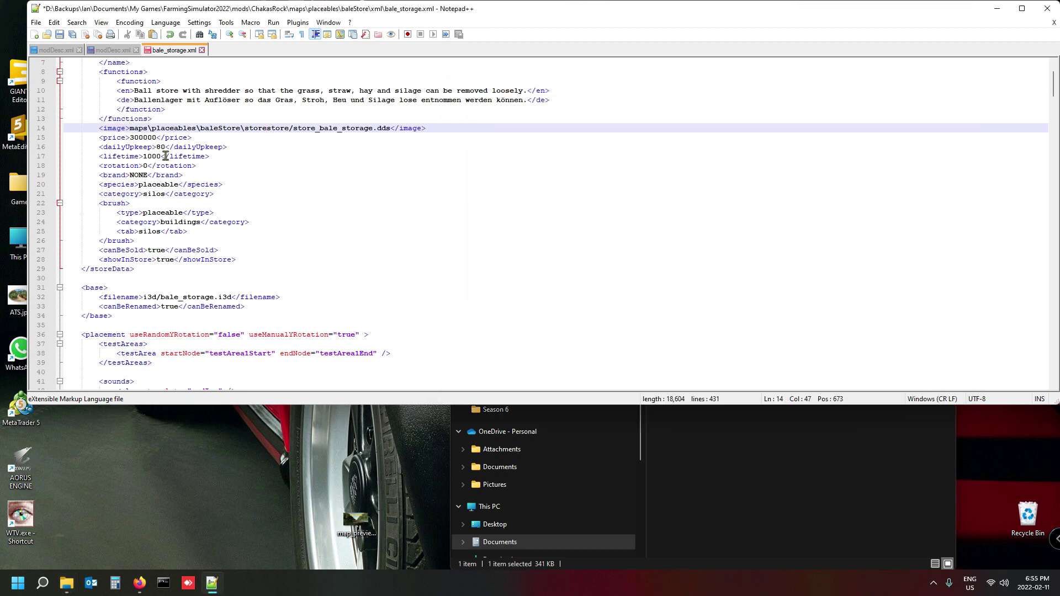
{"action": "left_click_drag", "start_coordinate": [147, 129], "coordinate": [243, 127]}
{"action": "type", "text": "/"}
{"action": "type", "text": "/"}
{"action": "type", "text": "/"}
{"action": "left_click", "coordinate": [268, 129]}
{"action": "type", "text": "/"}
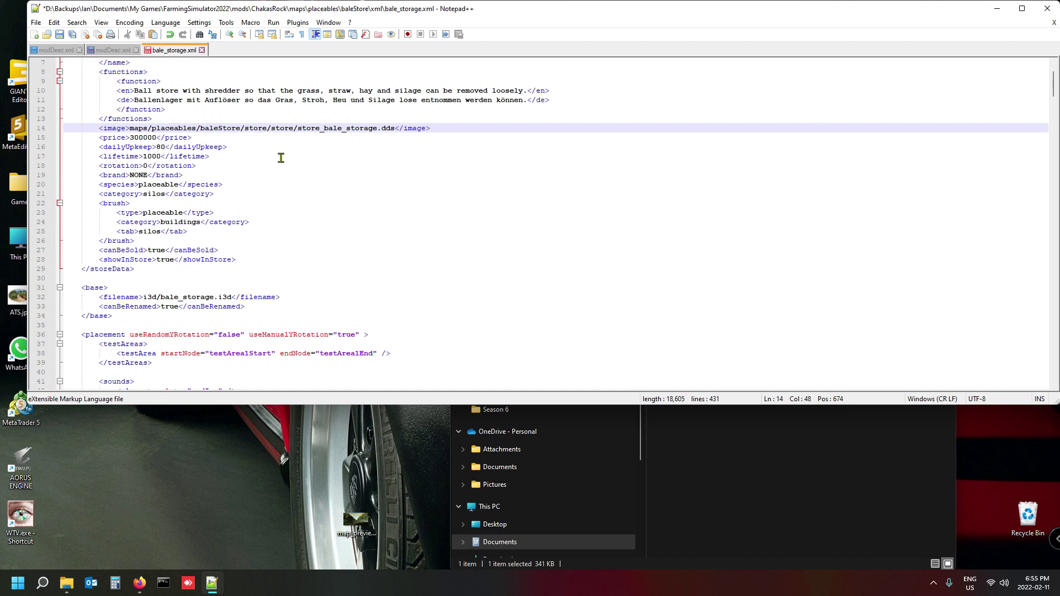
Step: Delete the duplicated store/ folder so the image path reads maps/placeables/baleStore/store/store_bale_storage.dds
{"action": "key", "text": "Delete"}
{"action": "key", "text": "Delete"}
{"action": "key", "text": "Delete"}
{"action": "key", "text": "Delete"}
{"action": "key", "text": "Delete"}
Step: Compare the store folder's location in File Explorer with the corrected image path, and open the baleStore/i3d folder to locate bale_storage.i3d
{"action": "left_click", "coordinate": [774, 489]}
{"action": "left_click", "coordinate": [775, 154]}
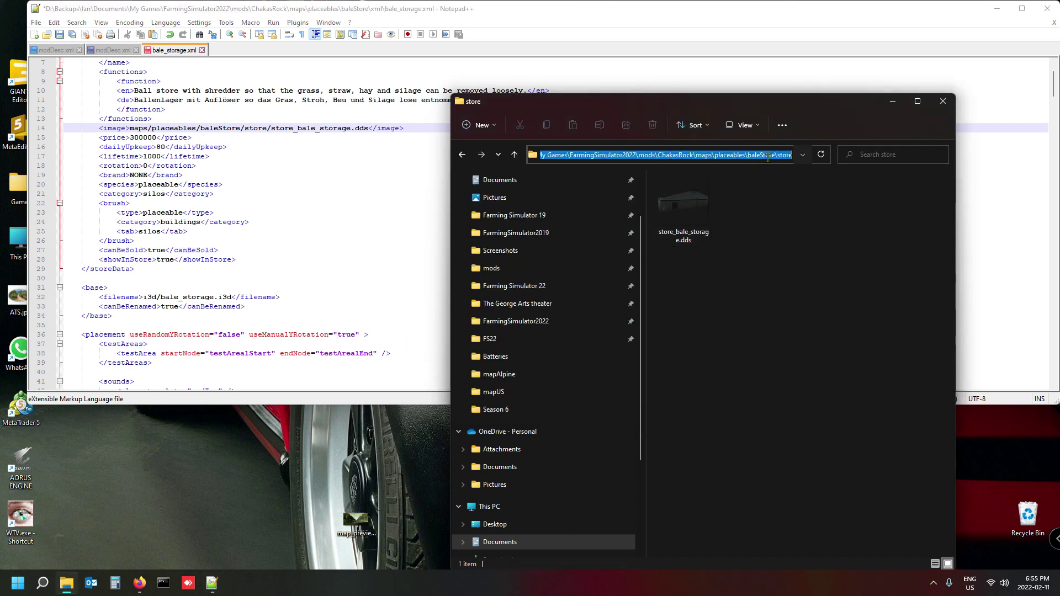
{"action": "left_click", "coordinate": [783, 155]}
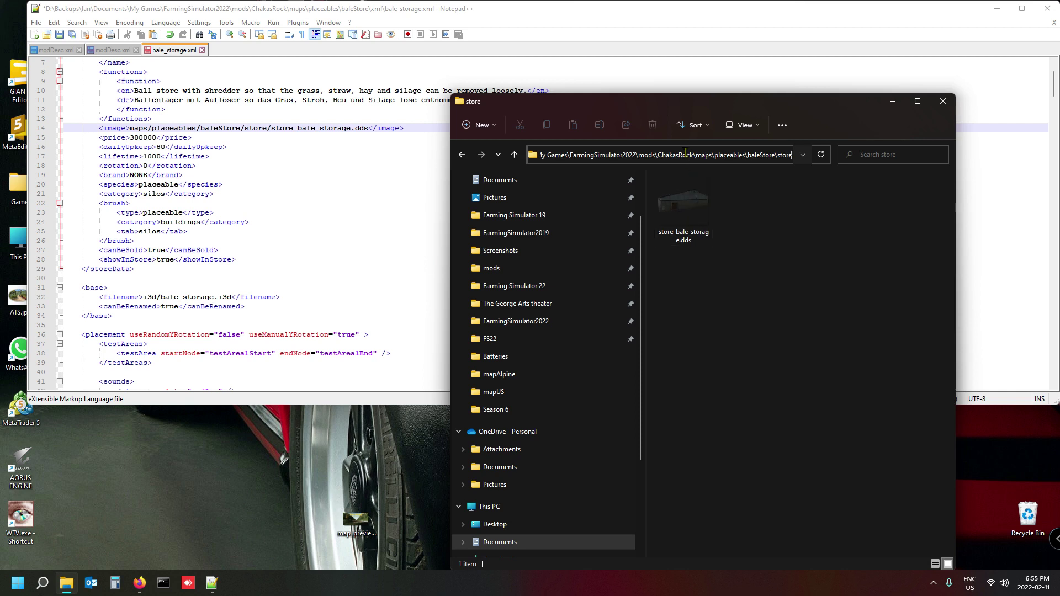
{"action": "left_click", "coordinate": [727, 321]}
{"action": "left_click", "coordinate": [718, 155]}
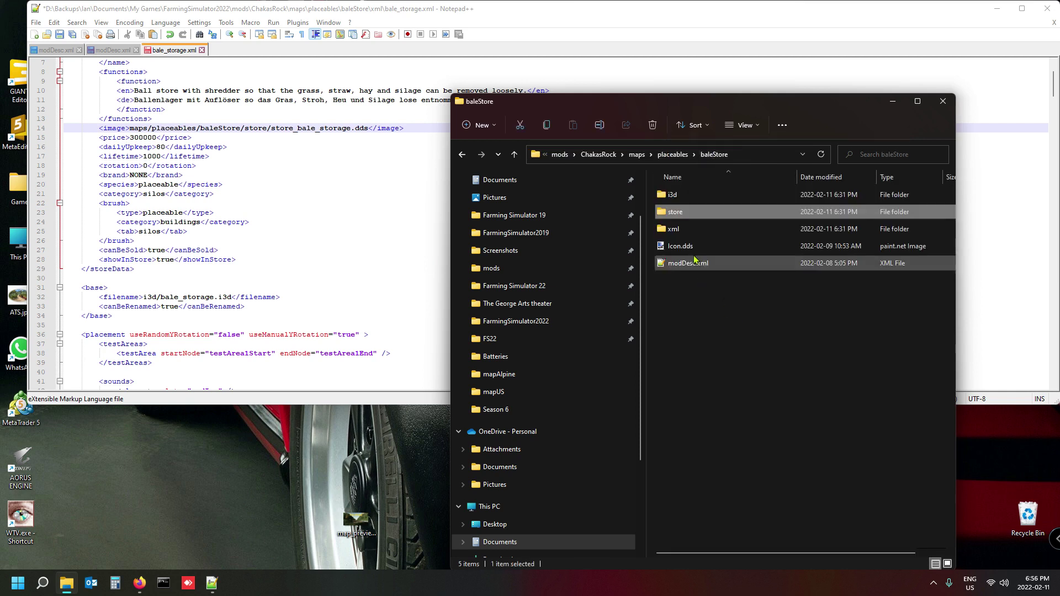
{"action": "double_click", "coordinate": [695, 195]}
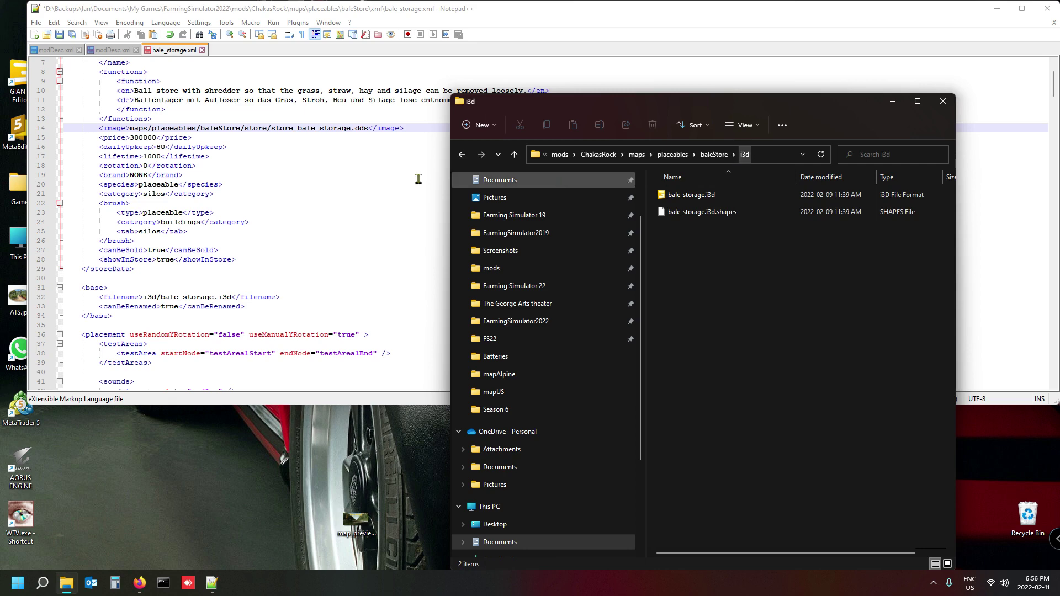
Step: Copy maps/placeables/baleStore/ from the image path to the front of the base i3d filename in bale_storage.xml and check it against the i3d folder
{"action": "left_click", "coordinate": [225, 128]}
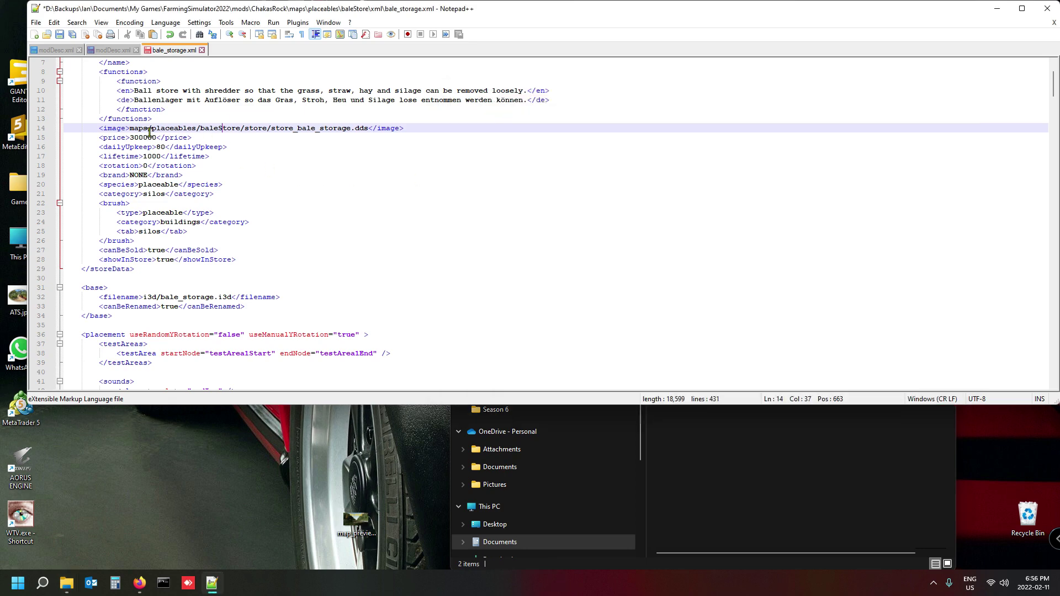
{"action": "left_click_drag", "start_coordinate": [130, 128], "coordinate": [239, 127]}
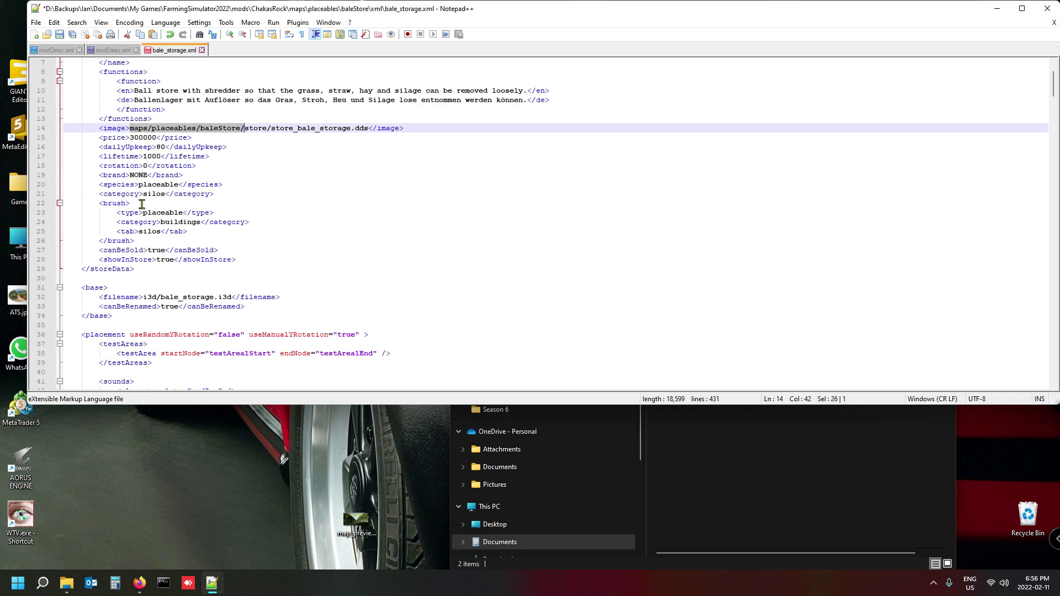
{"action": "left_click", "coordinate": [143, 297]}
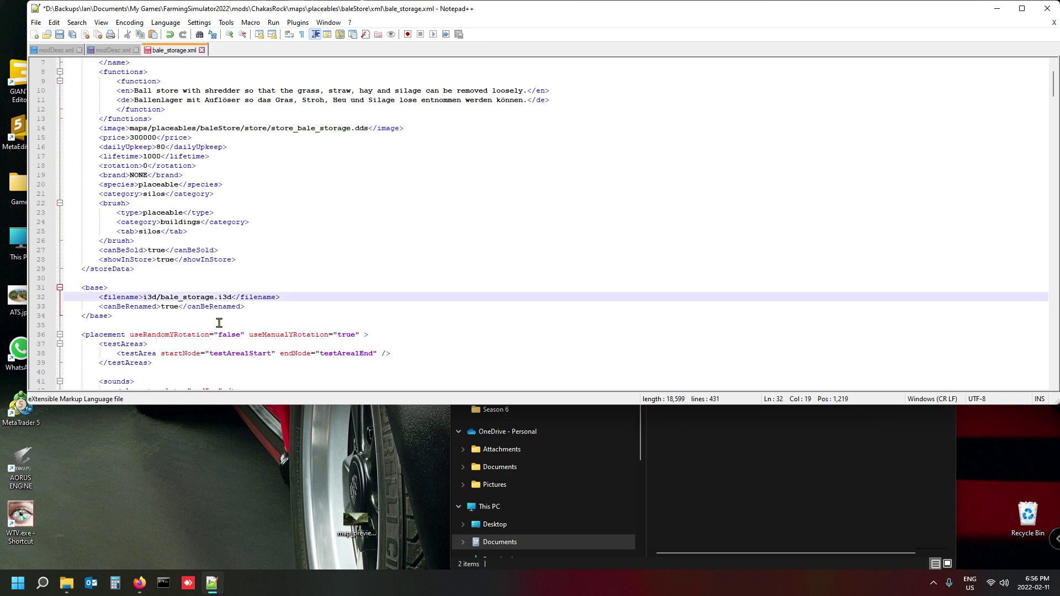
{"action": "type", "text": "maps/placeables/baleStore/"}
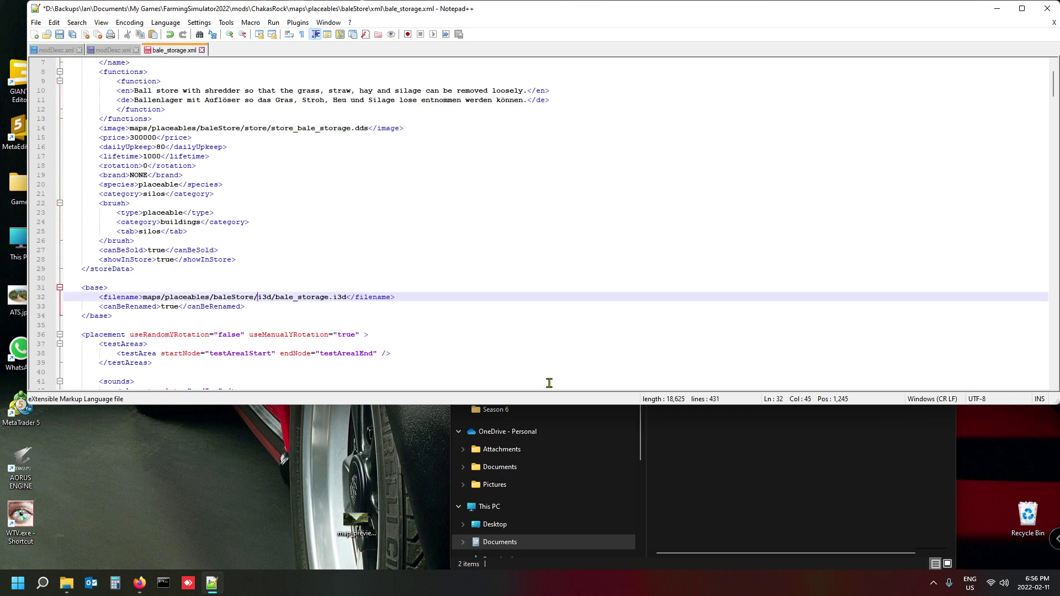
{"action": "left_click", "coordinate": [761, 472]}
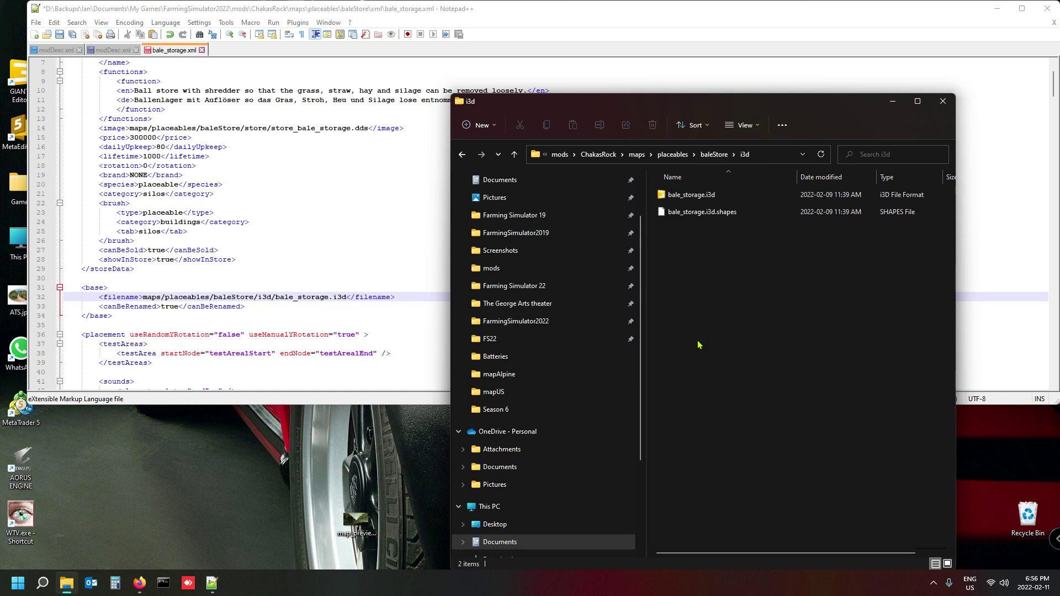
{"action": "left_click", "coordinate": [527, 20]}
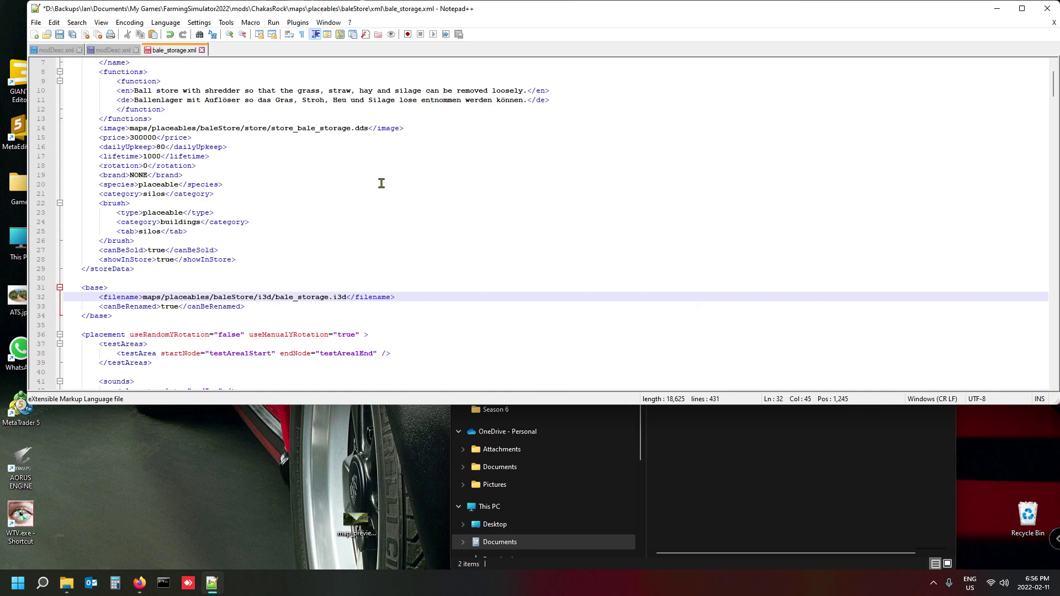
Step: Examine bale_storage.xml from the placement section to the trigger markers for other file paths, comparing them with the folders inside baleStore
{"action": "scroll", "coordinate": [382, 183], "scroll_direction": "down", "scroll_amount": 5}
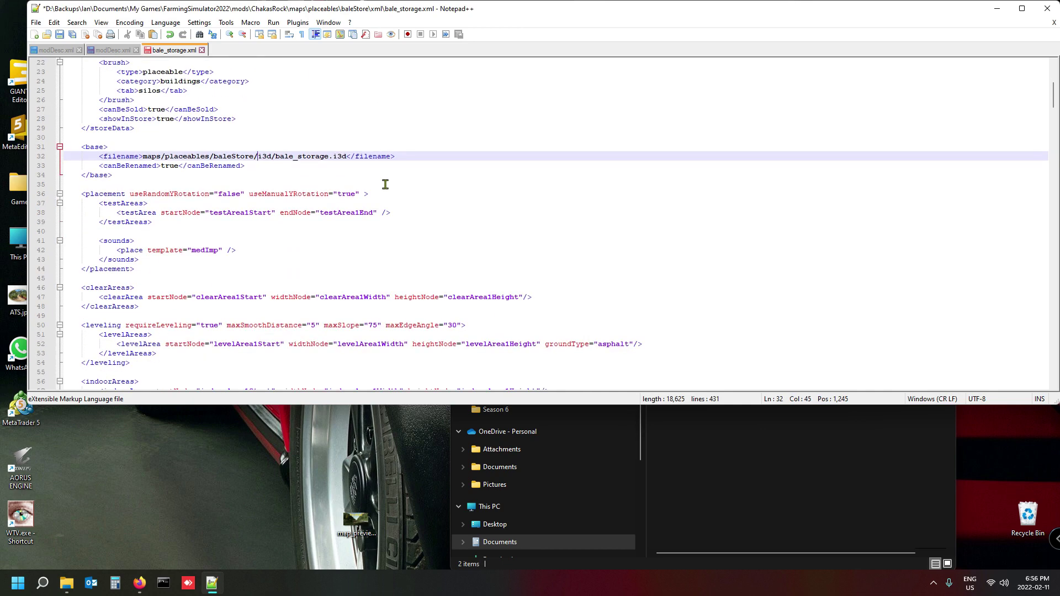
{"action": "scroll", "coordinate": [346, 192], "scroll_direction": "down", "scroll_amount": 4}
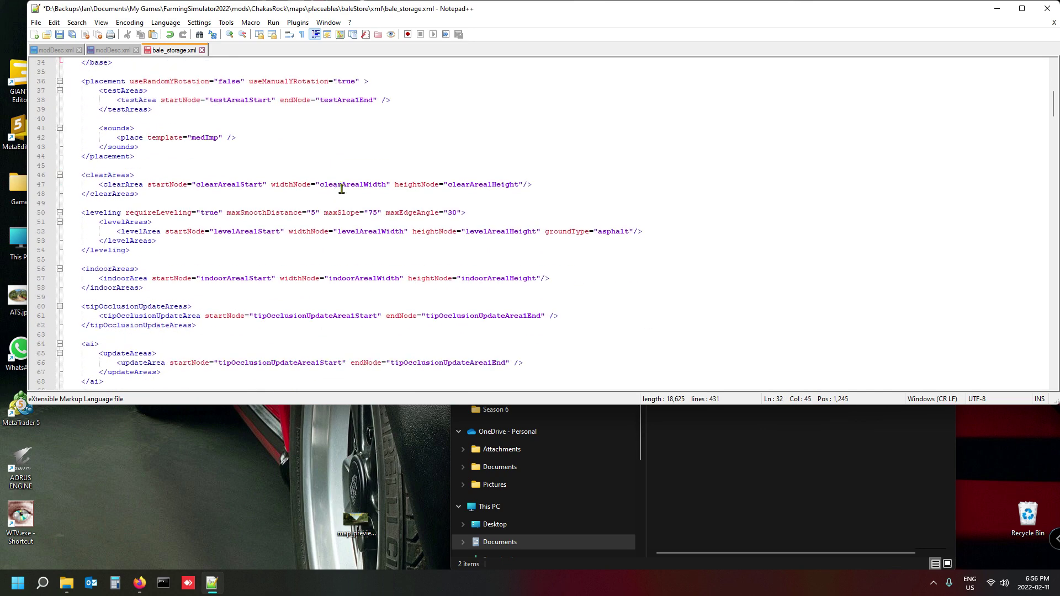
{"action": "left_click", "coordinate": [97, 173]}
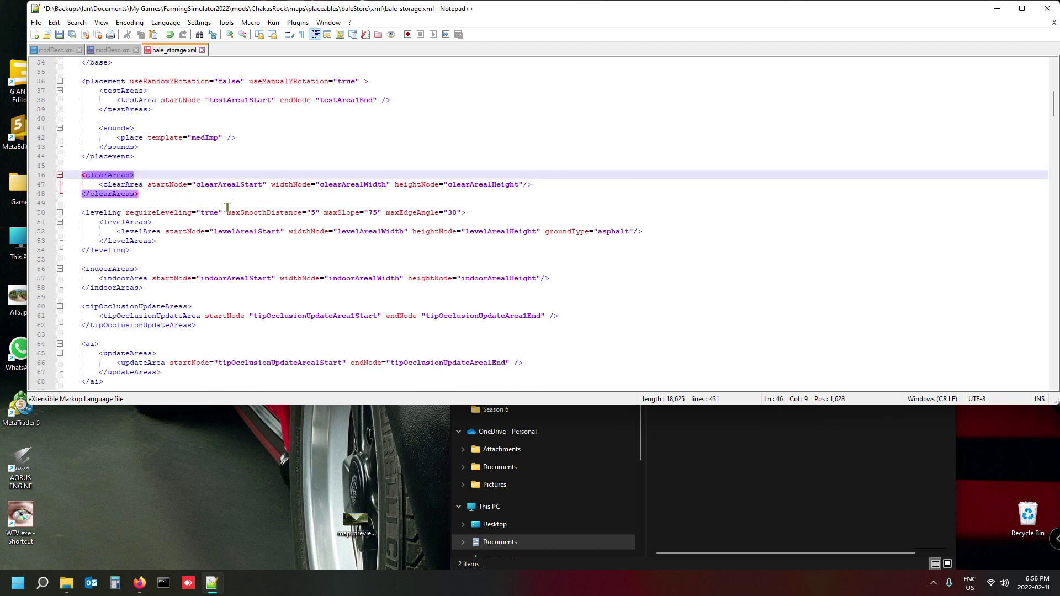
{"action": "scroll", "coordinate": [228, 207], "scroll_direction": "down", "scroll_amount": 3}
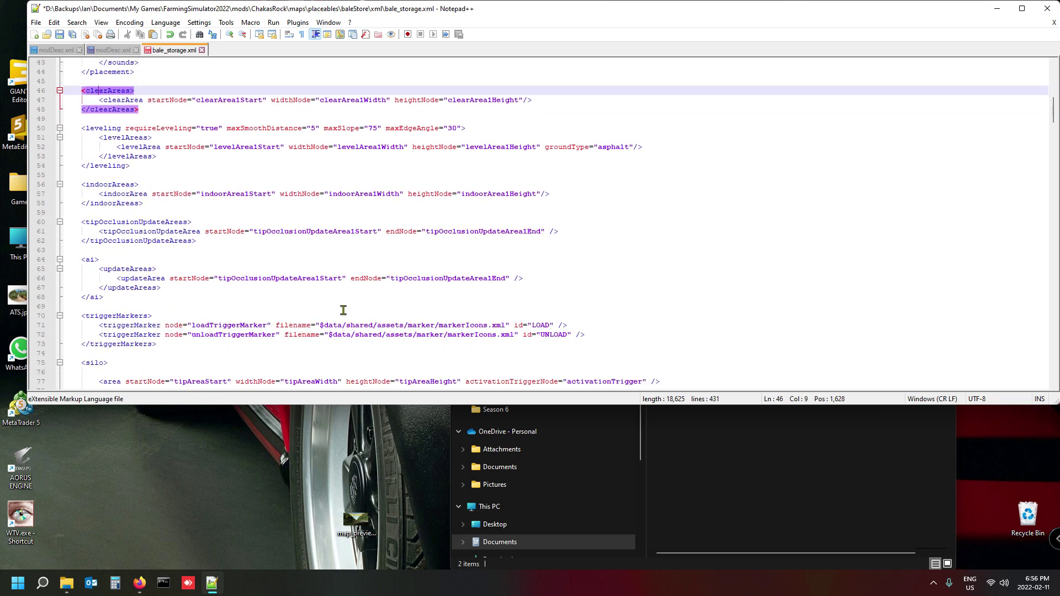
{"action": "left_click", "coordinate": [94, 315]}
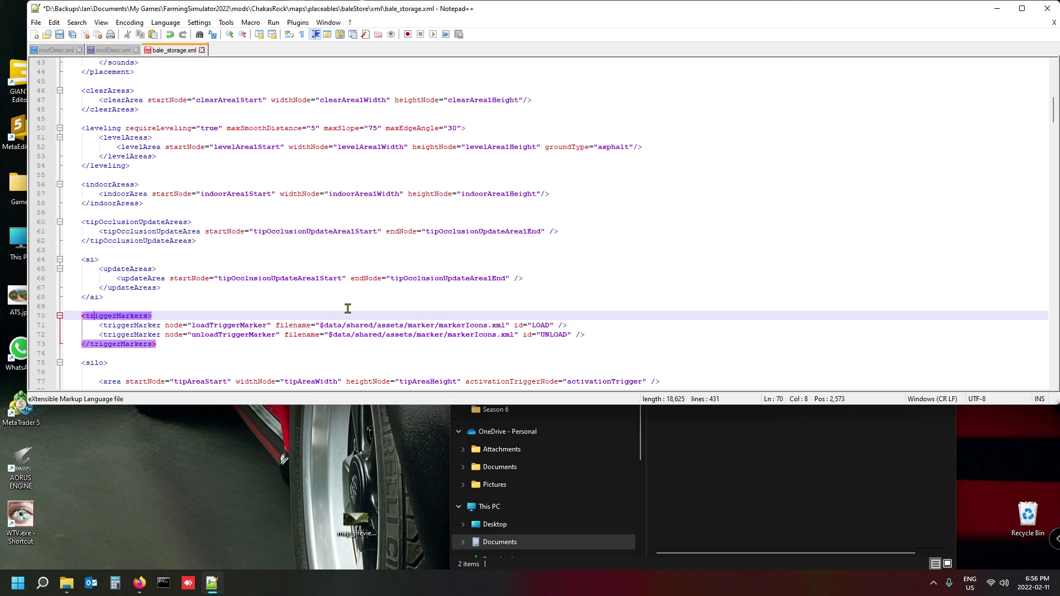
{"action": "scroll", "coordinate": [348, 308], "scroll_direction": "down", "scroll_amount": 3}
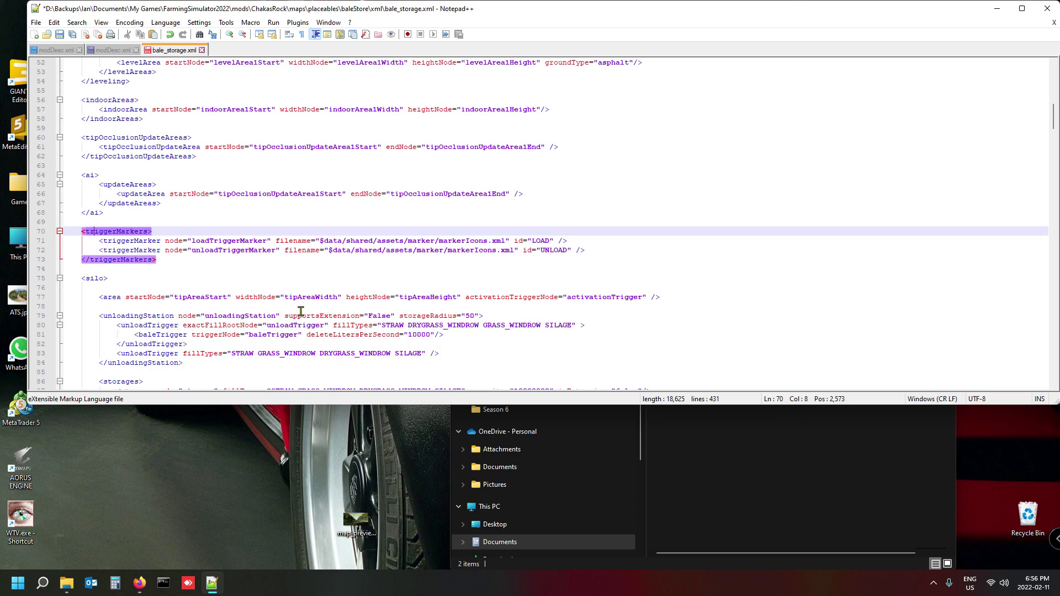
{"action": "left_click", "coordinate": [796, 492]}
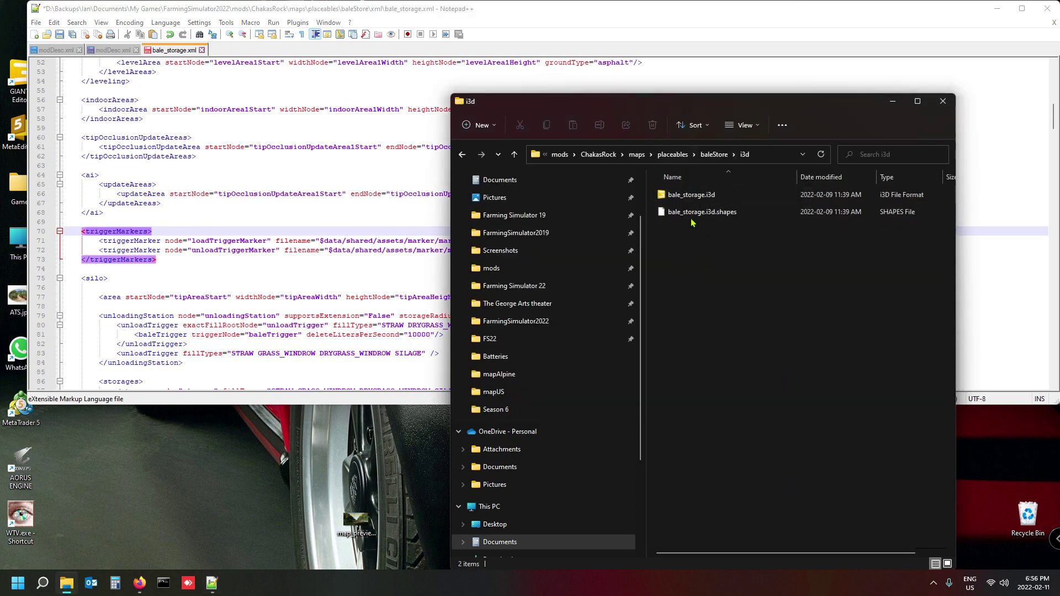
{"action": "left_click", "coordinate": [714, 154]}
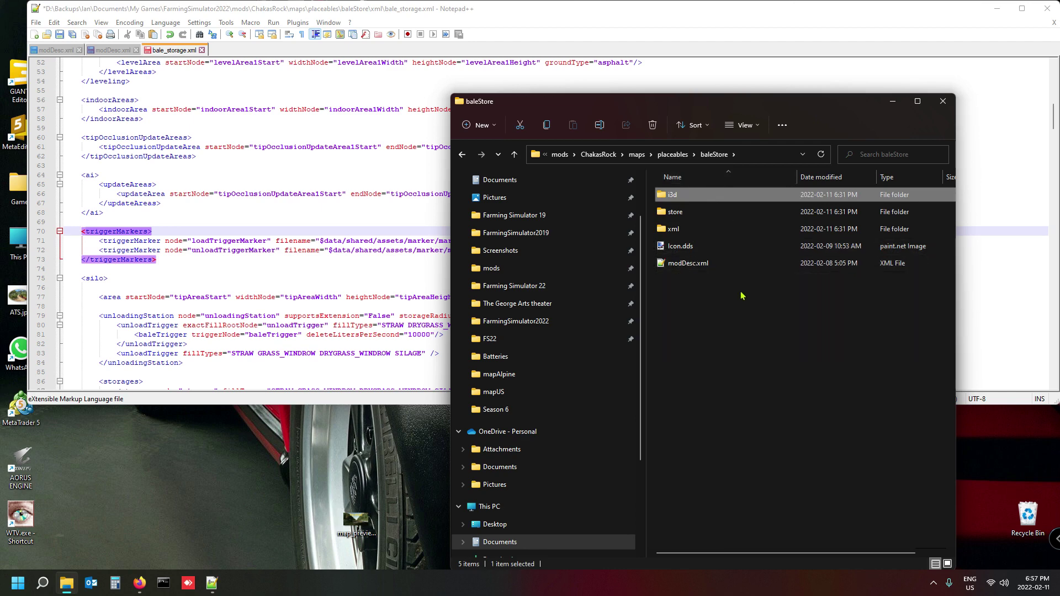
Step: Review the silo section and i3dMappings to the end of bale_storage.xml for file paths, and return to the load trigger marker's $data filename
{"action": "left_click", "coordinate": [145, 291]}
{"action": "scroll", "coordinate": [265, 302], "scroll_direction": "down", "scroll_amount": 2}
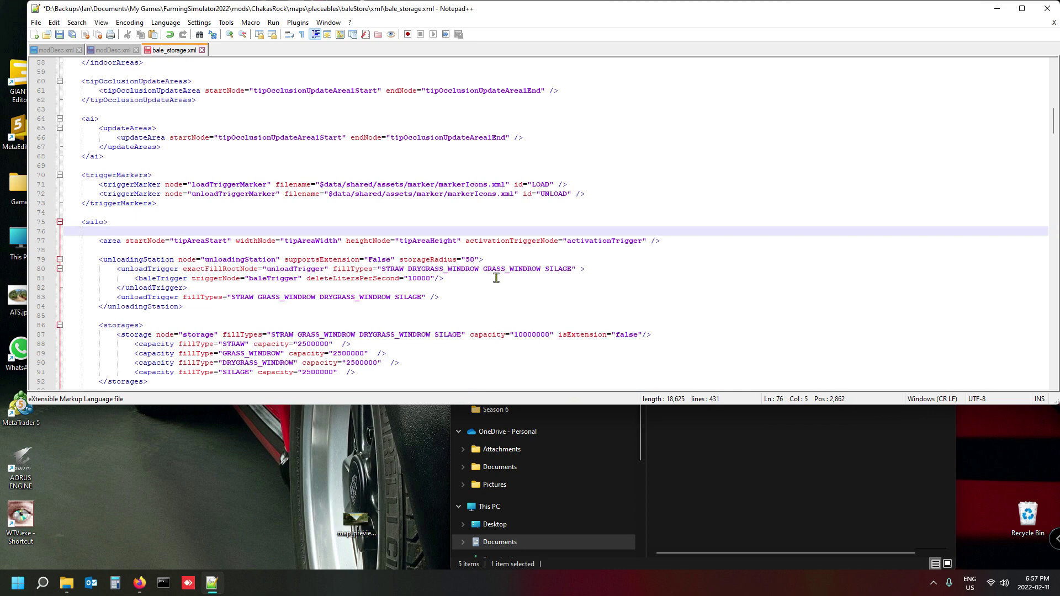
{"action": "scroll", "coordinate": [340, 287], "scroll_direction": "down", "scroll_amount": 2}
{"action": "scroll", "coordinate": [261, 292], "scroll_direction": "down", "scroll_amount": 1}
{"action": "scroll", "coordinate": [264, 284], "scroll_direction": "down", "scroll_amount": 2}
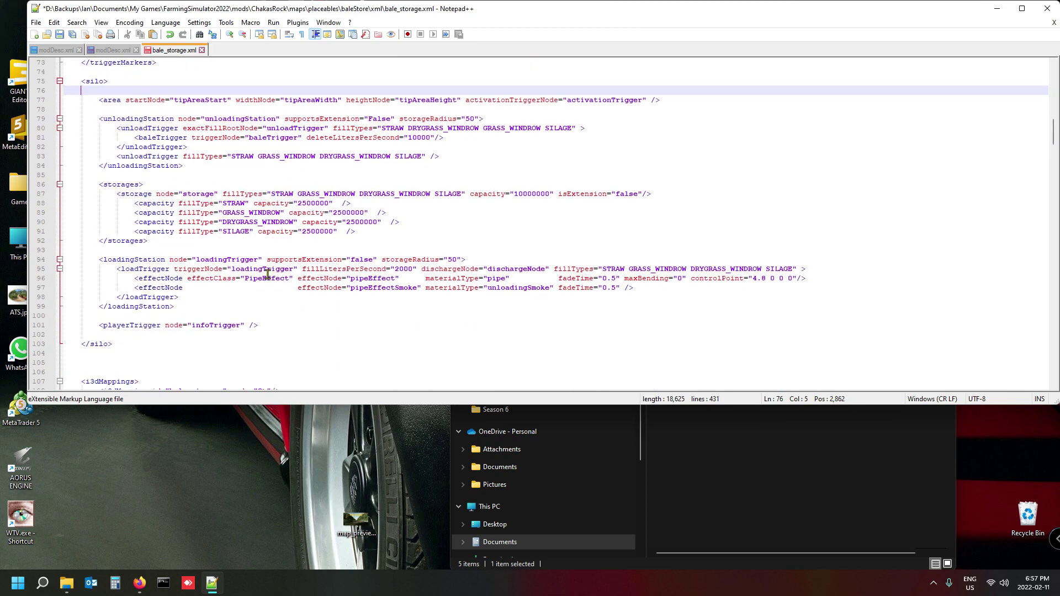
{"action": "scroll", "coordinate": [229, 326], "scroll_direction": "down", "scroll_amount": 12}
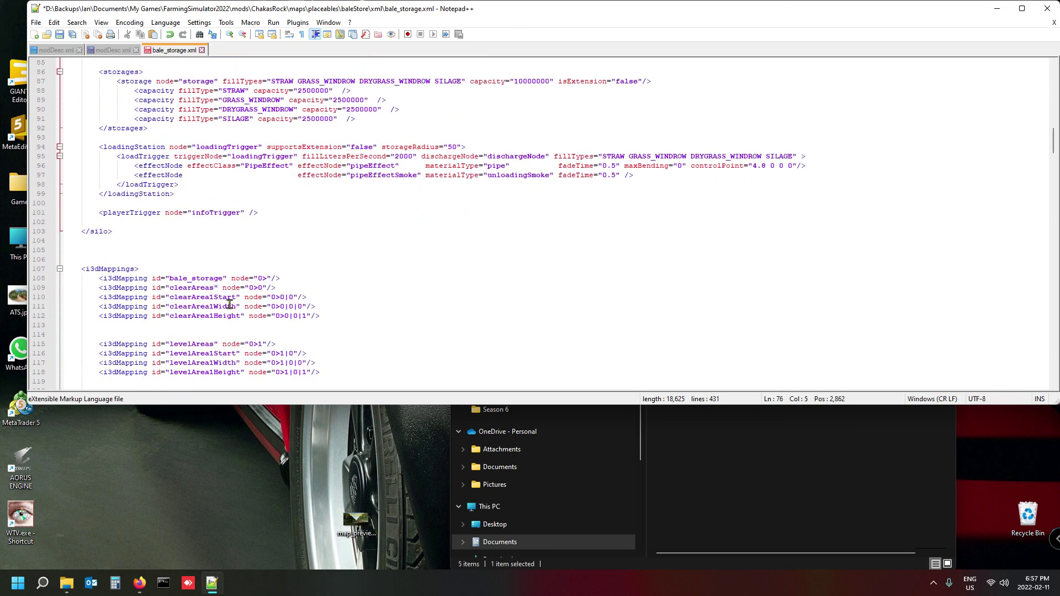
{"action": "scroll", "coordinate": [213, 238], "scroll_direction": "down", "scroll_amount": 20}
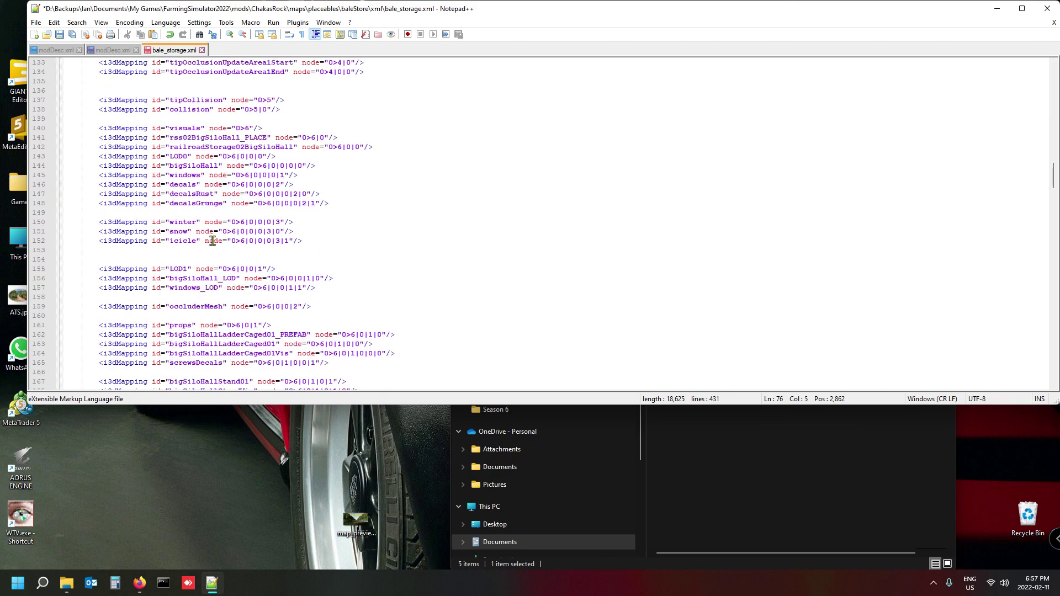
{"action": "scroll", "coordinate": [213, 241], "scroll_direction": "down", "scroll_amount": 20}
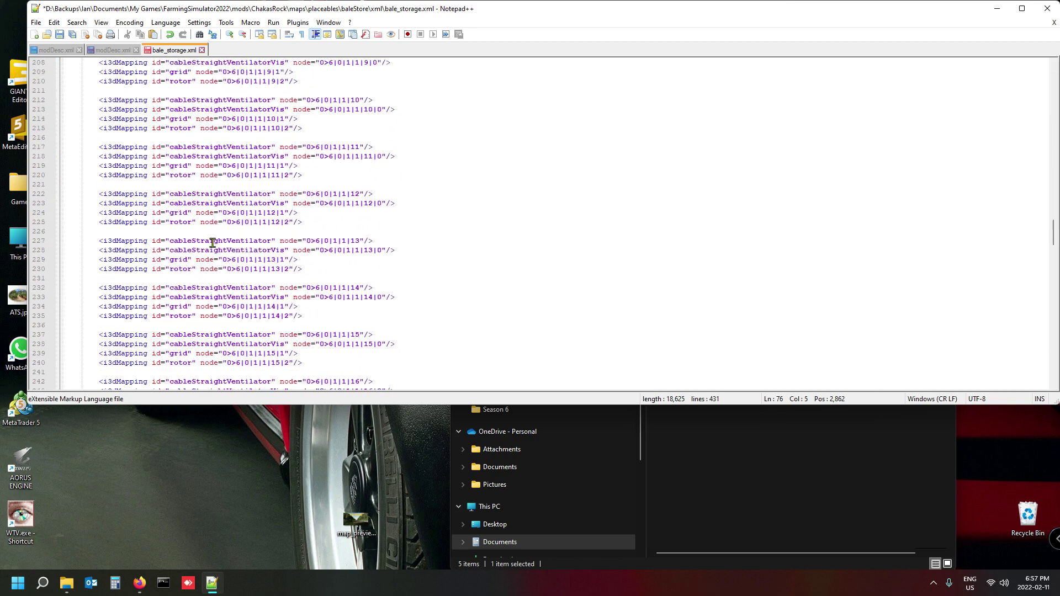
{"action": "scroll", "coordinate": [213, 245], "scroll_direction": "down", "scroll_amount": 20}
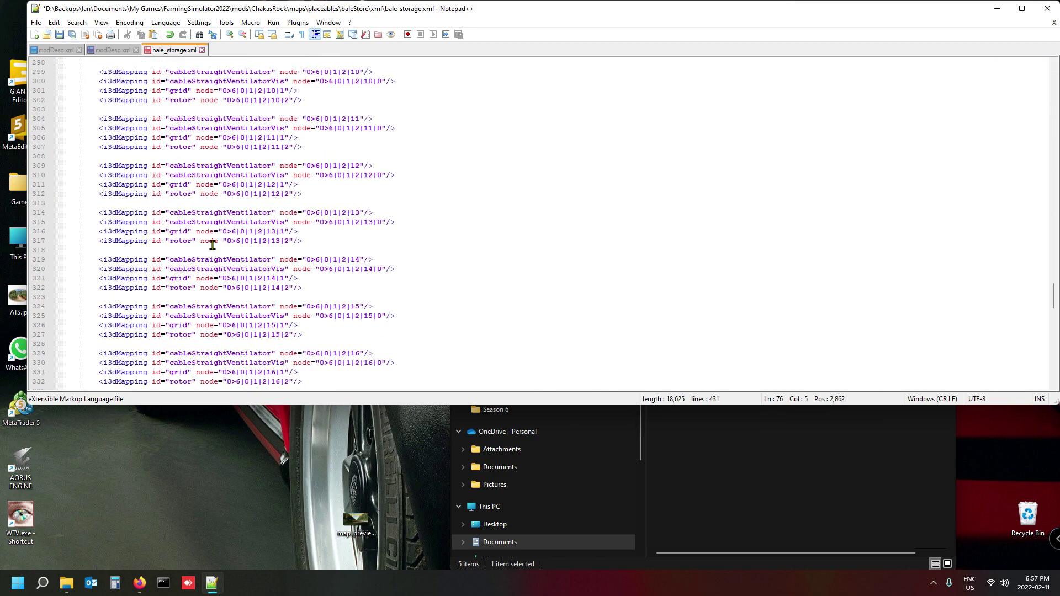
{"action": "scroll", "coordinate": [213, 245], "scroll_direction": "down", "scroll_amount": 17}
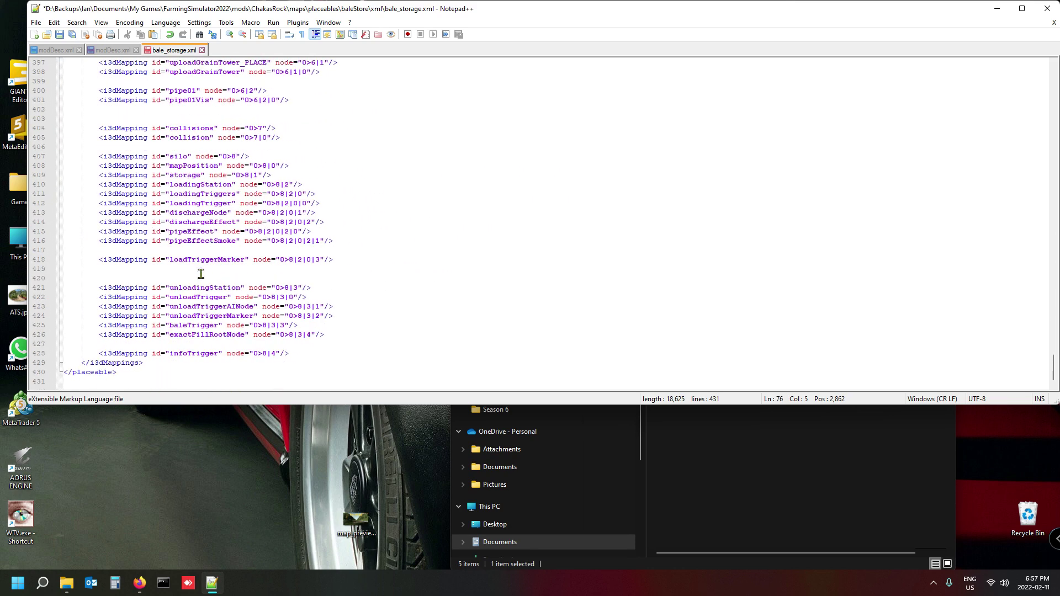
{"action": "left_click", "coordinate": [119, 363]}
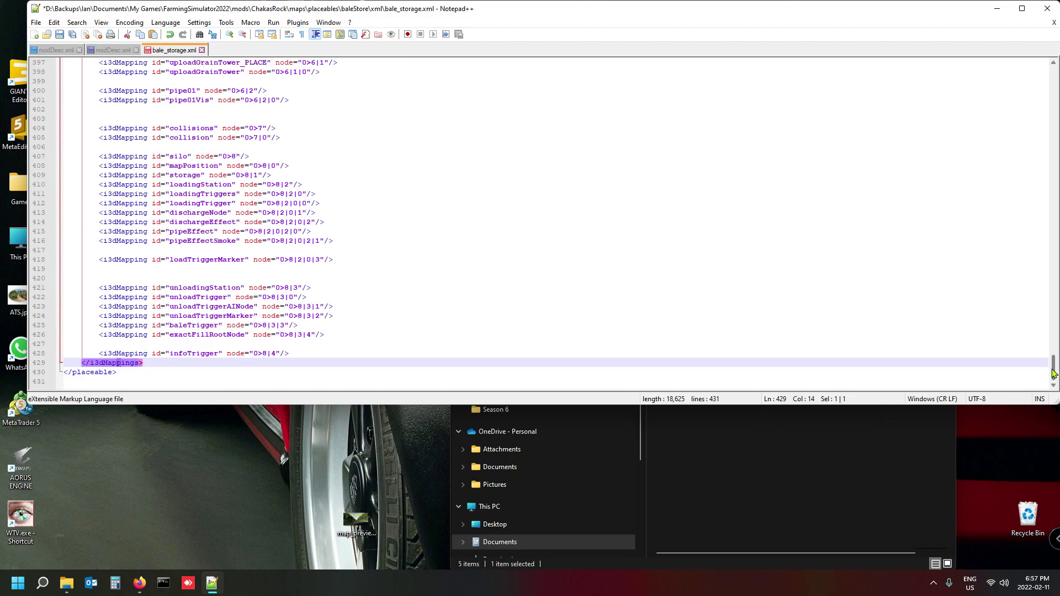
{"action": "left_click_drag", "start_coordinate": [1054, 373], "coordinate": [1057, 122]}
{"action": "left_click", "coordinate": [357, 287]}
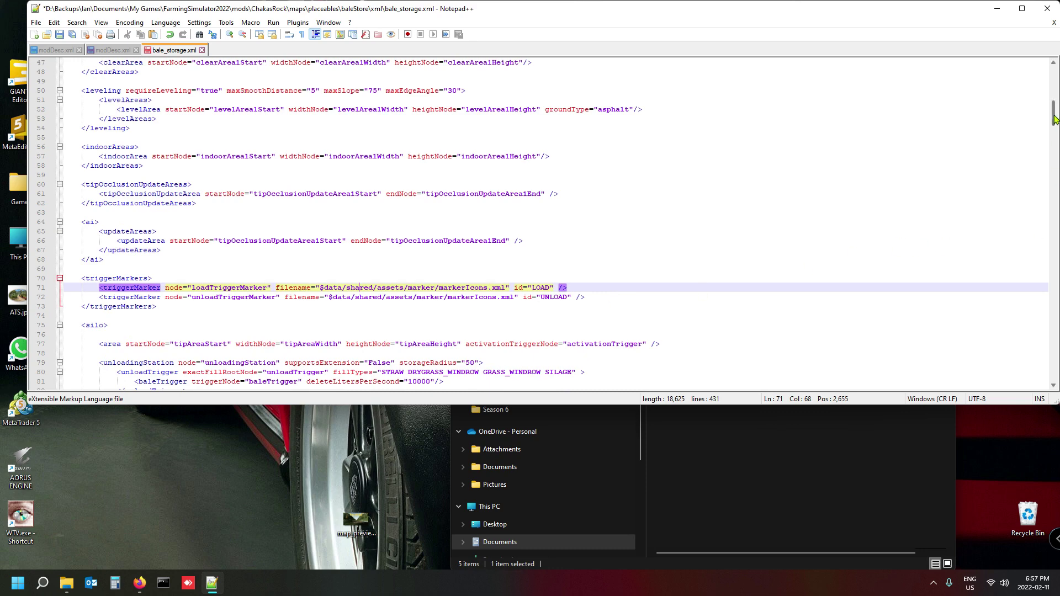
Step: Save the corrected bale_storage.xml and the ChakasRock modDesc.xml, and check that neither file has unsaved changes
{"action": "left_click_drag", "start_coordinate": [1055, 115], "coordinate": [1054, 80]}
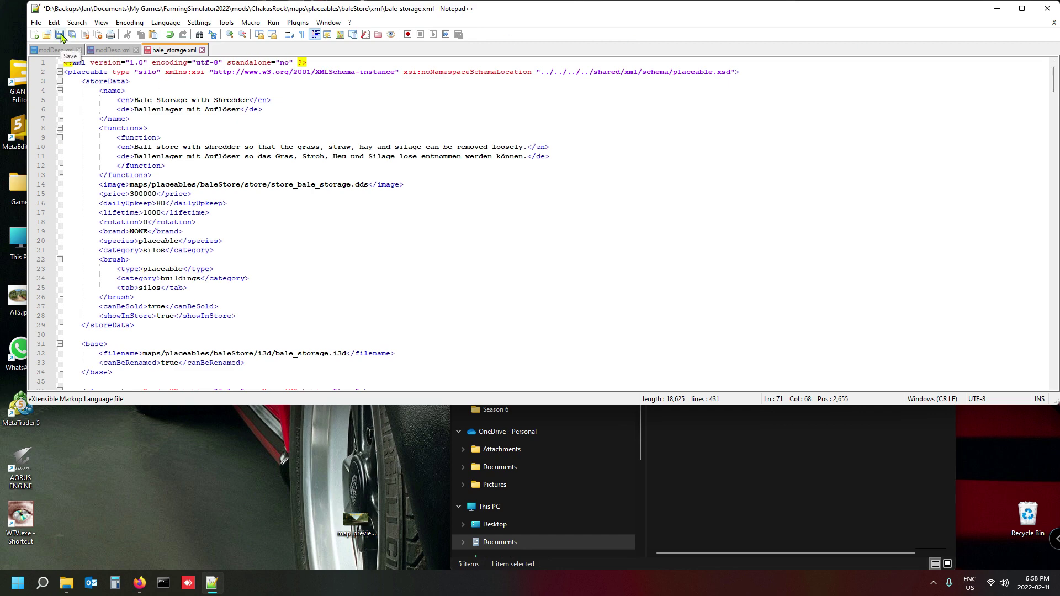
{"action": "left_click", "coordinate": [59, 34]}
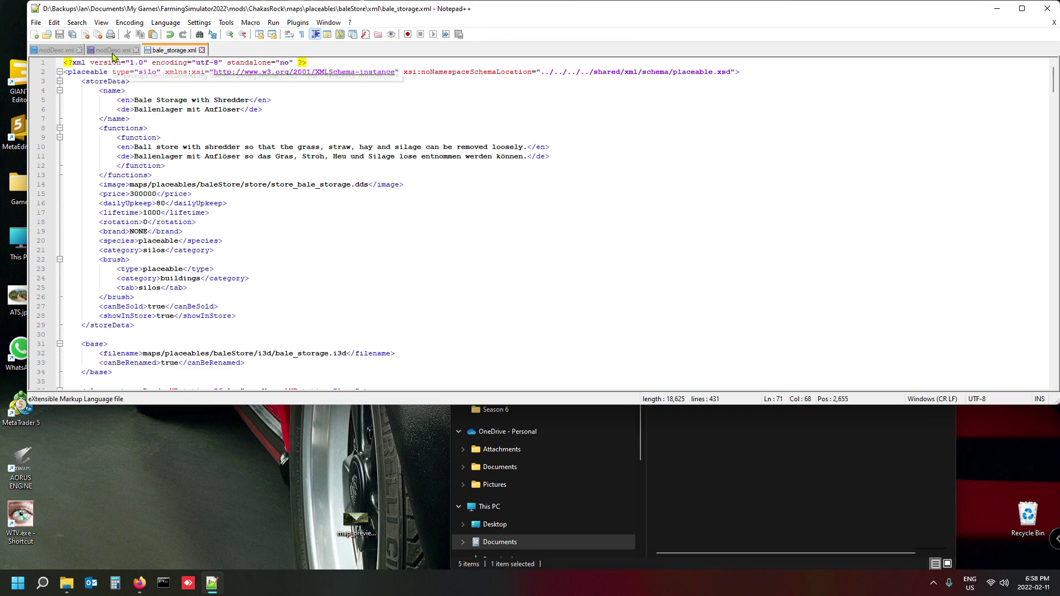
{"action": "left_click", "coordinate": [113, 50]}
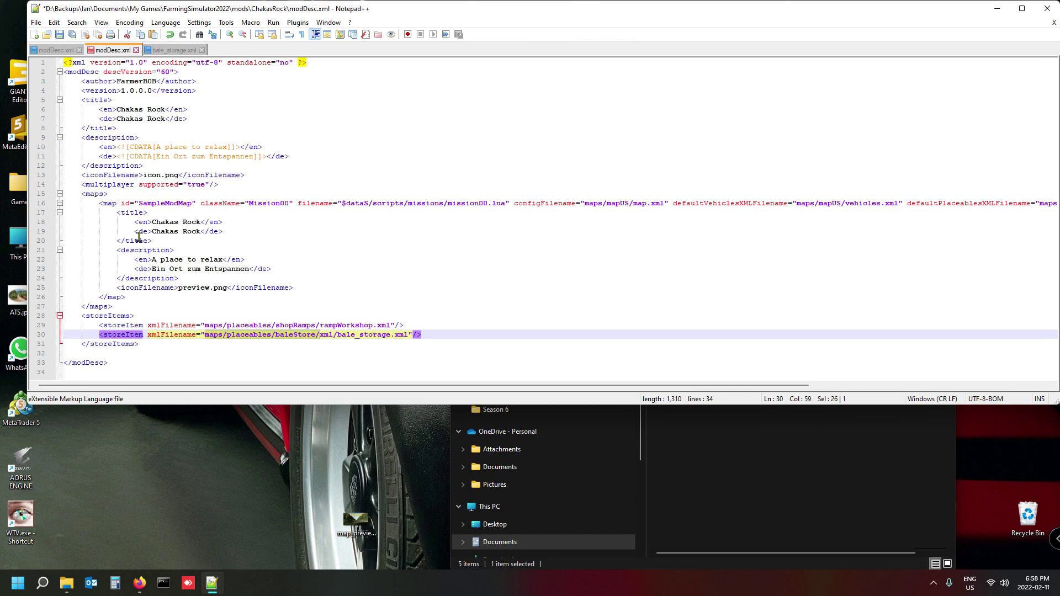
{"action": "left_click", "coordinate": [60, 34]}
{"action": "left_click", "coordinate": [182, 51]}
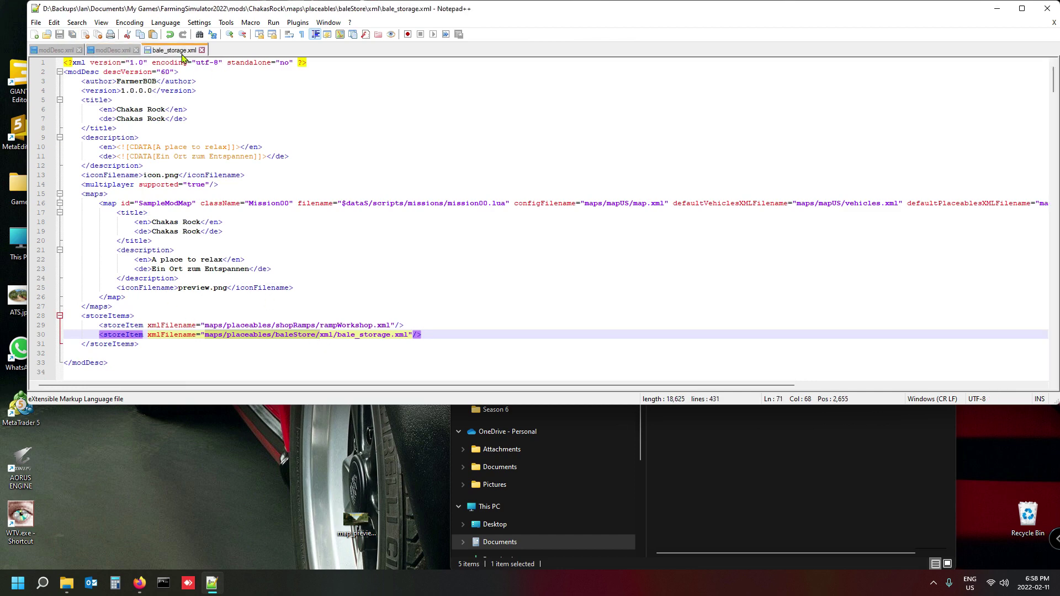
{"action": "left_click", "coordinate": [107, 51]}
Step: Launch Farming Simulator 22 through Steam
{"action": "left_click", "coordinate": [853, 471]}
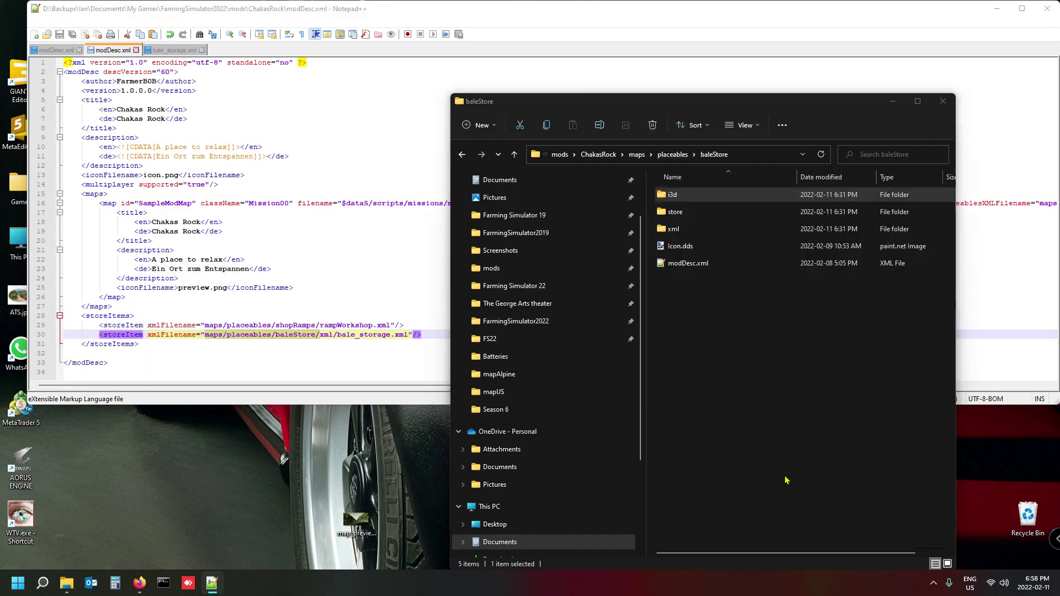
{"action": "left_click", "coordinate": [934, 585]}
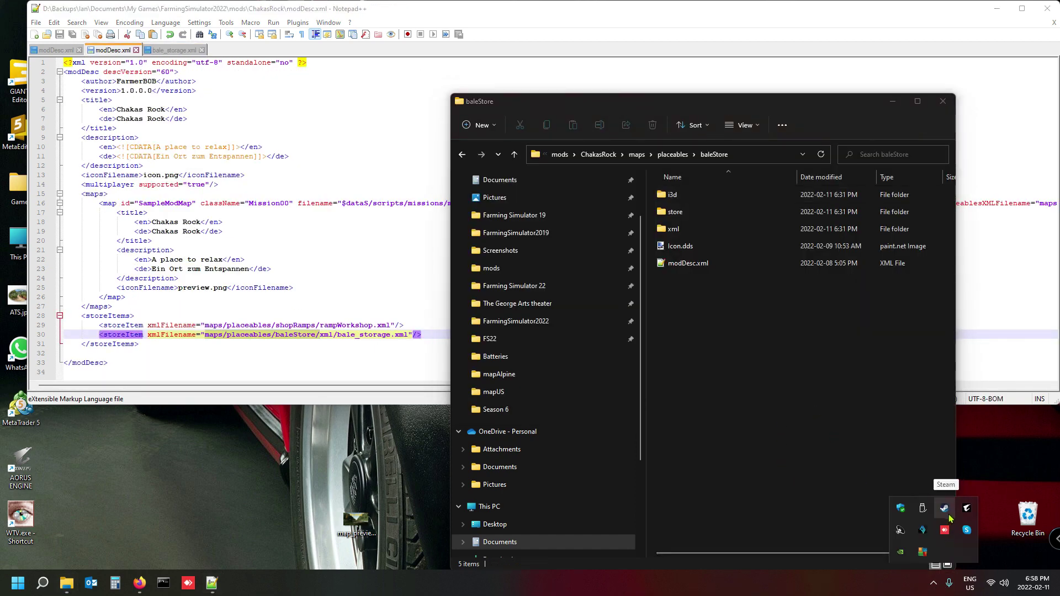
{"action": "right_click", "coordinate": [943, 513]}
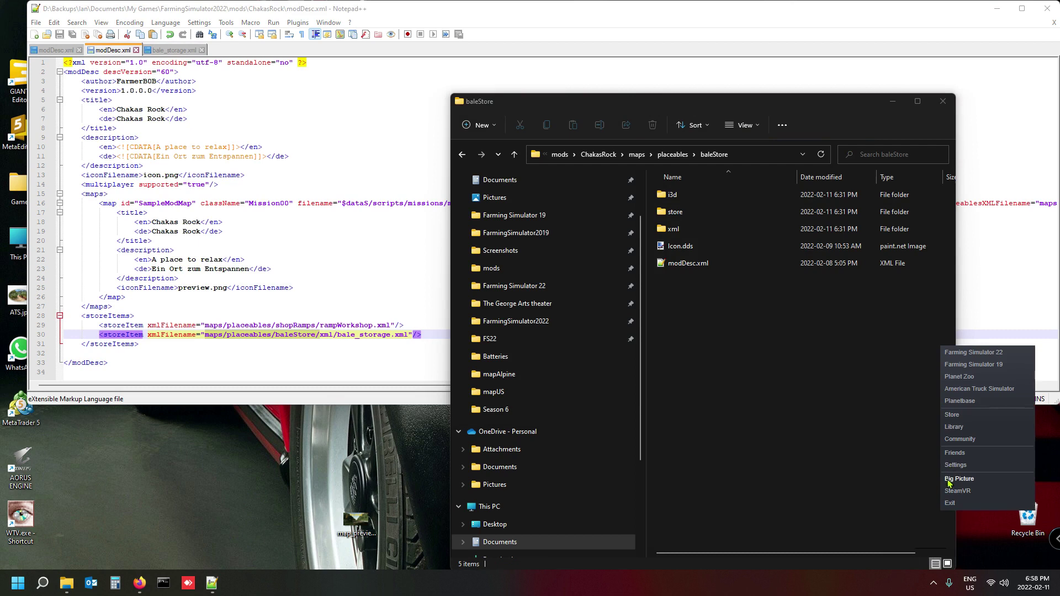
{"action": "left_click", "coordinate": [974, 352]}
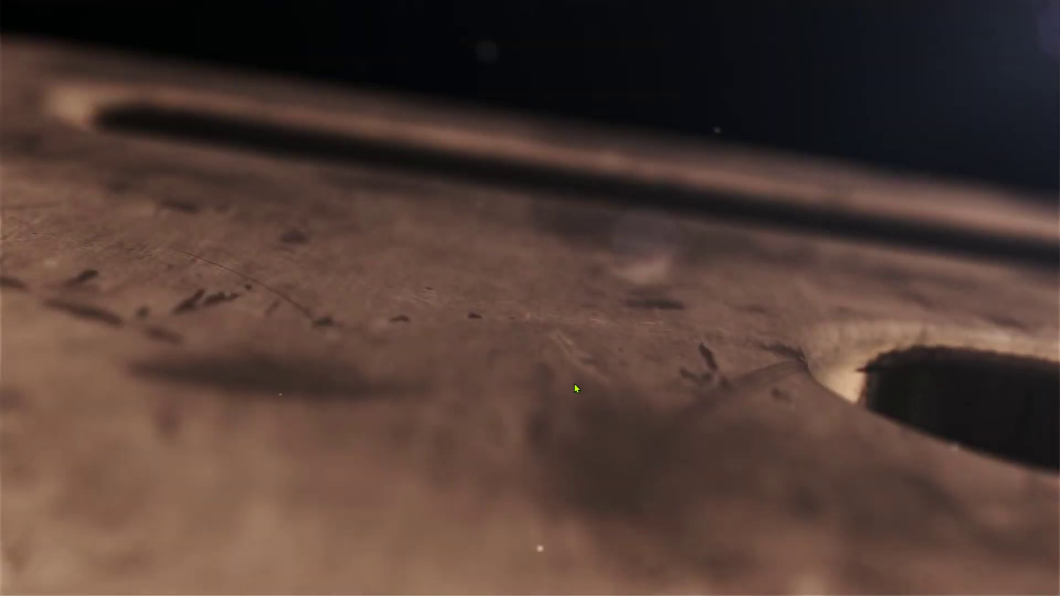
Step: Start a new game on the Chakas Rock map in the first empty save slot, keeping the preselected character
{"action": "left_click", "coordinate": [575, 384]}
{"action": "left_click", "coordinate": [279, 360]}
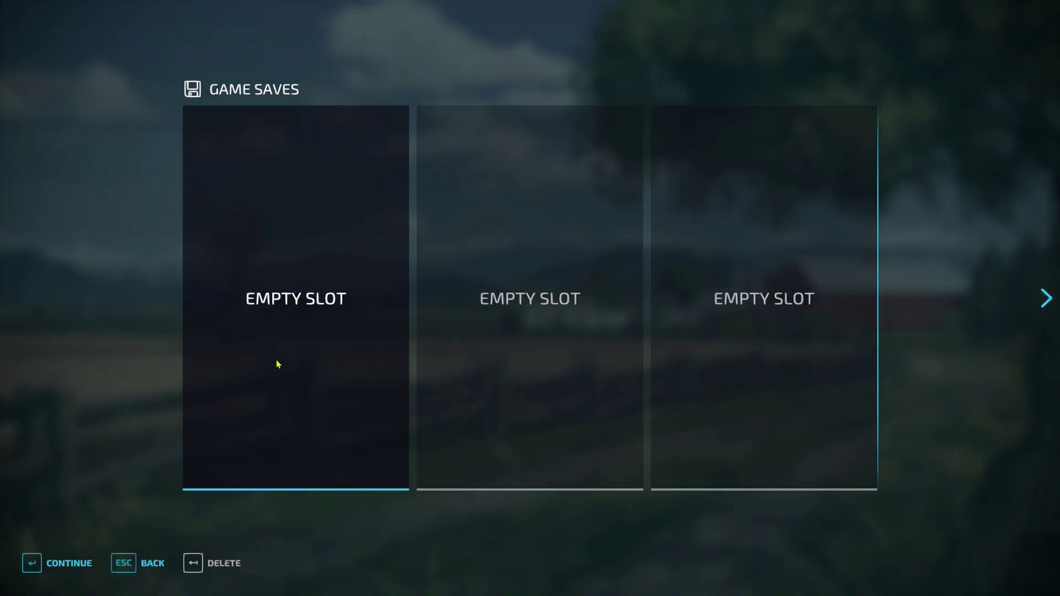
{"action": "double_click", "coordinate": [339, 356]}
{"action": "double_click", "coordinate": [345, 356]}
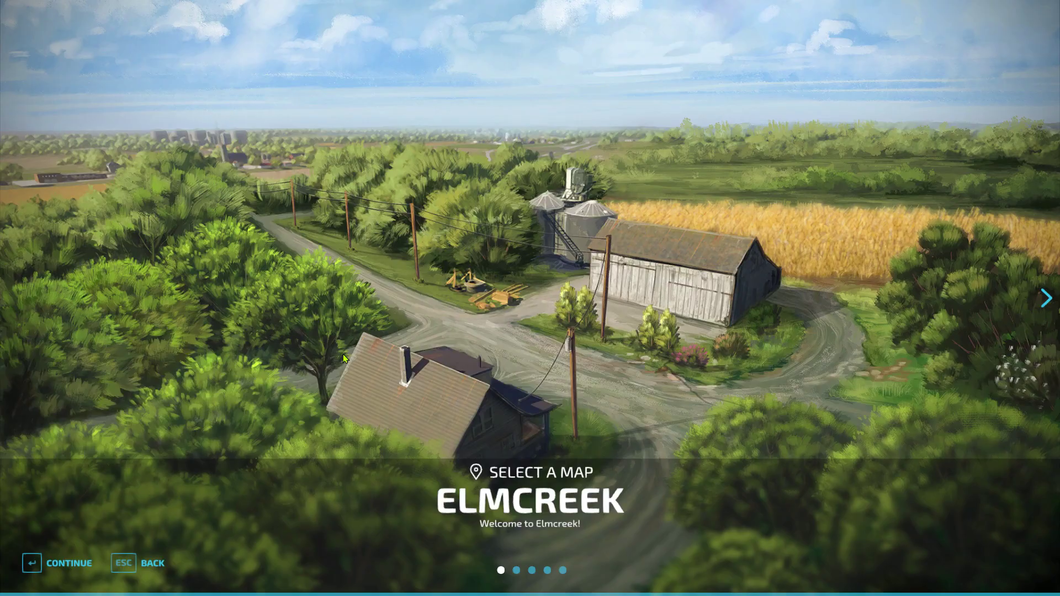
{"action": "scroll", "coordinate": [344, 356], "scroll_direction": "down", "scroll_amount": 3}
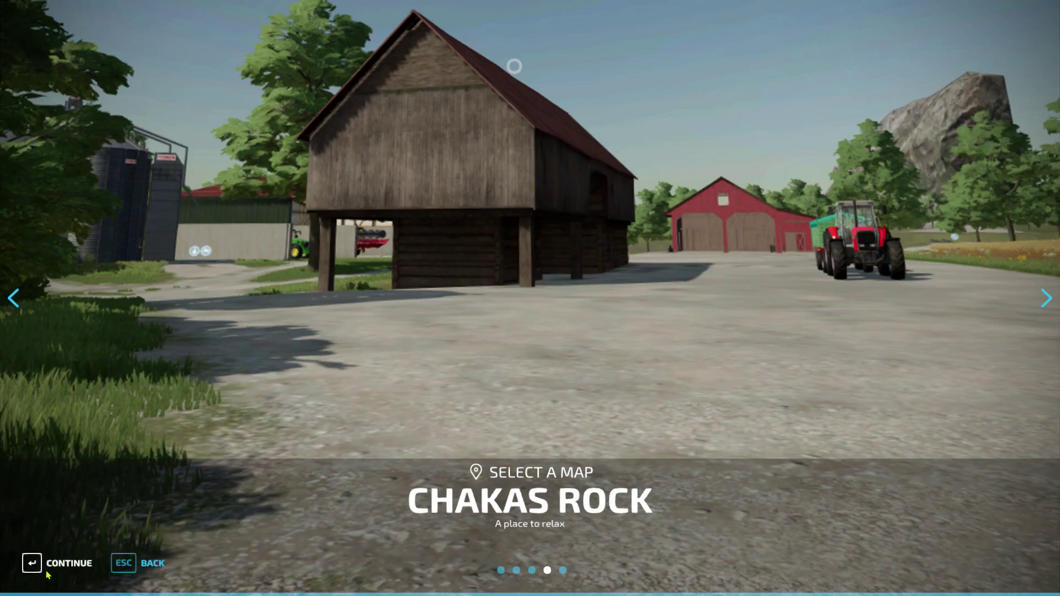
{"action": "left_click", "coordinate": [61, 563]}
{"action": "left_click", "coordinate": [58, 563]}
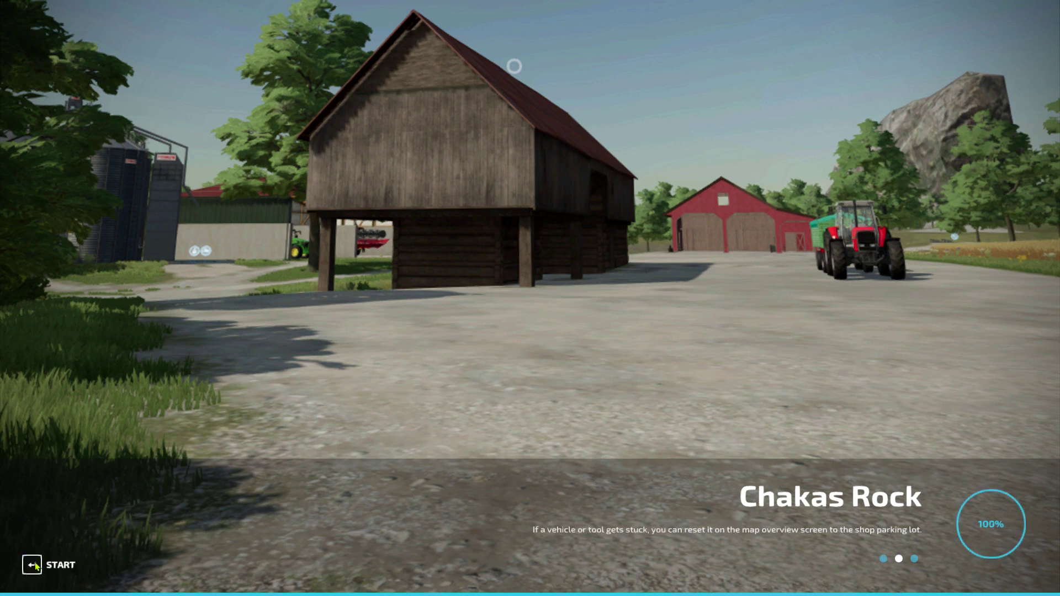
{"action": "key", "text": "Return"}
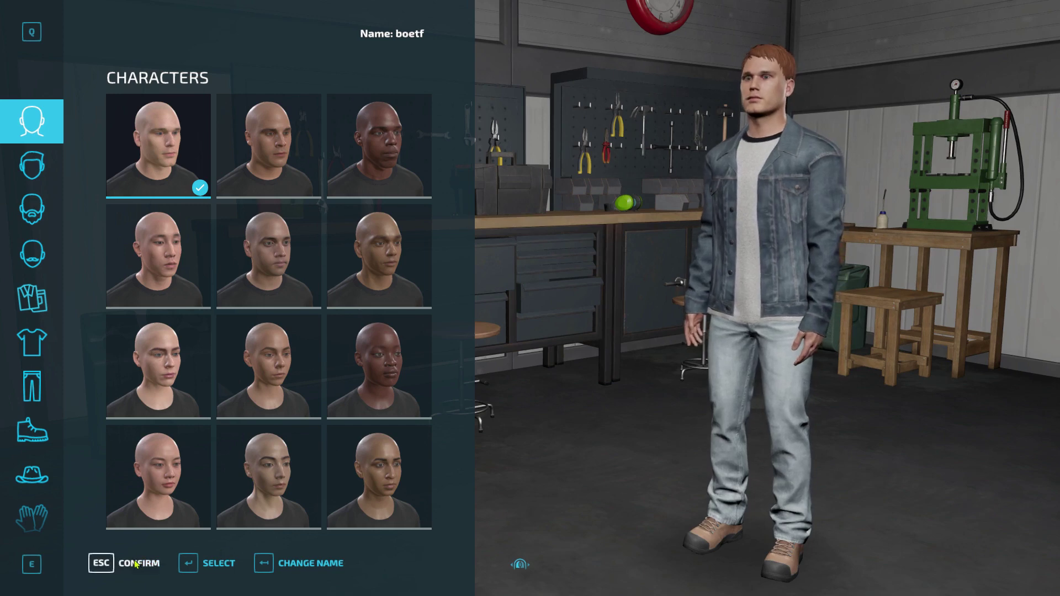
{"action": "key", "text": "Escape"}
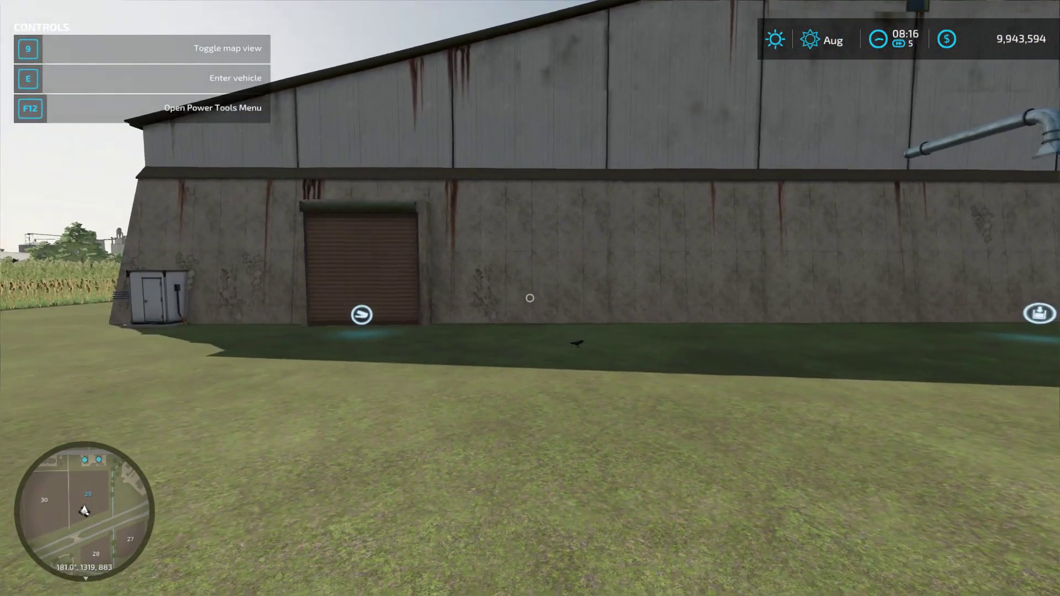
Step: Walk around the bale storage building and examine its side wall, roller door, and unloading and loading markers
{"action": "key", "text": "w"}
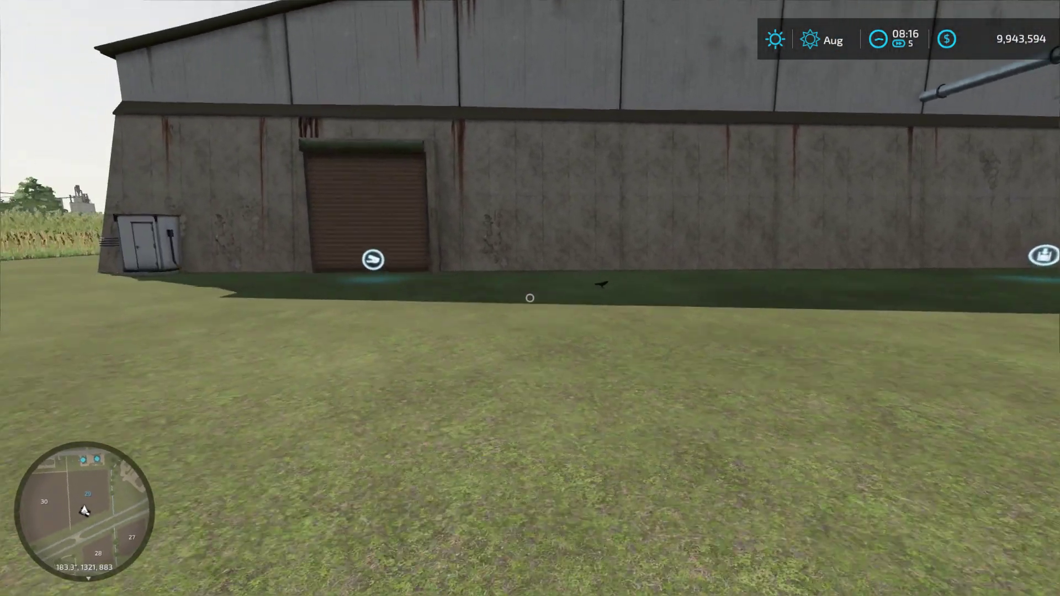
{"action": "key", "text": "w"}
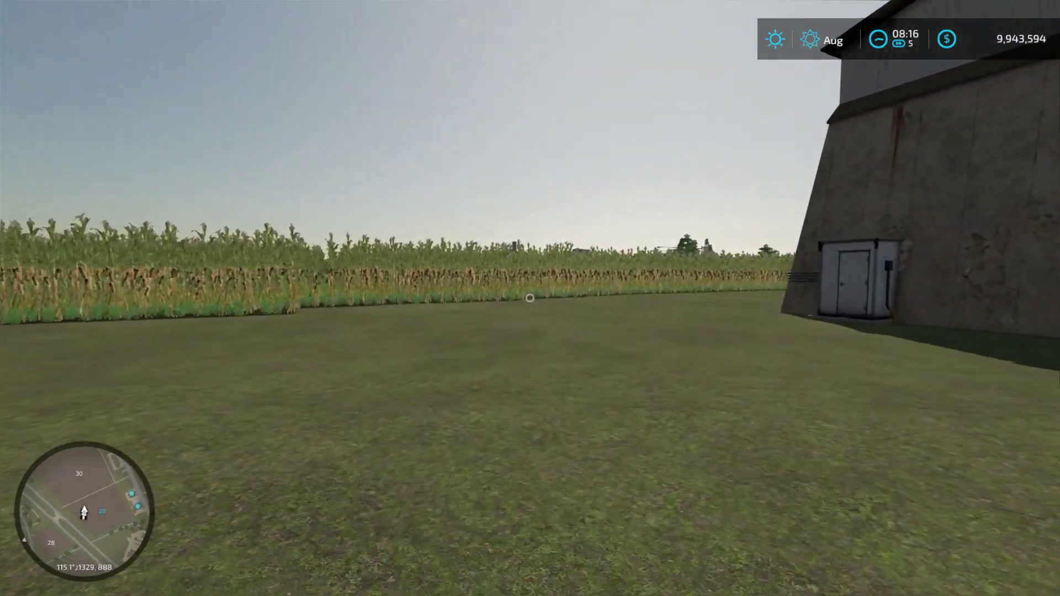
{"action": "key", "text": "w"}
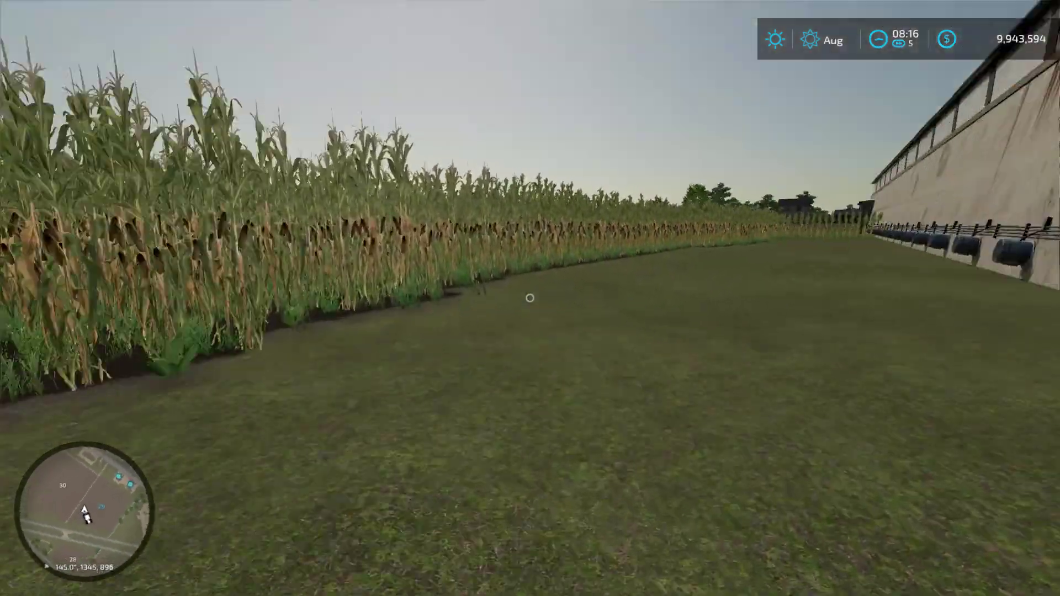
{"action": "key", "text": "s"}
{"action": "key", "text": "w"}
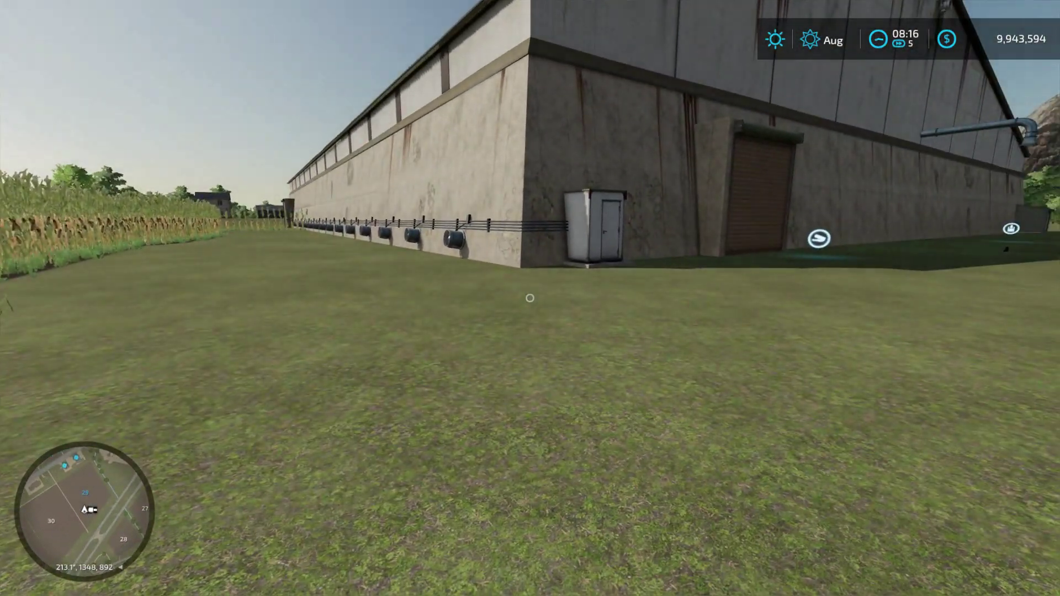
{"action": "key", "text": "w"}
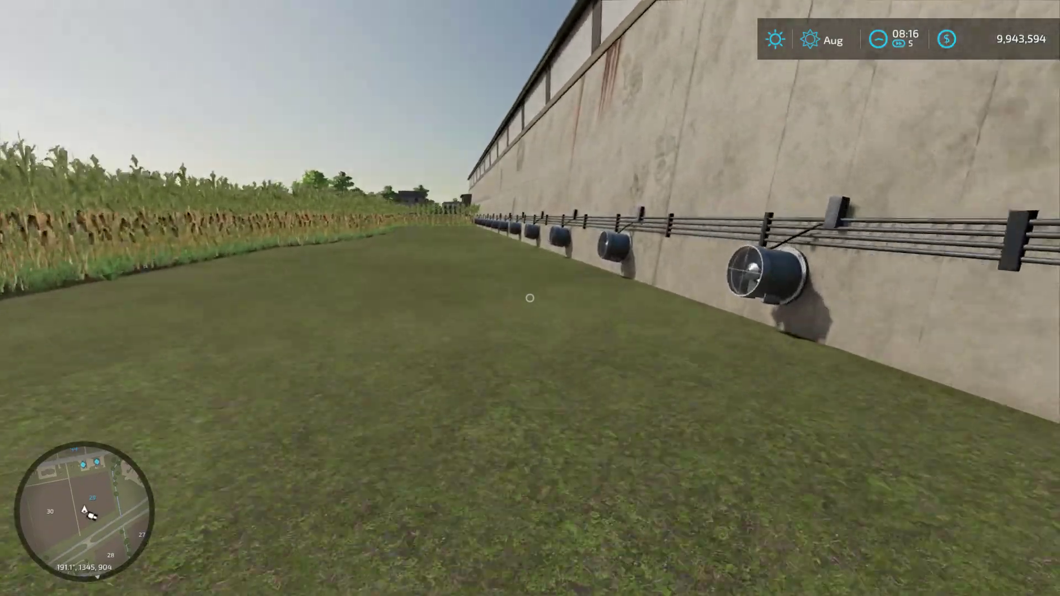
{"action": "key", "text": "s"}
{"action": "key", "text": "w"}
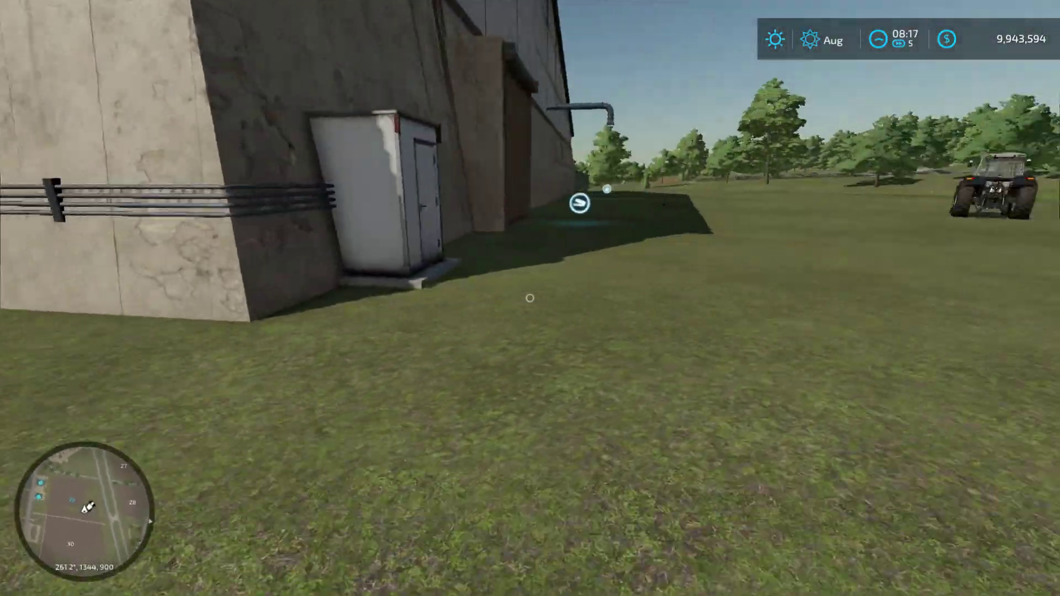
{"action": "key", "text": "w"}
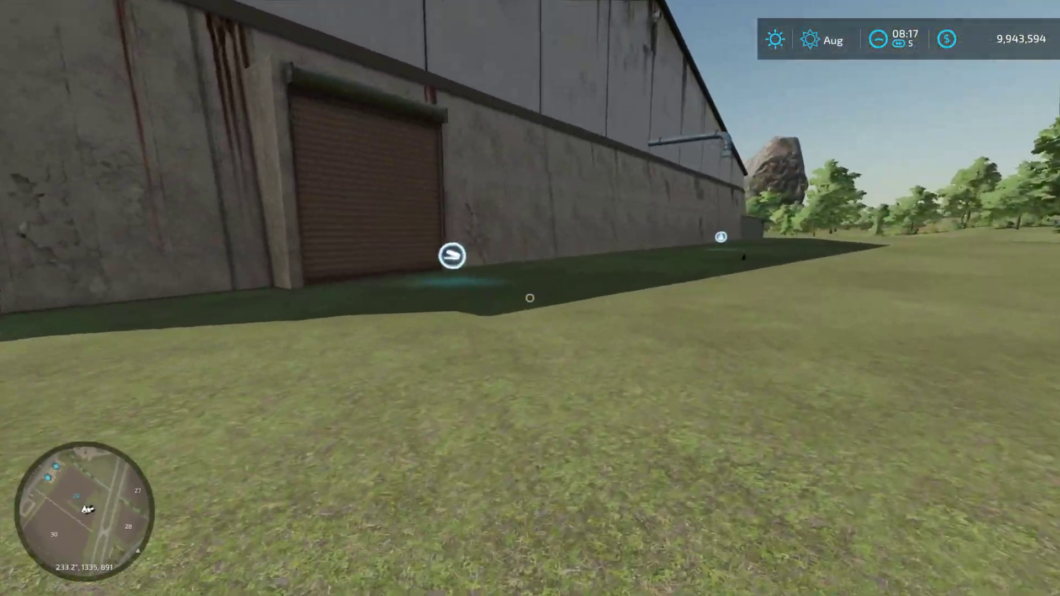
{"action": "key", "text": "s"}
{"action": "key", "text": "s"}
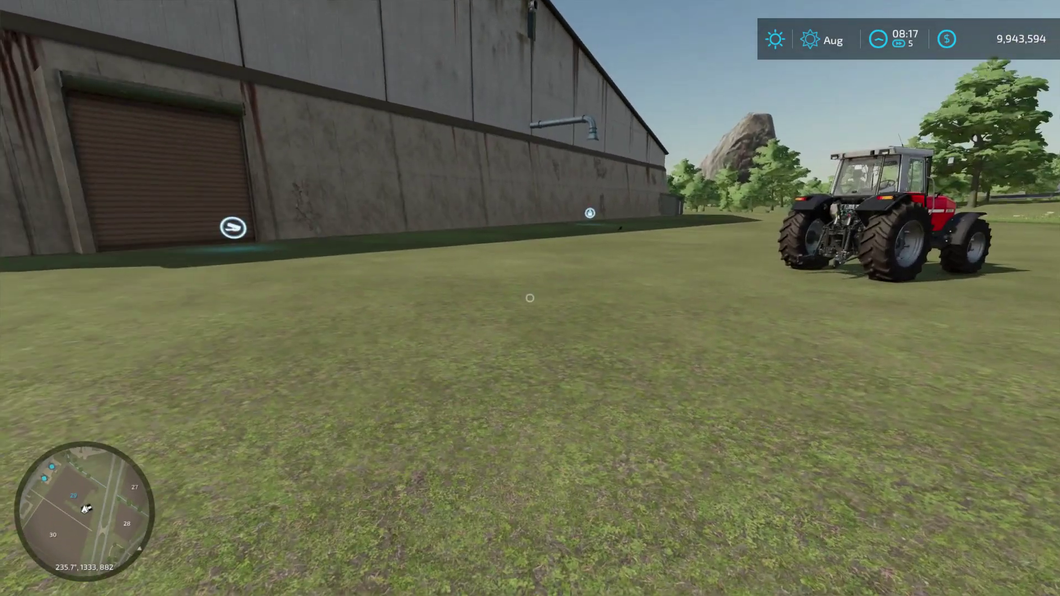
Step: Spawn three 1.2x0.9x2.2 (7250L) square hay bales in front of the bale storage with Power Tools
{"action": "key", "text": "alt+p"}
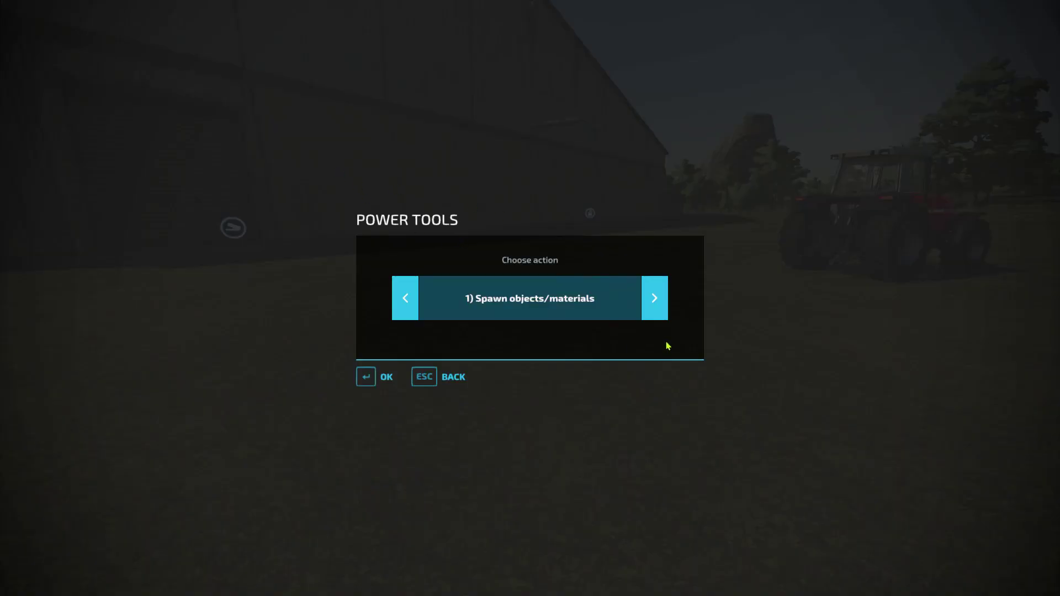
{"action": "left_click", "coordinate": [383, 377]}
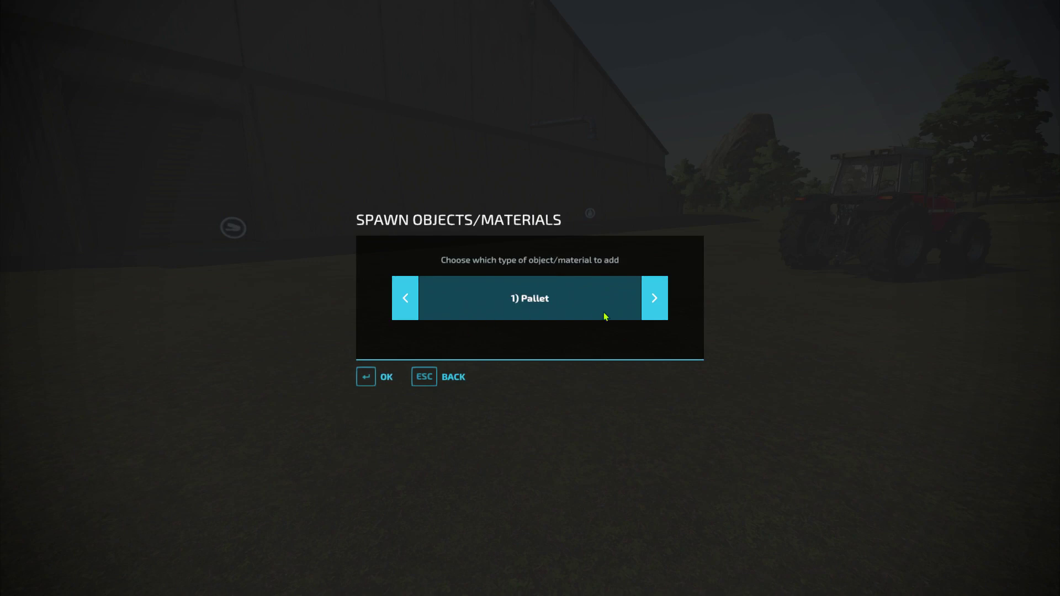
{"action": "left_click", "coordinate": [664, 300]}
{"action": "left_click", "coordinate": [664, 300]}
{"action": "left_click", "coordinate": [401, 312]}
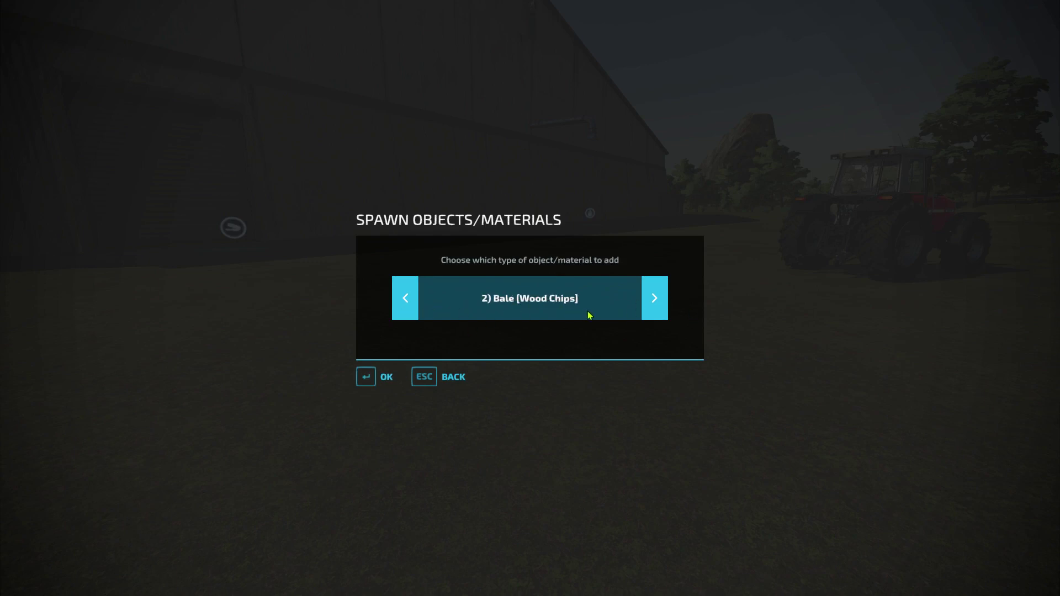
{"action": "left_click", "coordinate": [658, 302]}
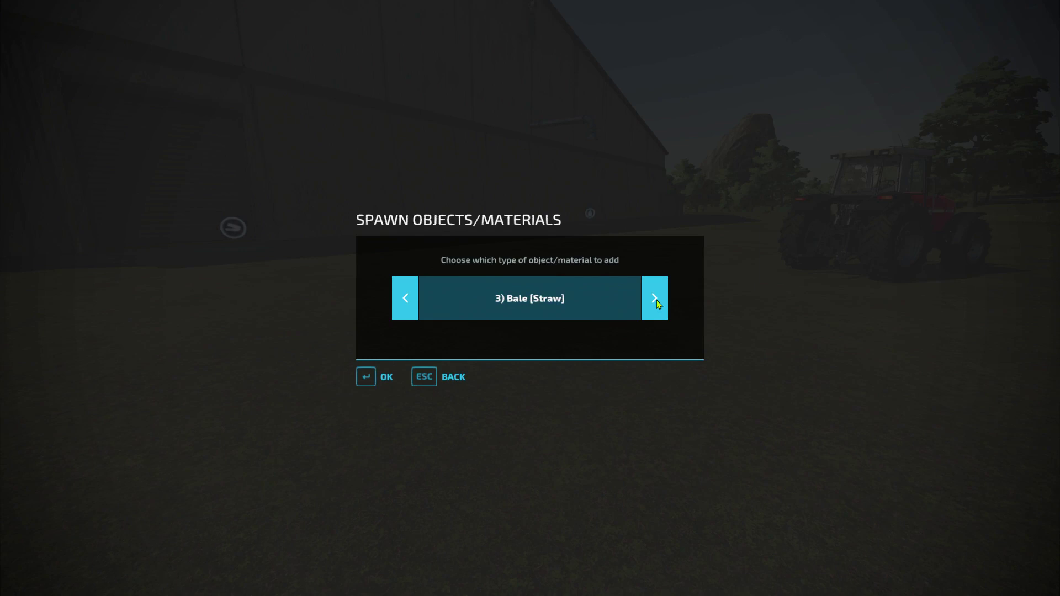
{"action": "left_click", "coordinate": [654, 302]}
{"action": "left_click", "coordinate": [653, 302]}
{"action": "left_click", "coordinate": [654, 302]}
{"action": "left_click", "coordinate": [408, 307]}
{"action": "left_click", "coordinate": [374, 382]}
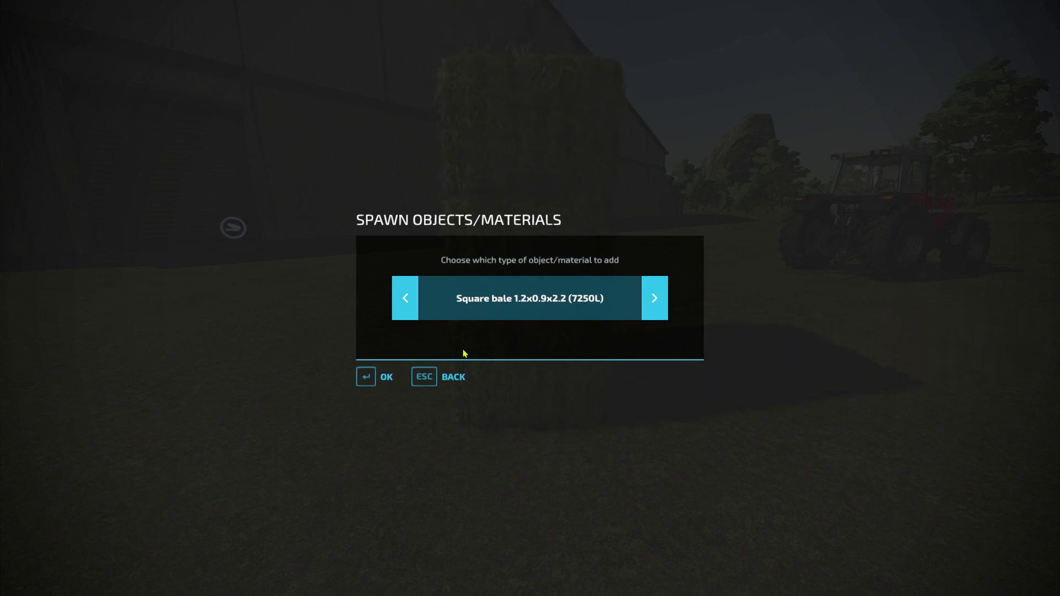
{"action": "left_click", "coordinate": [460, 378]}
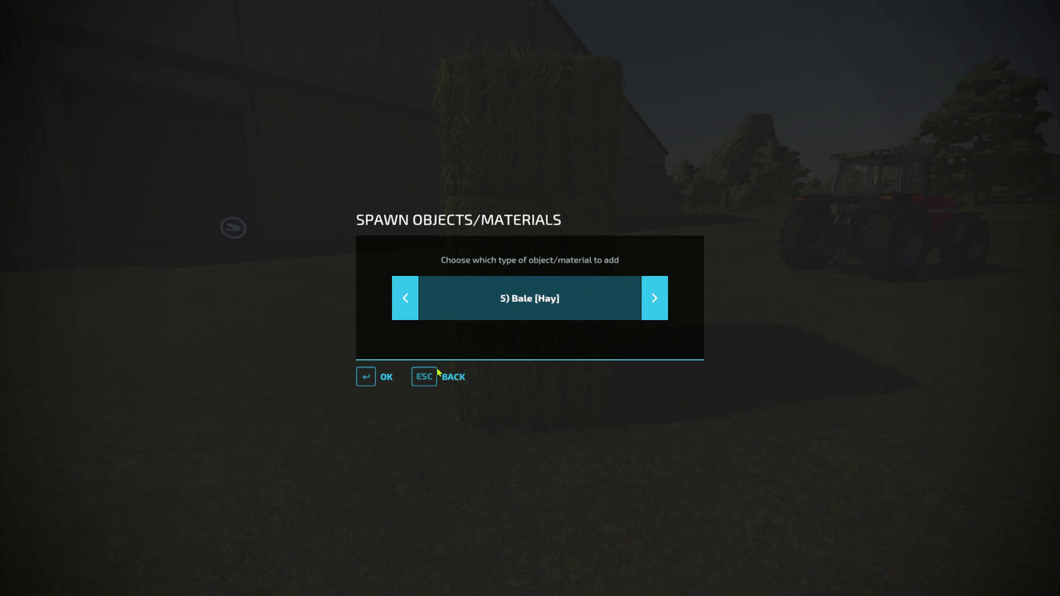
{"action": "left_click", "coordinate": [439, 375]}
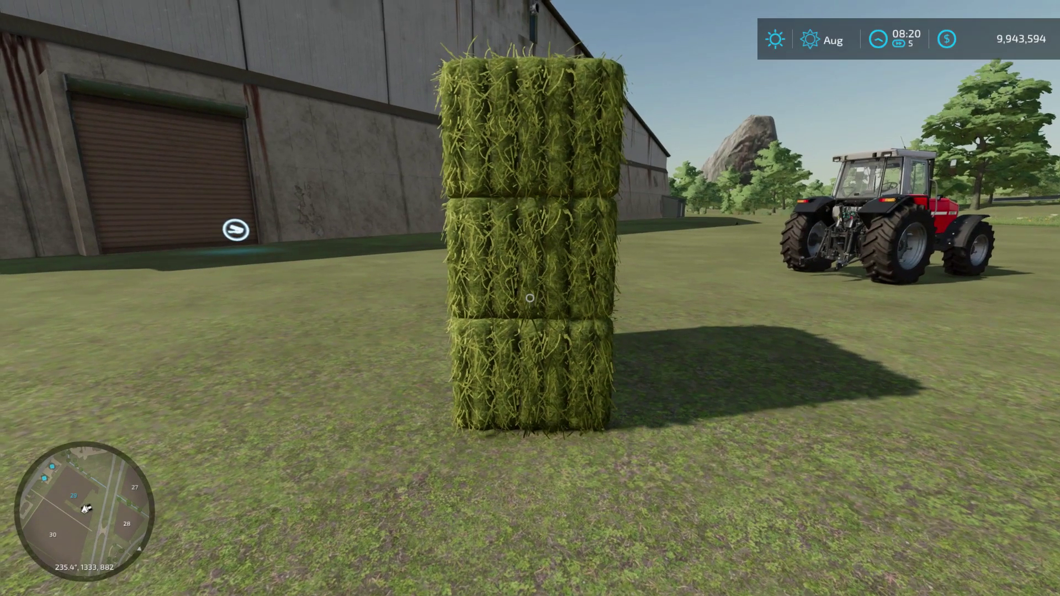
Step: Enable Super Strength through Power Tools
{"action": "key", "text": "alt+p"}
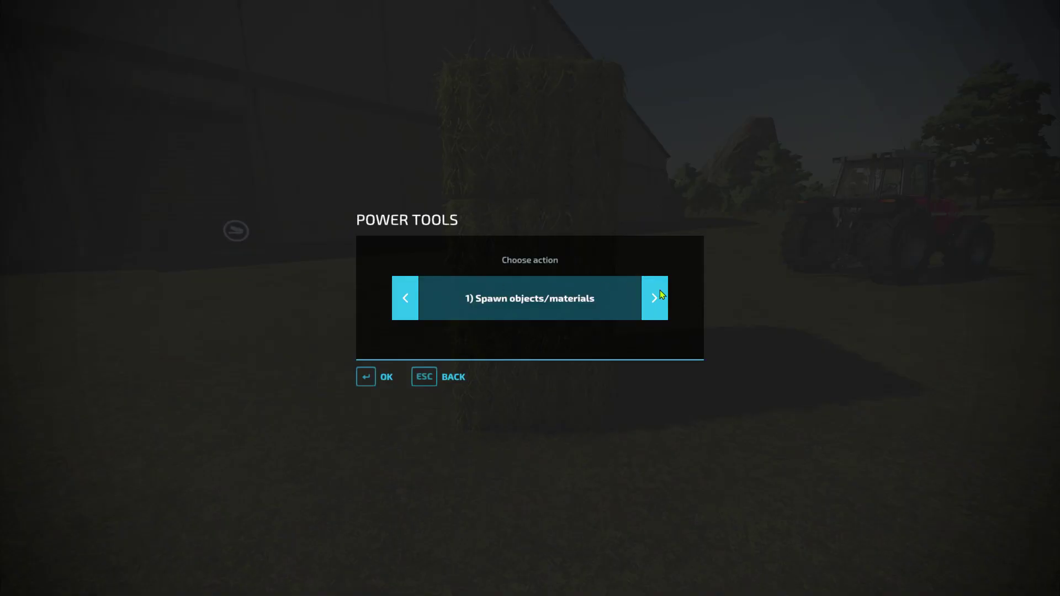
{"action": "left_click", "coordinate": [661, 296]}
{"action": "left_click", "coordinate": [660, 297]}
{"action": "left_click", "coordinate": [415, 302]}
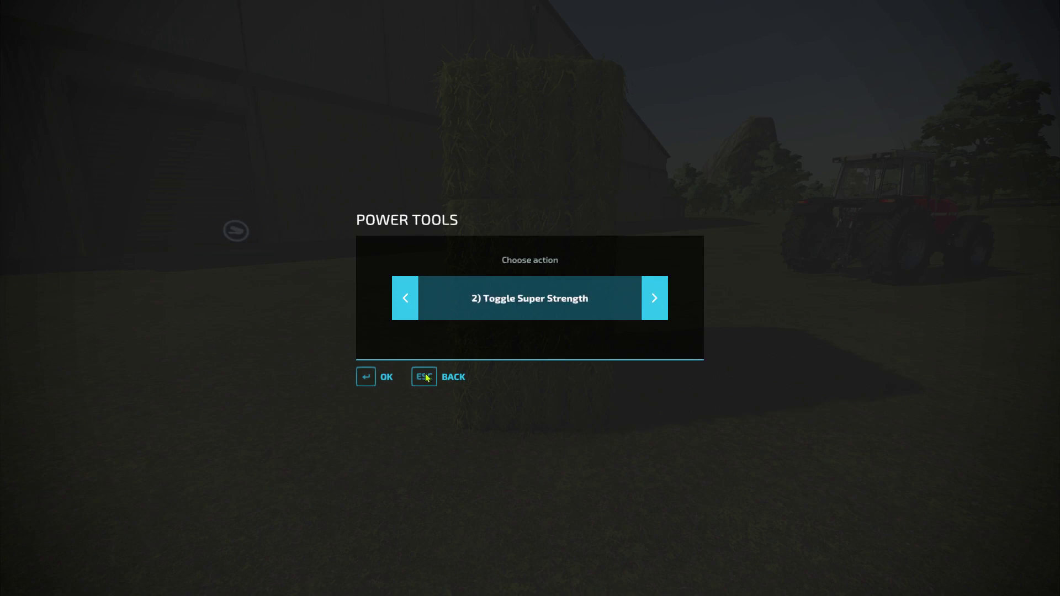
{"action": "left_click", "coordinate": [366, 377]}
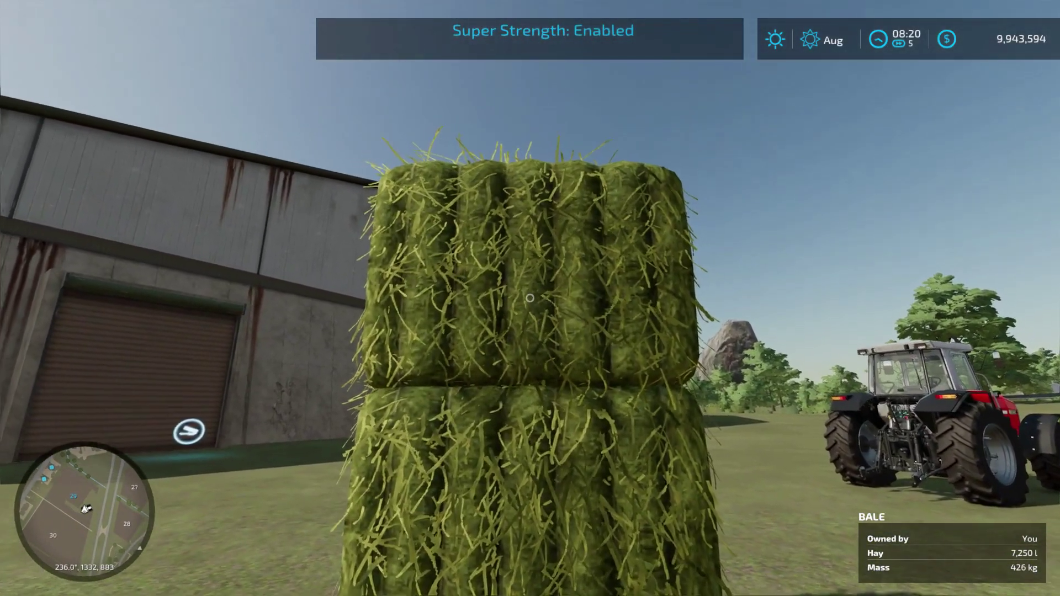
Step: Pick up the top hay bale and carry it to the unloading marker at the bale storage's roller door, releasing it there
{"action": "left_click", "coordinate": [530, 299]}
{"action": "key", "text": "w"}
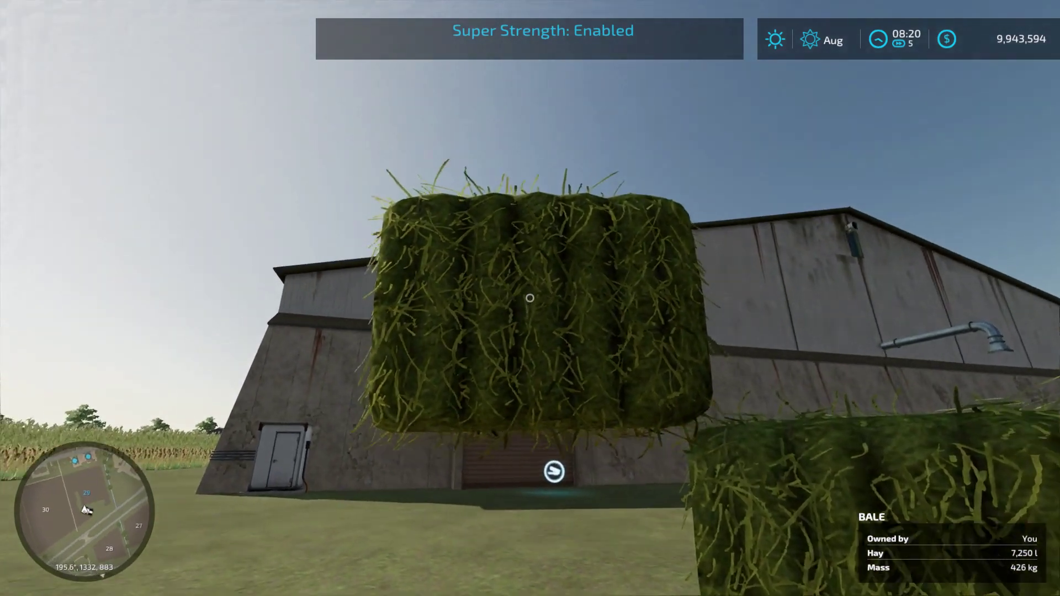
{"action": "key", "text": "w"}
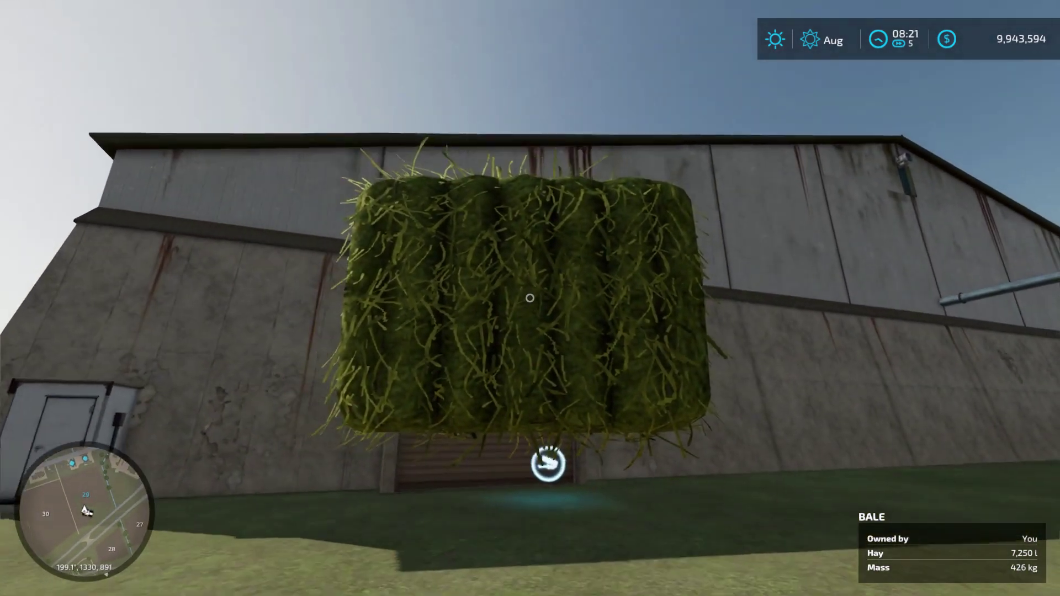
{"action": "left_click", "coordinate": [529, 298]}
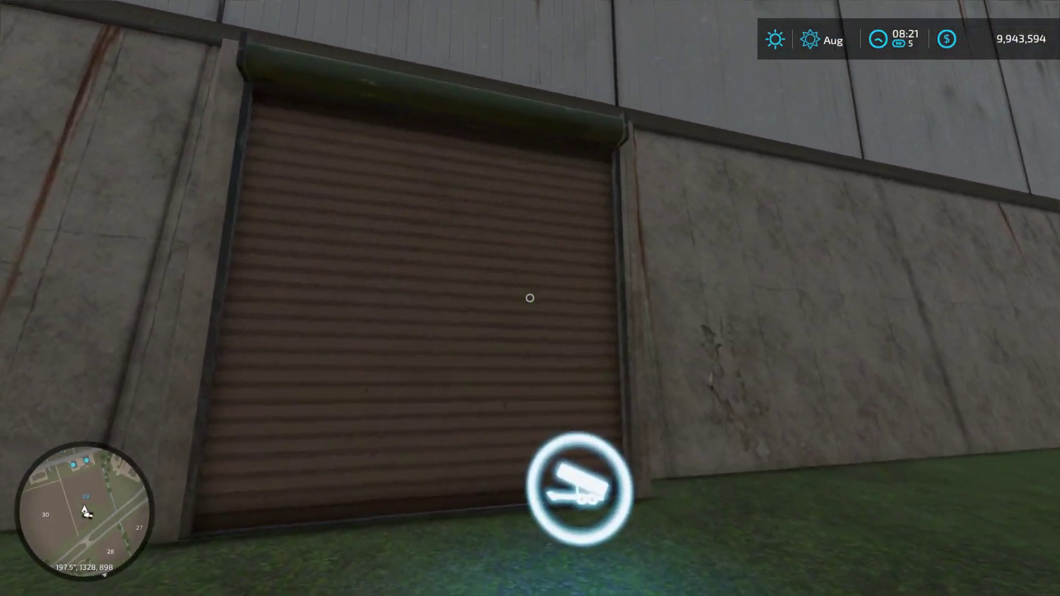
Step: Back away from the roller door, walk to the Massey Ferguson MF 3670 tractor and get in
{"action": "key", "text": "s"}
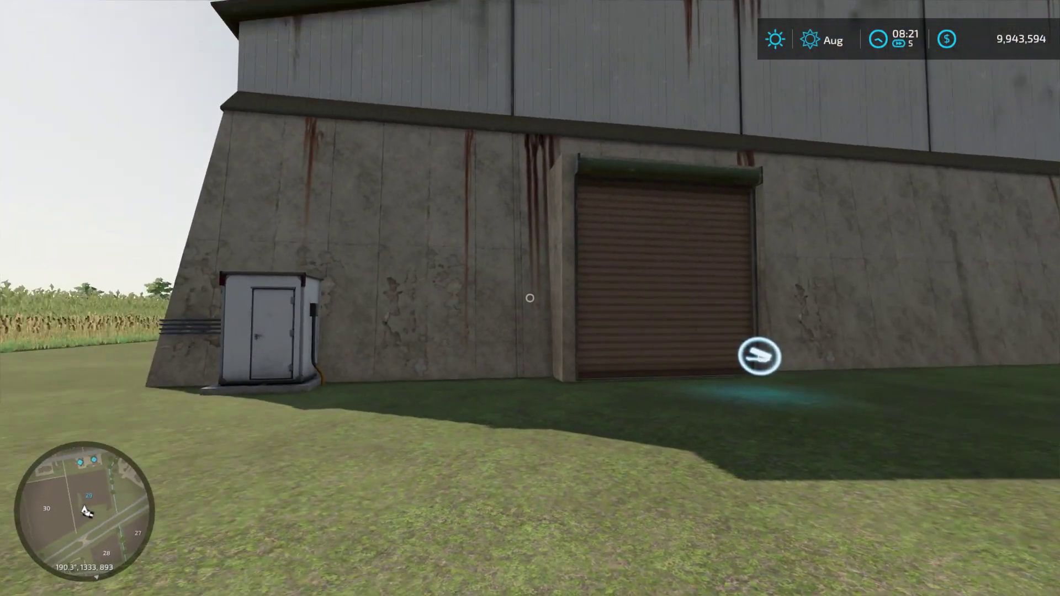
{"action": "key", "text": "w"}
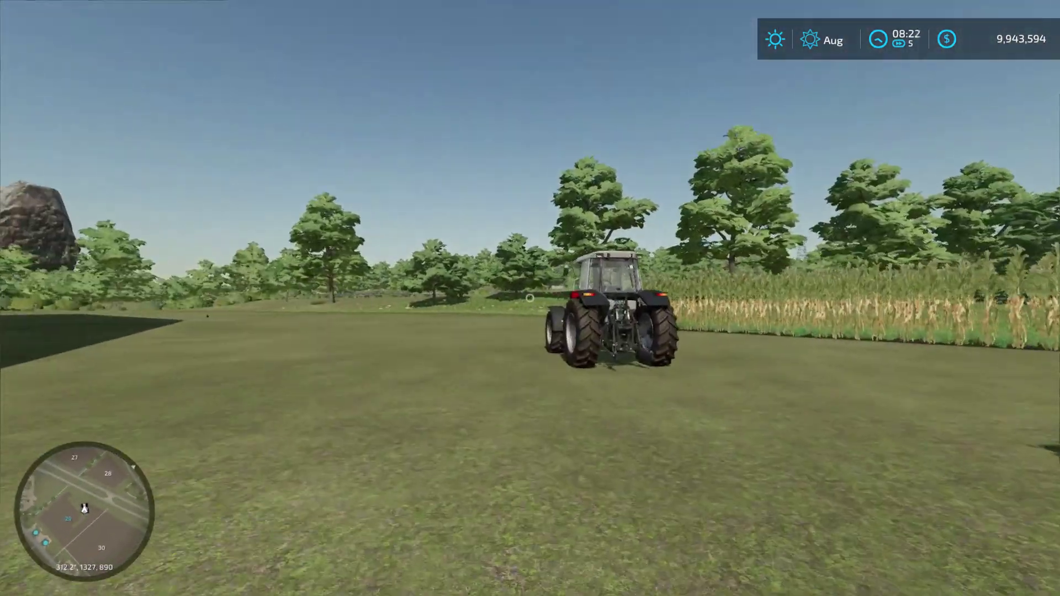
{"action": "key", "text": "e"}
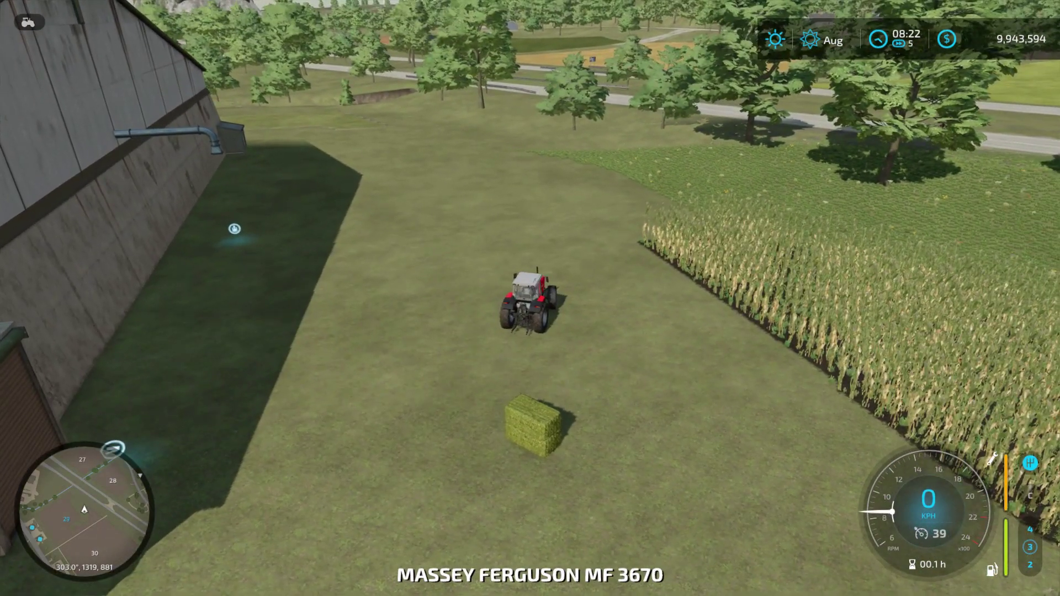
Step: Drive the tractor forward along the bale storage wall and around its far corner to the edge of the cornfield
{"action": "key", "text": "w"}
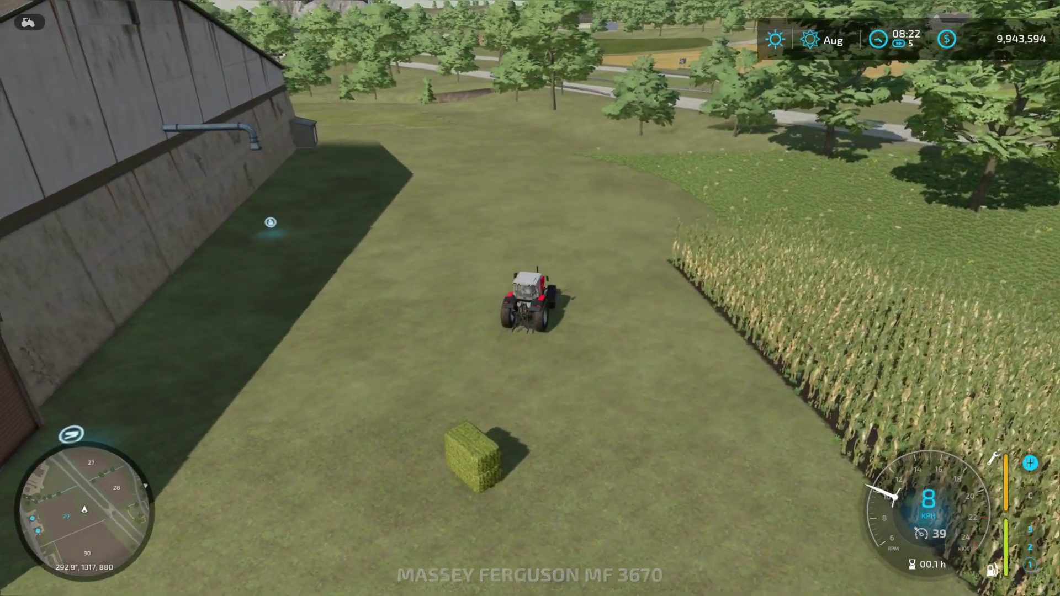
{"action": "key", "text": "w"}
{"action": "key", "text": "a"}
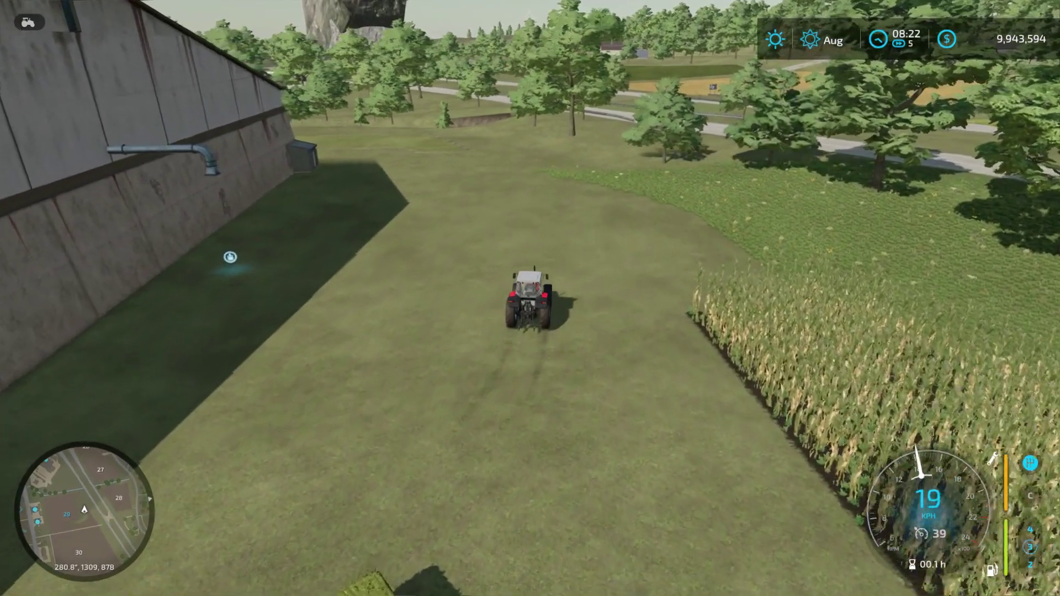
{"action": "key", "text": "w"}
{"action": "key", "text": "a"}
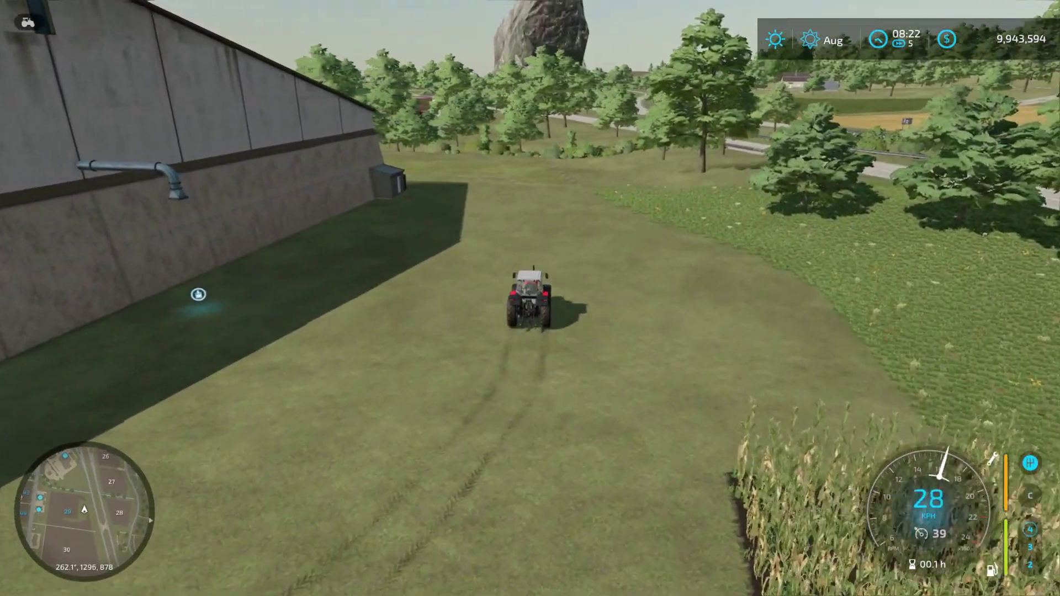
{"action": "key", "text": "w"}
{"action": "key", "text": "a"}
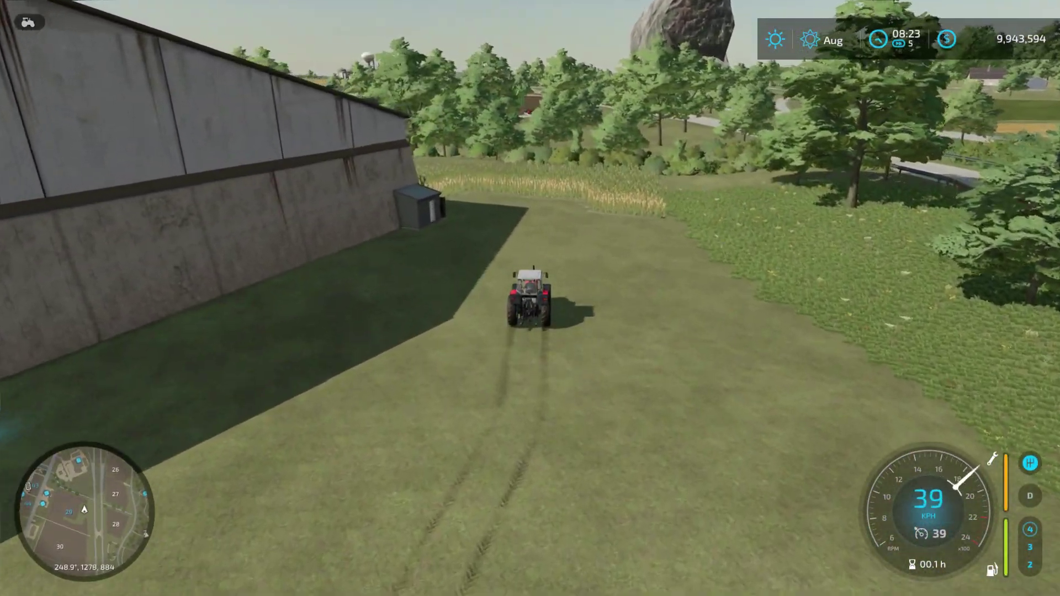
{"action": "key", "text": "w"}
{"action": "key", "text": "a"}
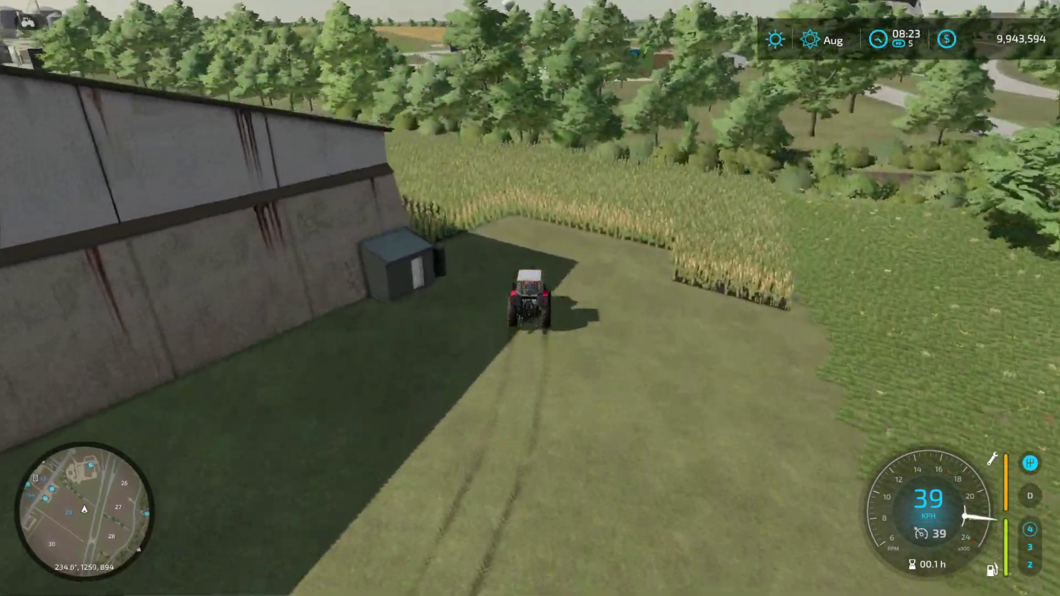
{"action": "key", "text": "w"}
{"action": "key", "text": "a"}
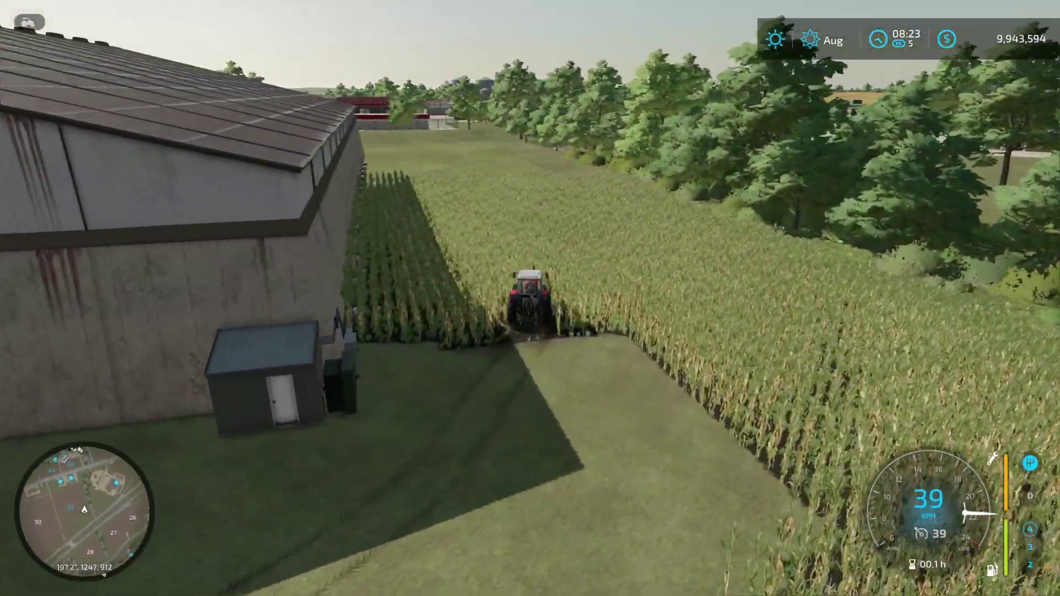
Step: Drive through the corn alongside the bale storage and on to the grain field beside the farmyard
{"action": "key", "text": "w"}
{"action": "key", "text": "a"}
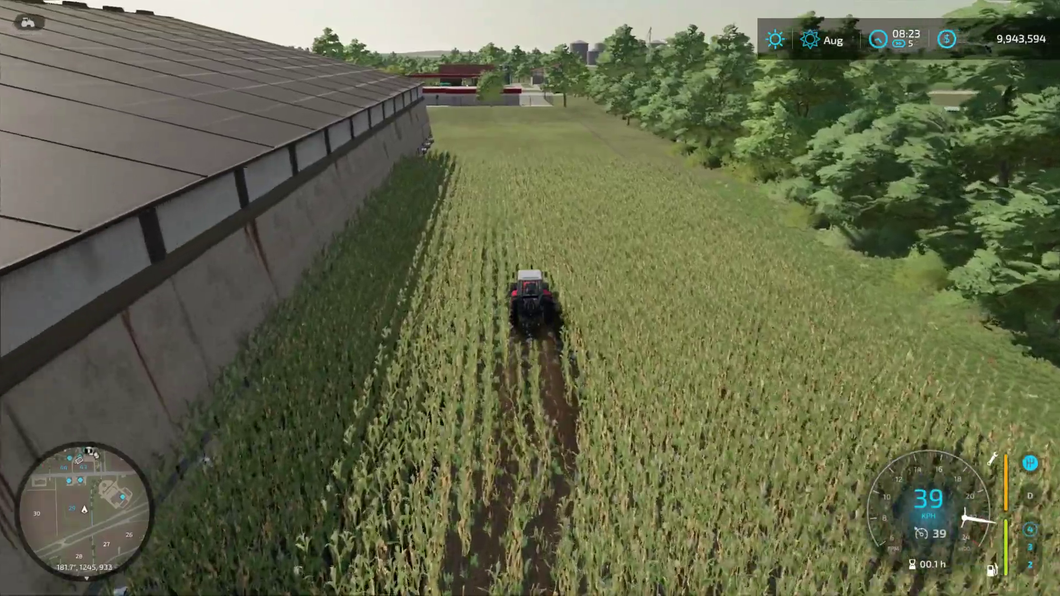
{"action": "key", "text": "w"}
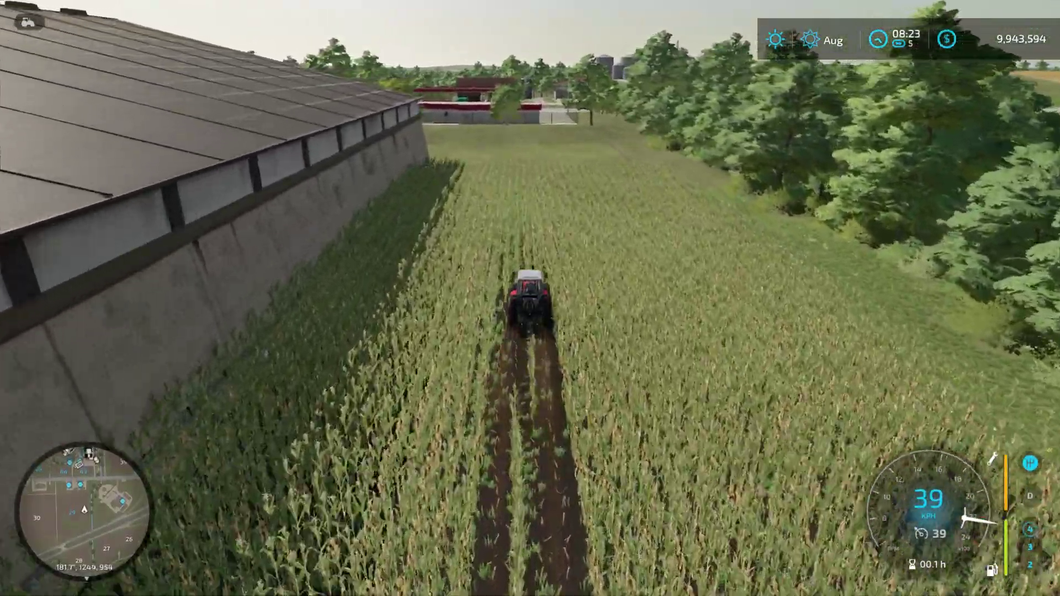
{"action": "key", "text": "w"}
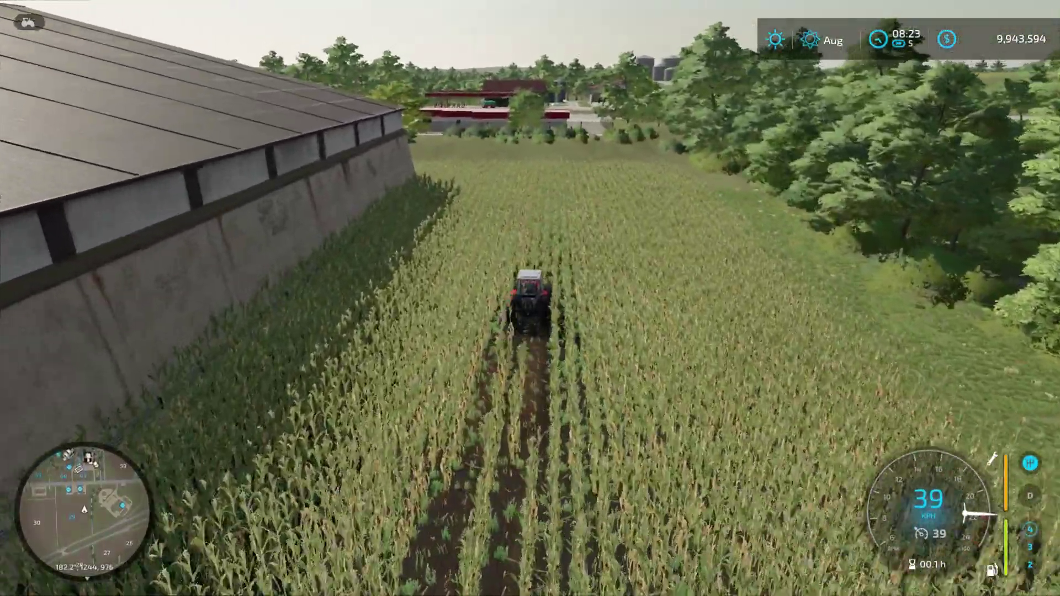
{"action": "key", "text": "w"}
{"action": "key", "text": "a"}
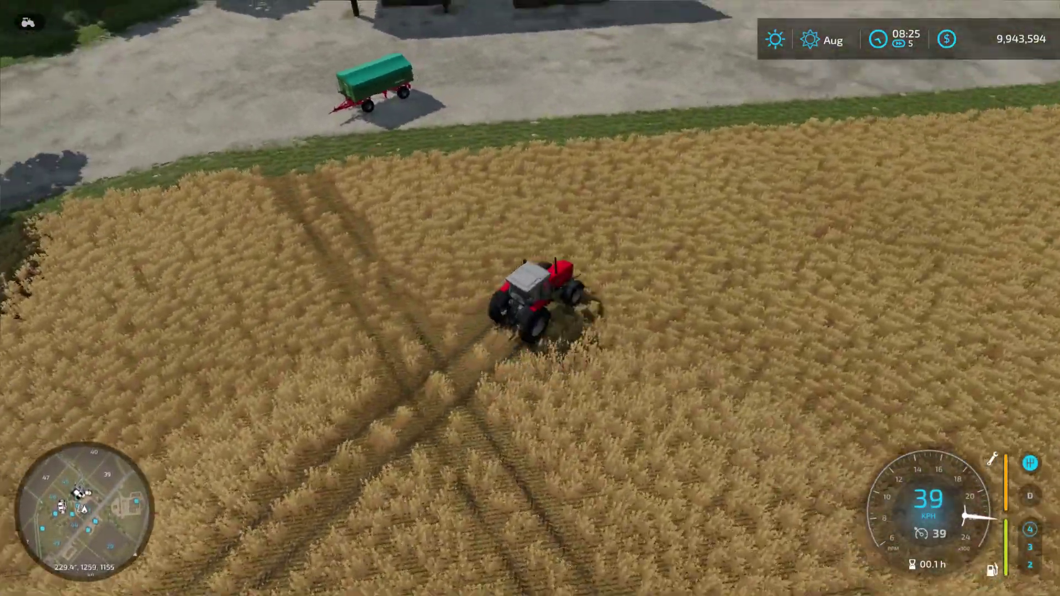
Step: Turn into the farmyard, reverse the tractor up to the green tipping trailer and hitch it
{"action": "key", "text": "a"}
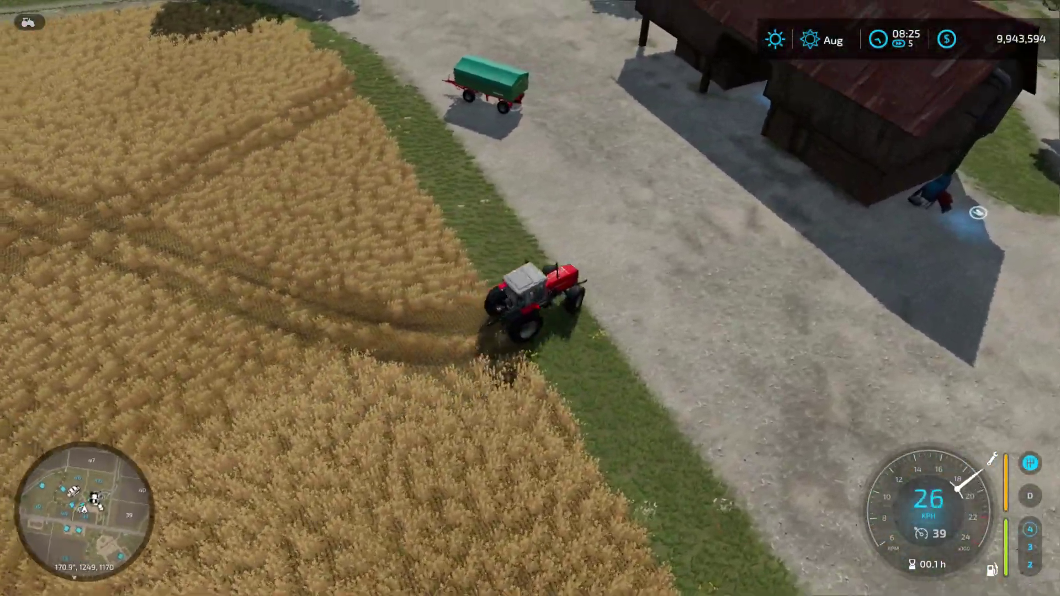
{"action": "key", "text": "w"}
{"action": "key", "text": "a"}
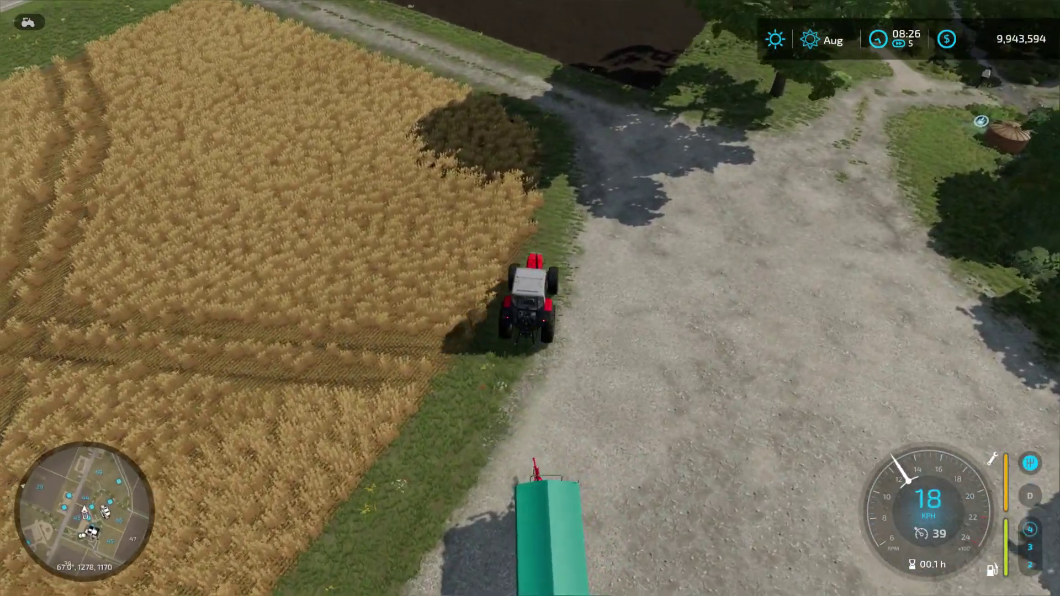
{"action": "key", "text": "s"}
{"action": "key", "text": "s"}
{"action": "key", "text": "s"}
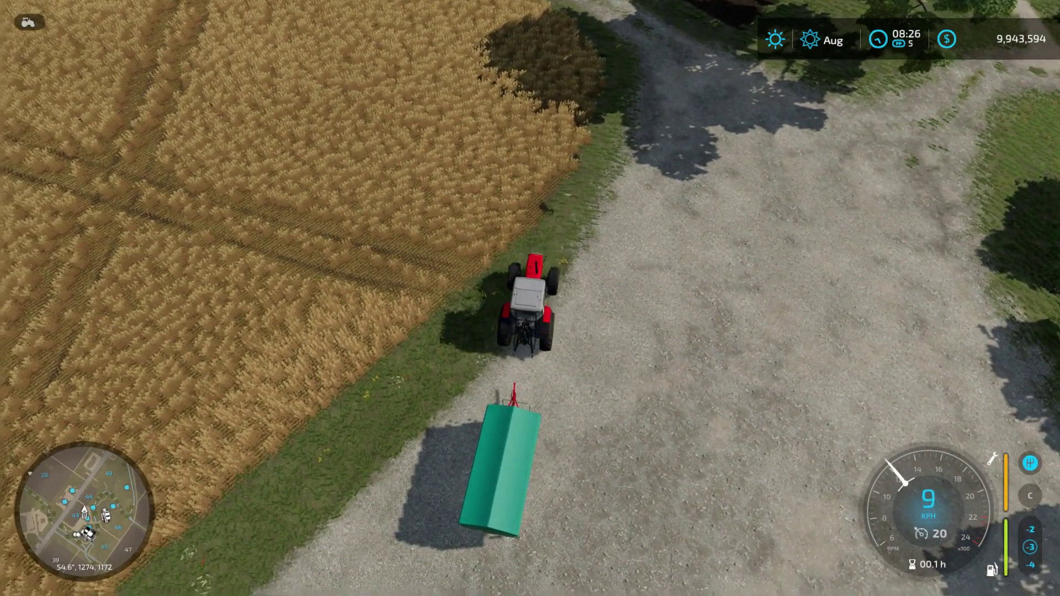
{"action": "key", "text": "q"}
{"action": "key", "text": "w"}
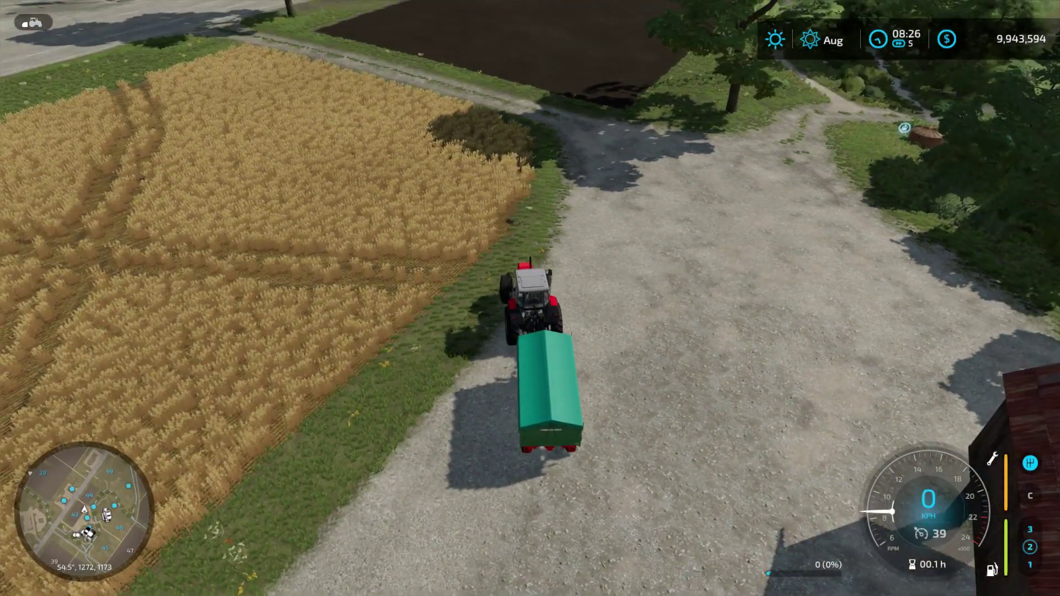
Step: Tow the green trailer out of the farmyard onto the track beside the grain field, opening its cover
{"action": "key", "text": "w"}
{"action": "key", "text": "d"}
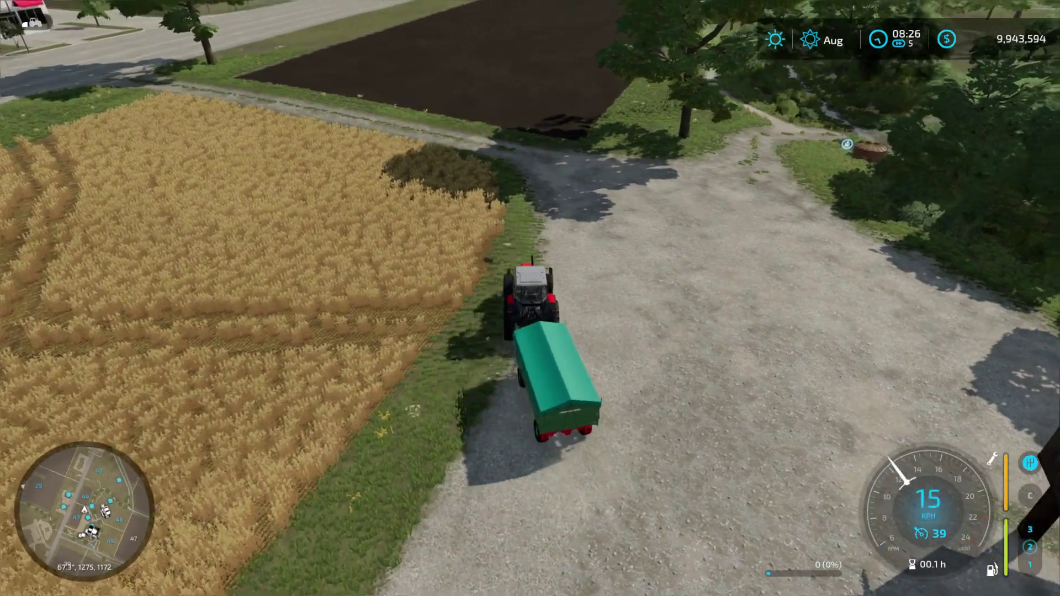
{"action": "key", "text": "w"}
{"action": "key", "text": "a"}
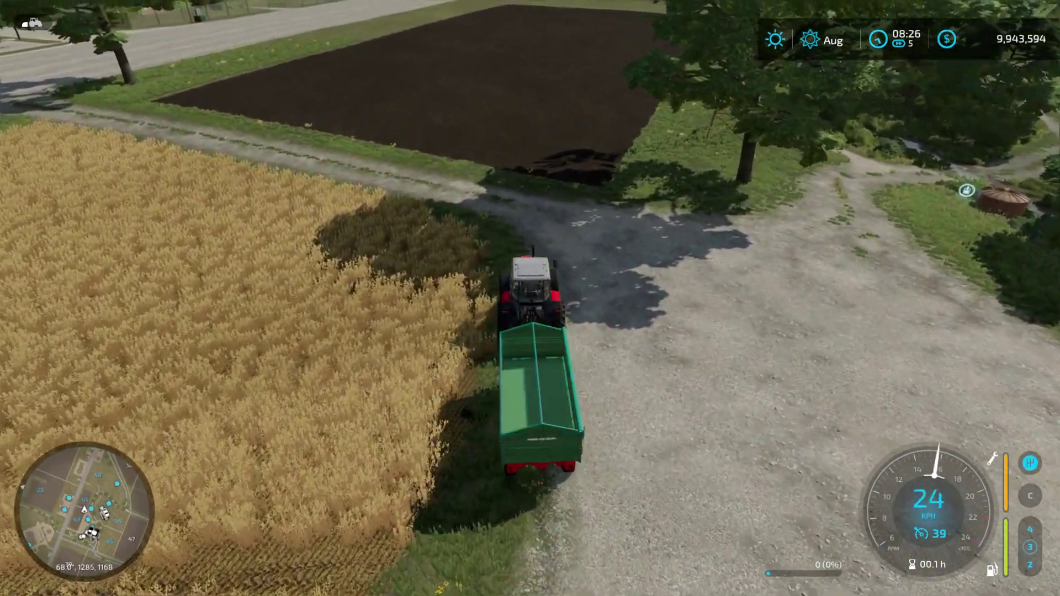
{"action": "key", "text": "w"}
{"action": "key", "text": "a"}
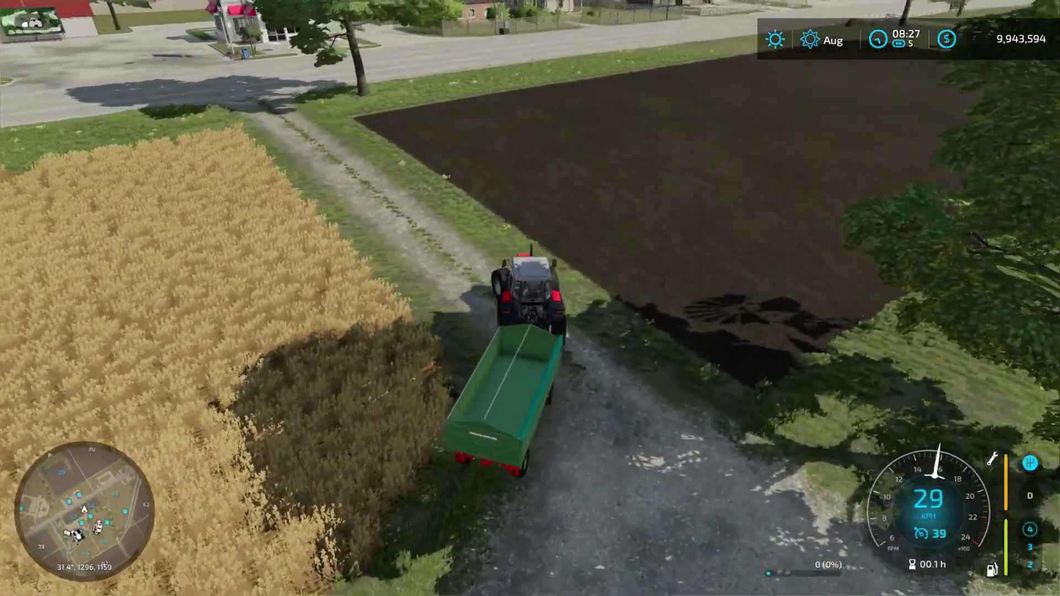
Step: Tow the empty trailer back through the cornfield to the bale storage and stop it at the loading marker by the overhead pipe
{"action": "key", "text": "w"}
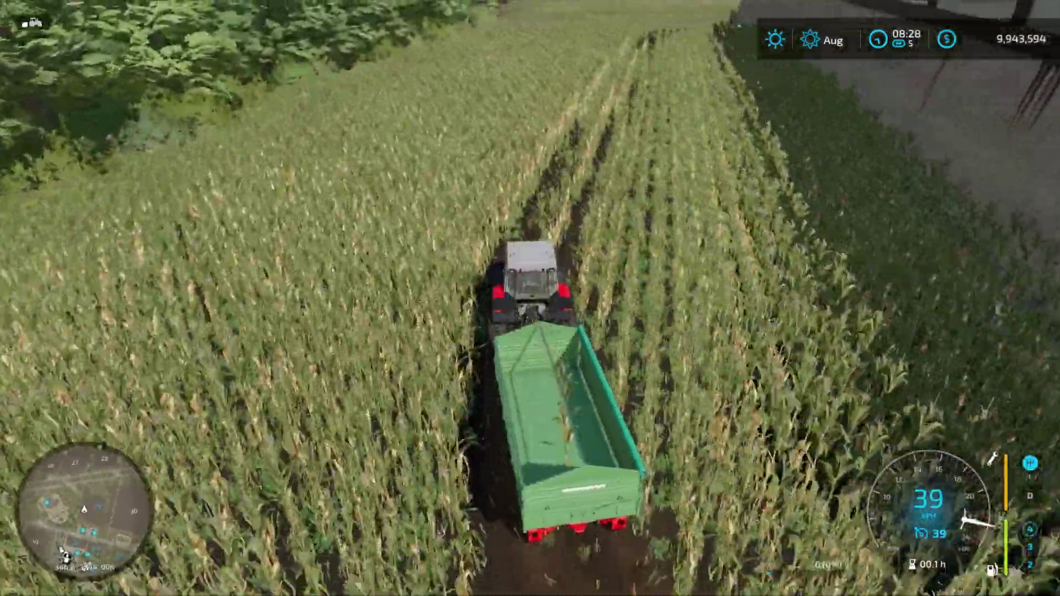
{"action": "key", "text": "d"}
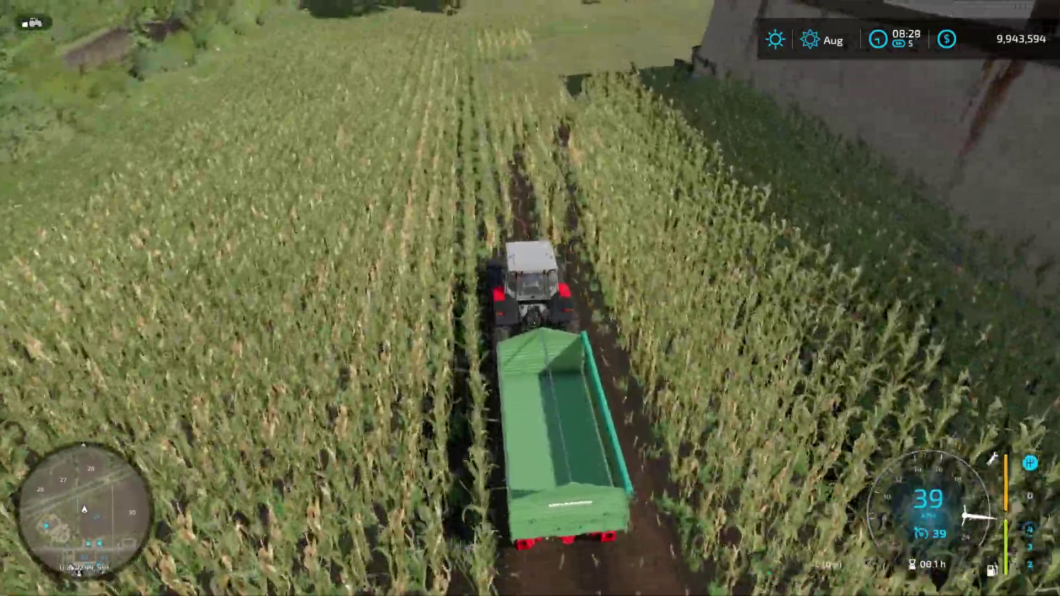
{"action": "key", "text": "a"}
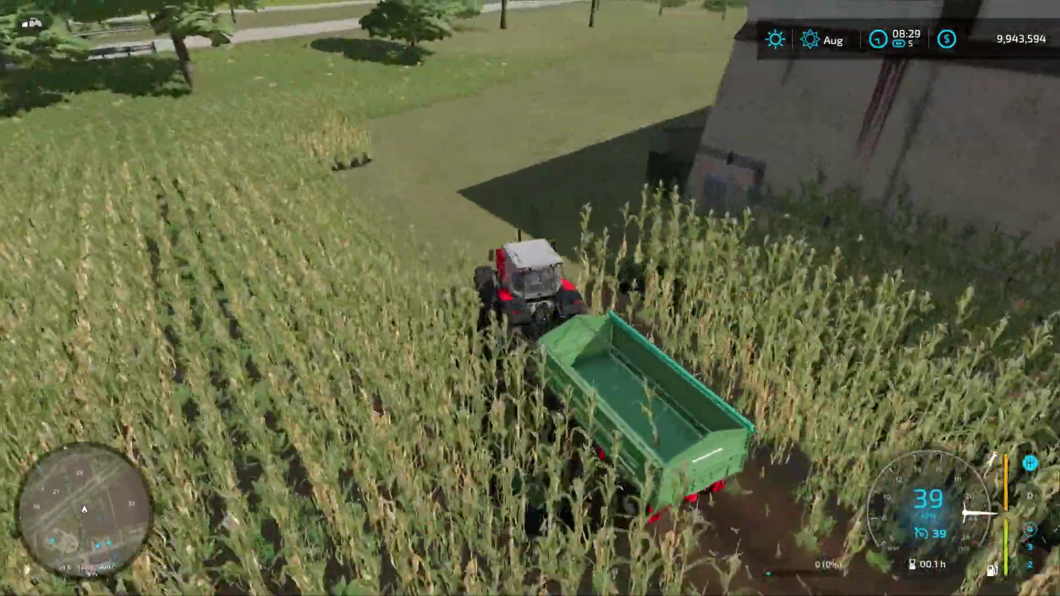
{"action": "key", "text": "d"}
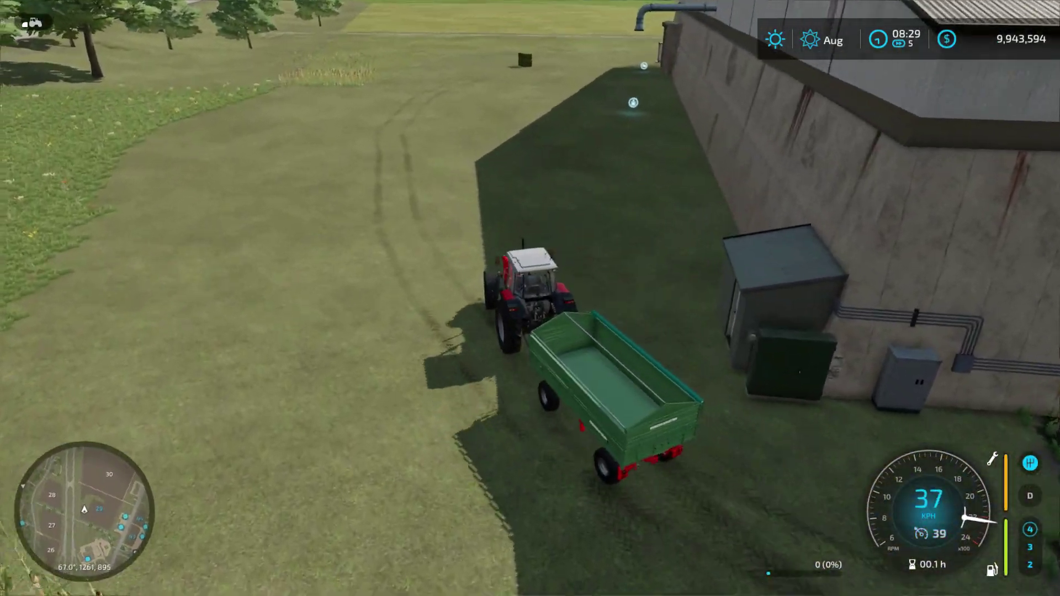
{"action": "key", "text": "d"}
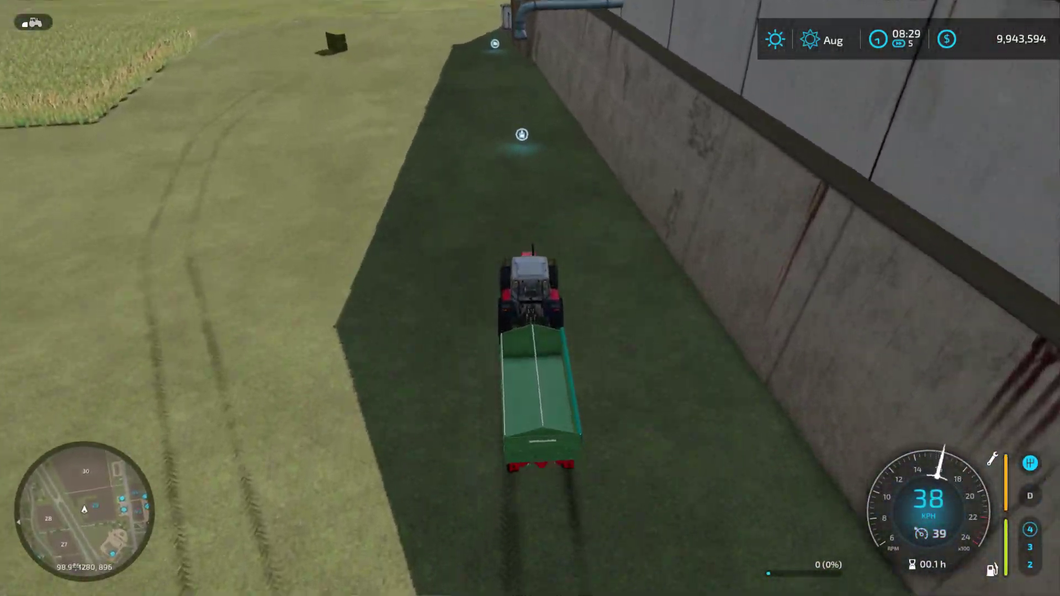
{"action": "key", "text": "s"}
{"action": "key", "text": "a"}
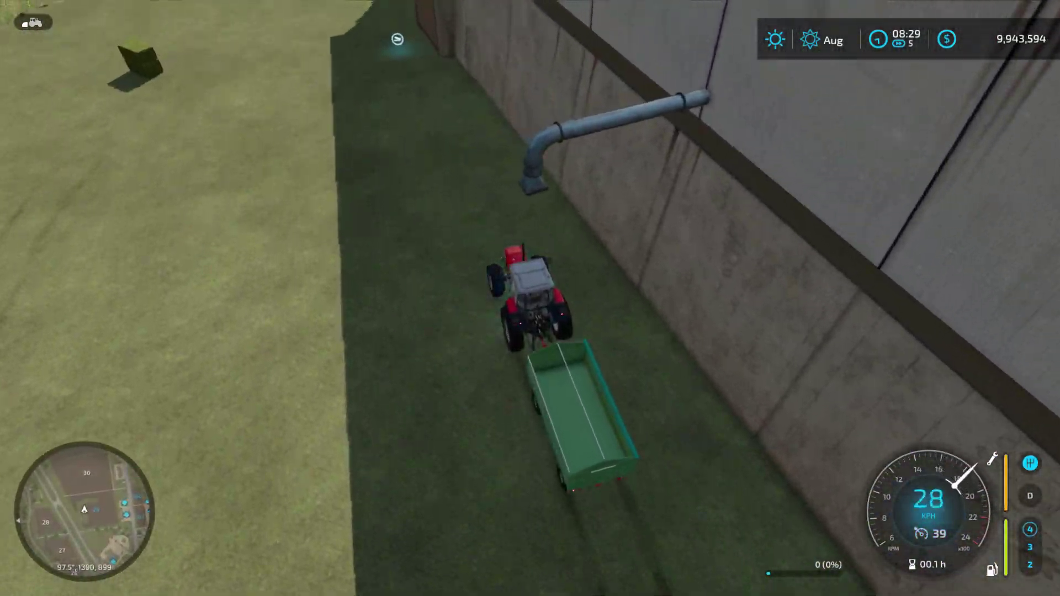
{"action": "key", "text": "s"}
Step: Select Hay as the bale storage content and load it into the trailer
{"action": "key", "text": "r"}
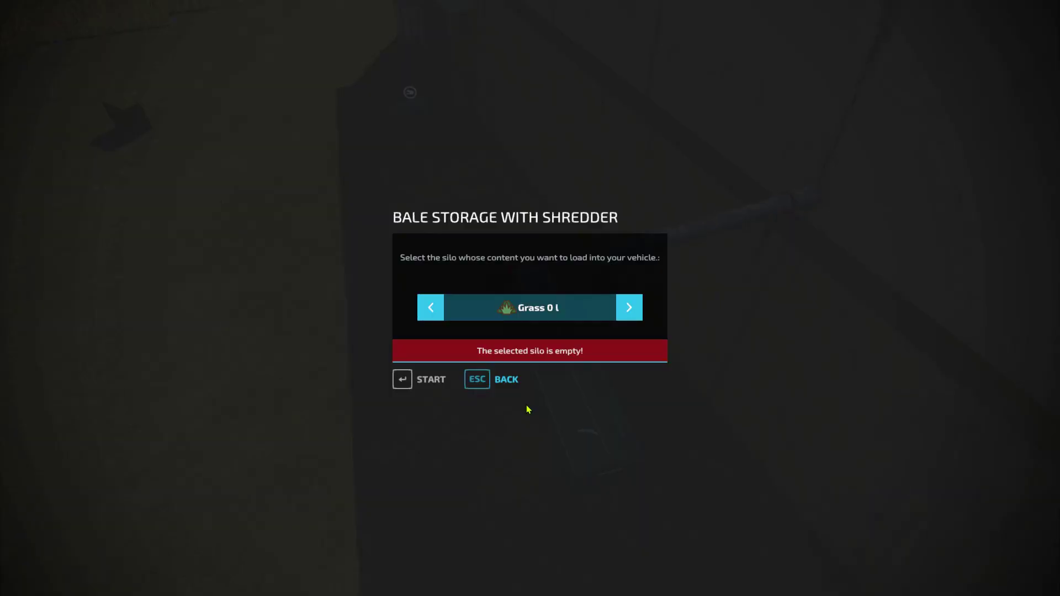
{"action": "left_click", "coordinate": [628, 309]}
{"action": "left_click", "coordinate": [629, 309]}
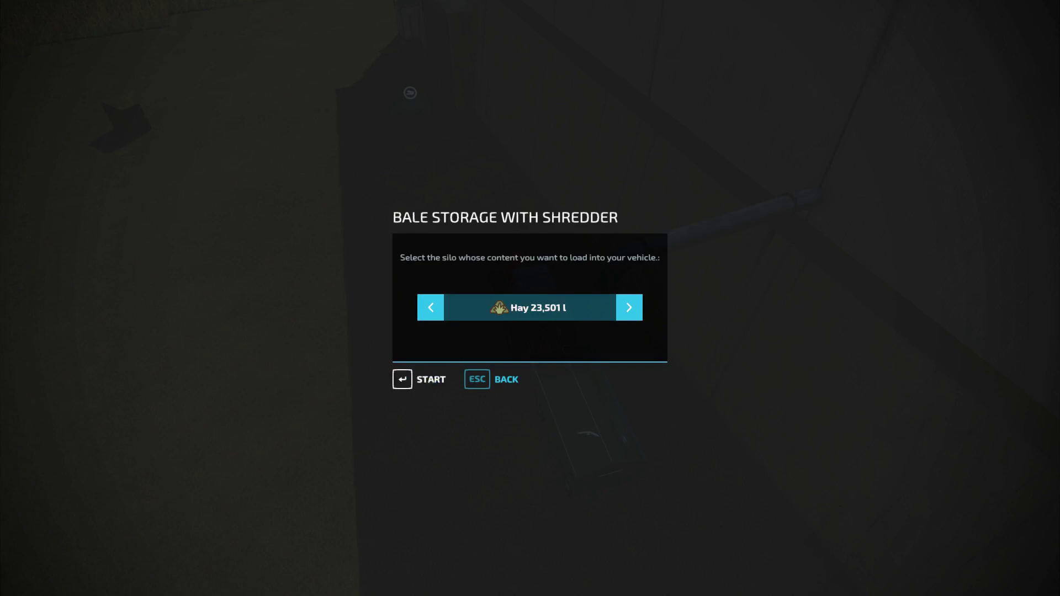
{"action": "key", "text": "Return"}
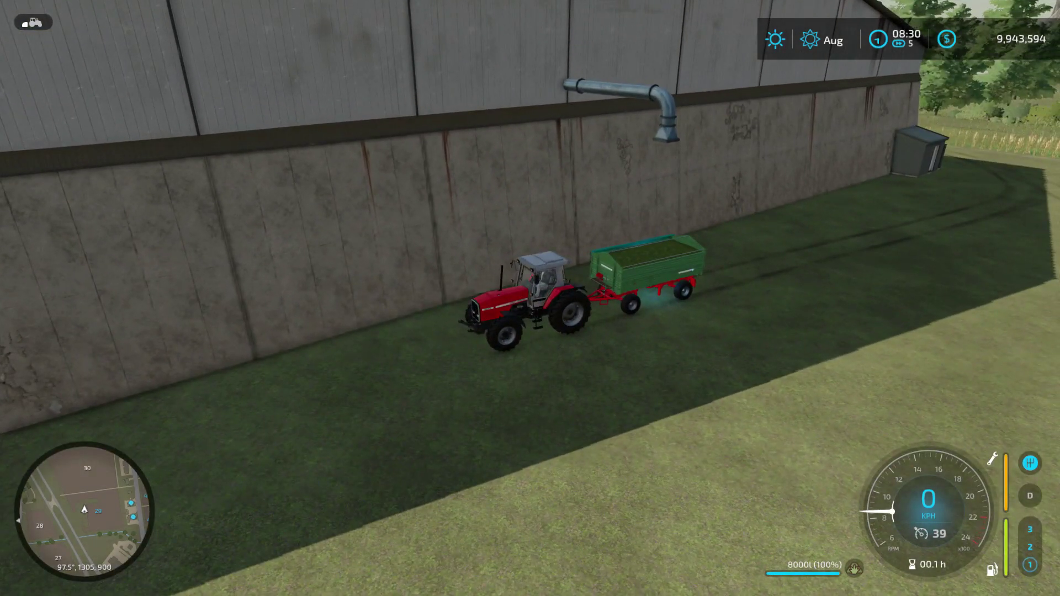
Step: Quit the game to the desktop without saving, and bring up the bale storage entry in placeables.xml in Notepad++
{"action": "key", "text": "Escape"}
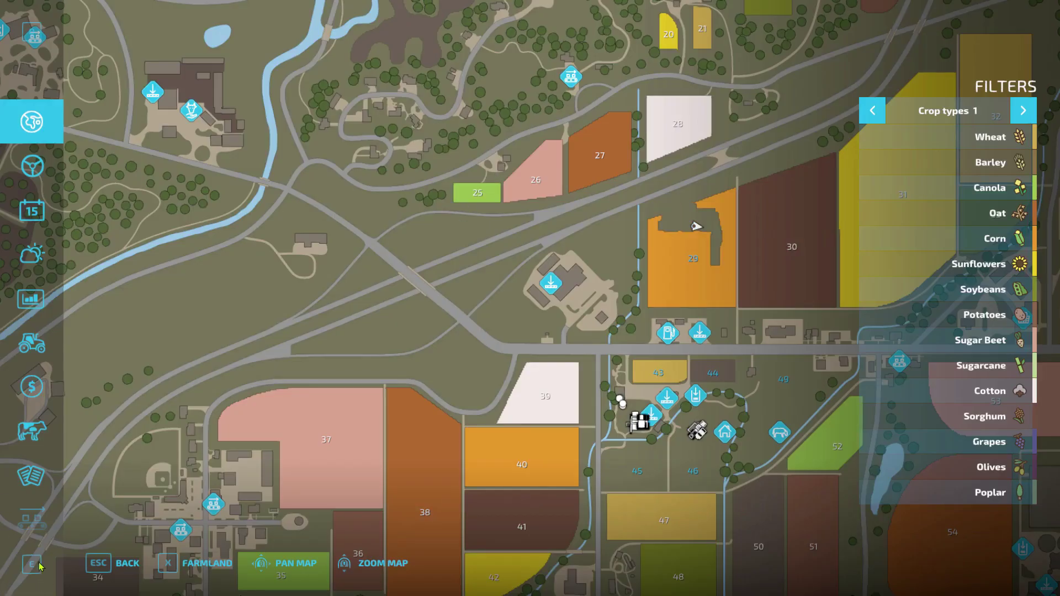
{"action": "scroll", "coordinate": [39, 494], "scroll_direction": "down", "scroll_amount": 6}
{"action": "left_click", "coordinate": [37, 479]}
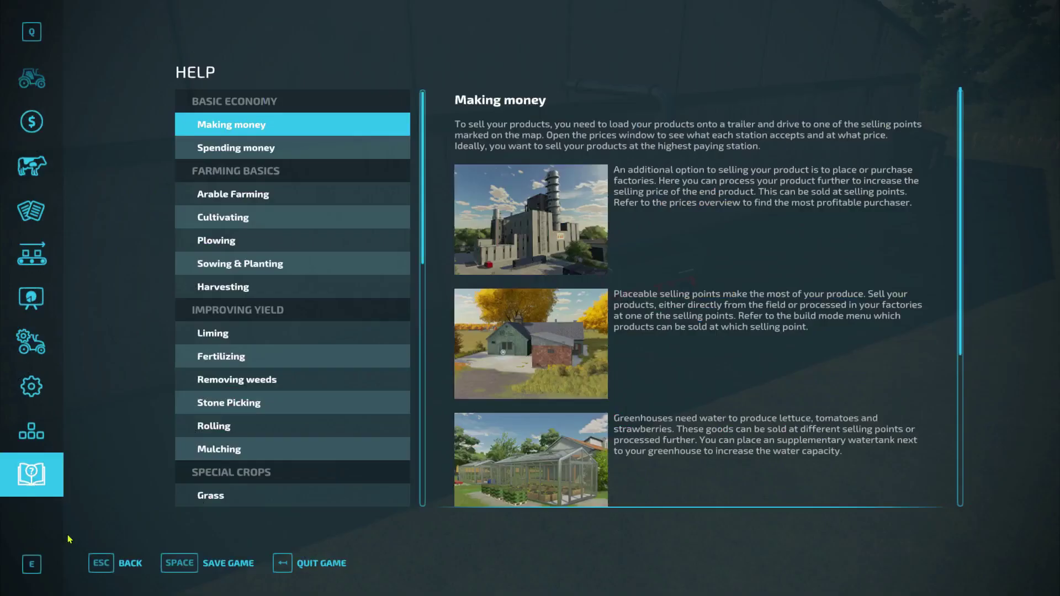
{"action": "left_click", "coordinate": [310, 564]}
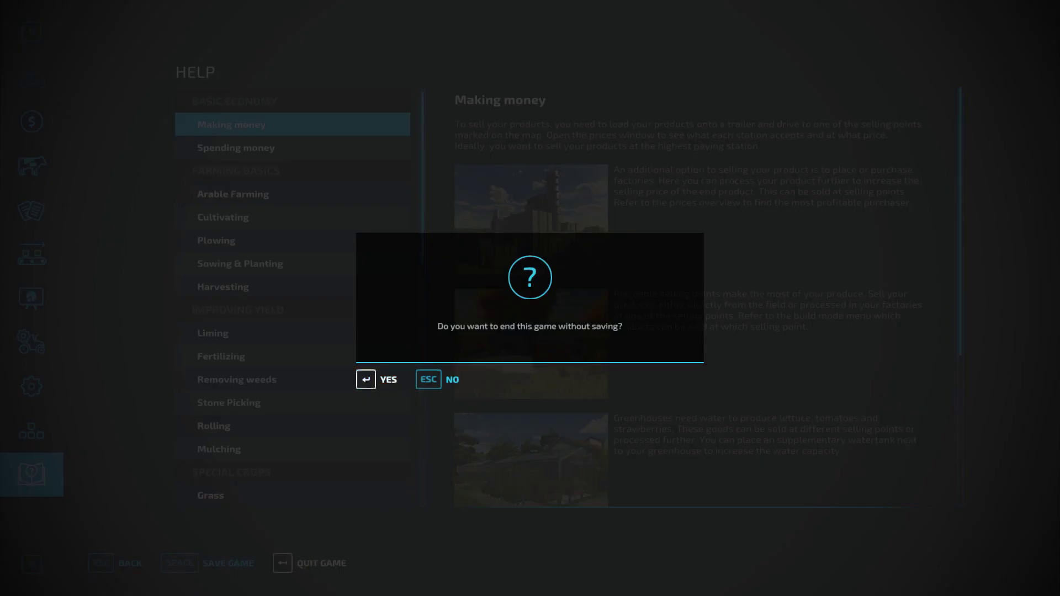
{"action": "key", "text": "Return"}
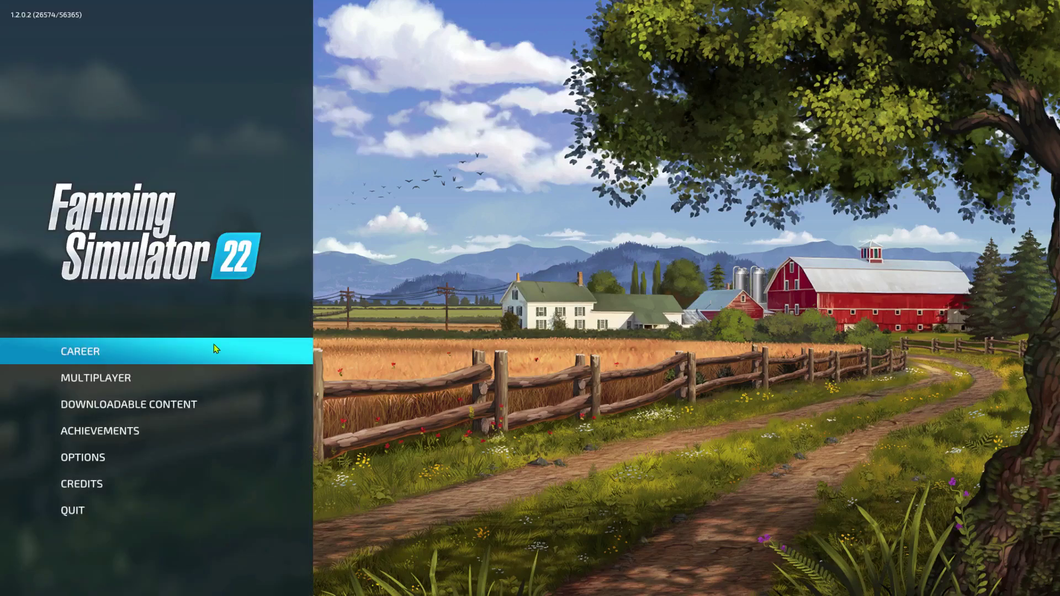
{"action": "left_click", "coordinate": [109, 504]}
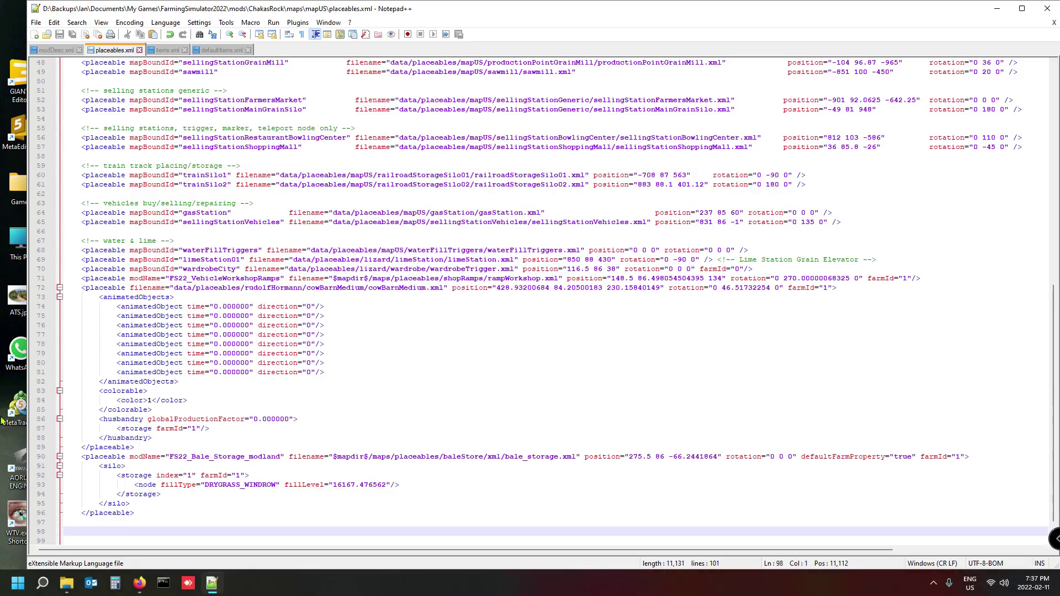
{"action": "scroll", "coordinate": [396, 387], "scroll_direction": "down", "scroll_amount": 1}
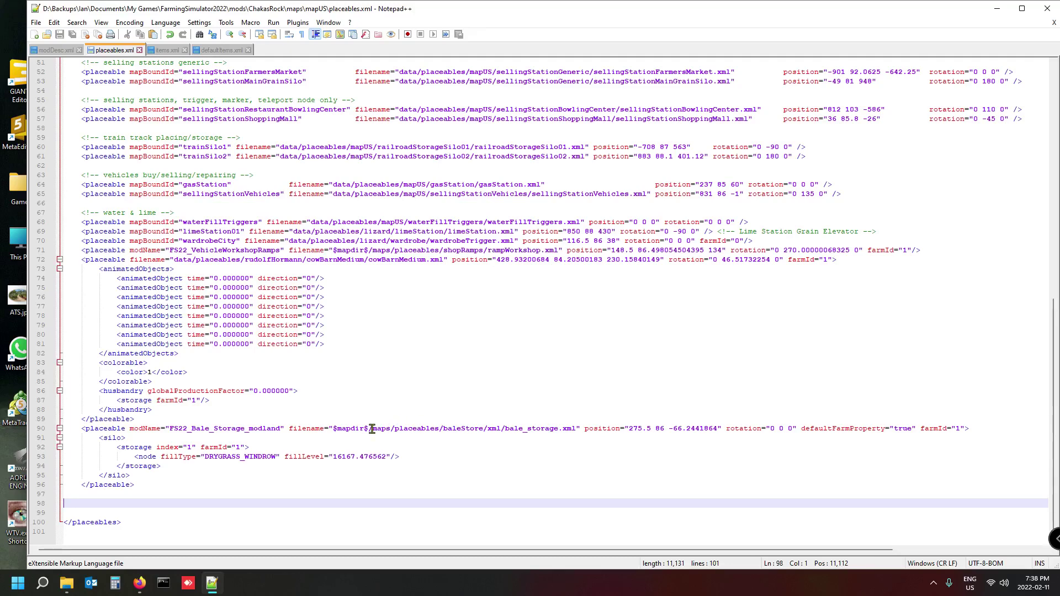
Step: Switch to File Explorer, browse the FarmingSimulator2022 mods to ChakasRock\maps\placeables\baleStore\xml, and show the folder's full path
{"action": "mouse_move", "coordinate": [66, 583]}
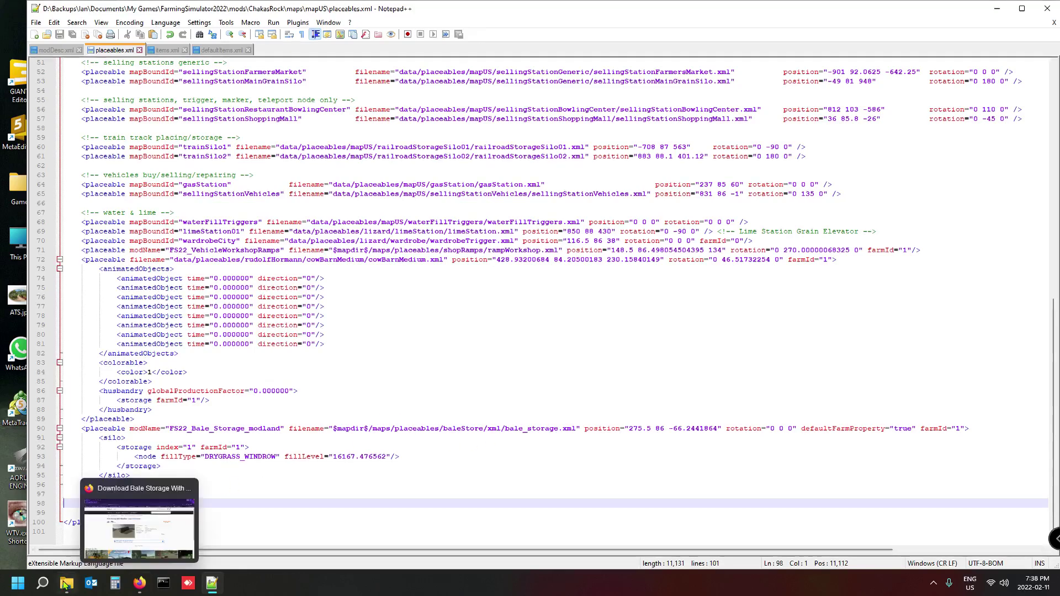
{"action": "left_click", "coordinate": [80, 540]}
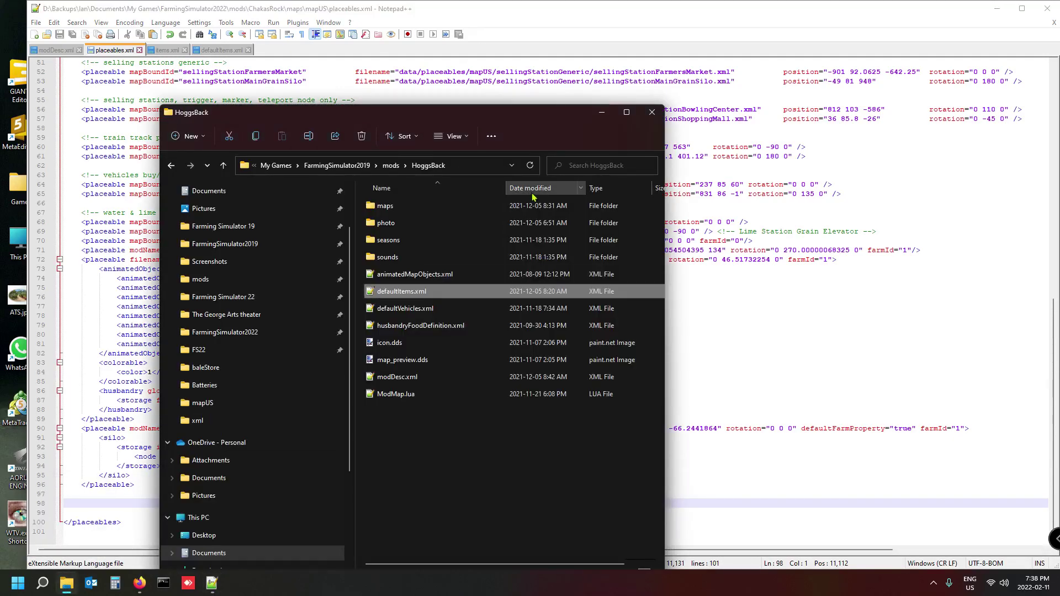
{"action": "left_click", "coordinate": [231, 299]}
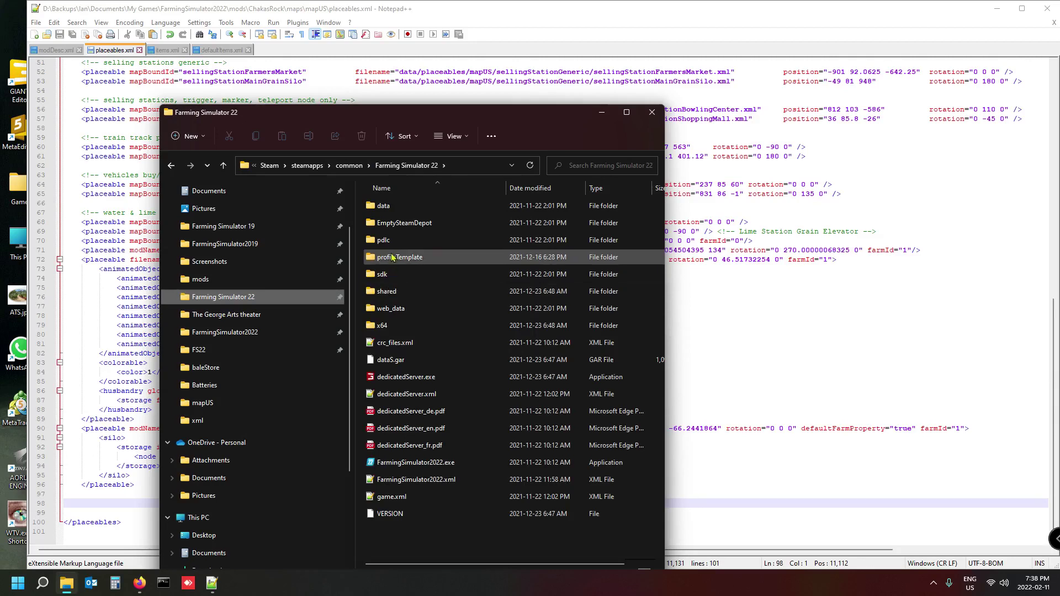
{"action": "left_click", "coordinate": [245, 334]}
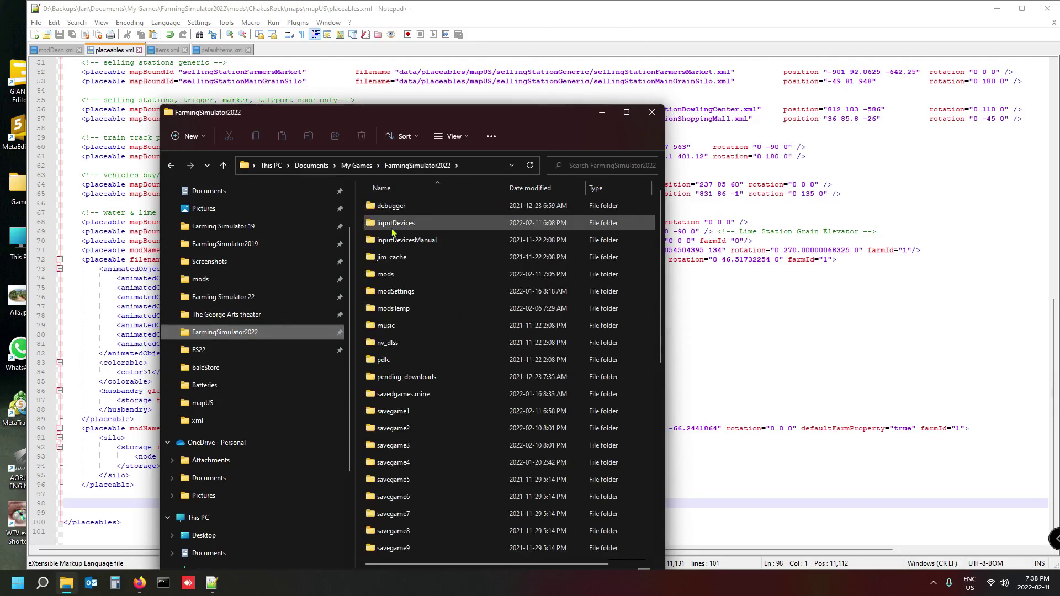
{"action": "double_click", "coordinate": [402, 276]}
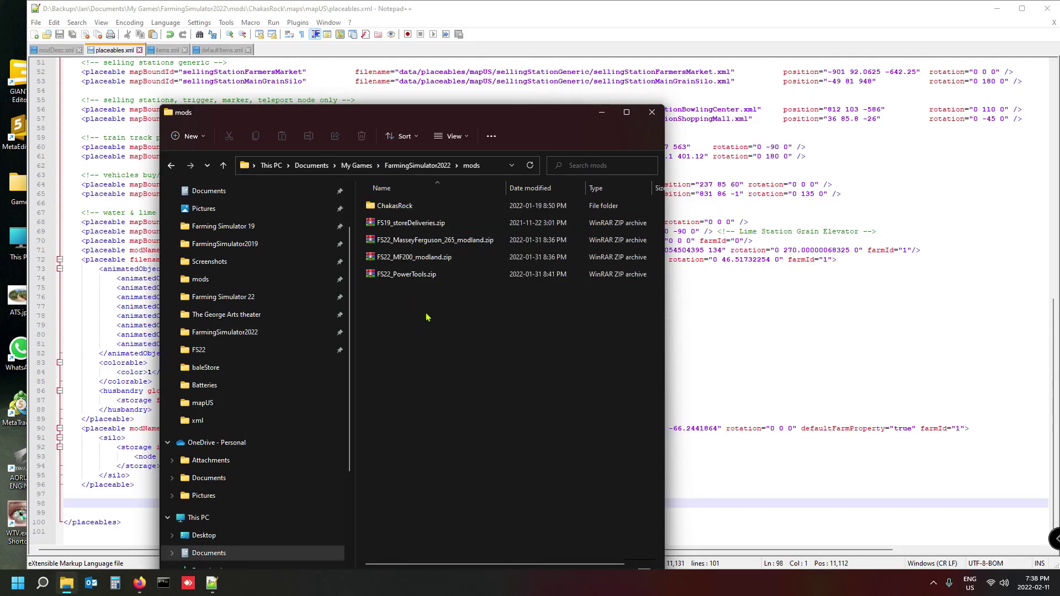
{"action": "double_click", "coordinate": [401, 212]}
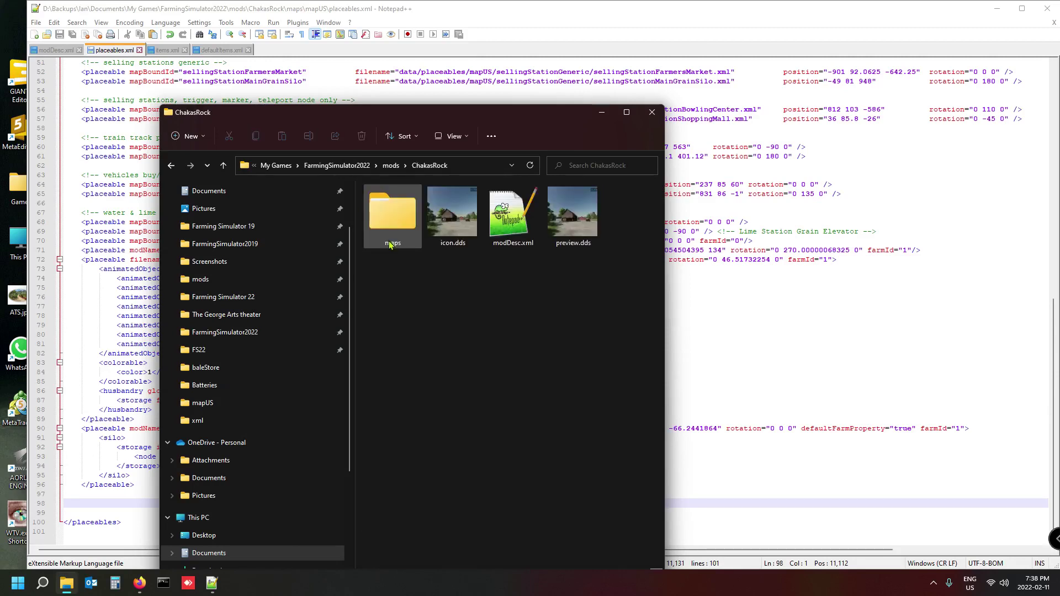
{"action": "double_click", "coordinate": [390, 221]}
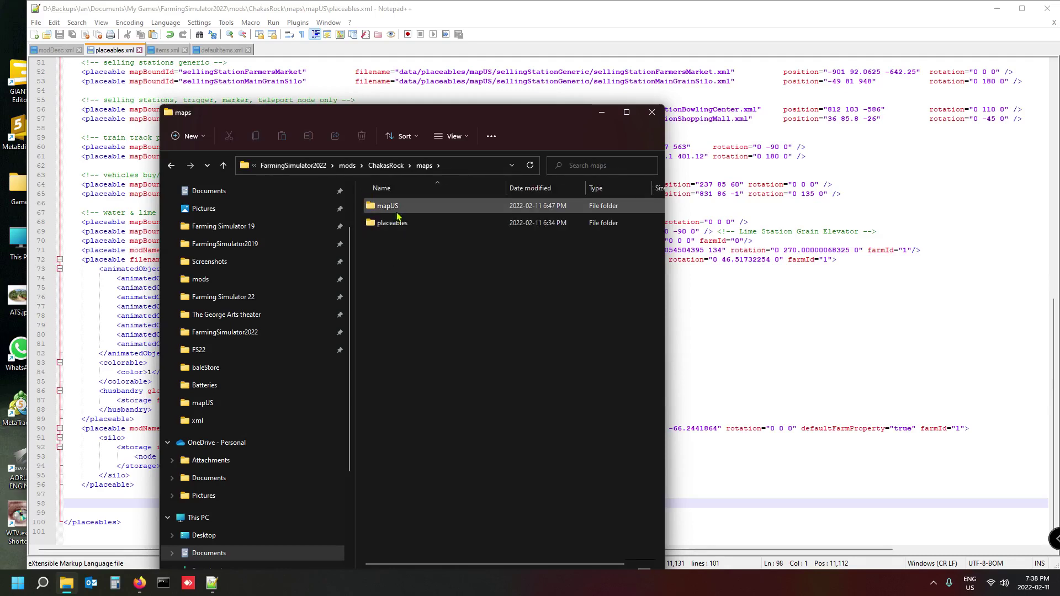
{"action": "double_click", "coordinate": [398, 229]}
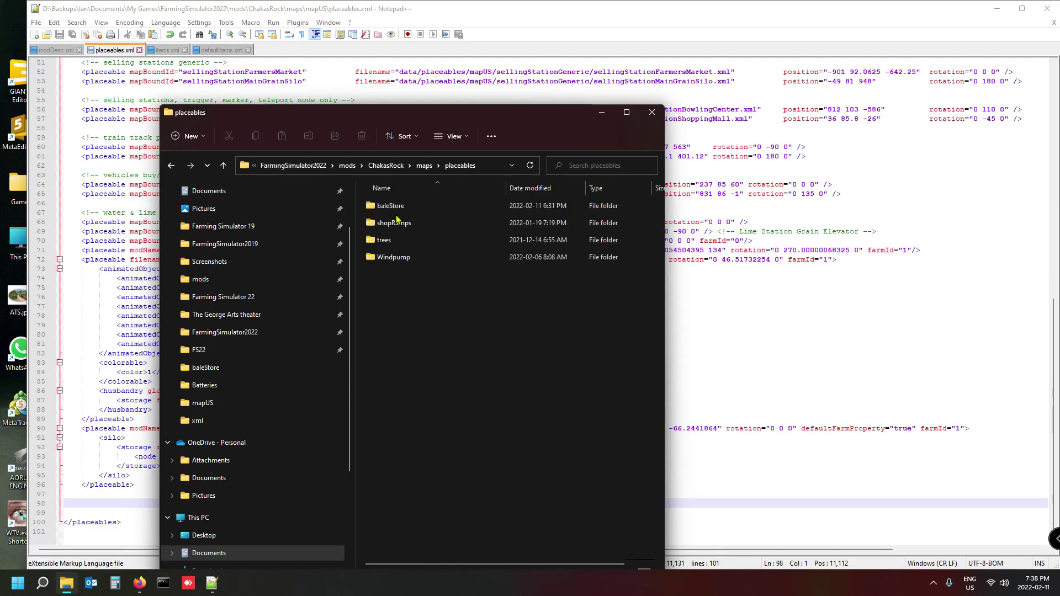
{"action": "double_click", "coordinate": [395, 208]}
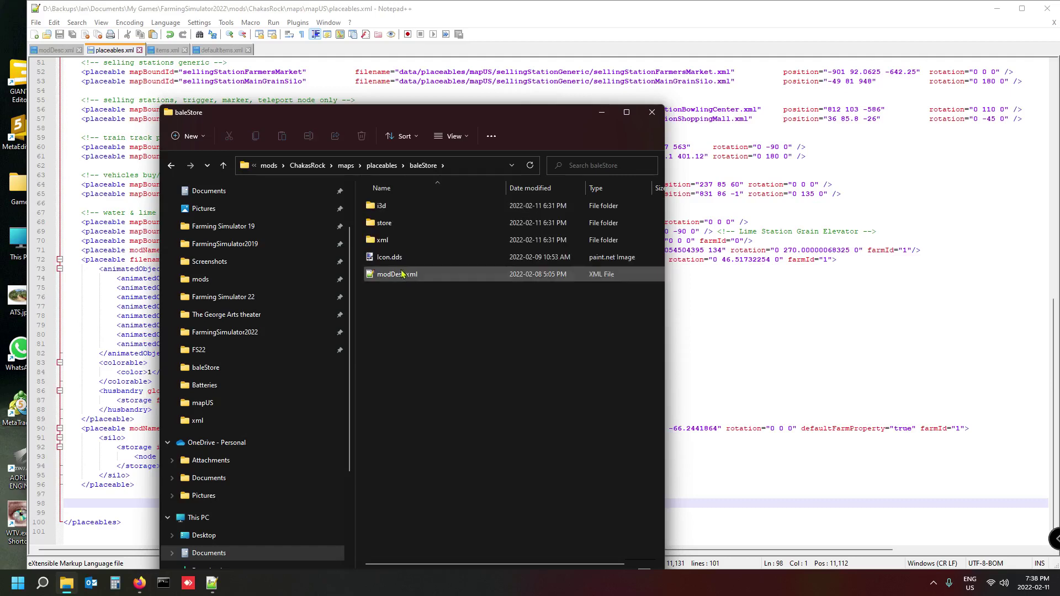
{"action": "double_click", "coordinate": [397, 242]}
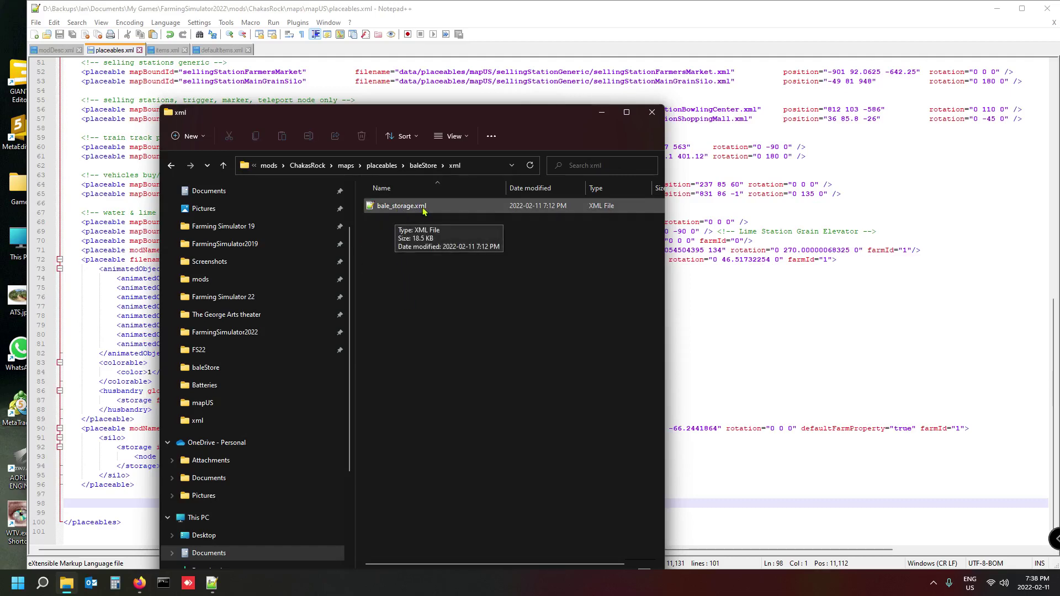
{"action": "left_click", "coordinate": [466, 167]}
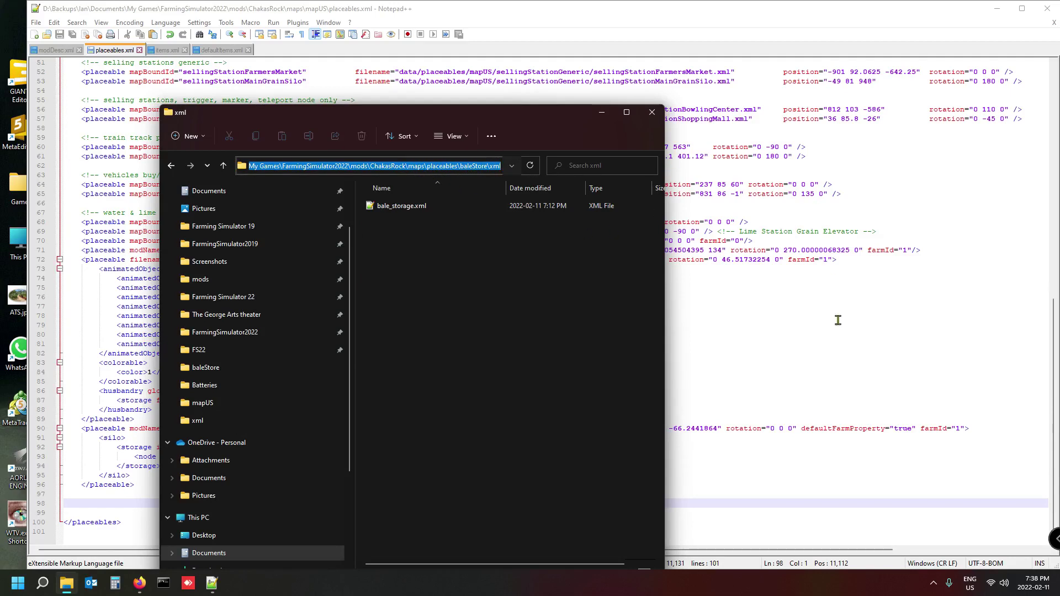
Step: Open bale_storage.xml from the baleStore xml folder in Notepad++
{"action": "left_click_drag", "start_coordinate": [822, 334], "coordinate": [798, 344]}
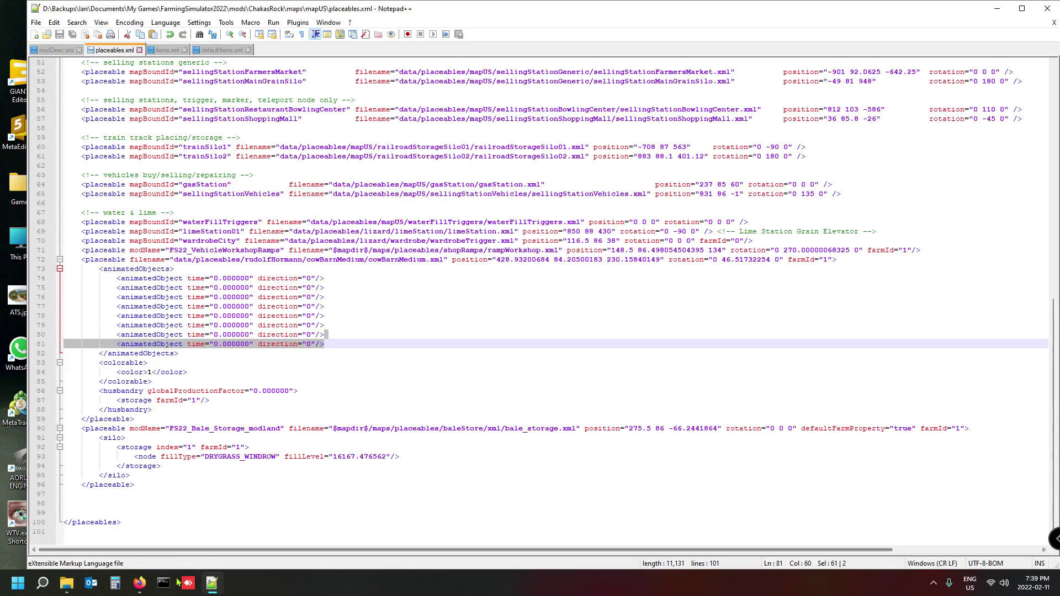
{"action": "left_click", "coordinate": [67, 581]}
{"action": "left_click", "coordinate": [423, 205]}
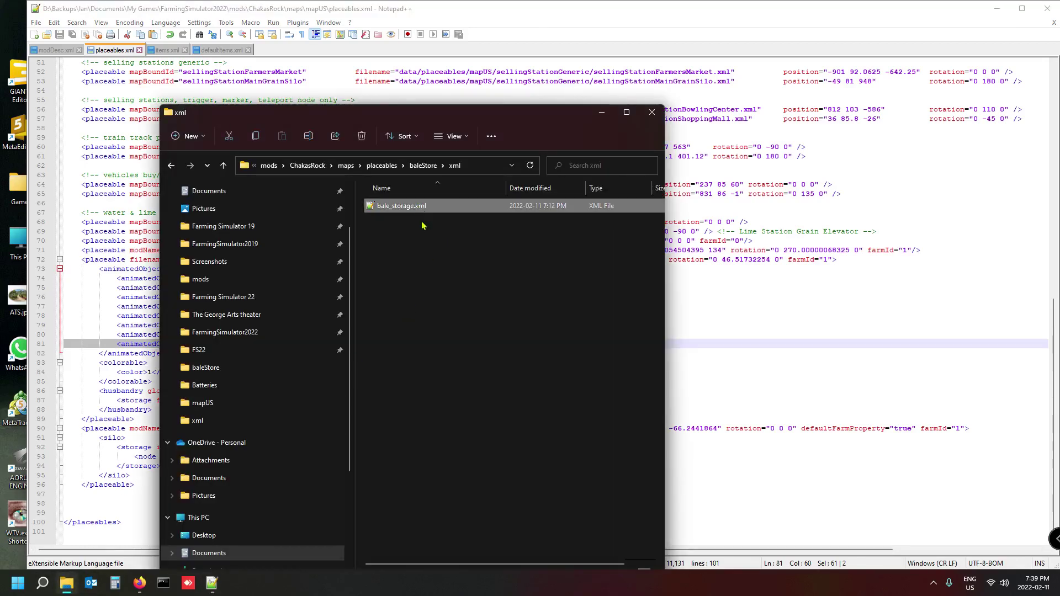
{"action": "key", "text": "Return"}
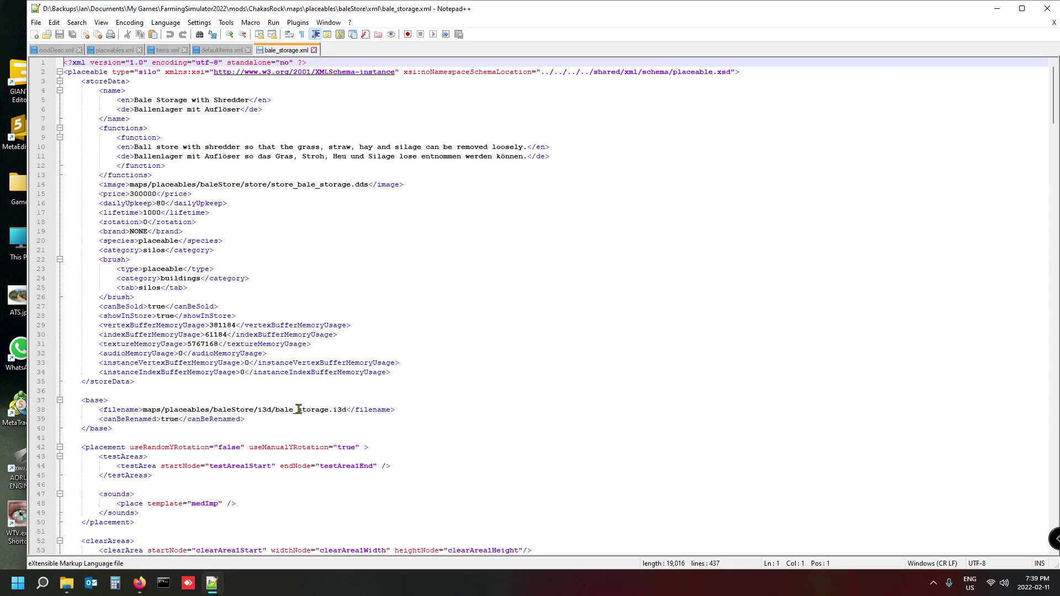
Step: Examine the store image path, the silo settings and the base i3d filename in bale_storage.xml
{"action": "left_click", "coordinate": [111, 182]}
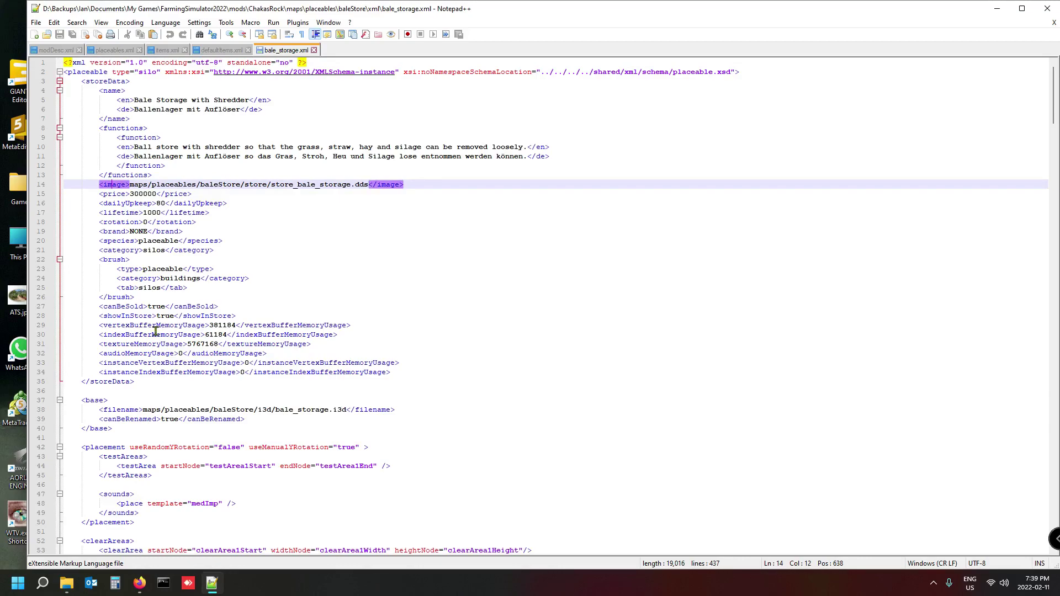
{"action": "scroll", "coordinate": [395, 439], "scroll_direction": "down", "scroll_amount": 5}
{"action": "scroll", "coordinate": [395, 439], "scroll_direction": "down", "scroll_amount": 15}
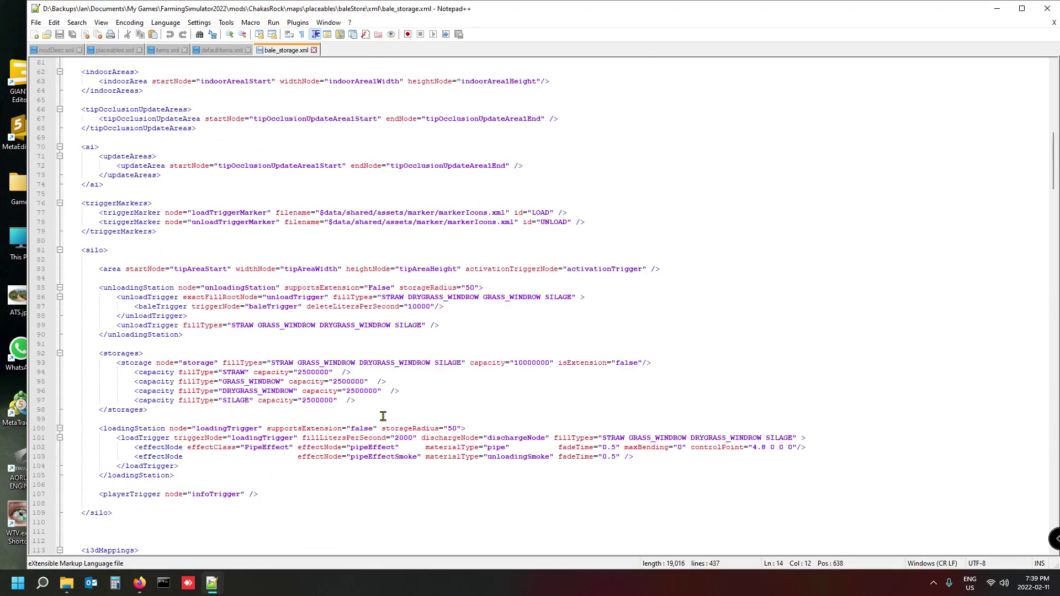
{"action": "scroll", "coordinate": [439, 303], "scroll_direction": "up", "scroll_amount": 4}
{"action": "scroll", "coordinate": [439, 303], "scroll_direction": "up", "scroll_amount": 16}
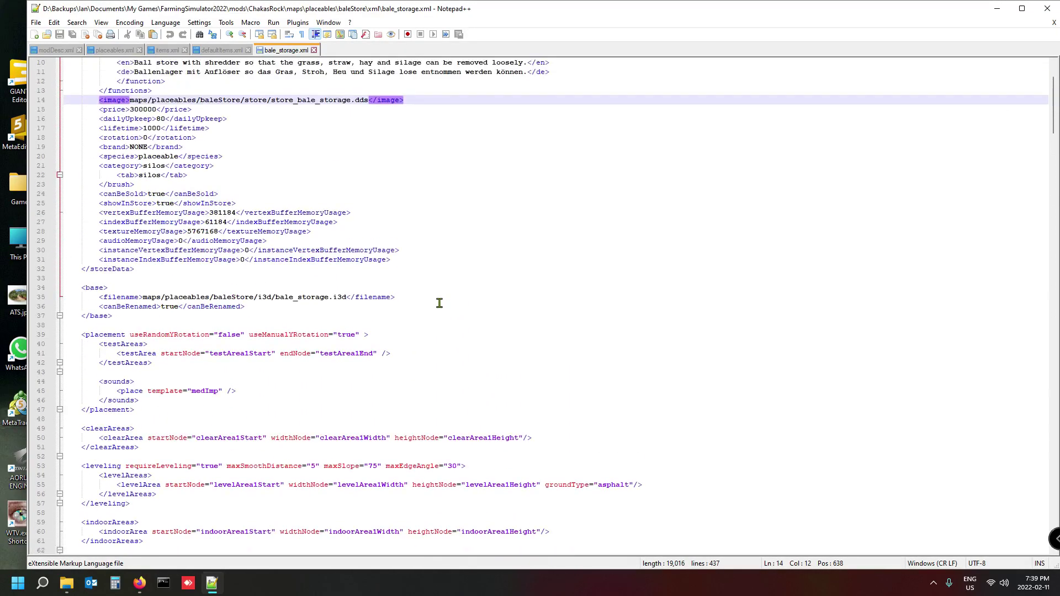